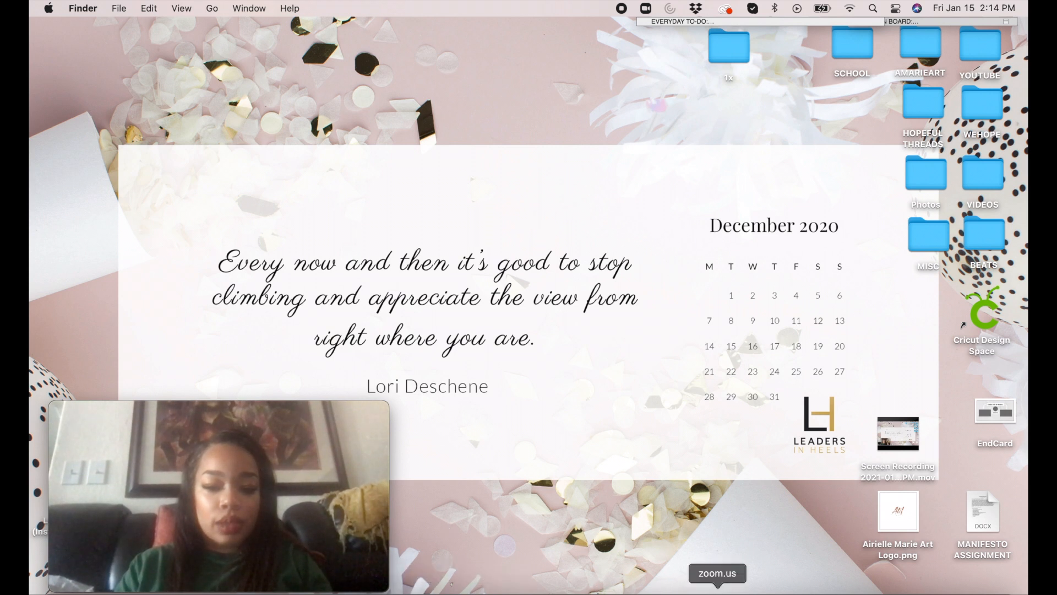
# Step: Switch to Word and look over the list of goal words in Document2
pyautogui.click(674, 591)
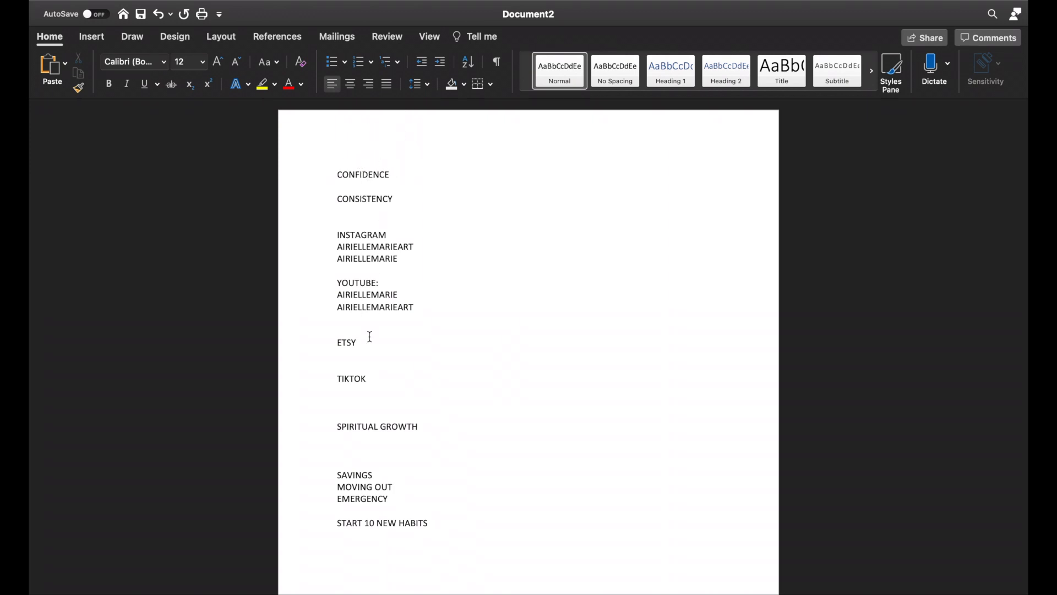
pyautogui.scroll(-5, 383, 543)
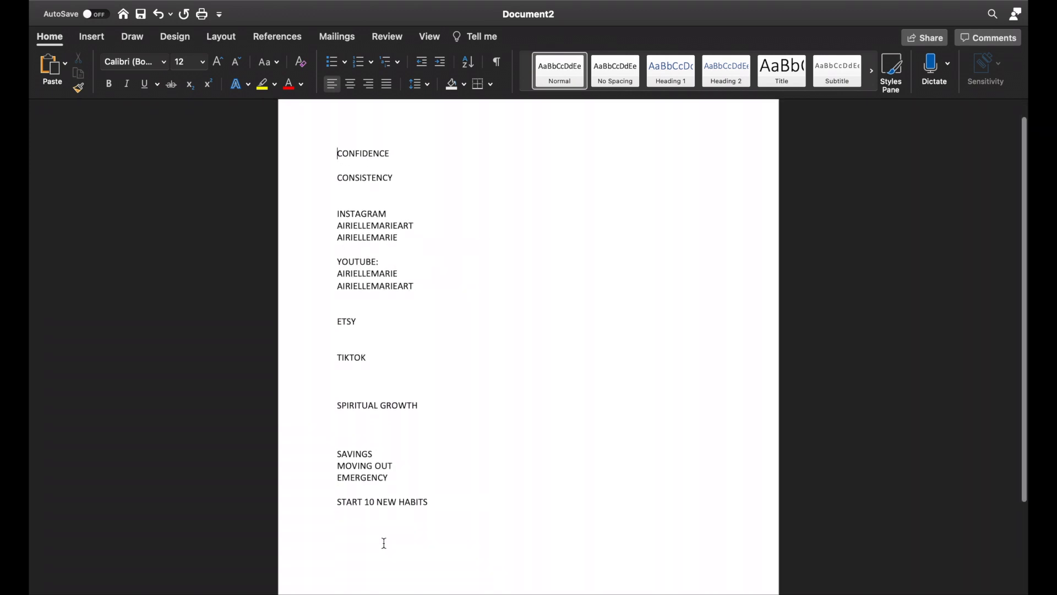
pyautogui.scroll(2, 384, 543)
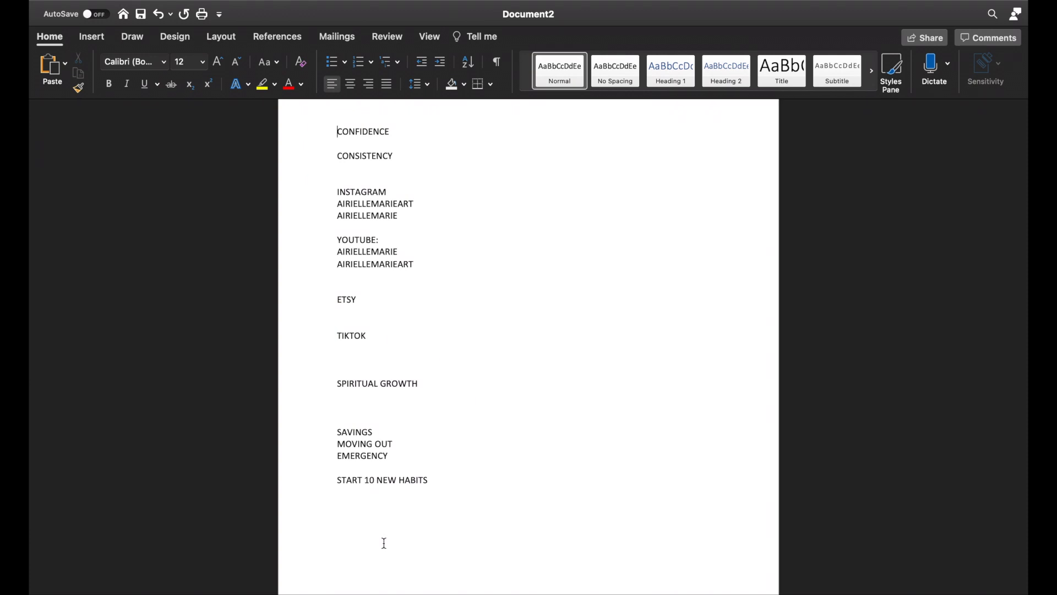
# Step: Try to arrange the document in a smaller window alongside the movie recording window
pyautogui.moveTo(490, 5)
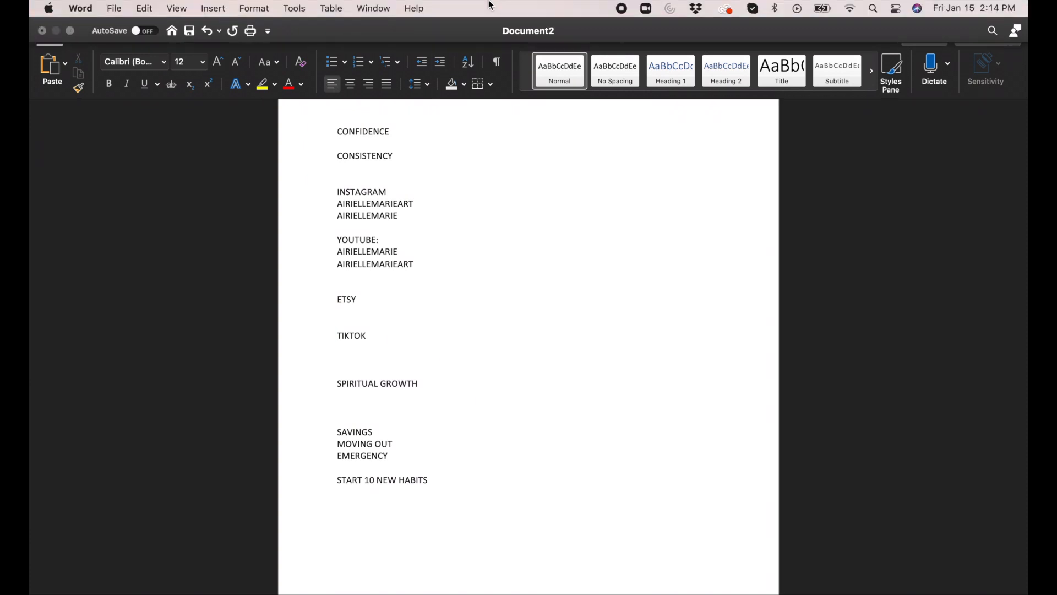
pyautogui.click(70, 30)
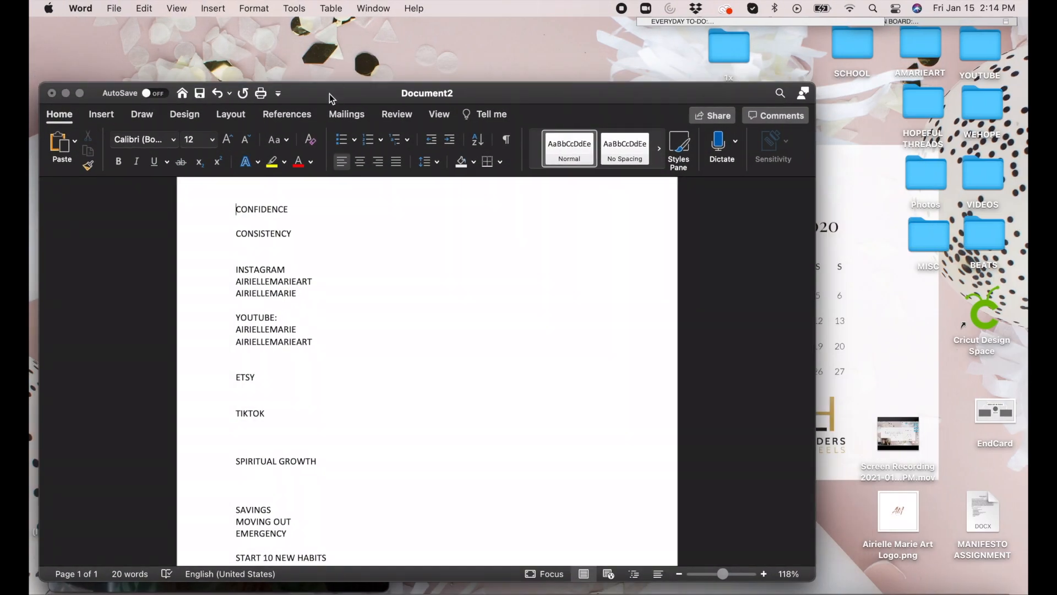
pyautogui.moveTo(323, 65); pyautogui.dragTo(581, 20)
pyautogui.click(108, 441)
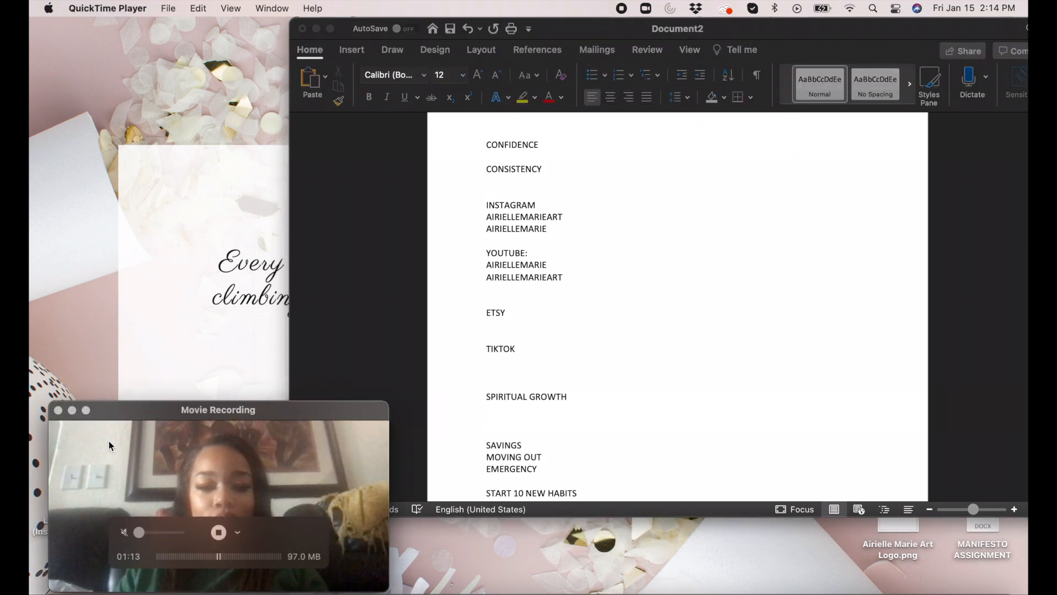
pyautogui.moveTo(782, 30); pyautogui.dragTo(674, 28)
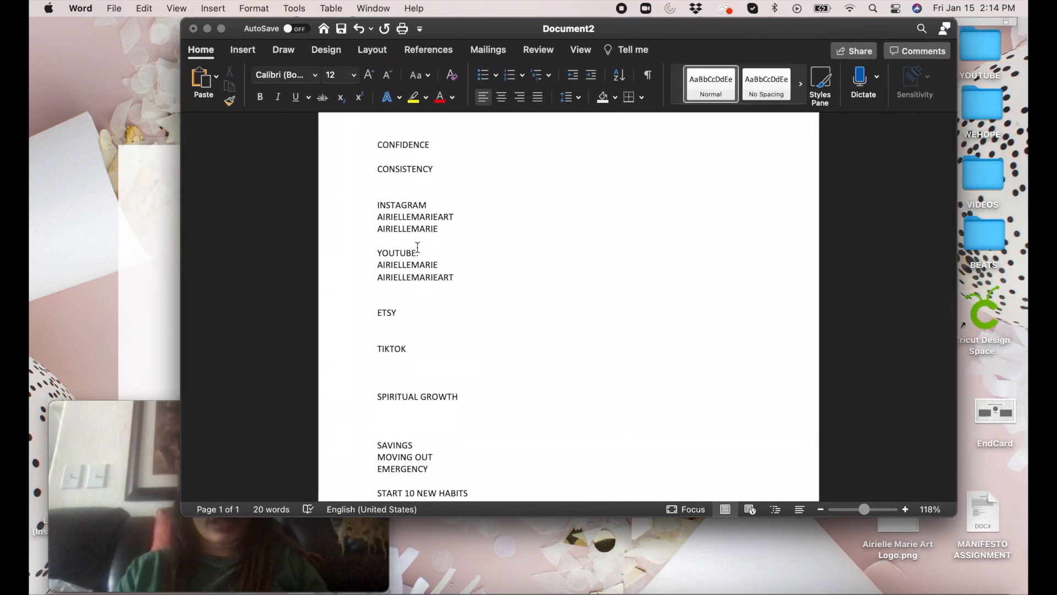
pyautogui.click(147, 434)
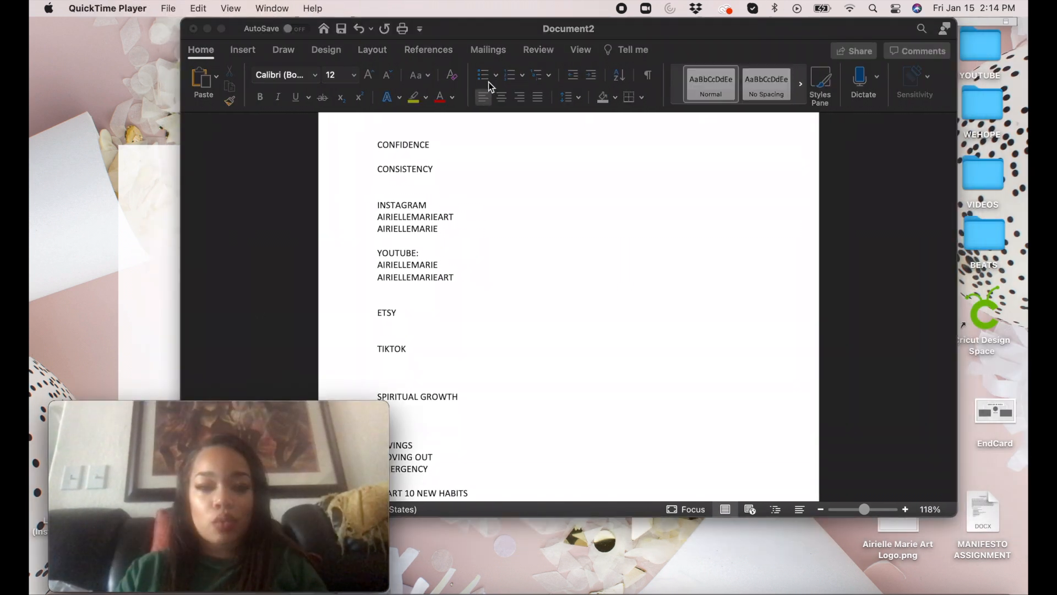
pyautogui.click(222, 28)
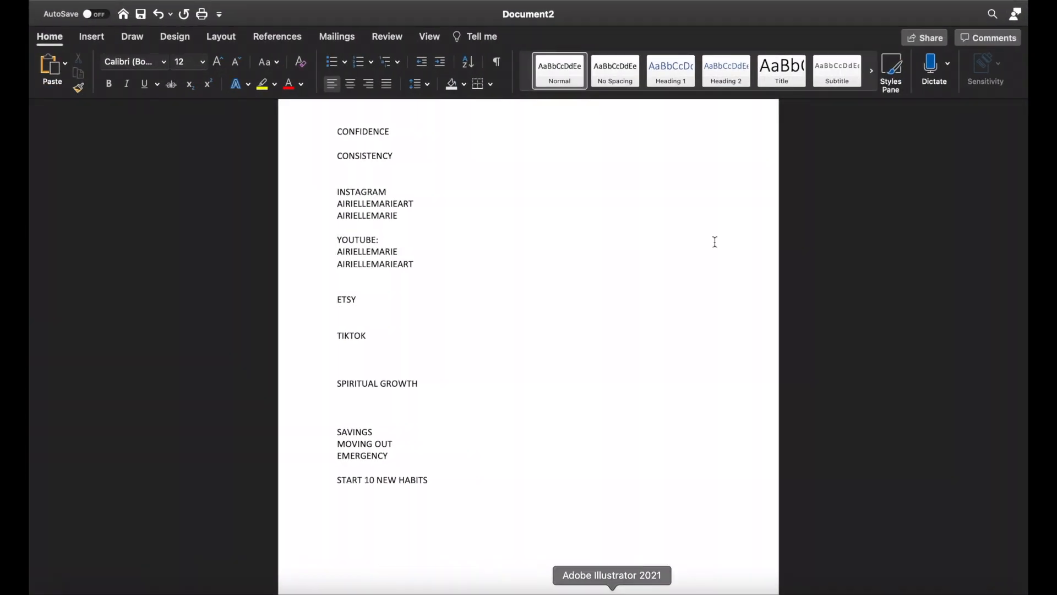
pyautogui.moveTo(859, 3)
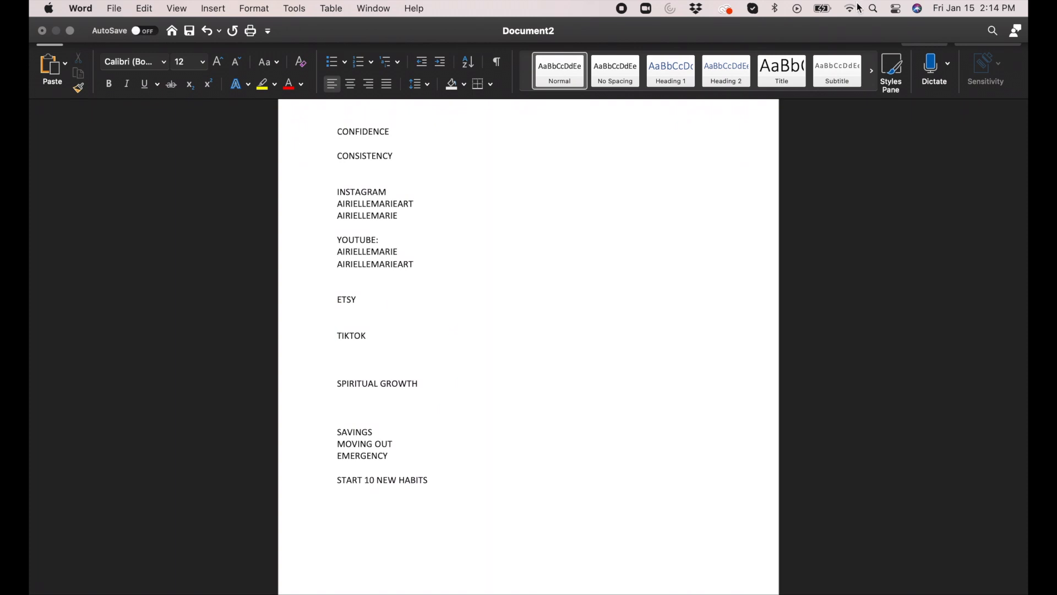
pyautogui.click(869, 8)
pyautogui.press('Escape')
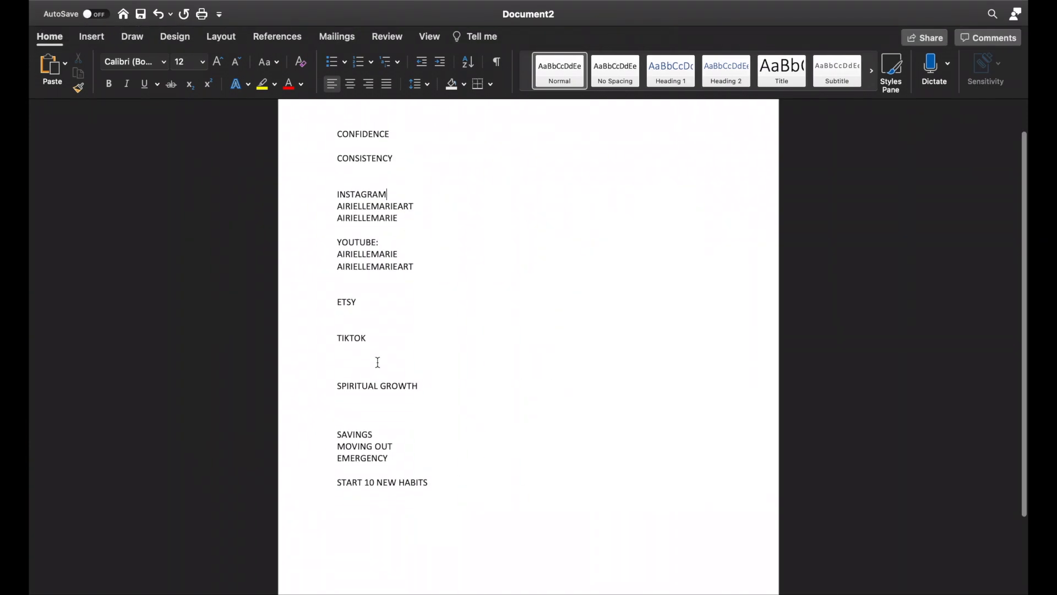
# Step: Set the font size of the word CONFIDENCE at the start of the document to 24
pyautogui.scroll(-1, 345, 386)
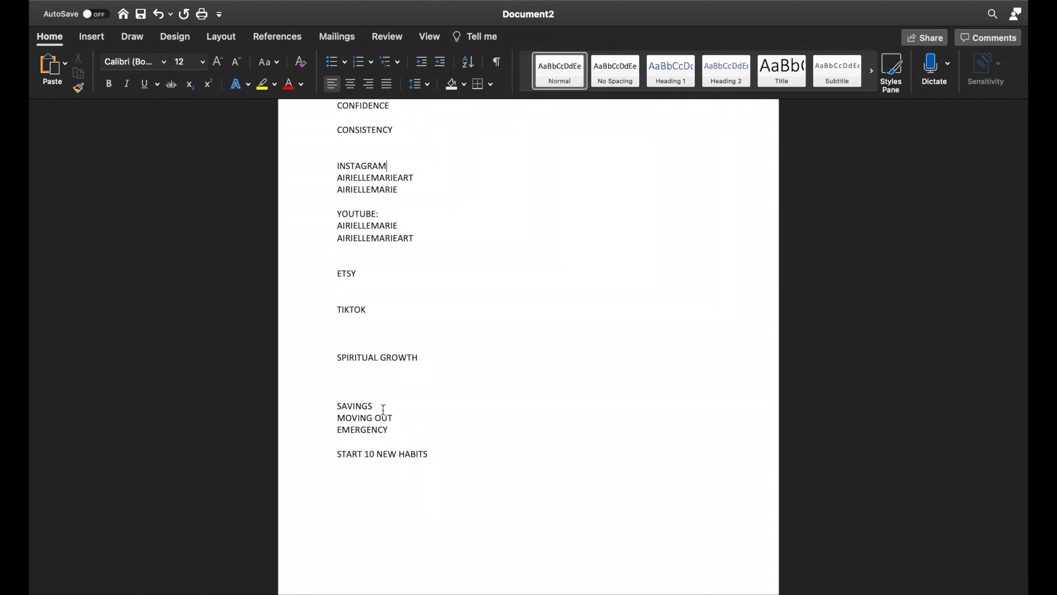
pyautogui.scroll(5, 384, 410)
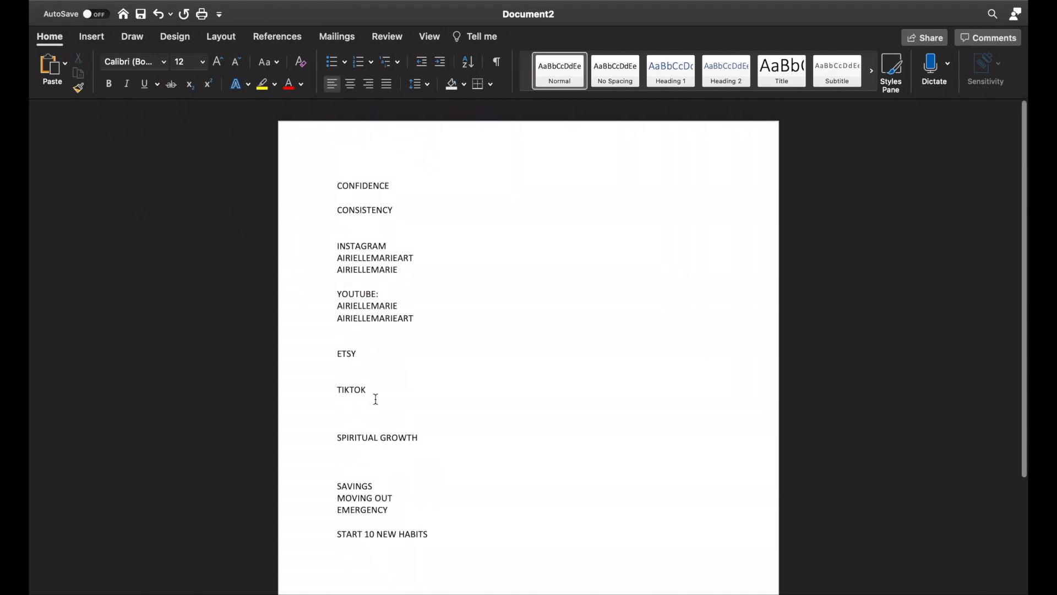
pyautogui.moveTo(392, 175); pyautogui.dragTo(315, 178)
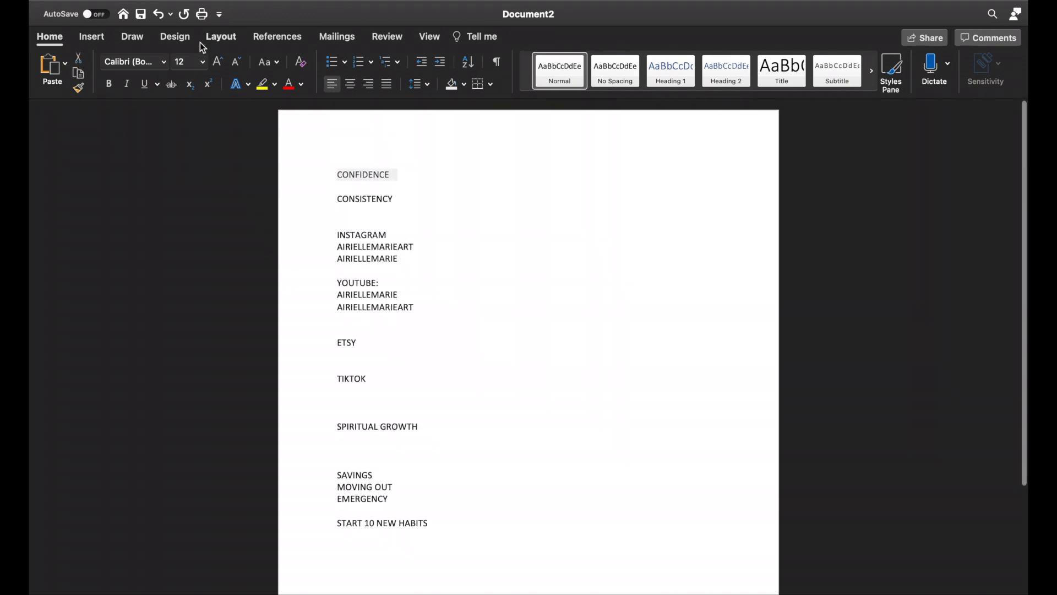
pyautogui.click(203, 62)
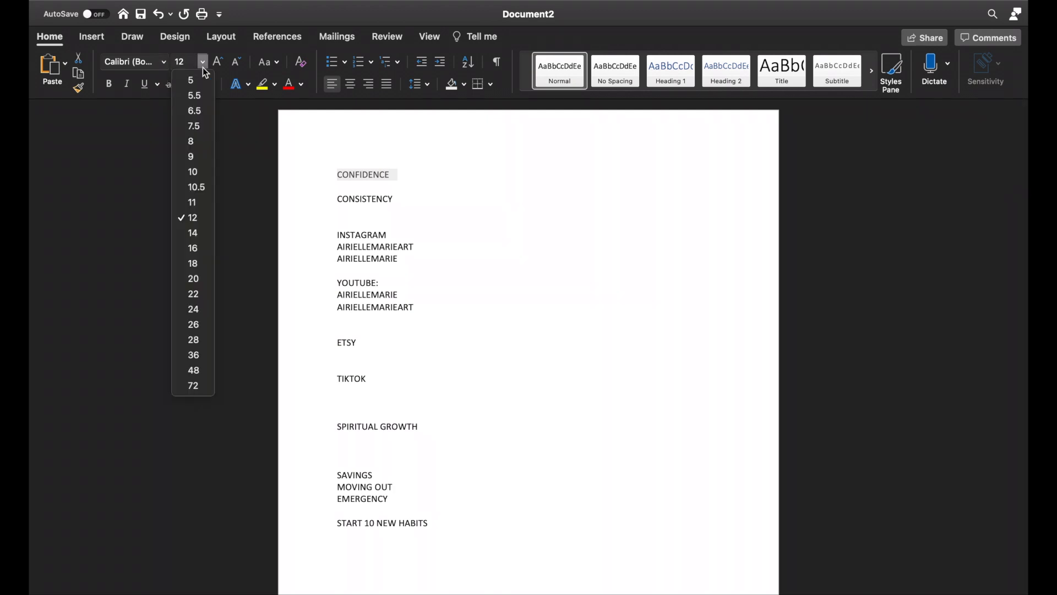
pyautogui.click(197, 309)
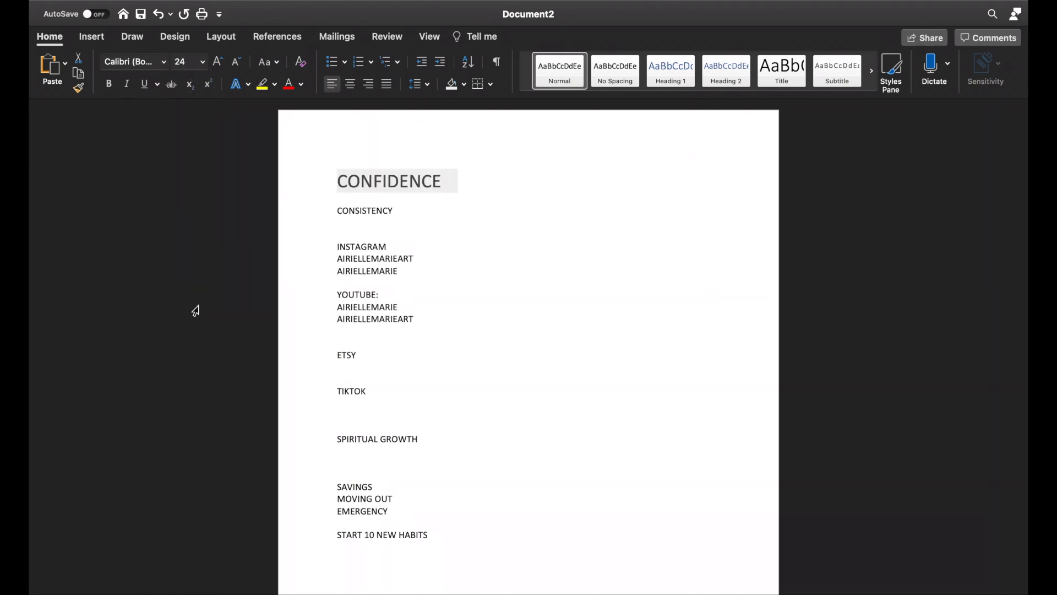
# Step: Try the Castellar font on the word CONFIDENCE
pyautogui.click(164, 62)
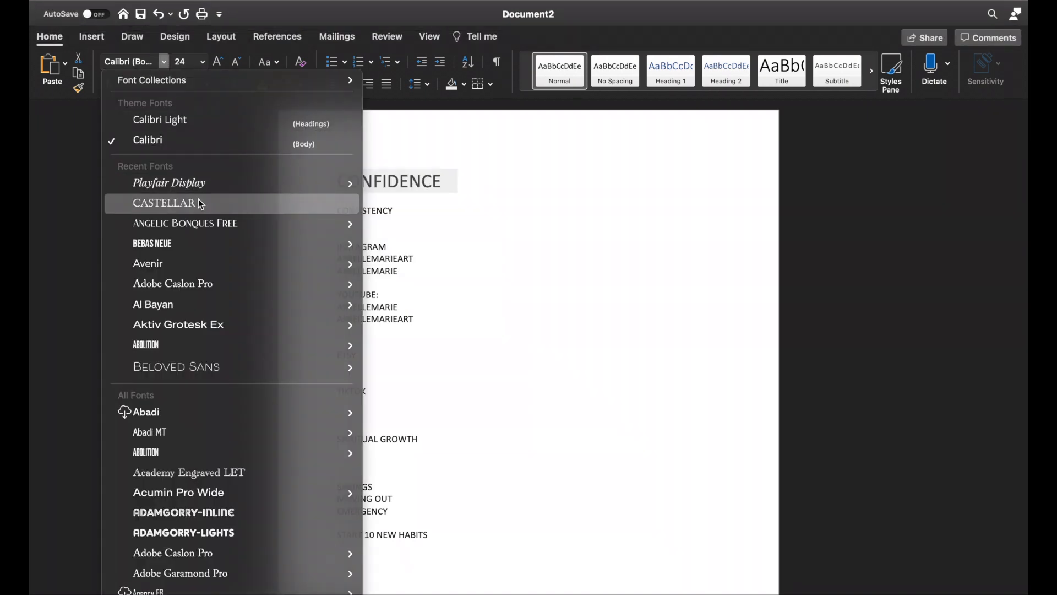
pyautogui.click(198, 202)
# Step: Change the font of the word CONFIDENCE to Bebas Neue
pyautogui.click(164, 61)
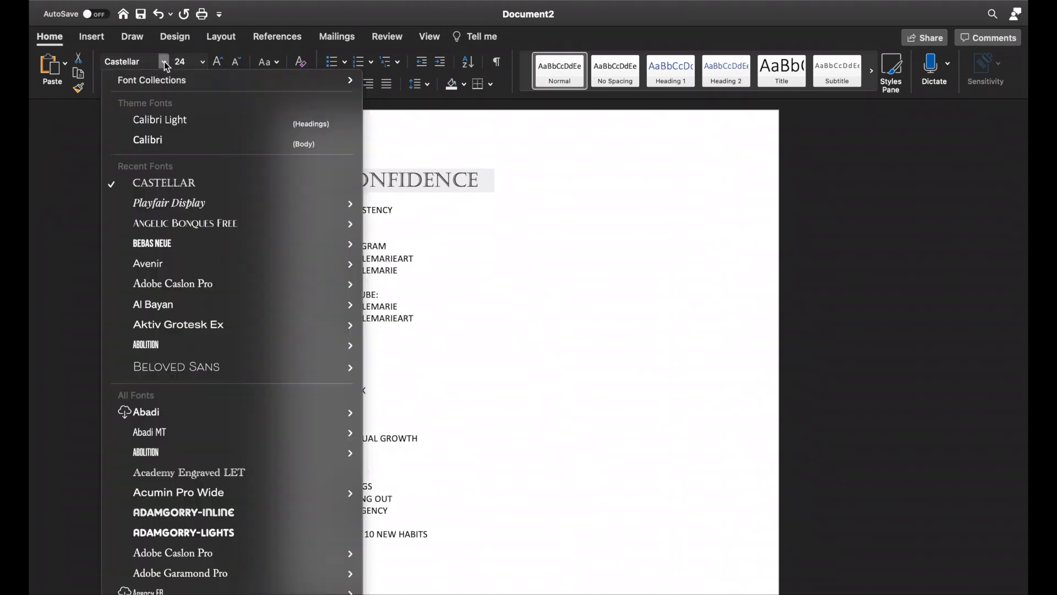
pyautogui.scroll(-3, 180, 328)
pyautogui.scroll(-10, 180, 328)
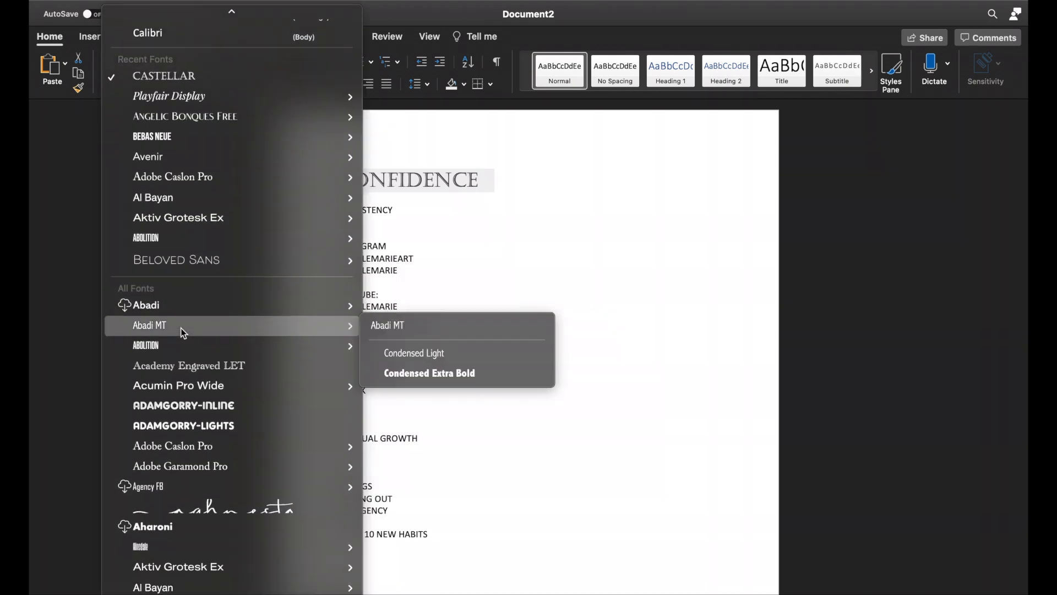
pyautogui.moveTo(177, 429)
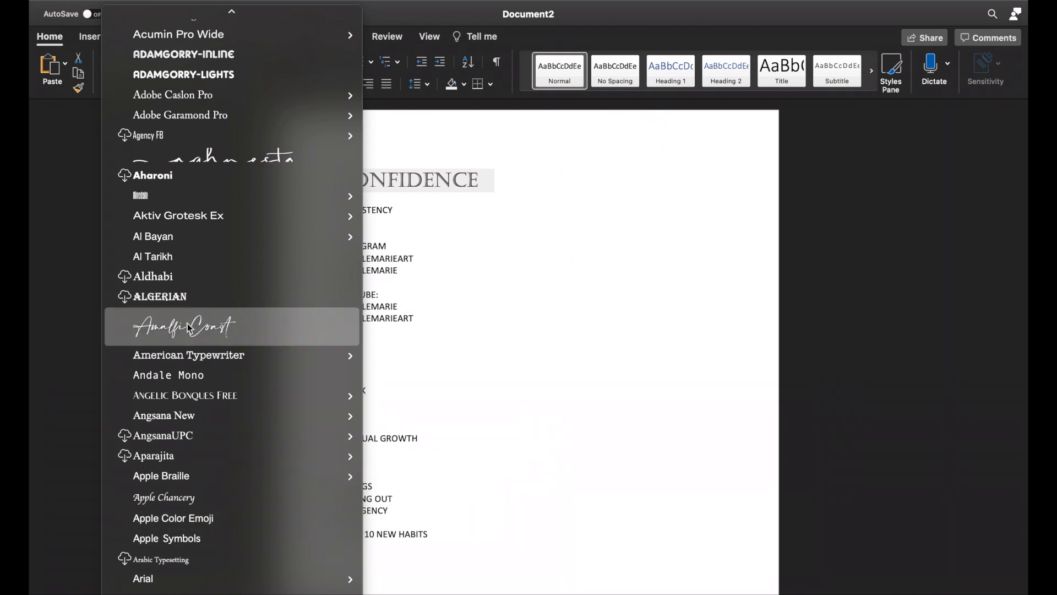
pyautogui.scroll(-5, 210, 495)
pyautogui.scroll(-5, 212, 500)
pyautogui.moveTo(212, 500)
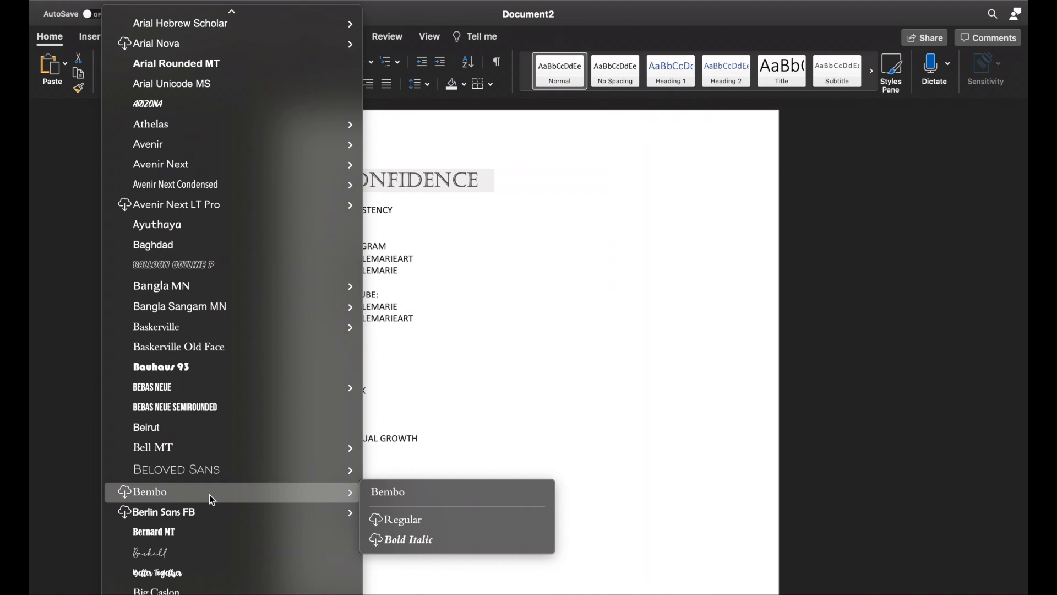
pyautogui.moveTo(216, 389)
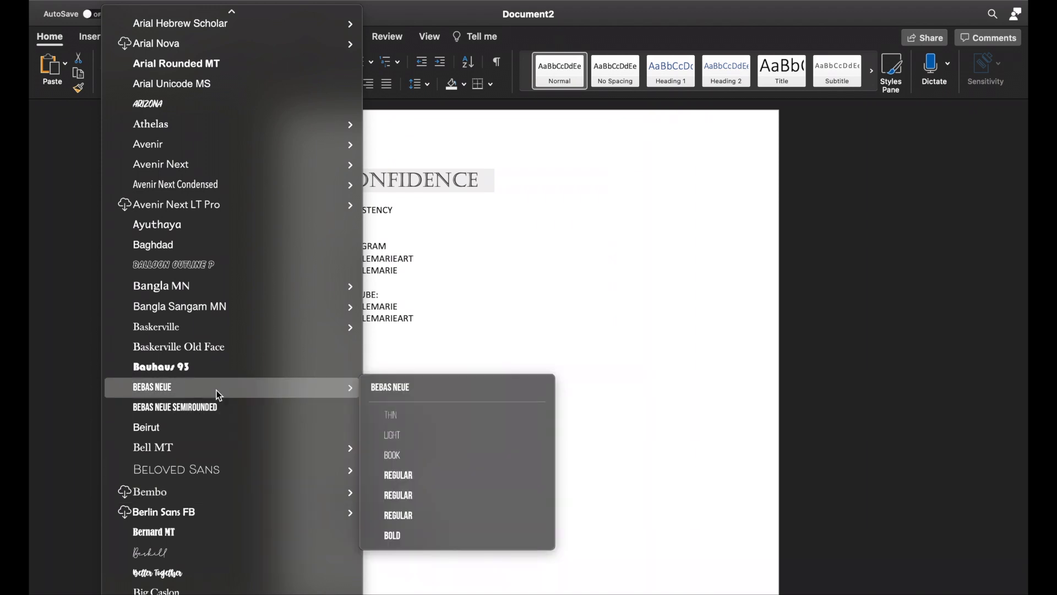
pyautogui.click(217, 391)
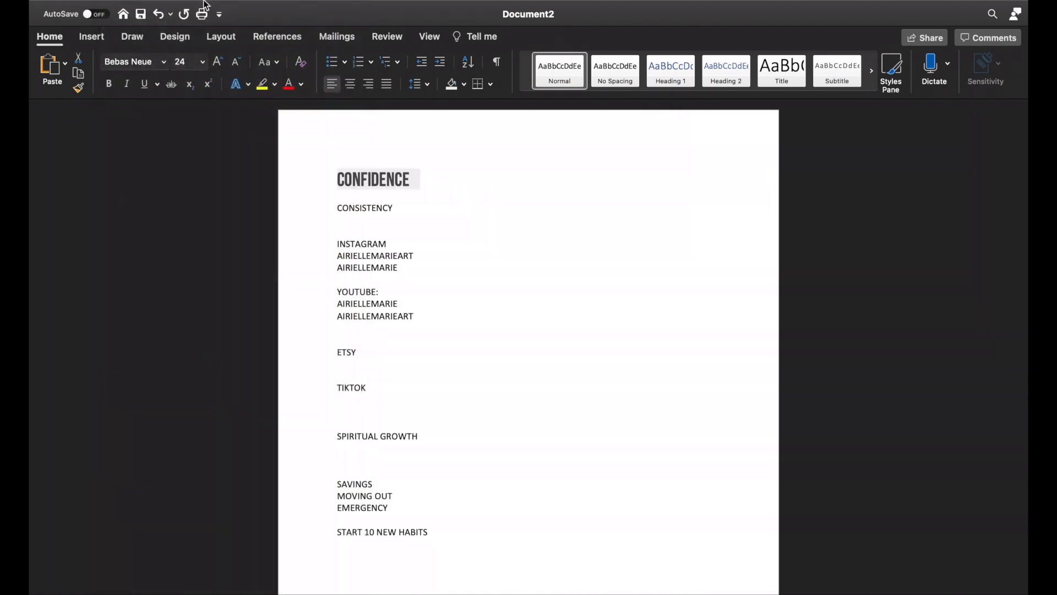
# Step: Change the font of the word CONFIDENCE to Playfair Display Bold
pyautogui.moveTo(158, 19)
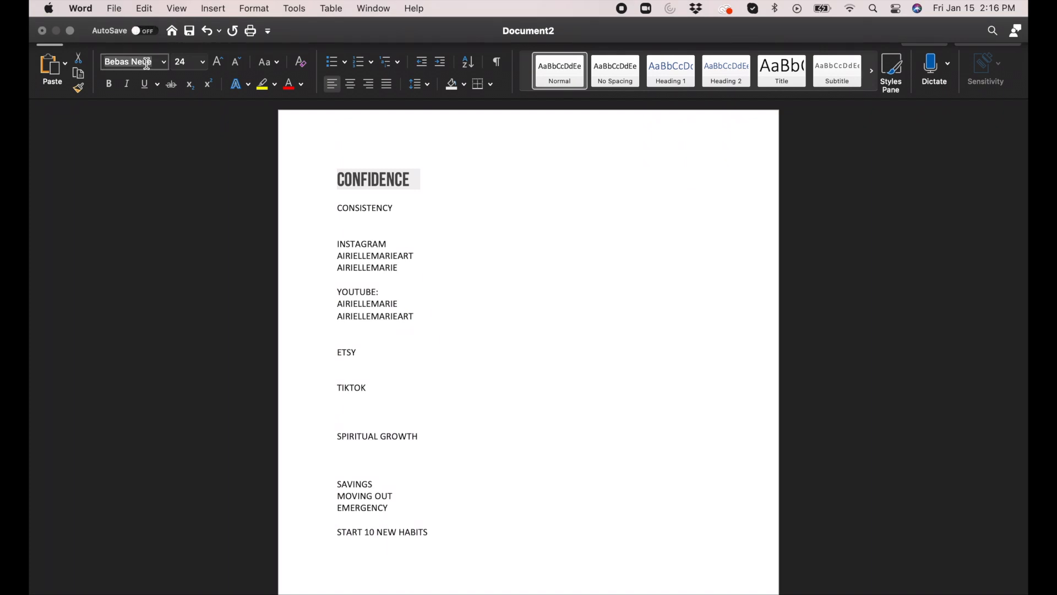
pyautogui.click(163, 64)
pyautogui.scroll(-15, 188, 479)
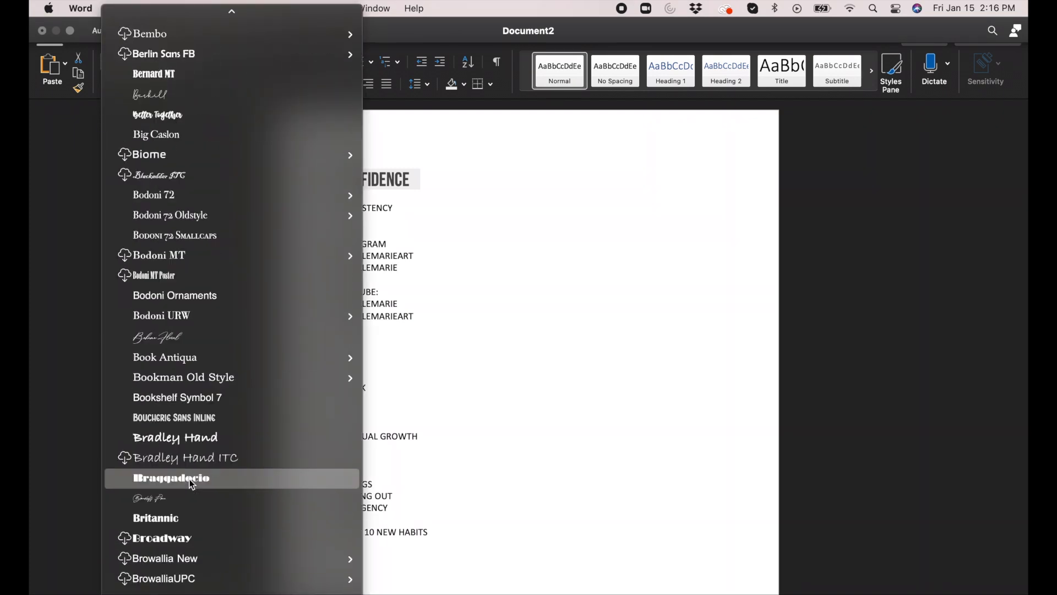
pyautogui.scroll(-10, 192, 483)
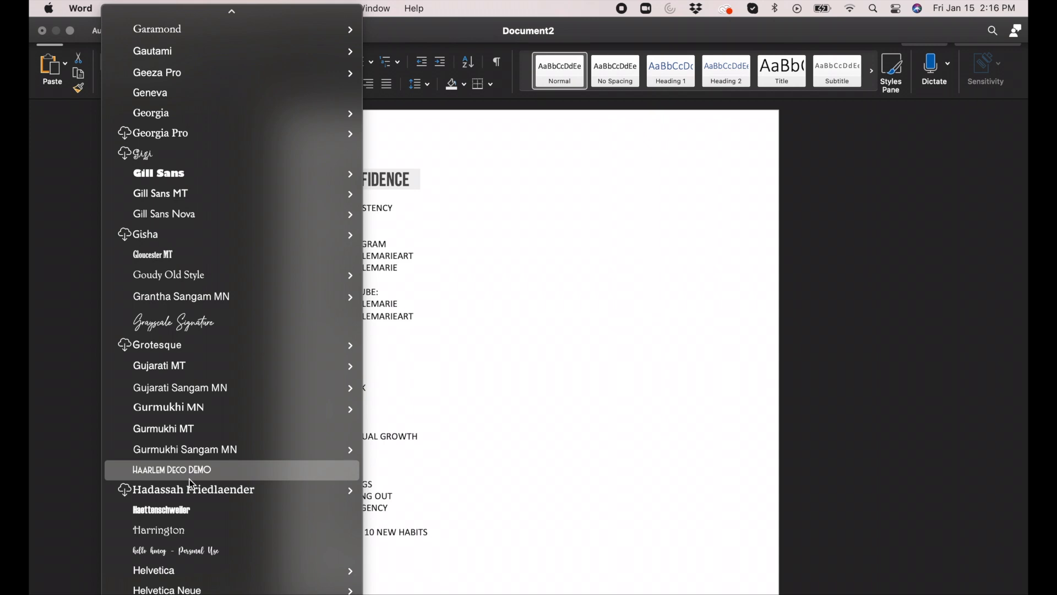
pyautogui.scroll(-12, 192, 485)
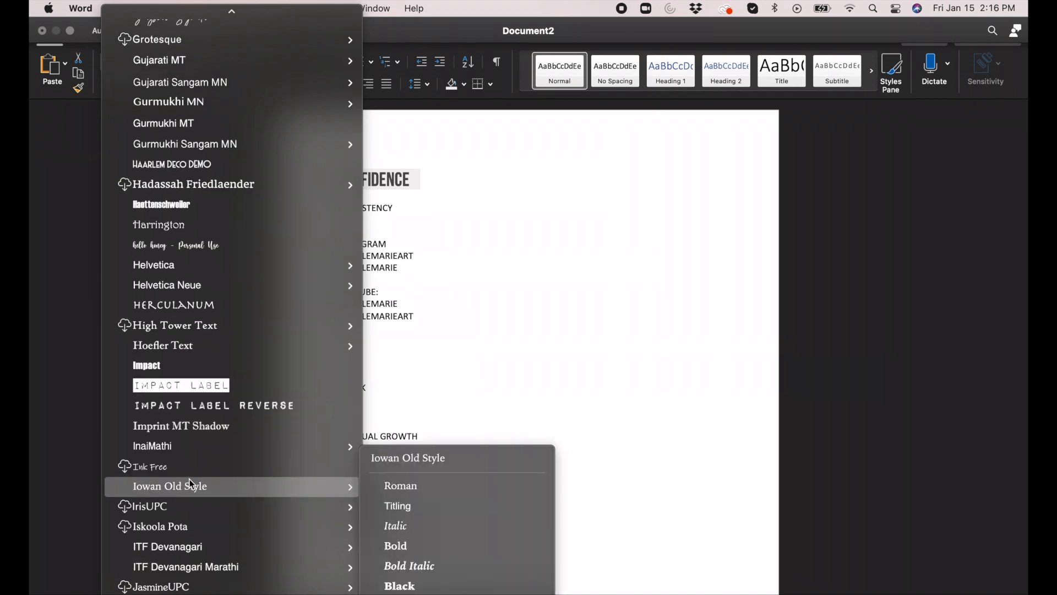
pyautogui.moveTo(192, 485)
pyautogui.scroll(-15, 192, 485)
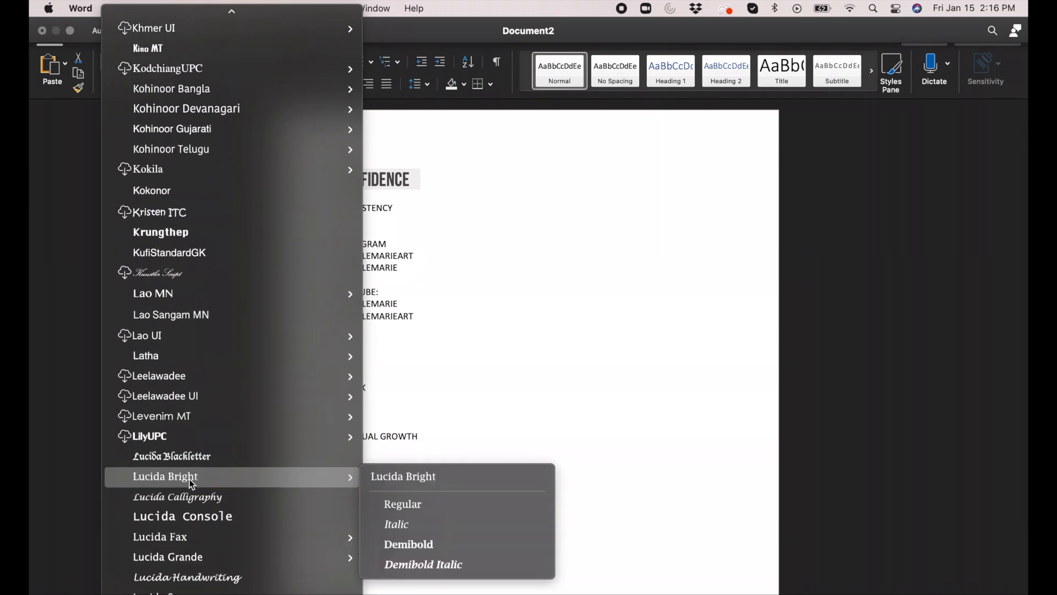
pyautogui.scroll(-15, 192, 484)
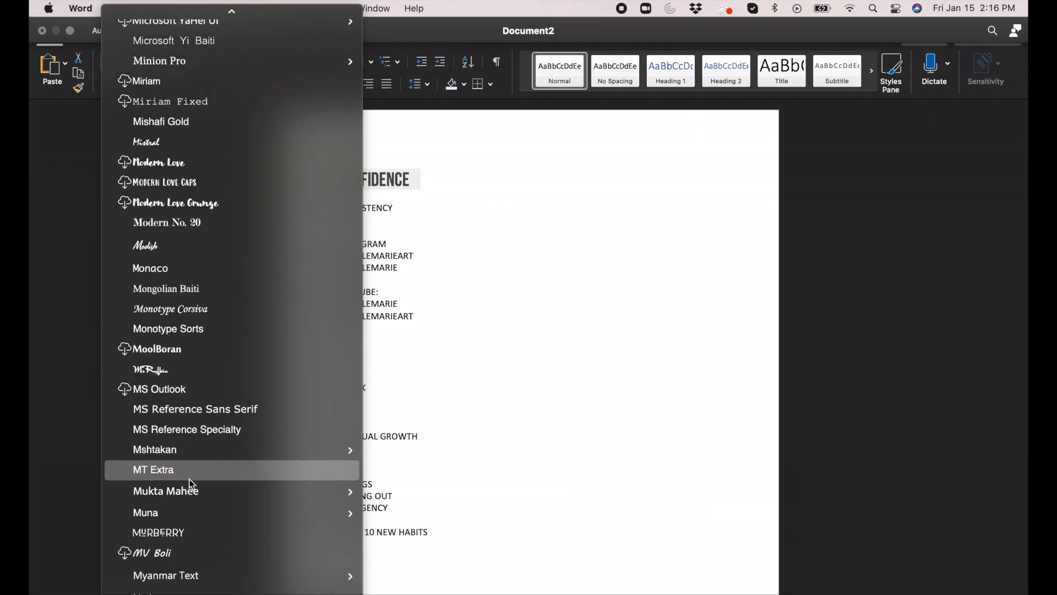
pyautogui.scroll(-15, 193, 485)
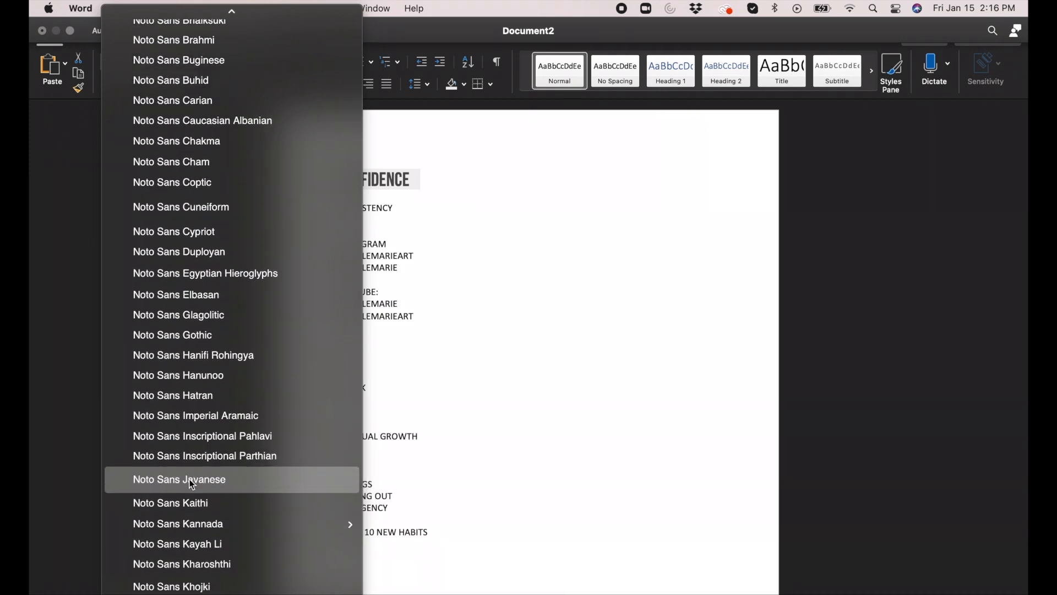
pyautogui.scroll(-15, 192, 485)
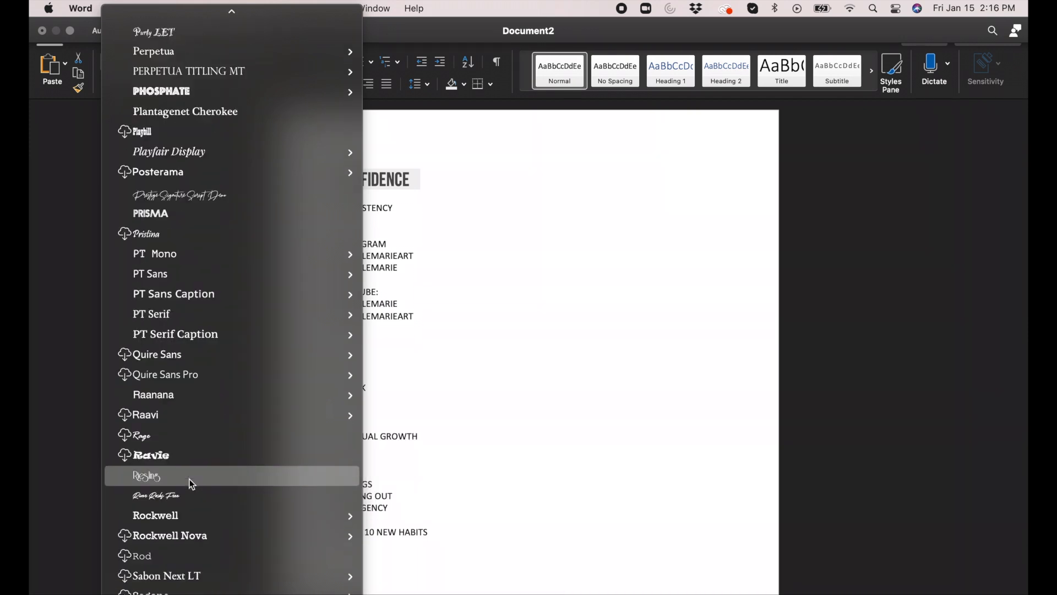
pyautogui.scroll(1, 192, 484)
pyautogui.scroll(5, 192, 484)
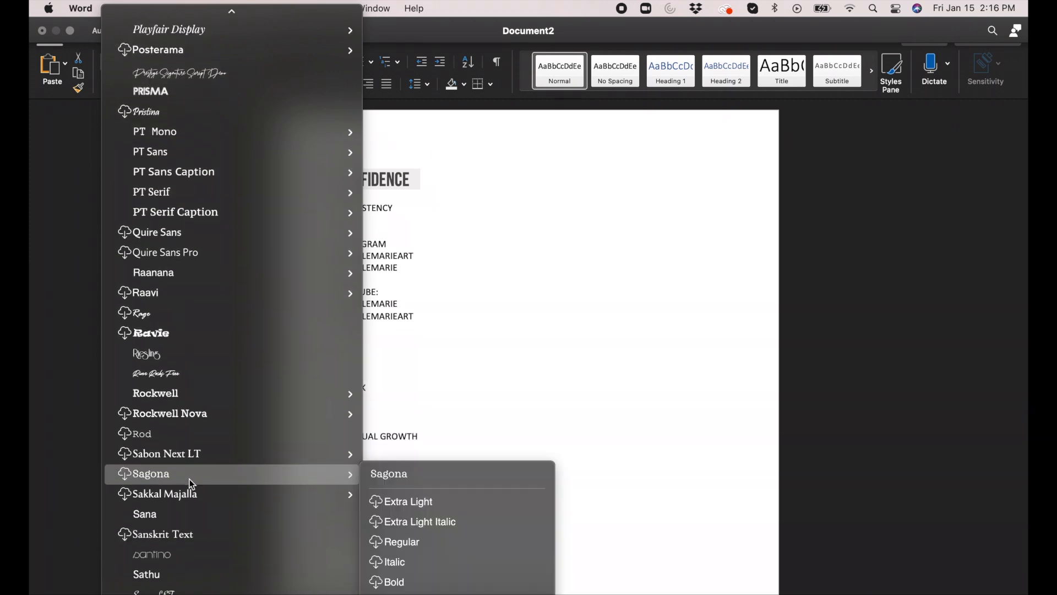
pyautogui.scroll(20, 230, 217)
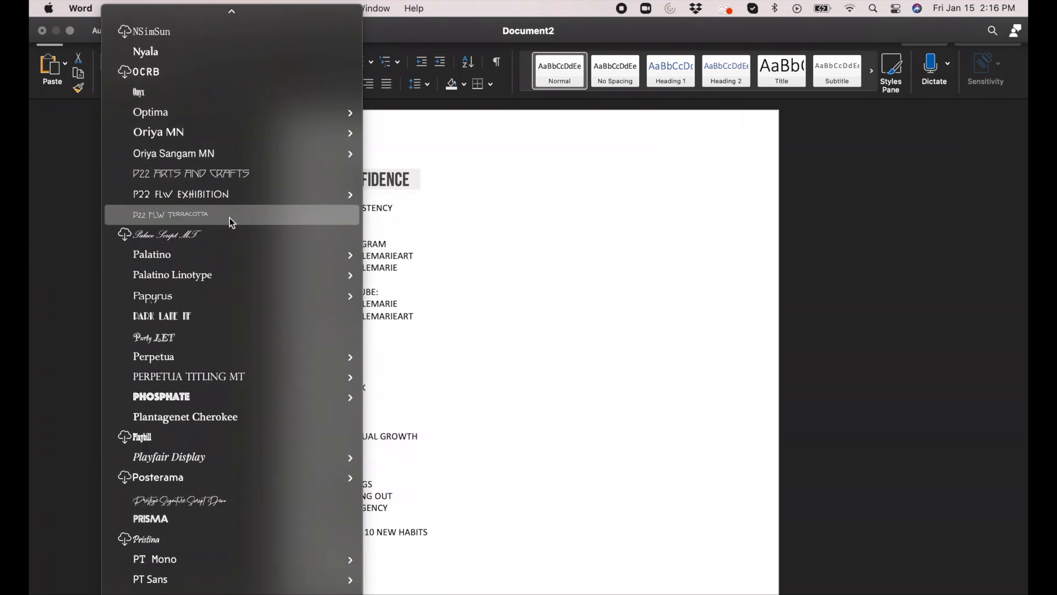
pyautogui.moveTo(216, 394)
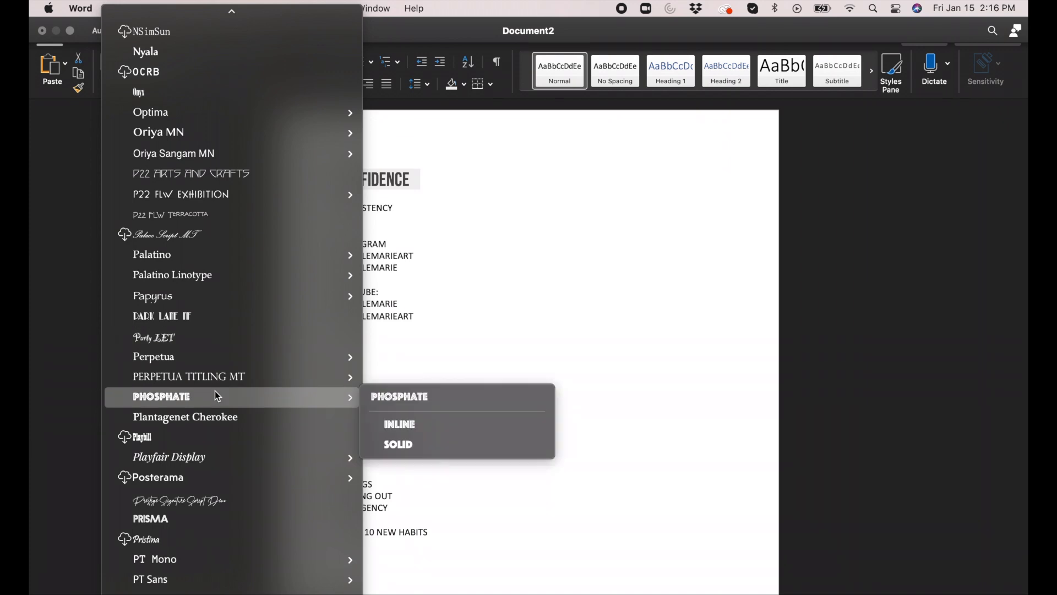
pyautogui.moveTo(211, 454)
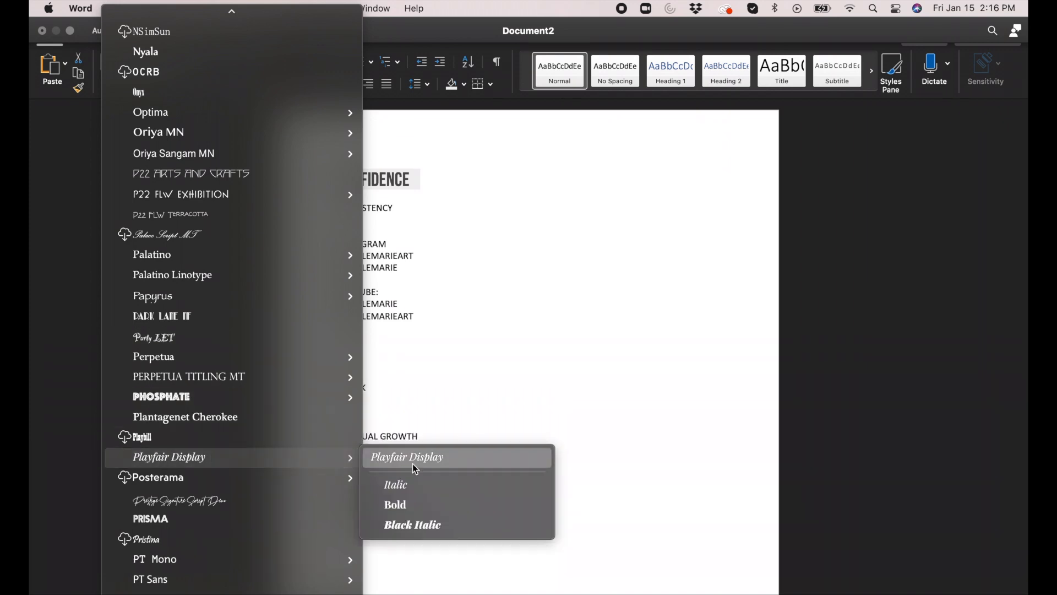
pyautogui.click(445, 502)
pyautogui.click(538, 209)
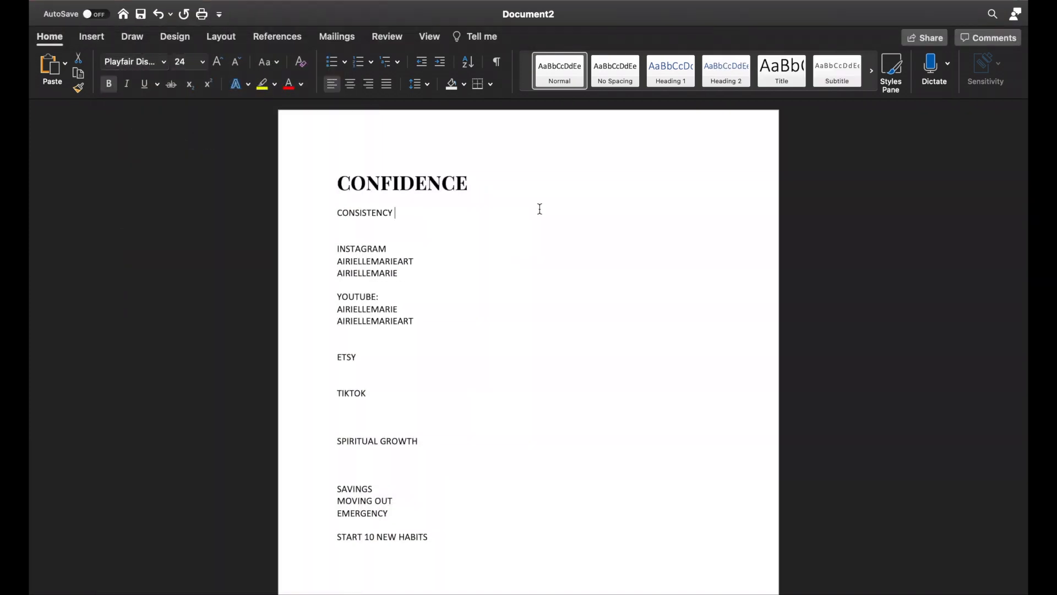
pyautogui.doubleClick(457, 187)
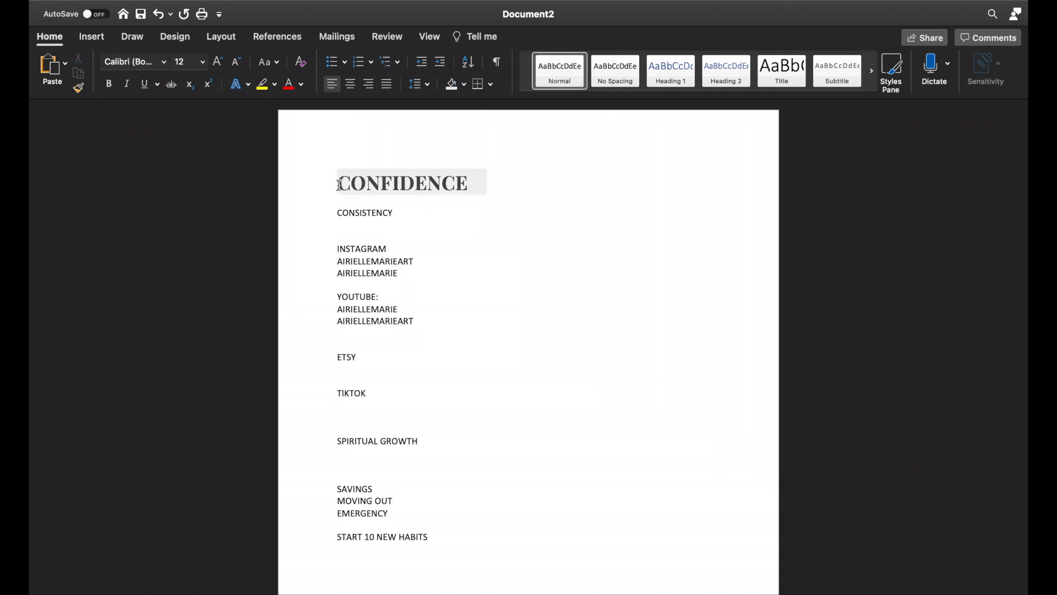
pyautogui.click(411, 246)
pyautogui.moveTo(400, 213); pyautogui.dragTo(287, 212)
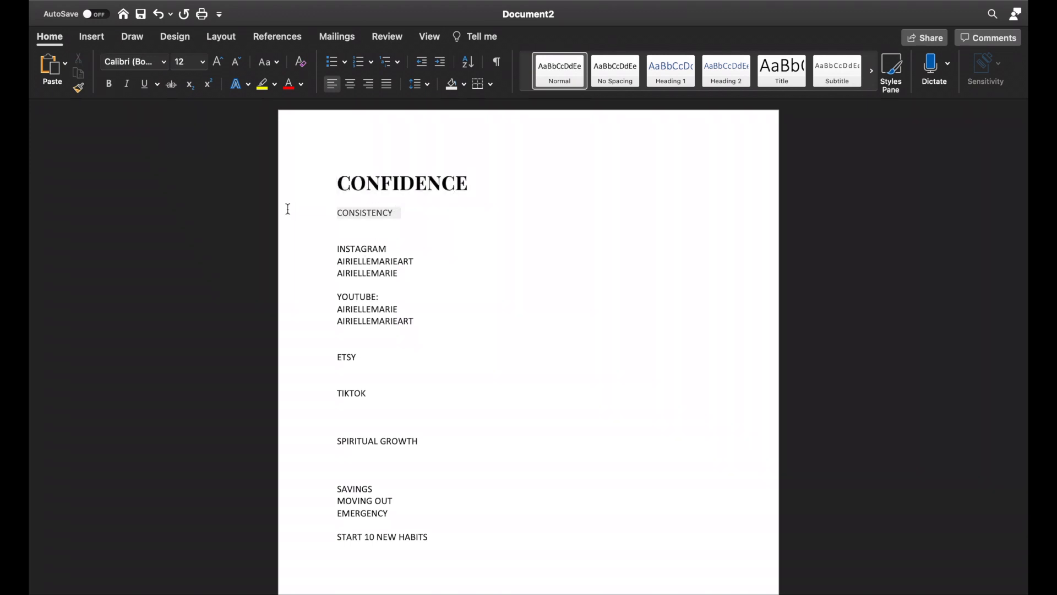
pyautogui.click(164, 62)
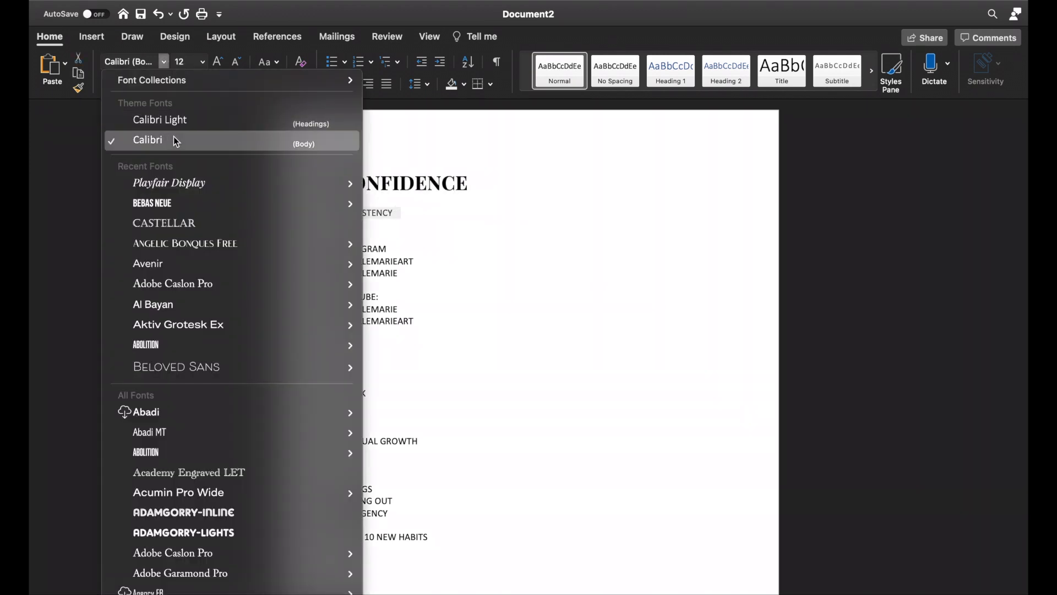
pyautogui.click(487, 213)
pyautogui.click(339, 207)
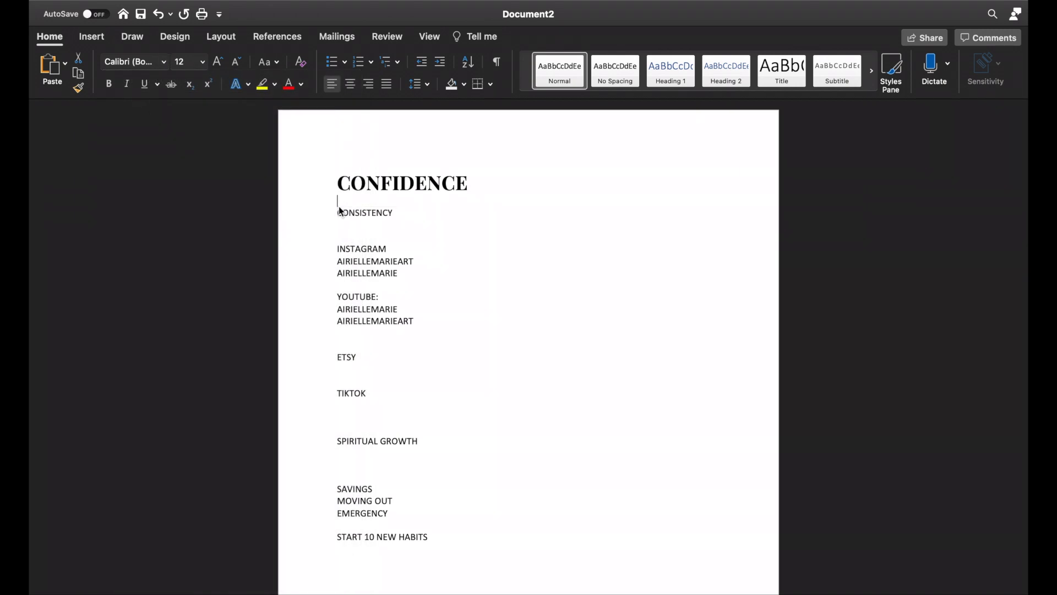
# Step: Apply the Playfair Display Bold font to all lines from CONSISTENCY through START 10 NEW HABITS
pyautogui.moveTo(333, 212); pyautogui.dragTo(417, 552)
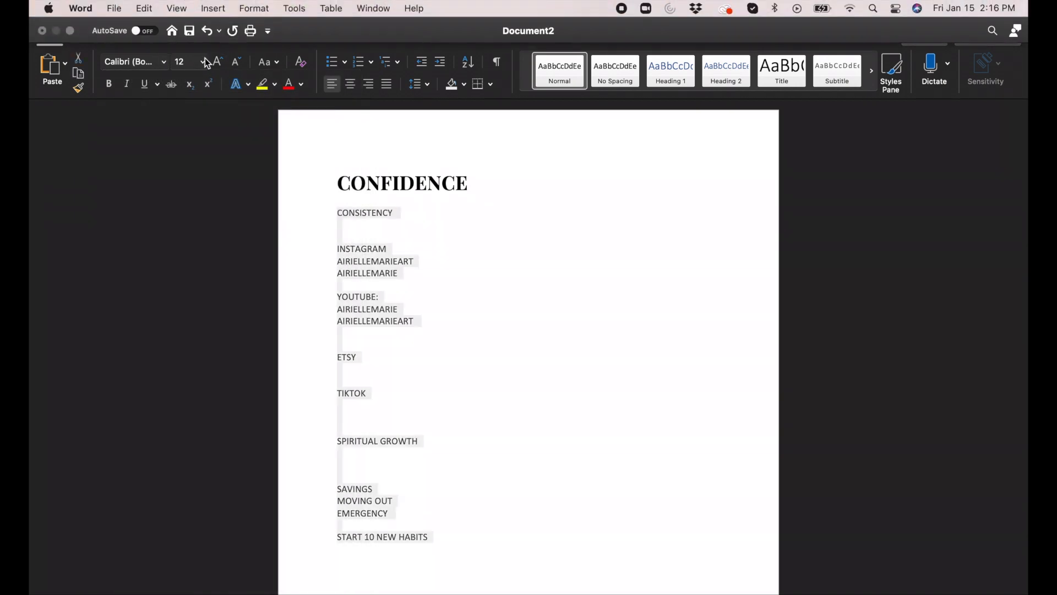
pyautogui.click(163, 62)
pyautogui.moveTo(176, 190)
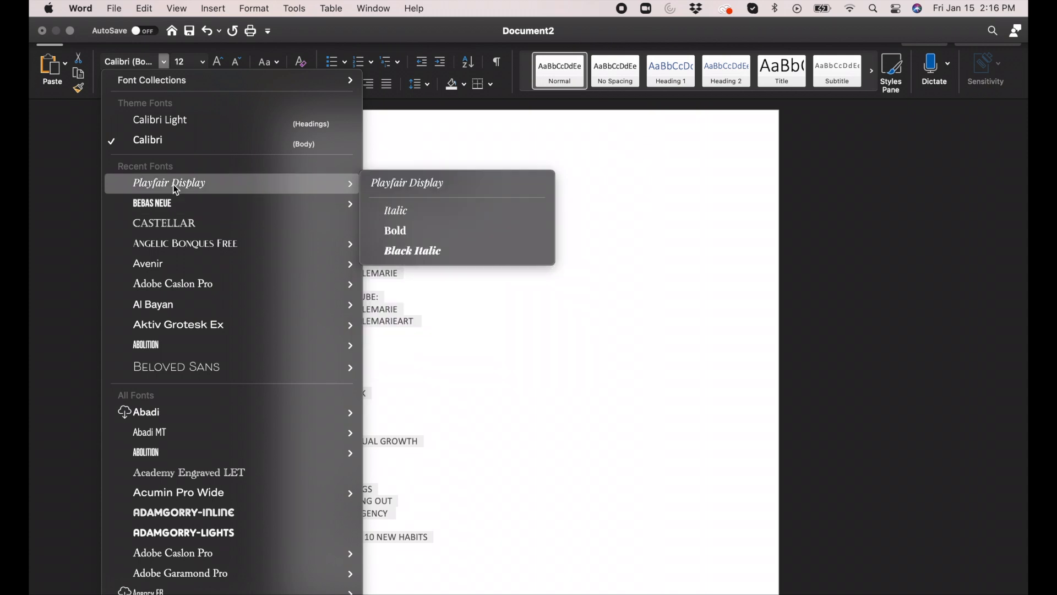
pyautogui.click(419, 231)
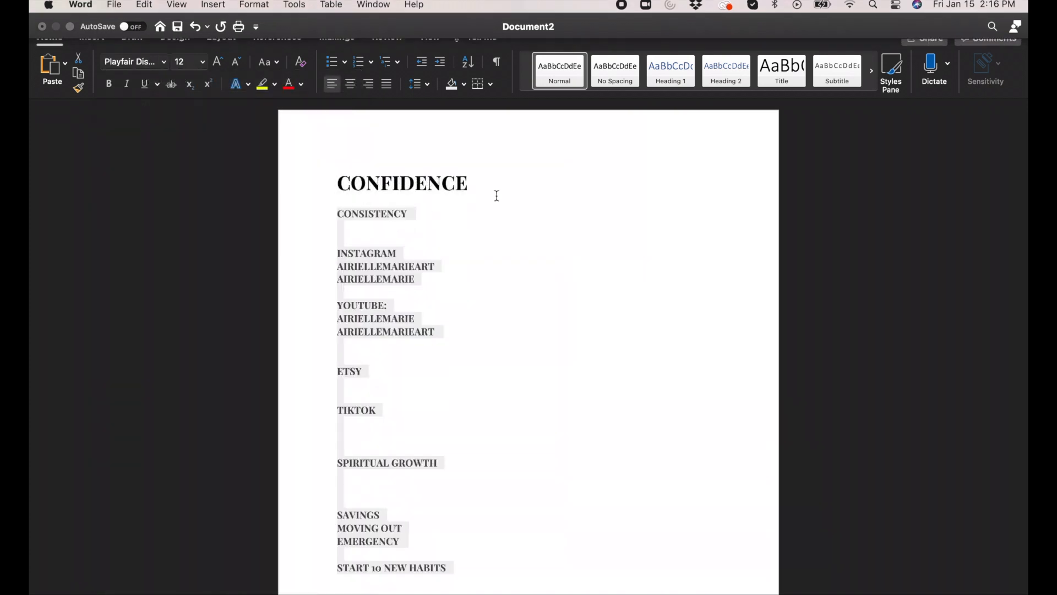
pyautogui.scroll(-2, 434, 286)
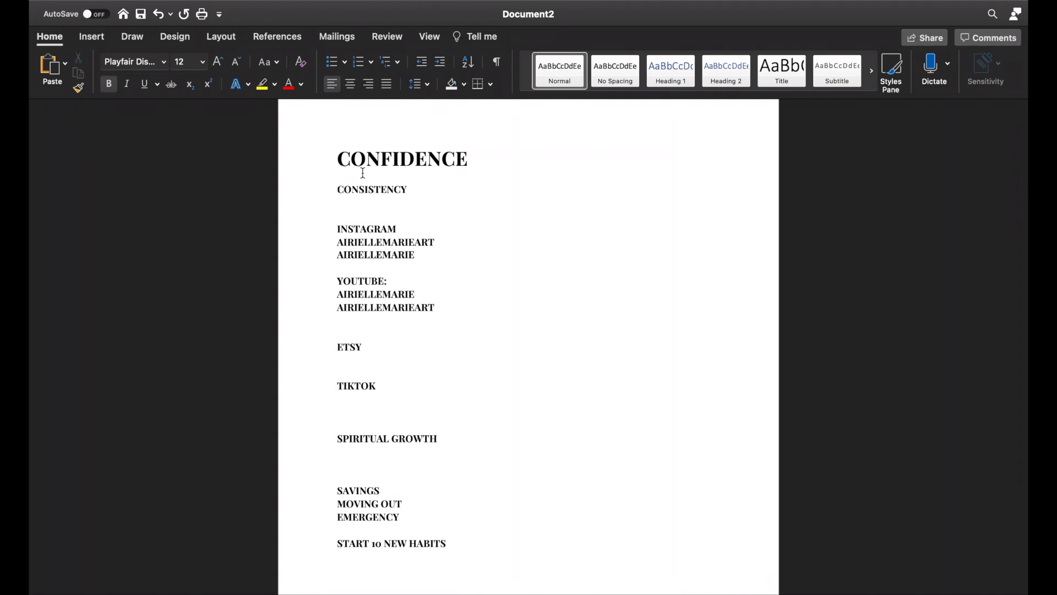
# Step: Insert the Instagram logo download.png from the Photos folder into the document and close the folder window
pyautogui.scroll(-5, 372, 409)
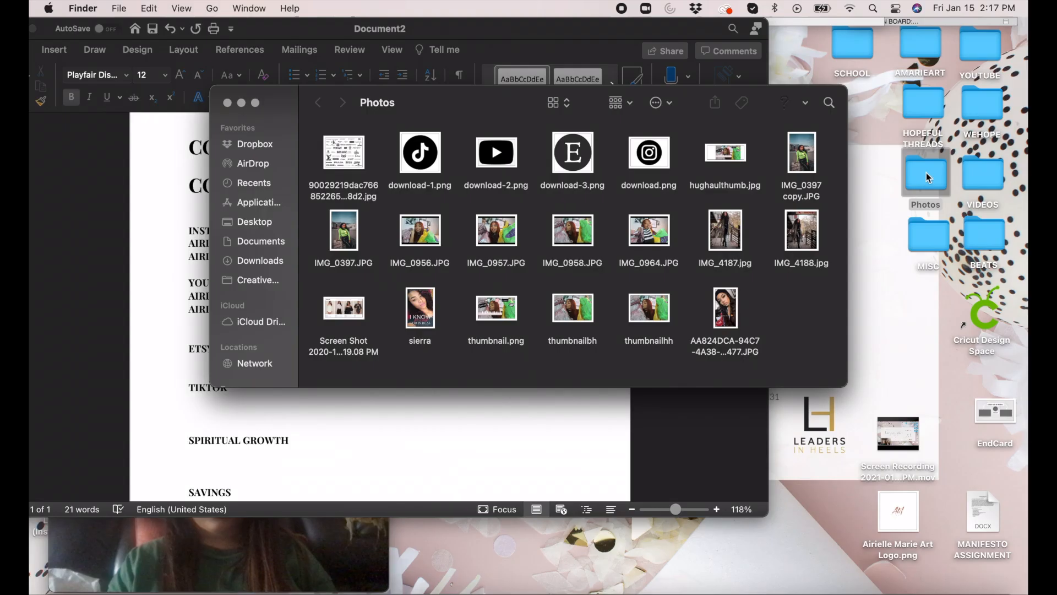
pyautogui.moveTo(661, 153); pyautogui.dragTo(247, 435)
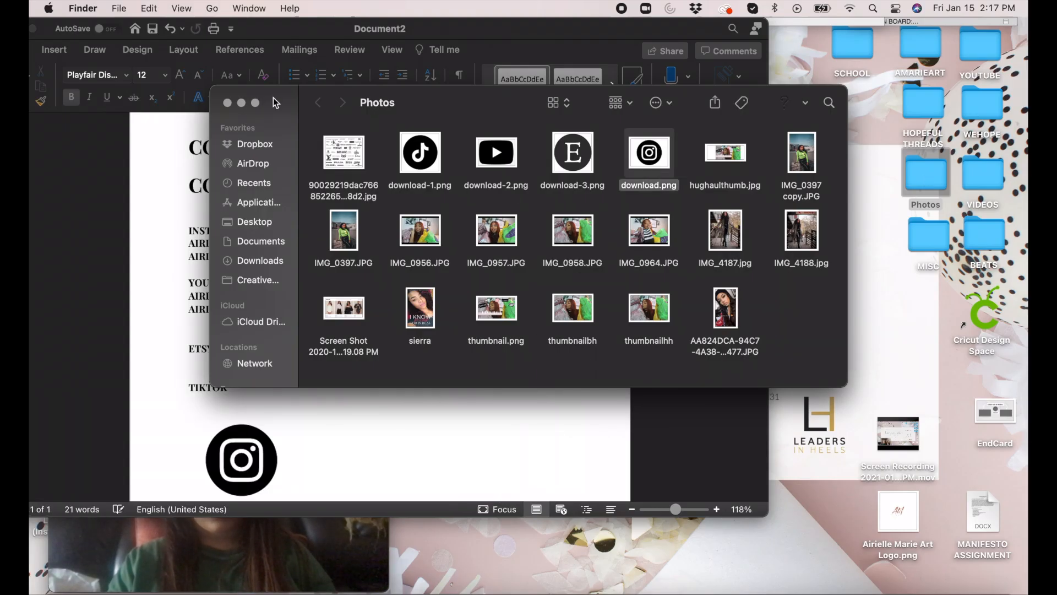
pyautogui.click(227, 103)
pyautogui.click(251, 473)
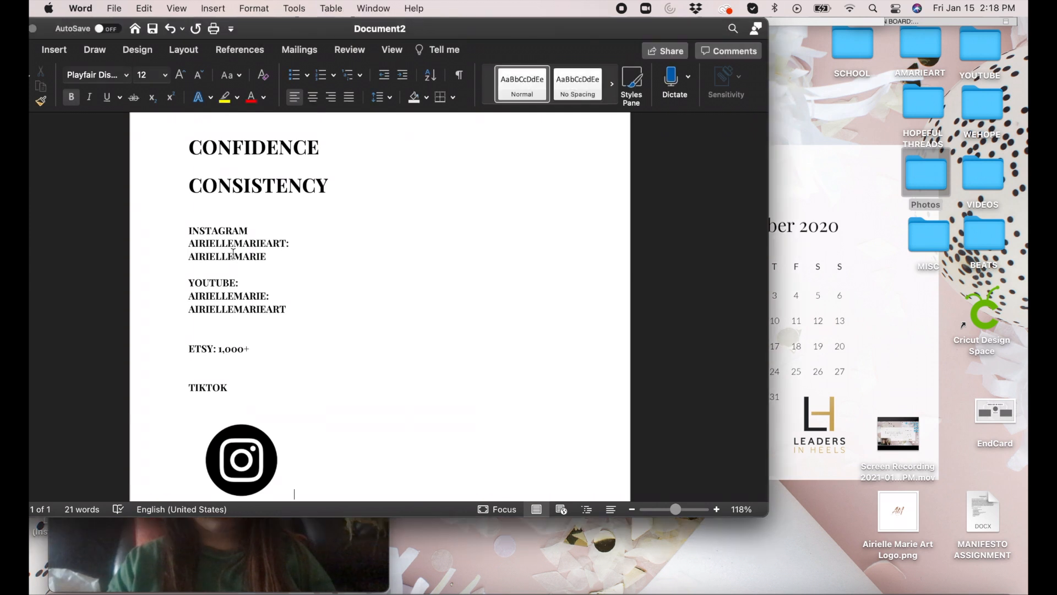
# Step: Set the text wrapping of the Instagram logo to Behind Text
pyautogui.click(252, 459)
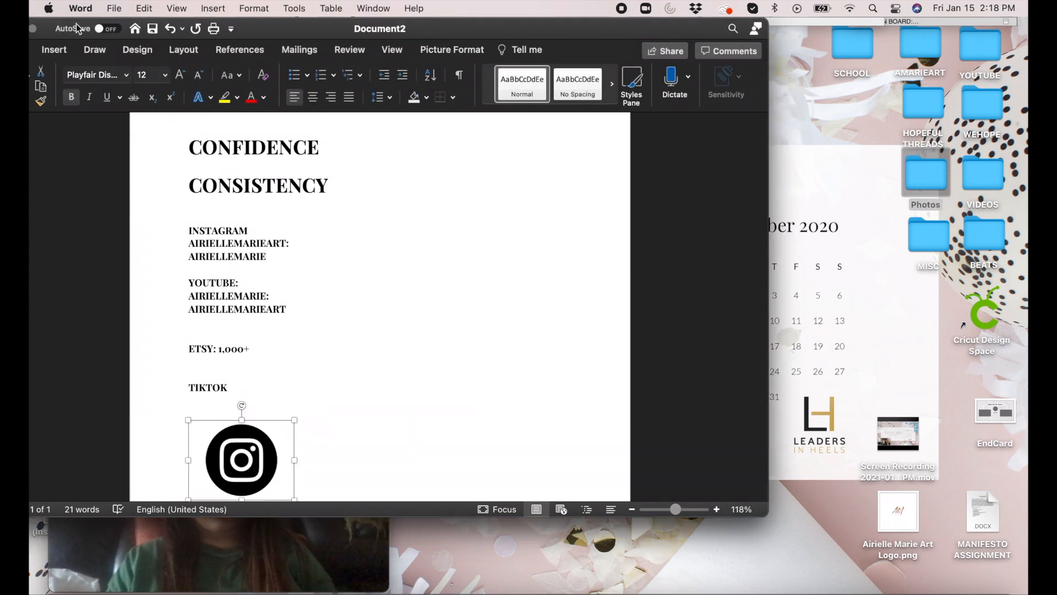
pyautogui.moveTo(456, 29); pyautogui.dragTo(714, 29)
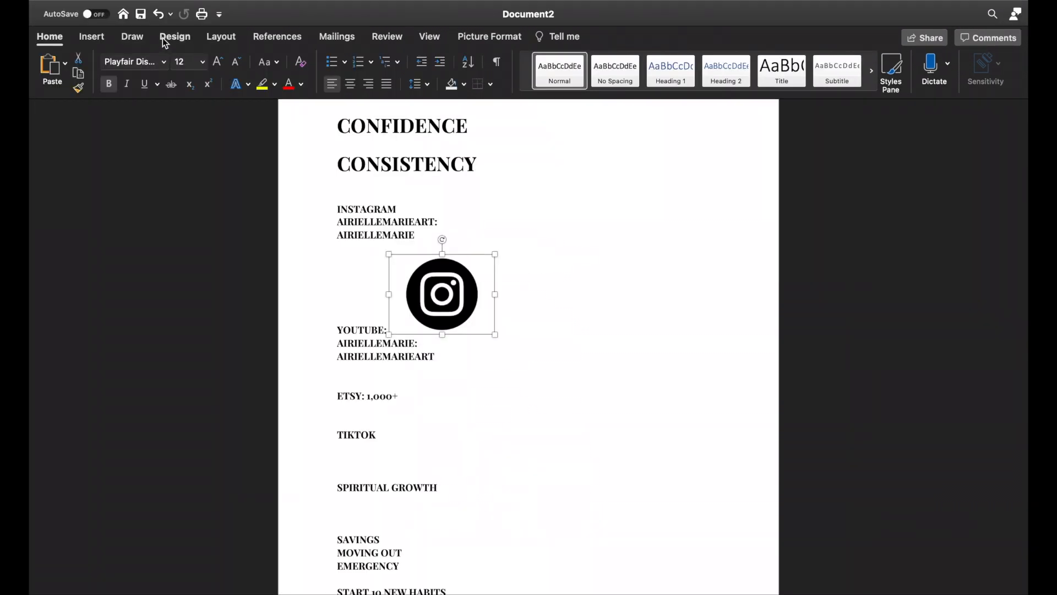
pyautogui.click(489, 36)
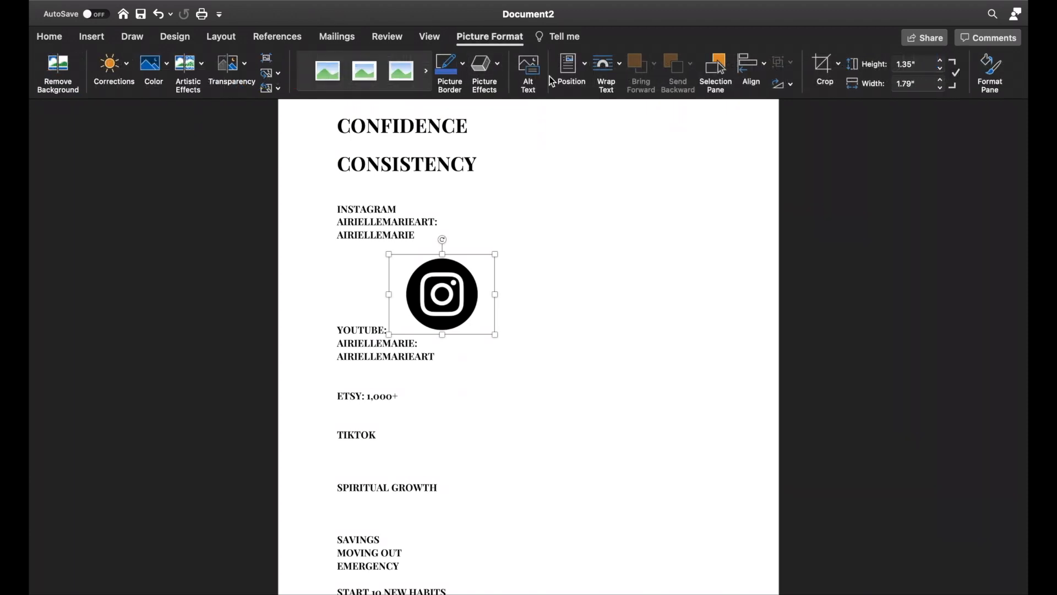
pyautogui.click(606, 67)
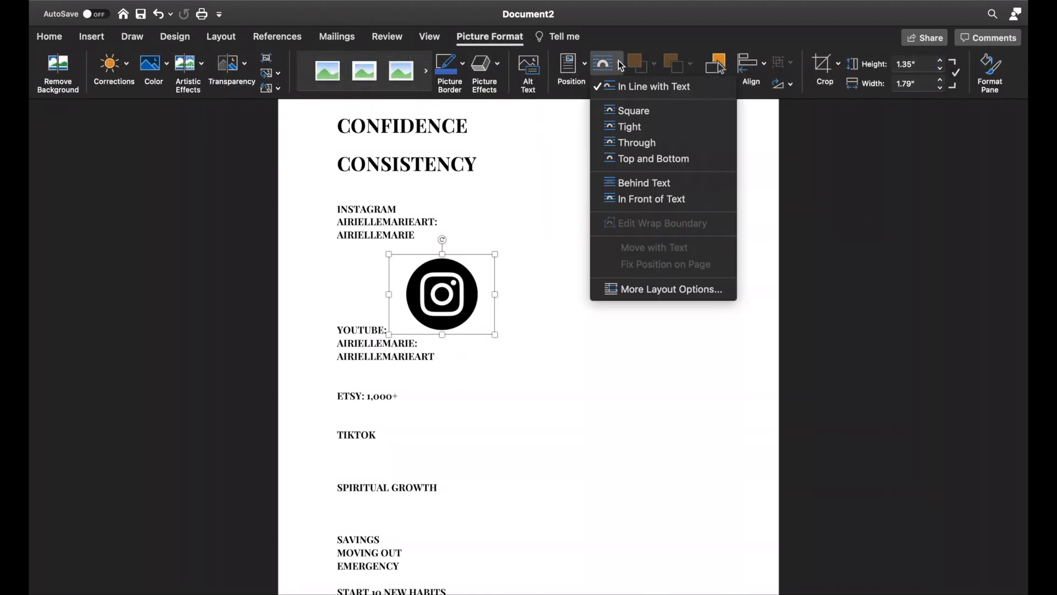
pyautogui.click(631, 182)
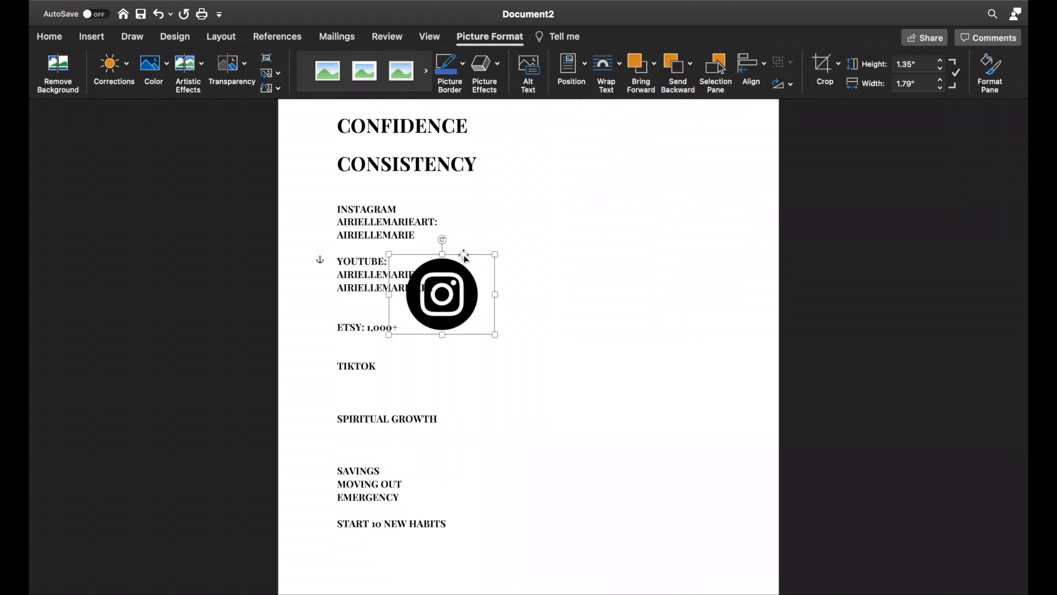
# Step: Move the Instagram logo into the page's left margin beside the word CONSISTENCY
pyautogui.moveTo(463, 270); pyautogui.dragTo(565, 216)
pyautogui.click(325, 302)
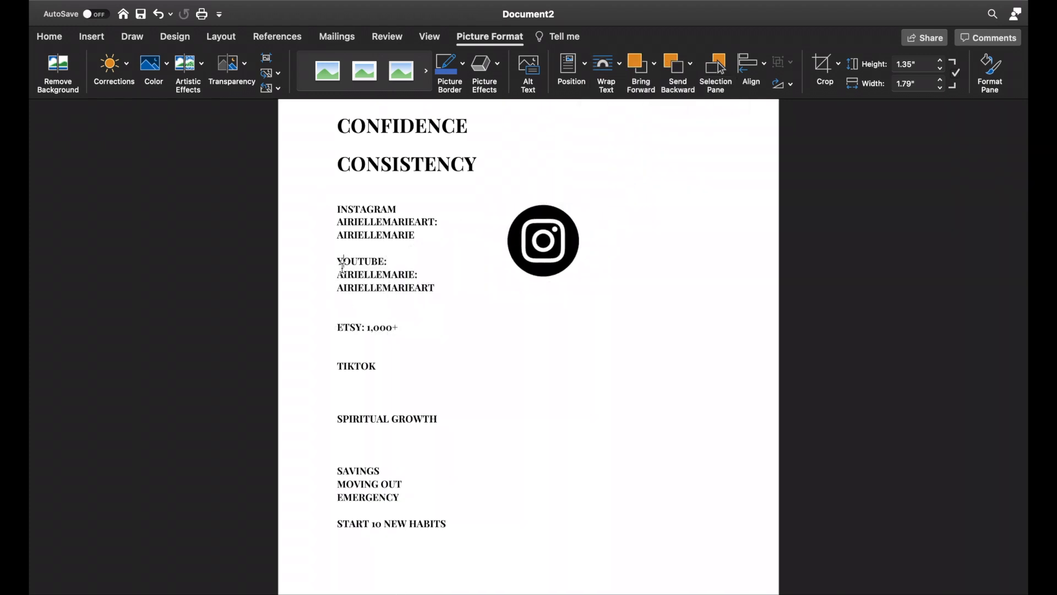
pyautogui.click(534, 251)
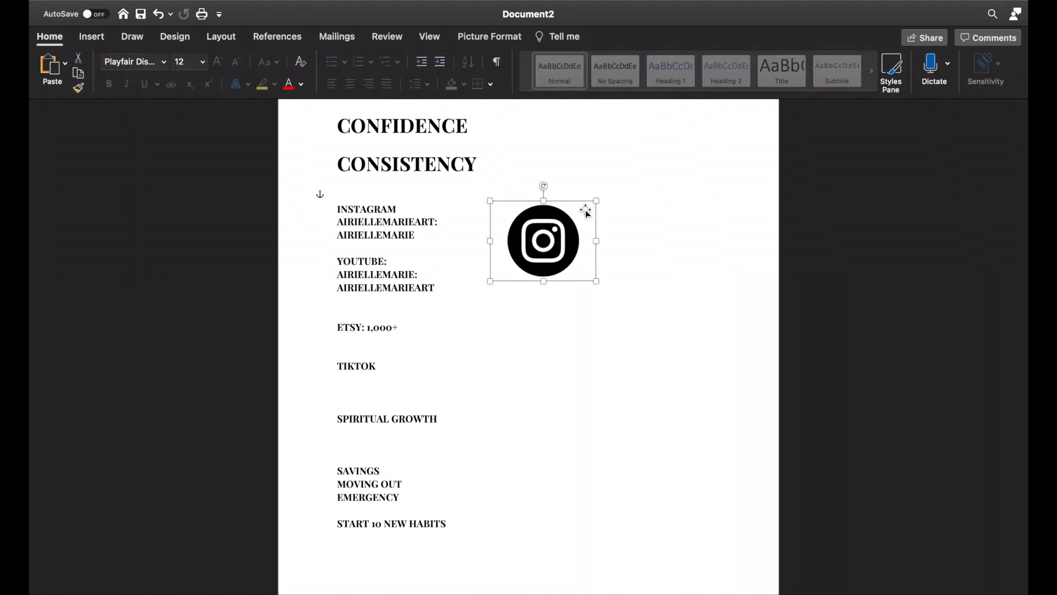
pyautogui.moveTo(537, 238); pyautogui.dragTo(314, 216)
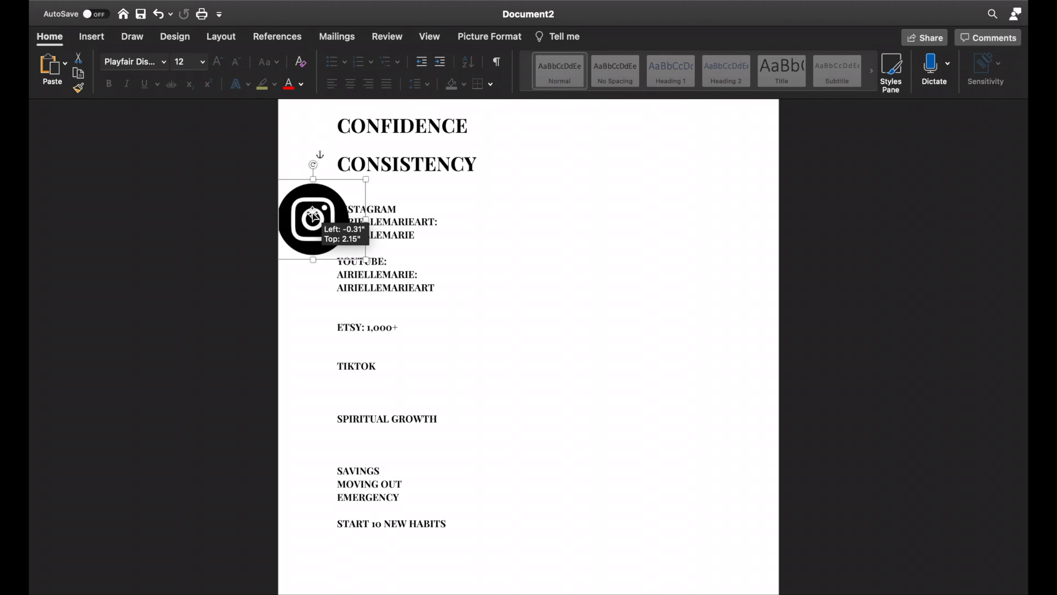
pyautogui.click(409, 223)
pyautogui.click(311, 215)
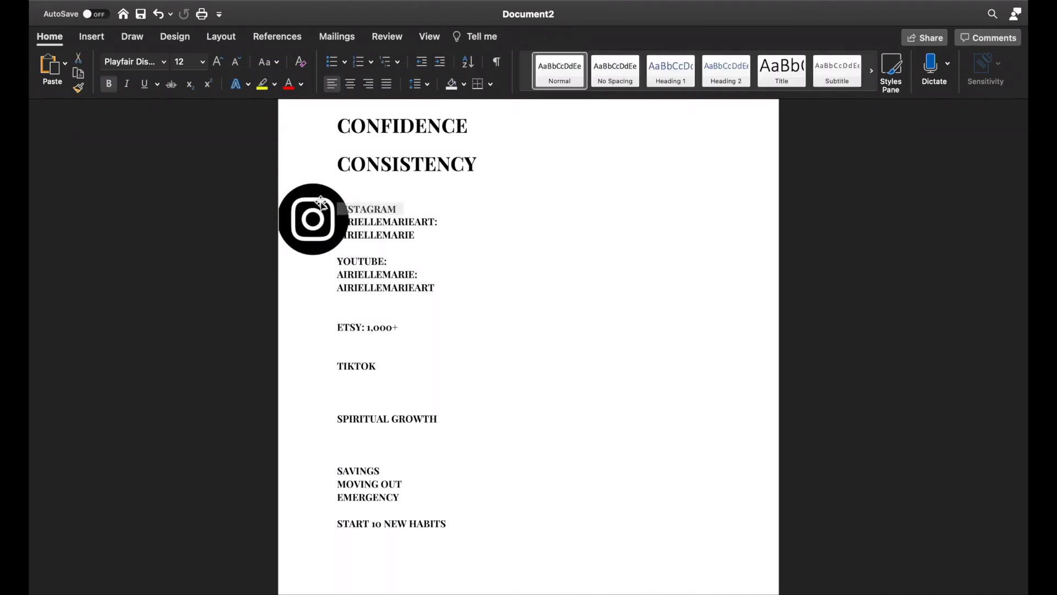
pyautogui.moveTo(298, 216); pyautogui.dragTo(292, 170)
# Step: Indent the INSTAGRAM line away from the left margin
pyautogui.click(344, 241)
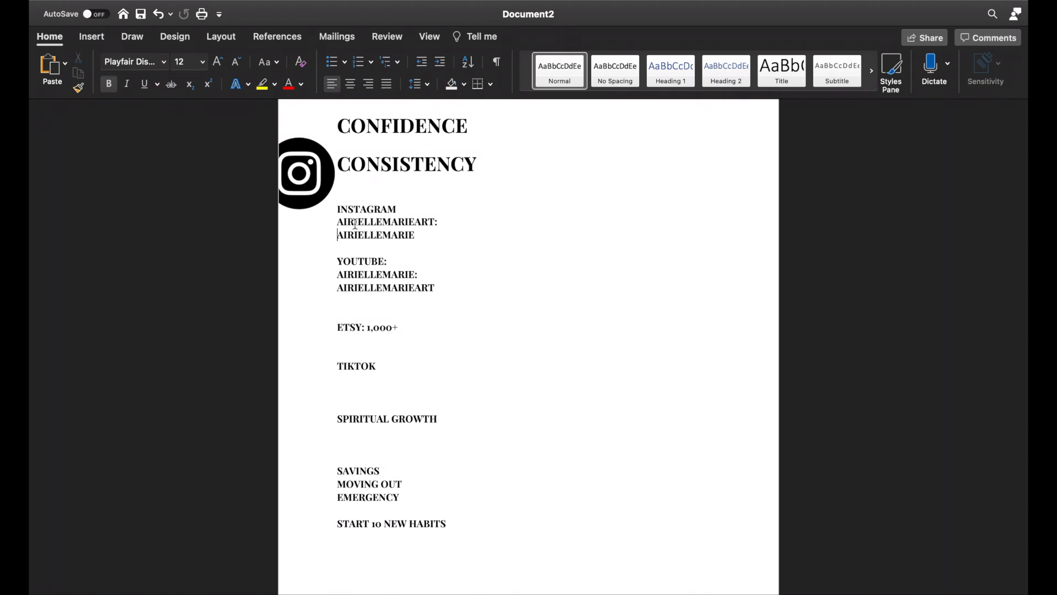
pyautogui.click(338, 209)
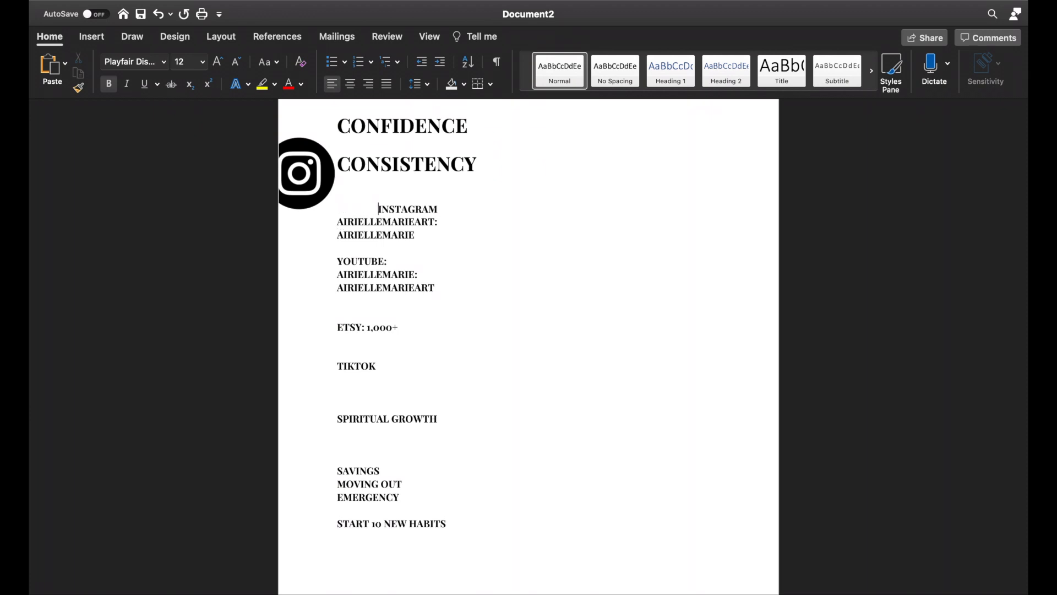
# Step: Indent the two account lines below INSTAGRAM so they line up with that heading
pyautogui.click(337, 221)
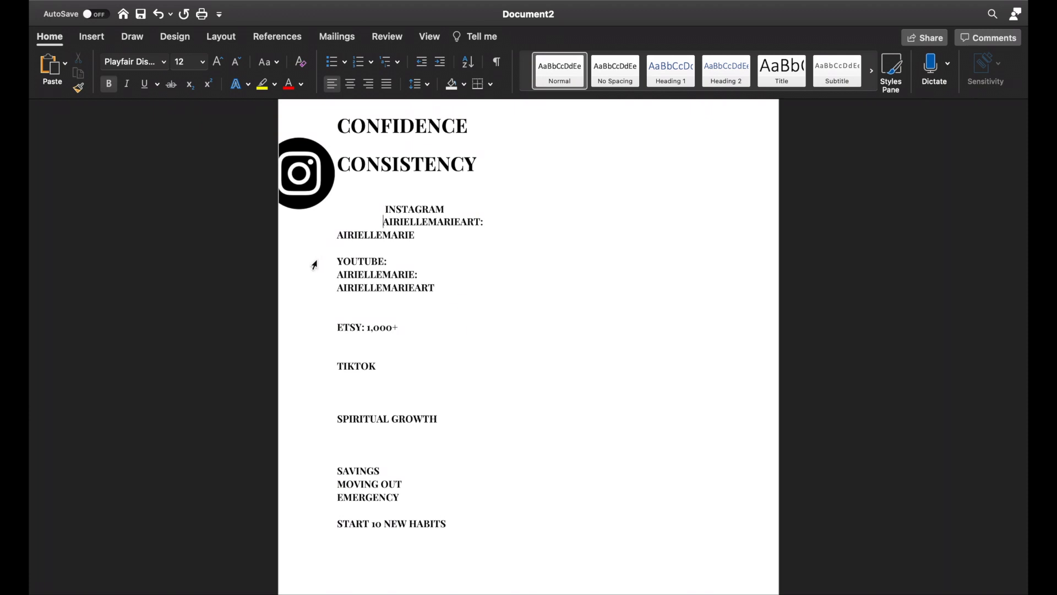
pyautogui.click(338, 236)
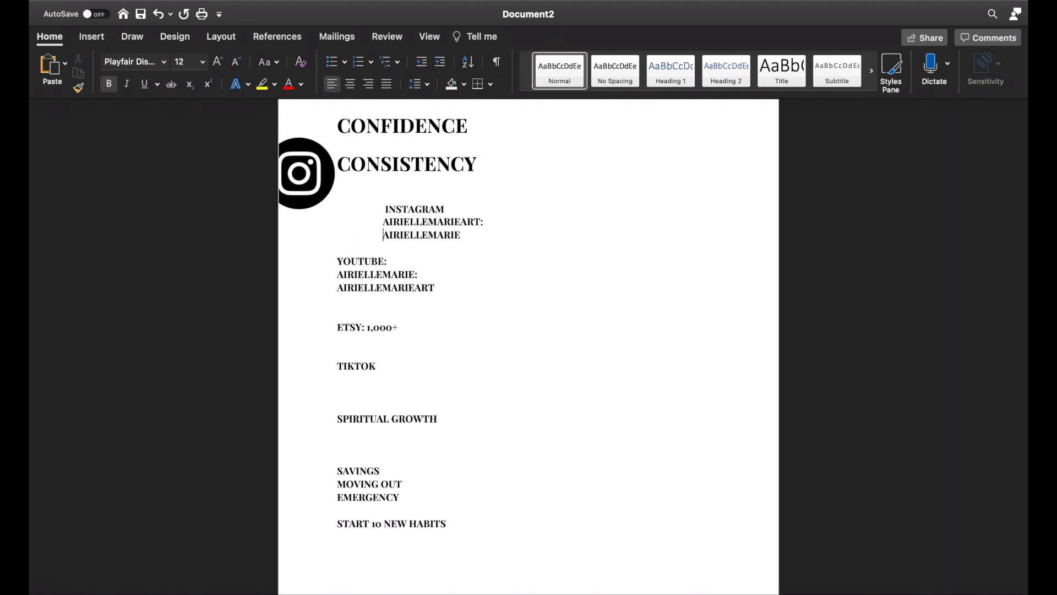
pyautogui.click(385, 221)
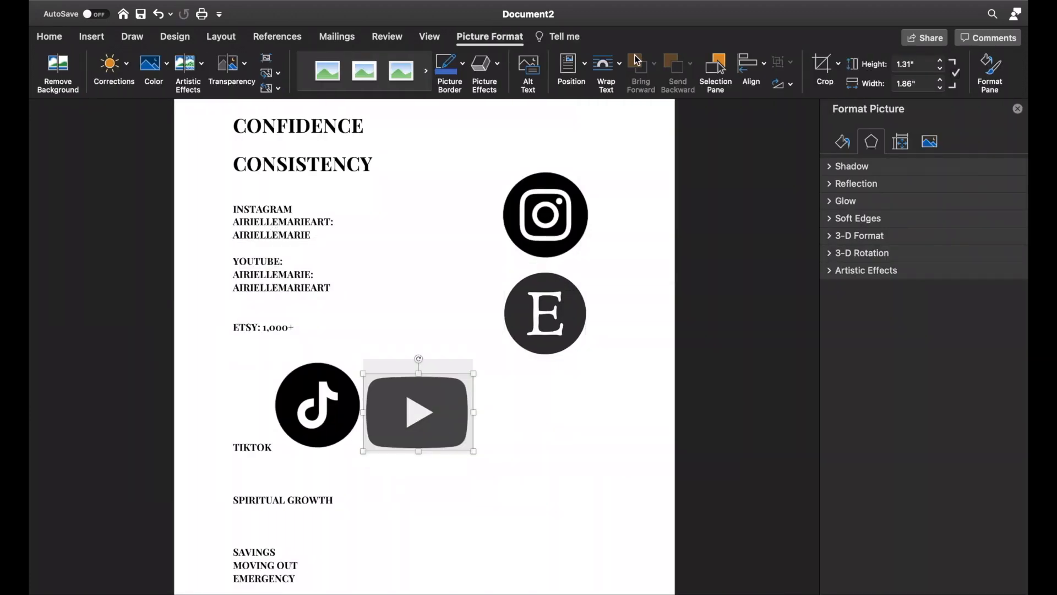
# Step: Set the text wrapping of the Etsy and TikTok logos to Behind Text
pyautogui.click(606, 64)
pyautogui.click(642, 182)
pyautogui.click(330, 400)
pyautogui.click(606, 64)
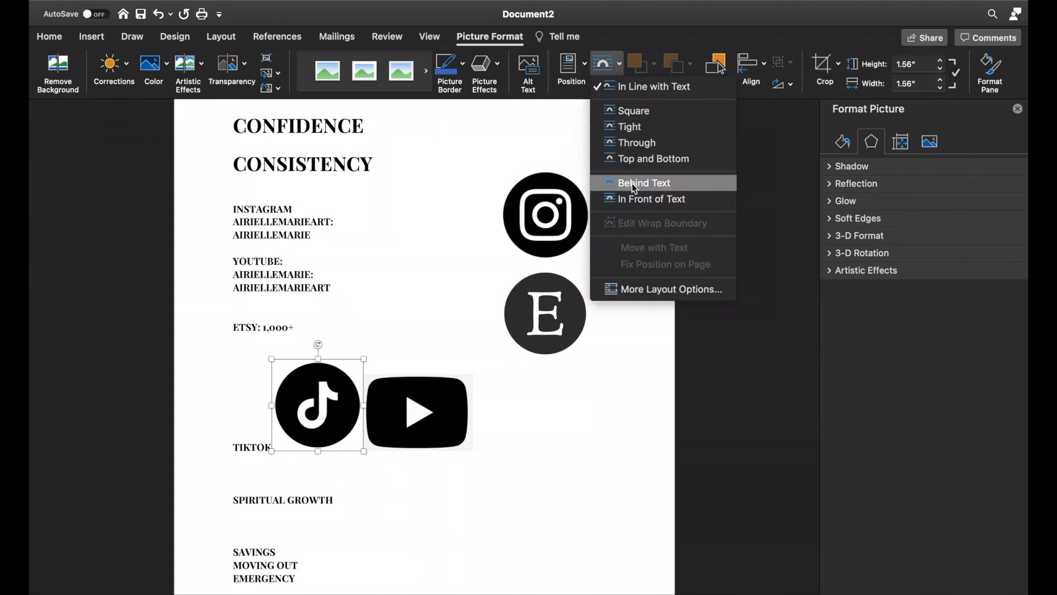
pyautogui.click(632, 184)
# Step: Shrink the YouTube logo slightly and stack it and the TikTok logo in a column below the Etsy logo
pyautogui.moveTo(417, 412); pyautogui.dragTo(545, 420)
pyautogui.moveTo(332, 393); pyautogui.dragTo(568, 503)
pyautogui.moveTo(594, 383); pyautogui.dragTo(575, 400)
pyautogui.moveTo(532, 430); pyautogui.dragTo(547, 404)
pyautogui.moveTo(559, 513); pyautogui.dragTo(555, 490)
pyautogui.click(646, 342)
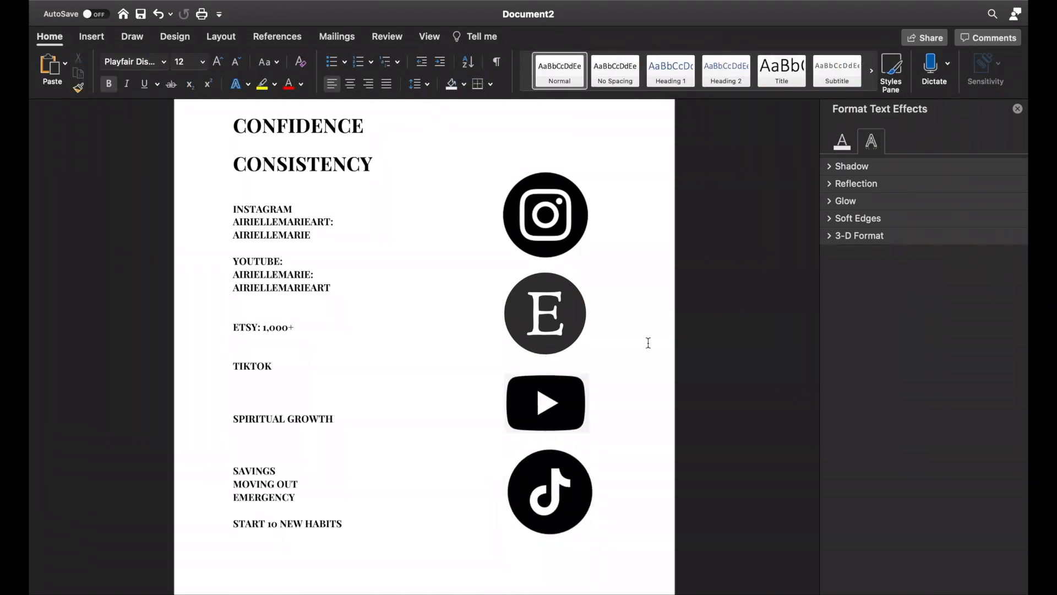
# Step: Shrink the Instagram logo slightly and arrange the four logos in a two-by-two grid beside the CONFIDENCE and CONSISTENCY headings
pyautogui.click(556, 217)
pyautogui.moveTo(608, 166); pyautogui.dragTo(597, 174)
pyautogui.moveTo(542, 218); pyautogui.dragTo(513, 161)
pyautogui.moveTo(550, 310); pyautogui.dragTo(610, 156)
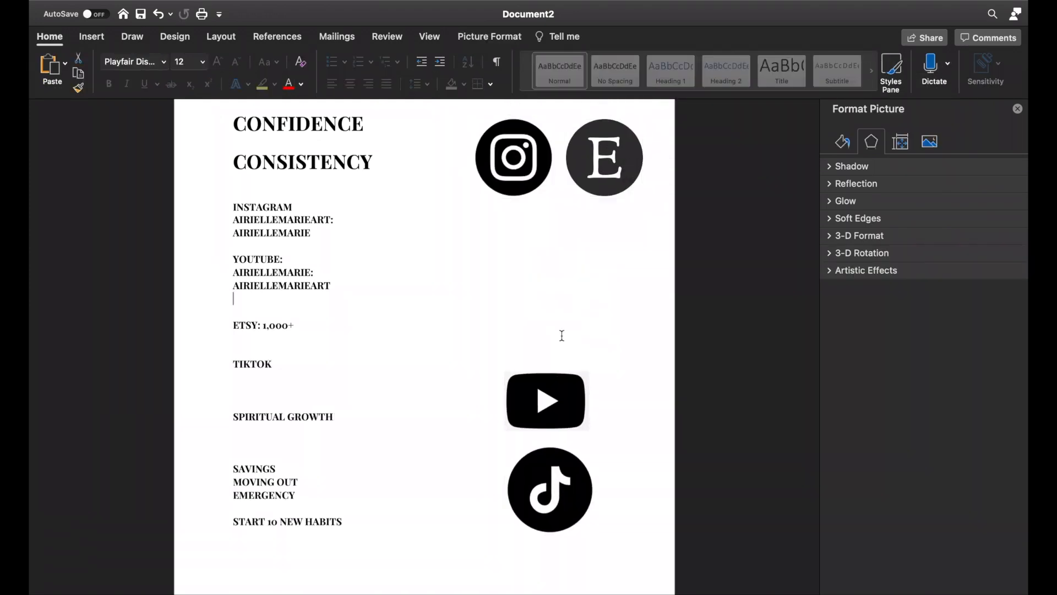
pyautogui.moveTo(545, 401); pyautogui.dragTo(513, 248)
pyautogui.moveTo(555, 490); pyautogui.dragTo(613, 246)
# Step: Extend the TIKTOK line to read "TIKTOK: 10,000 FOLLOWERS"
pyautogui.click(297, 364)
pyautogui.write(': 10,00')
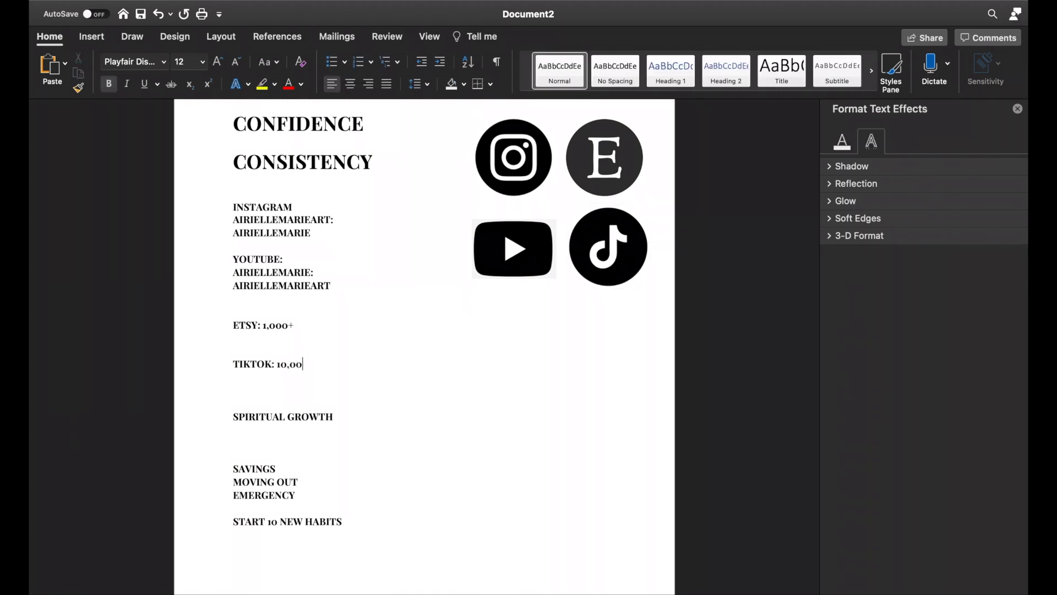
pyautogui.write('0 FOLLOWERS')
# Step: Add "10,000+ FOLLOWERS" to the first account line under INSTAGRAM and ": 5,000+ FOLLOWERS" to the second
pyautogui.click(366, 220)
pyautogui.write('1,')
pyautogui.press('BackSpace')
pyautogui.press('BackSpace')
pyautogui.write('10,000+ FOLLOWERS')
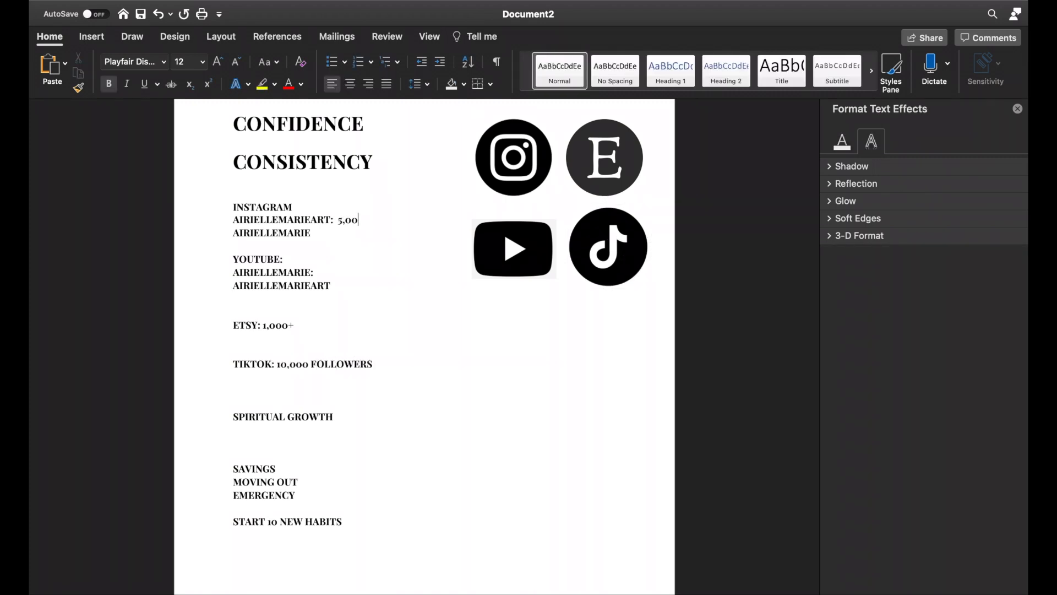
pyautogui.click(338, 233)
pyautogui.write(': ')
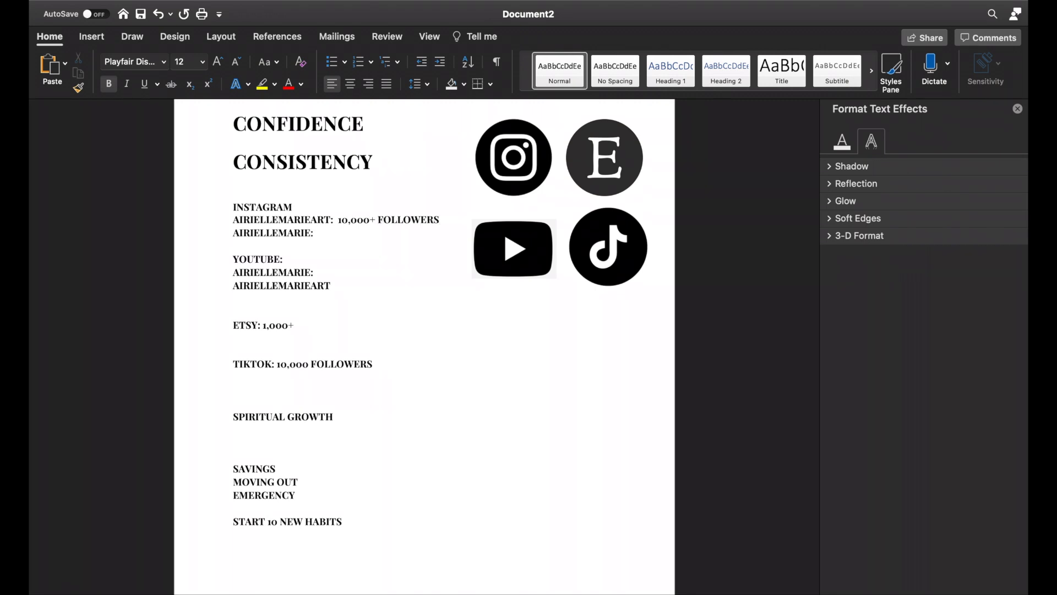
pyautogui.write('5,000+ FOLLOWERS')
# Step: Add "1,000+ SUBSCRIBERS" to both account lines under YOUTUBE, with a colon after the second account name
pyautogui.click(325, 272)
pyautogui.write('1,000+ SUBSCRIBER')
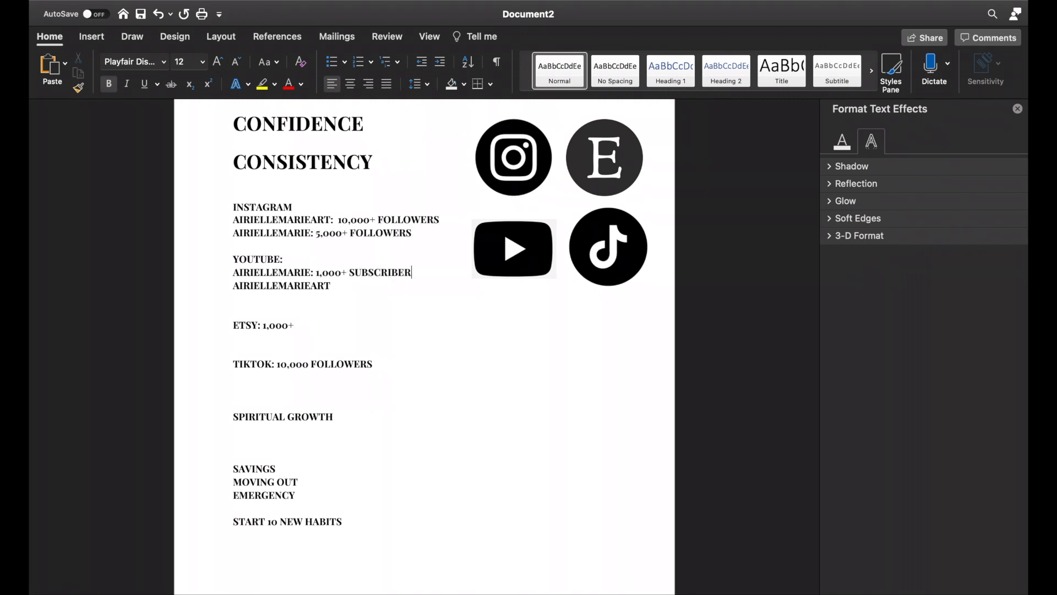
pyautogui.write('S')
pyautogui.click(346, 296)
pyautogui.write(': 1,000+ SUBSCRIBERS')
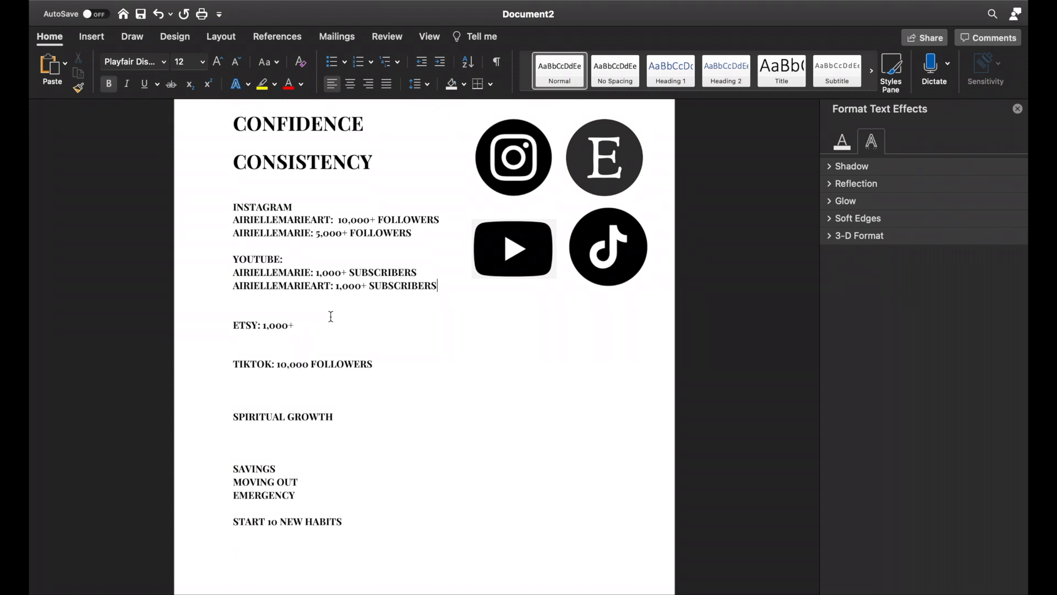
# Step: Add a colon to SPIRITUAL GROWTH and list "Closer relationship with God", "Increase Prayer Life" and "Increase Reading the word" beneath it
pyautogui.click(333, 417)
pyautogui.write(':')
pyautogui.press('Return')
pyautogui.write('Closer relationshi')
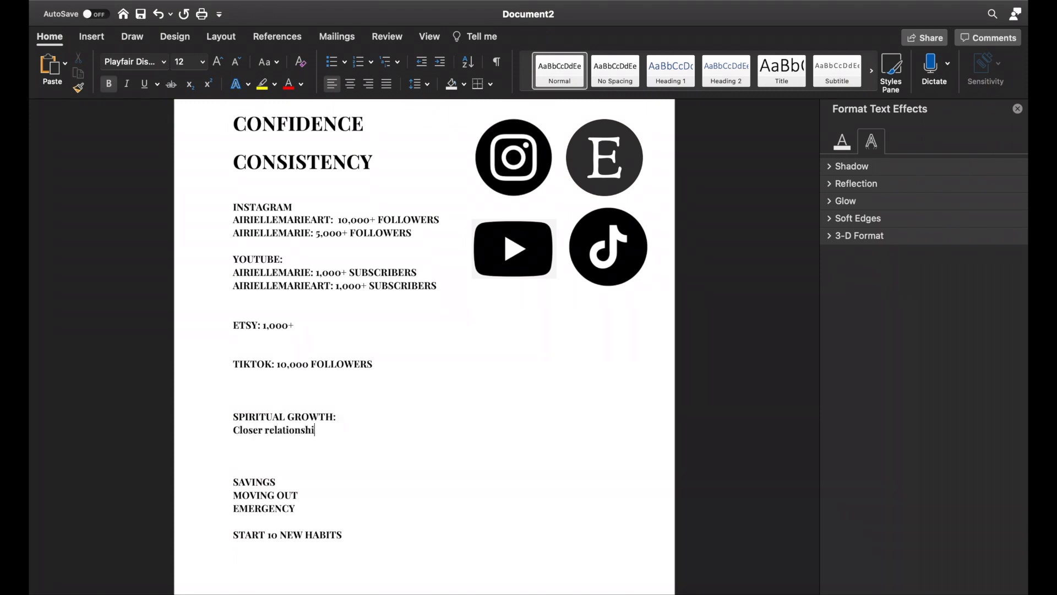
pyautogui.write('p with God')
pyautogui.press('Return')
pyautogui.write('Increase Prayer Life')
pyautogui.press('Return')
pyautogui.write('Increase Reading the word')
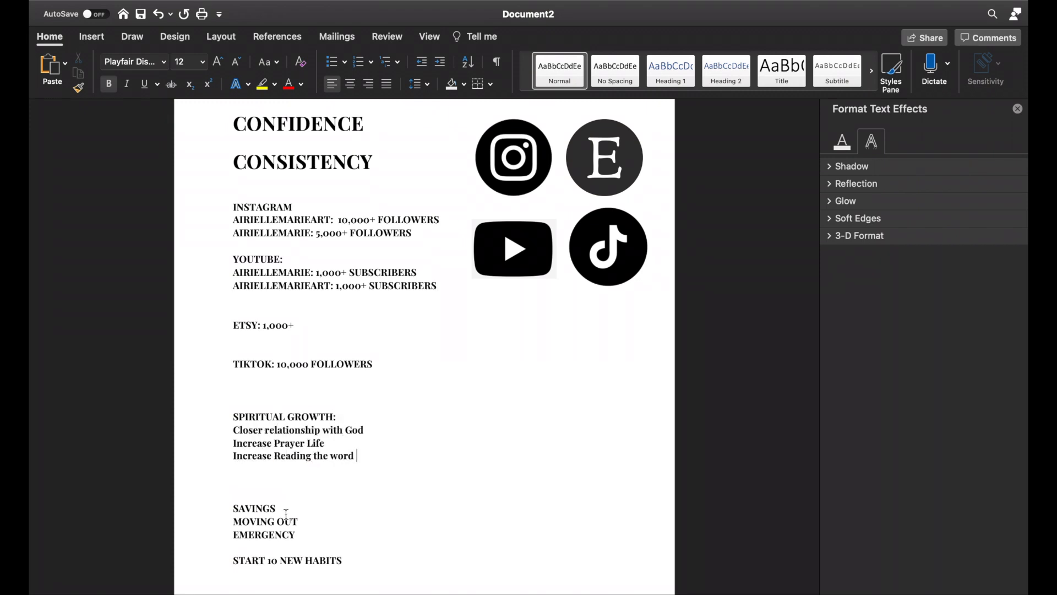
# Step: Add the heading "AIRIEMARE:" a few lines below the spiritual growth goals
pyautogui.scroll(-1, 286, 514)
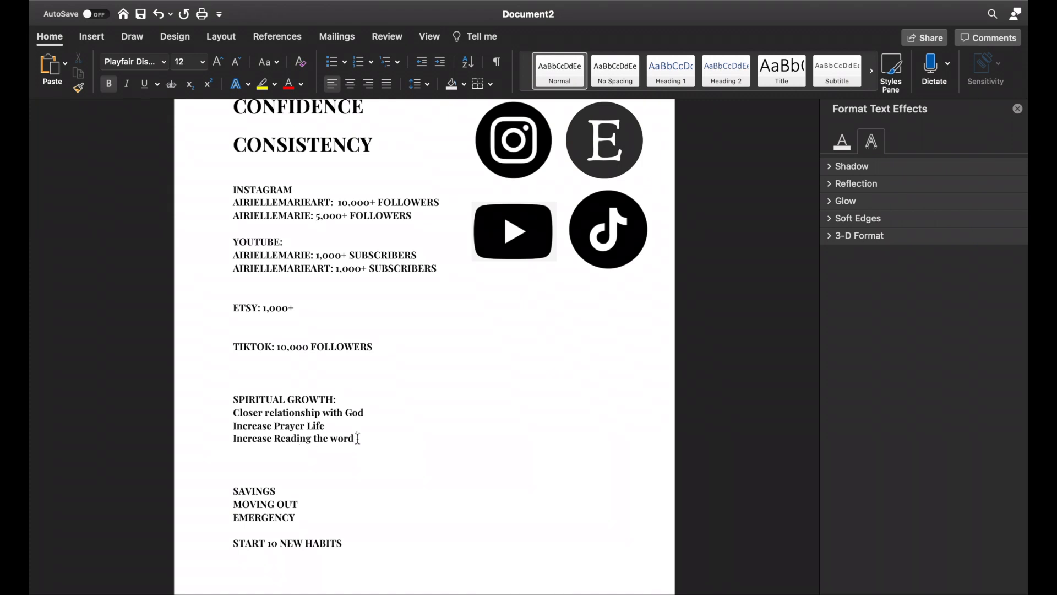
pyautogui.scroll(2, 358, 438)
pyautogui.scroll(-3, 358, 438)
pyautogui.press('Return')
pyautogui.press('Return')
pyautogui.press('Return')
pyautogui.write('AIRIEMARE:')
pyautogui.press('Return')
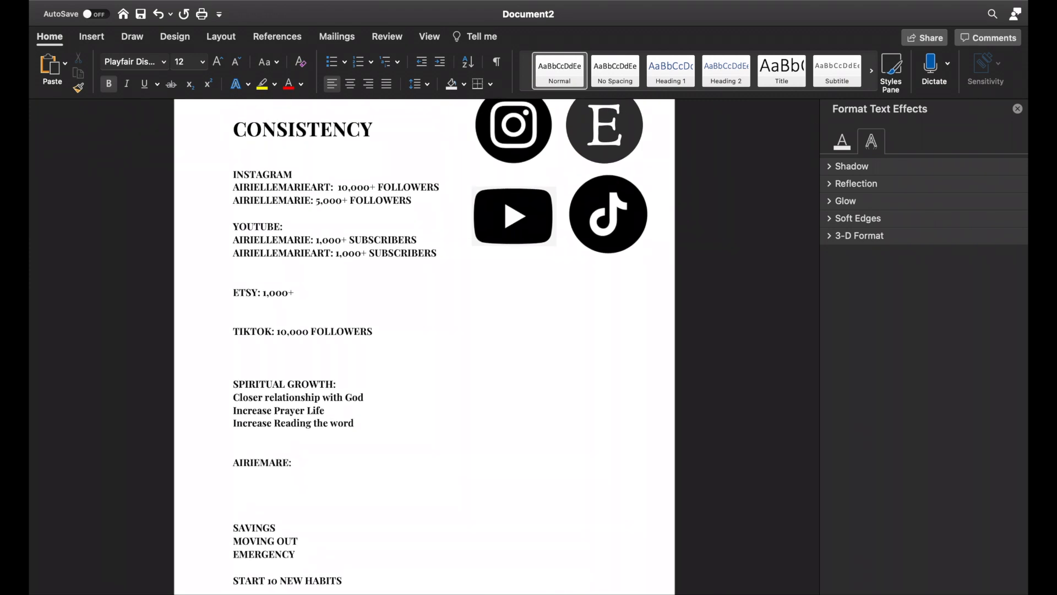
# Step: List "Build as a brand" and "Start the design process" on separate lines under AIRIEMARE
pyautogui.write('Start the Design Process')
pyautogui.press('Return')
pyautogui.write('Buil')
pyautogui.moveTo(253, 489); pyautogui.dragTo(234, 476)
pyautogui.write('Build as a brand')
pyautogui.press('Return')
pyautogui.write('Start the design process')
# Step: Break the TIKTOK line so "10,000 FOLLOWERS" sits on its own line below the heading
pyautogui.scroll(1, 284, 352)
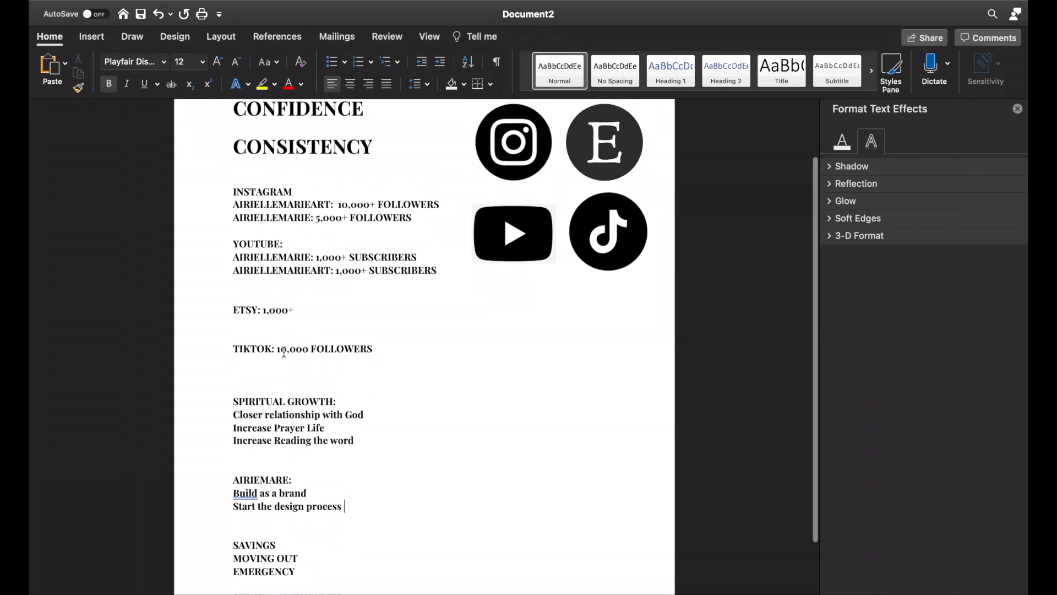
pyautogui.click(277, 349)
pyautogui.press('Return')
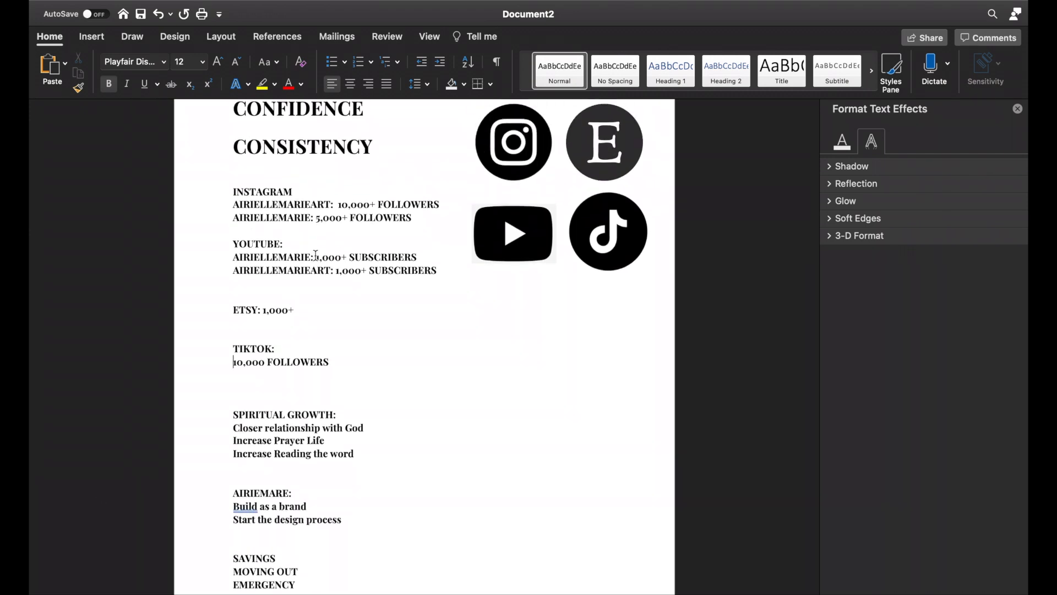
# Step: Break the line after "ETSY:" and enter "Expand to 300+ products" before the 1,000+ figure
pyautogui.scroll(-3, 316, 255)
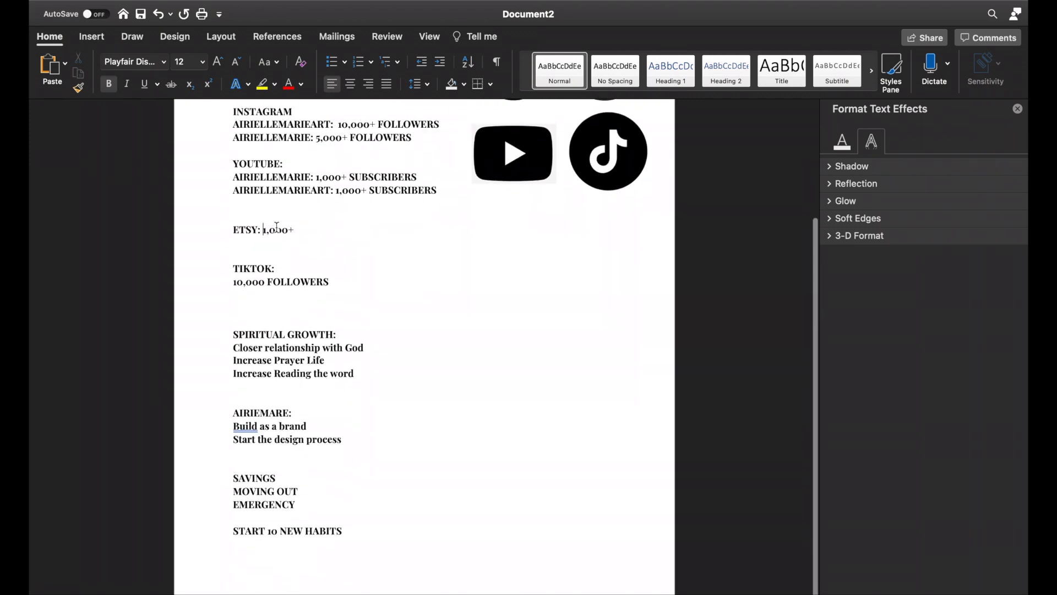
pyautogui.click(263, 230)
pyautogui.press('Return')
pyautogui.write('Expand to 500+')
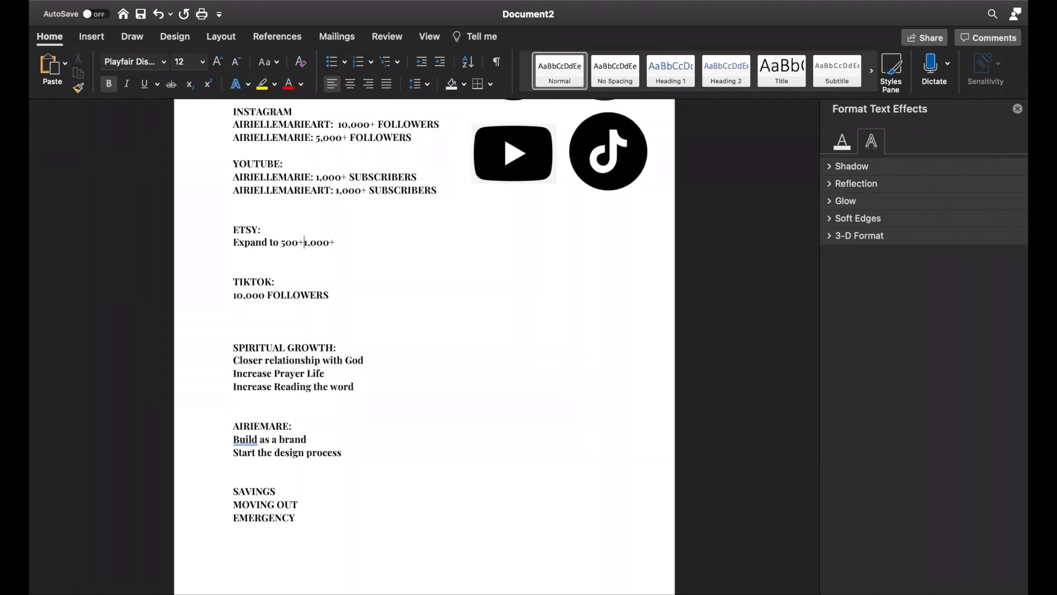
pyautogui.press('BackSpace')
pyautogui.press('BackSpace')
pyautogui.press('BackSpace')
pyautogui.press('BackSpace')
pyautogui.write('300+ products')
# Step: Put the Etsy 1,000+ figure on its own line as "1,000+ in sales" and start another line with "Better"
pyautogui.press('Return')
pyautogui.press('End')
pyautogui.write('in sales')
pyautogui.press('Return')
pyautogui.write('Better')
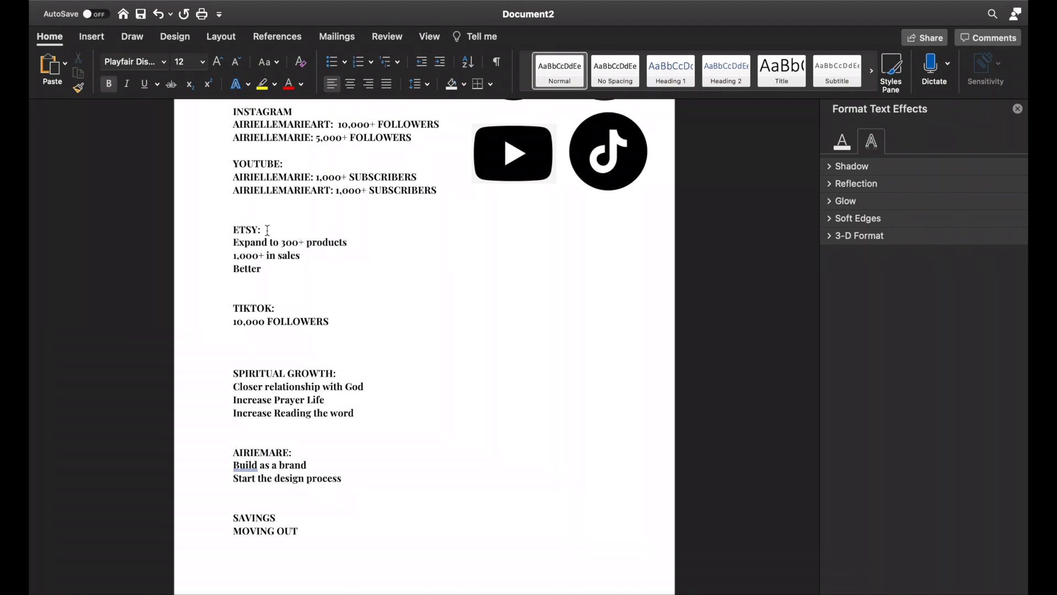
# Step: Insert "Better Branding + Brand Identity" as the first line under ETSY and remove the leftover "Better" line
pyautogui.click(266, 229)
pyautogui.press('Return')
pyautogui.write('Better Branding + Brand Identity')
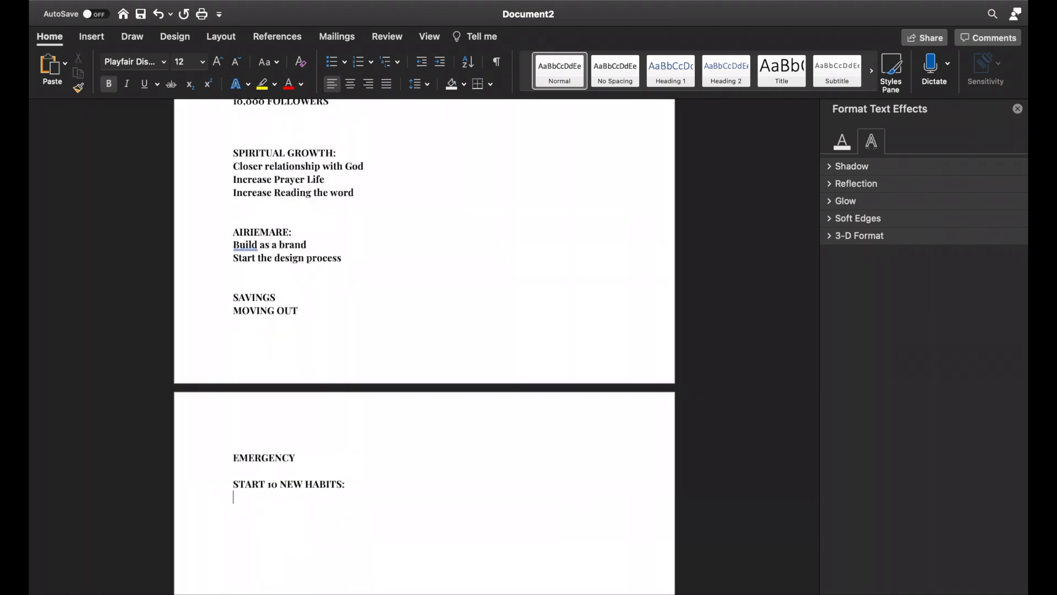
# Step: Begin a numbered list under START 10 NEW HABITS
pyautogui.write('1.')
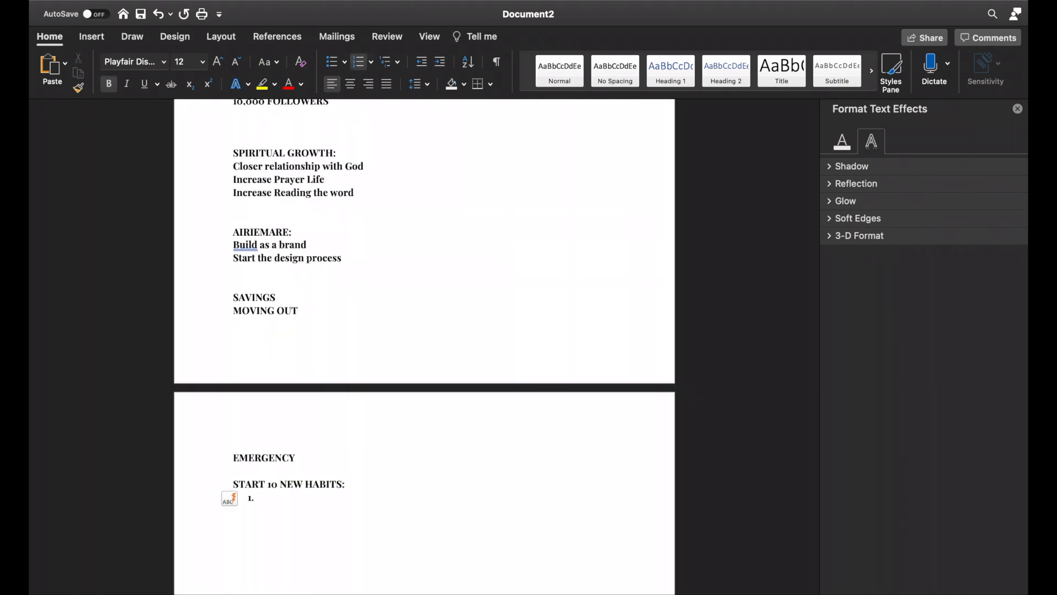
# Step: Add the line "Consistency in posting (Every other day/Everyday if possible)" directly below INSTAGRAM
pyautogui.scroll(7, 325, 330)
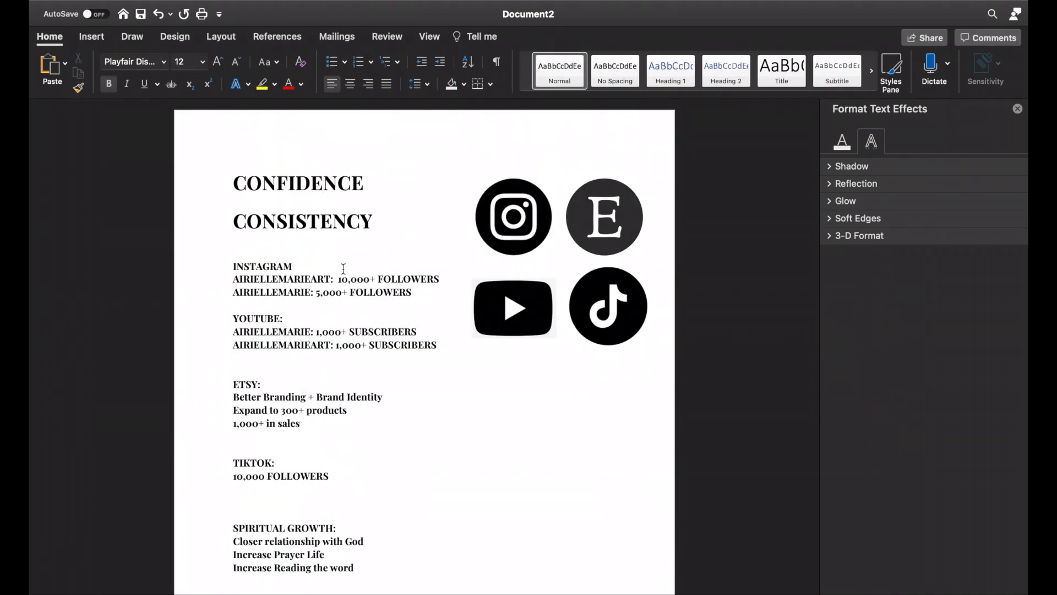
pyautogui.click(343, 269)
pyautogui.press('Return')
pyautogui.write('Consistency in posting (Everyday/')
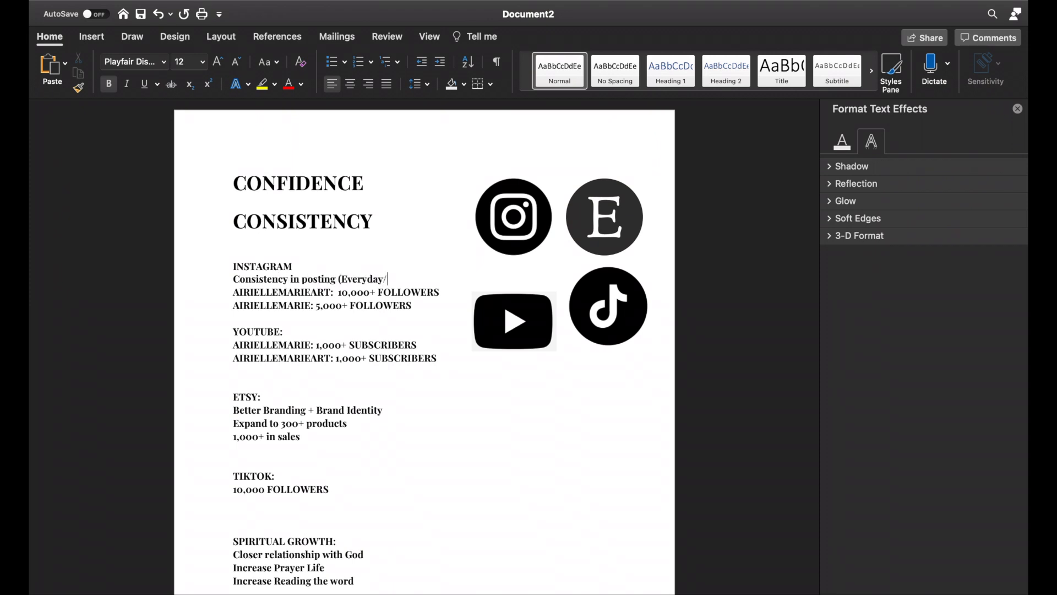
pyautogui.press('BackSpace')
pyautogui.press('BackSpace')
pyautogui.press('BackSpace')
pyautogui.press('BackSpace')
pyautogui.write('other day/Everyday if possible)')
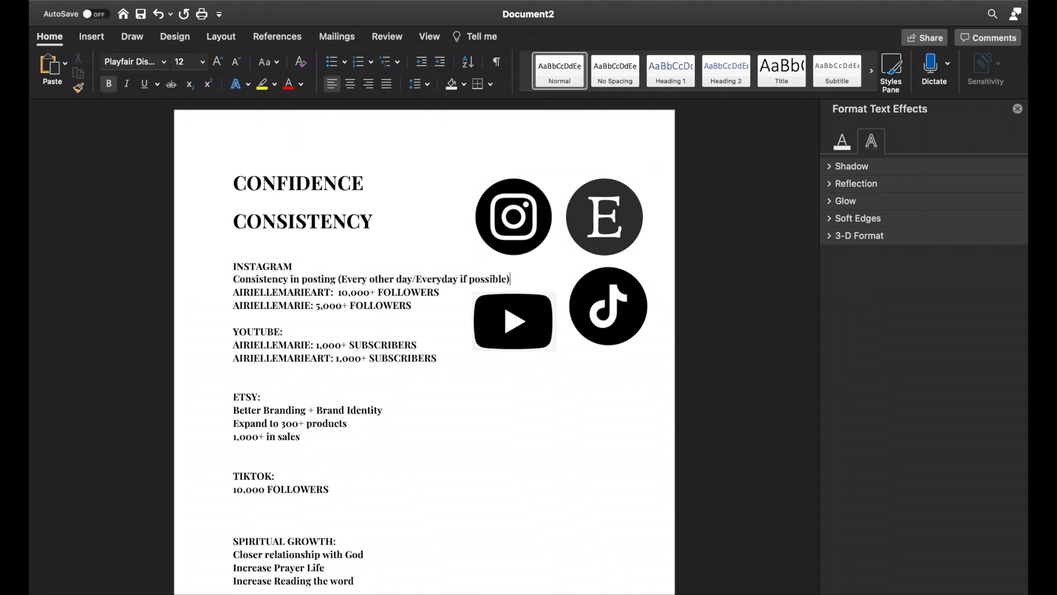
# Step: Add the line "Take Photos every Friday/Saturday" below the Instagram posting goal
pyautogui.press('Return')
pyautogui.write('Take Photos every')
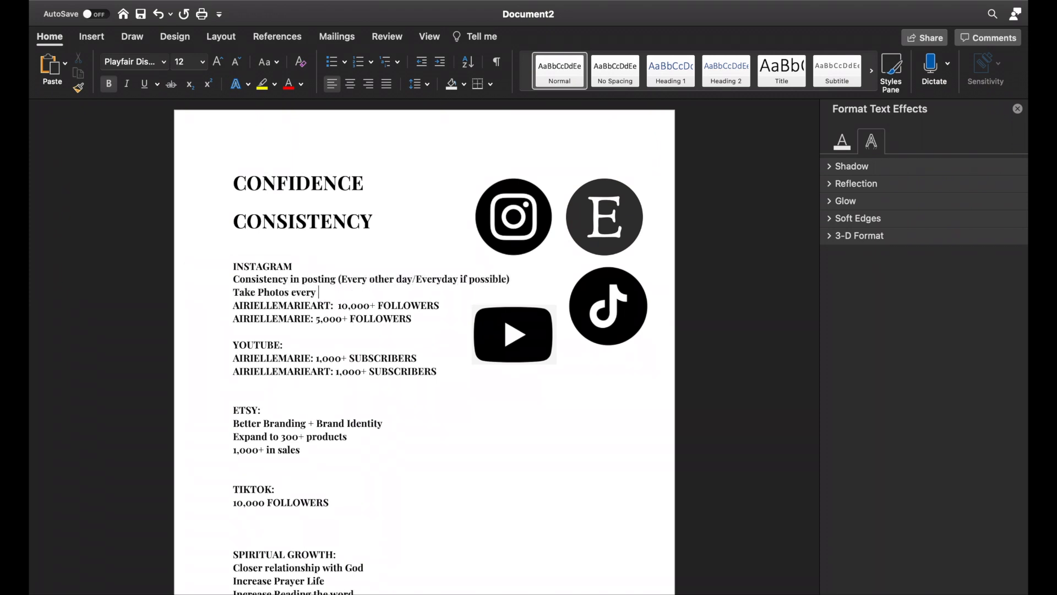
pyautogui.write(' Friday/Saturday')
pyautogui.click(289, 342)
pyautogui.press('Return')
pyautogui.write('Post Every')
pyautogui.press('BackSpace')
pyautogui.press('BackSpace')
pyautogui.press('BackSpace')
pyautogui.press('BackSpace')
pyautogui.press('BackSpace')
pyautogui.press('BackSpace')
pyautogui.press('BackSpace')
pyautogui.press('BackSpace')
pyautogui.press('BackSpace')
pyautogui.press('BackSpace')
pyautogui.press('BackSpace')
# Step: Add "Post every Wednesday" and "Edit every Monday" below the first account line under YOUTUBE
pyautogui.click(421, 375)
pyautogui.press('Return')
pyautogui.write('Post every Wednesday')
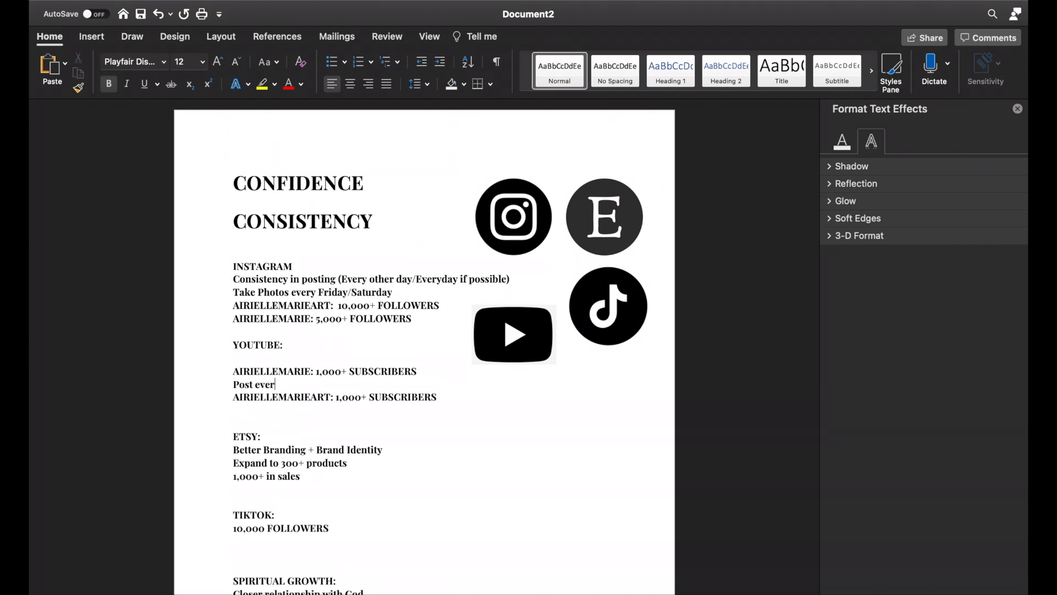
pyautogui.press('Return')
pyautogui.write('Edit every Monday')
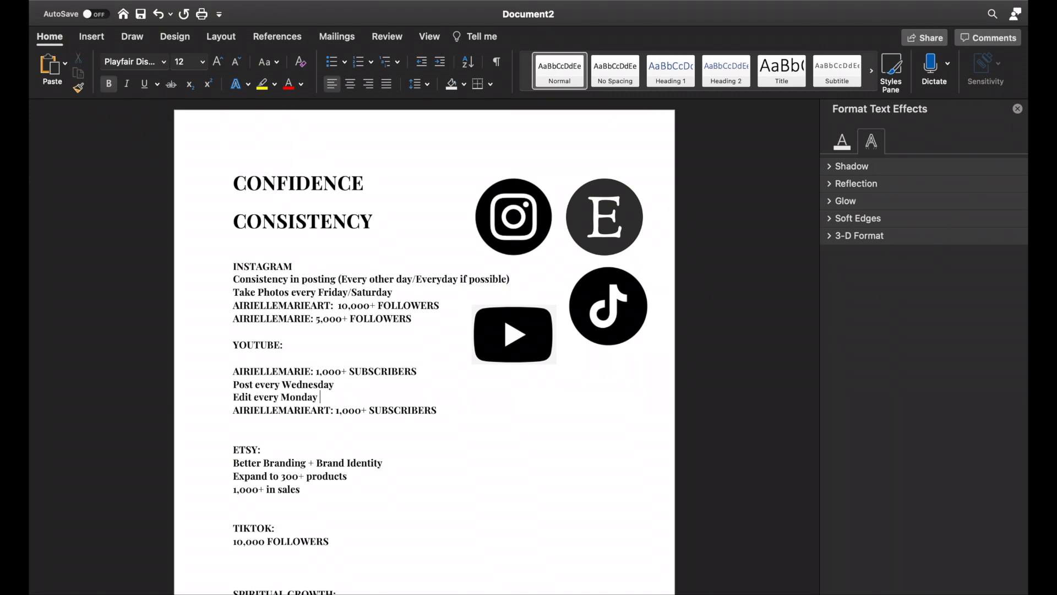
# Step: Capitalize "Every" in the Wednesday posting line and the Monday editing line
pyautogui.click(260, 385)
pyautogui.press('BackSpace')
pyautogui.write('E')
pyautogui.click(258, 398)
pyautogui.press('BackSpace')
pyautogui.write('E')
# Step: Below the second YouTube account line, add "Post Every Friday", "Edit Every Thursday" and "Film Every Saturday" on separate lines
pyautogui.click(476, 408)
pyautogui.press('Return')
pyautogui.write('Post Every Friday')
pyautogui.press('Return')
pyautogui.write('Edit Every Thursday')
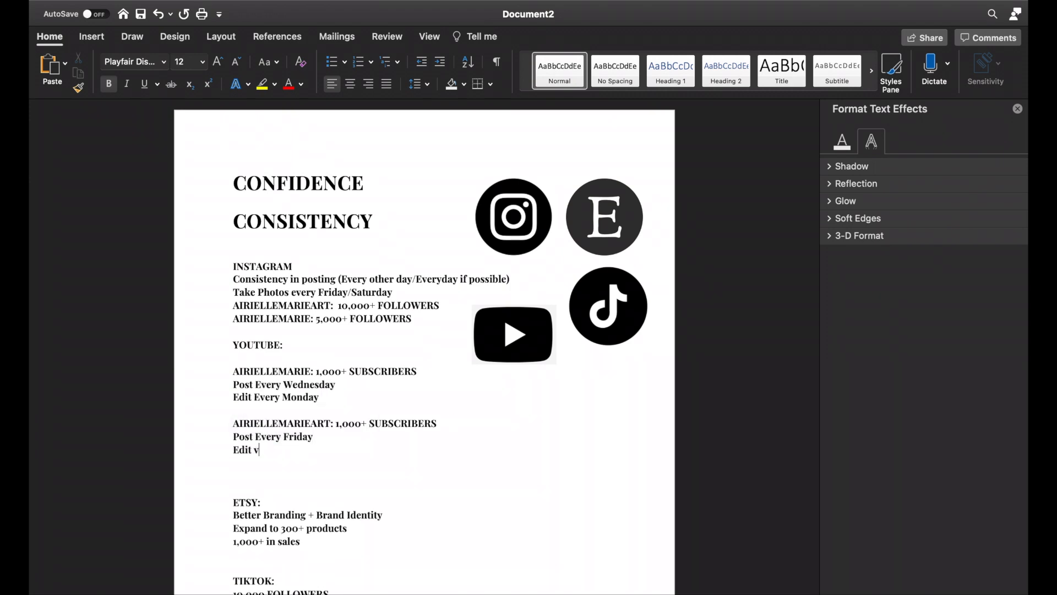
pyautogui.press('Return')
pyautogui.write('Film Every ')
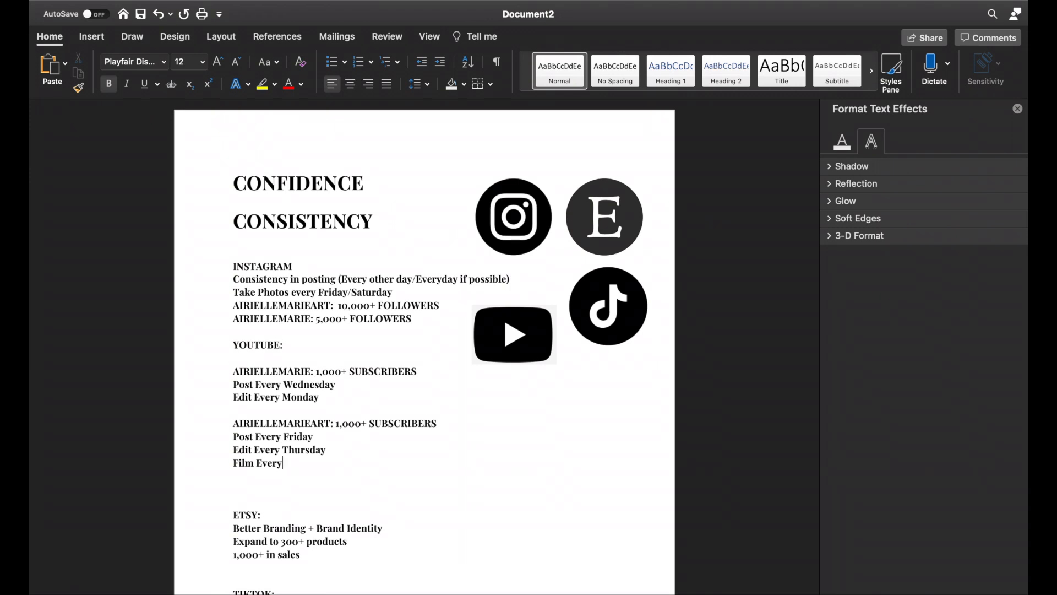
pyautogui.write('Saturday')
pyautogui.click(281, 464)
# Step: Insert the line "Film Every Saturday" above "Post Every Wednesday" for the first YouTube account
pyautogui.click(234, 384)
pyautogui.press('Return')
pyautogui.press('Up')
pyautogui.write('Film Every Sat')
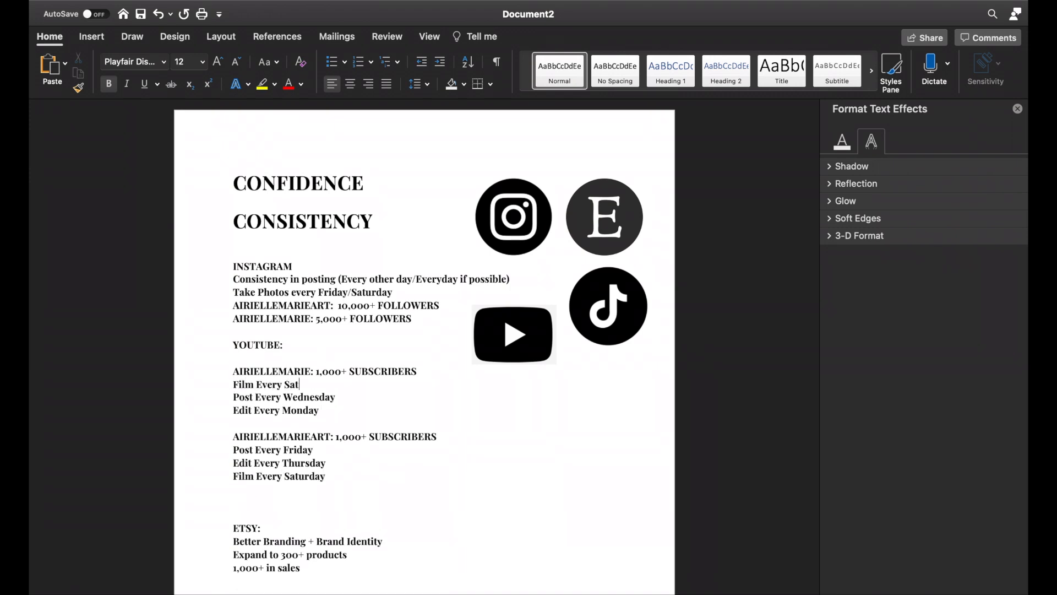
pyautogui.write('urday')
# Step: Push the SPIRITUAL GROWTH section onto the second page and delete the blank line below YOUTUBE
pyautogui.scroll(-15, 273, 433)
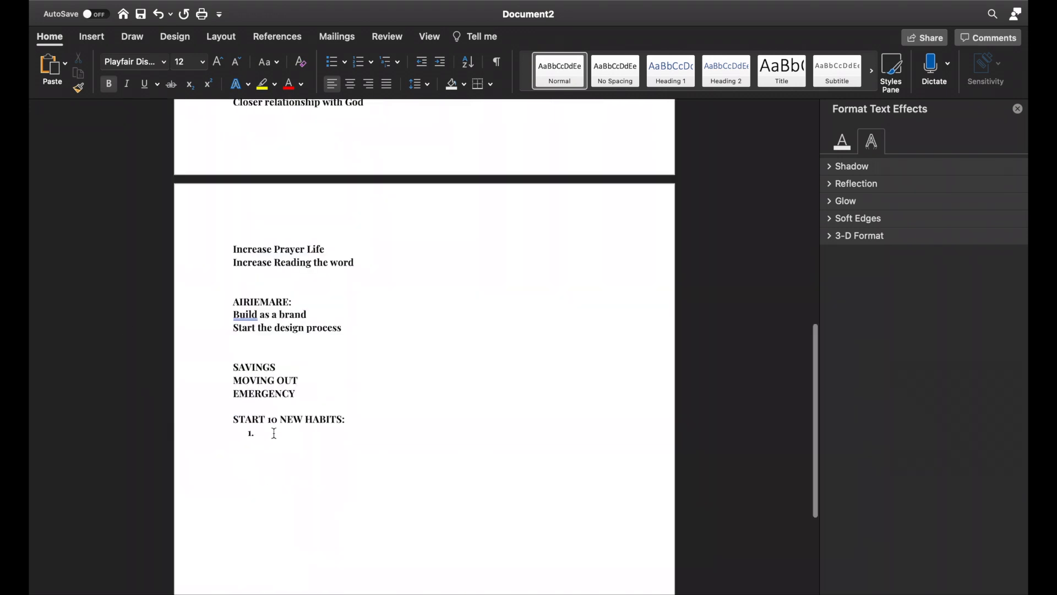
pyautogui.scroll(5, 274, 434)
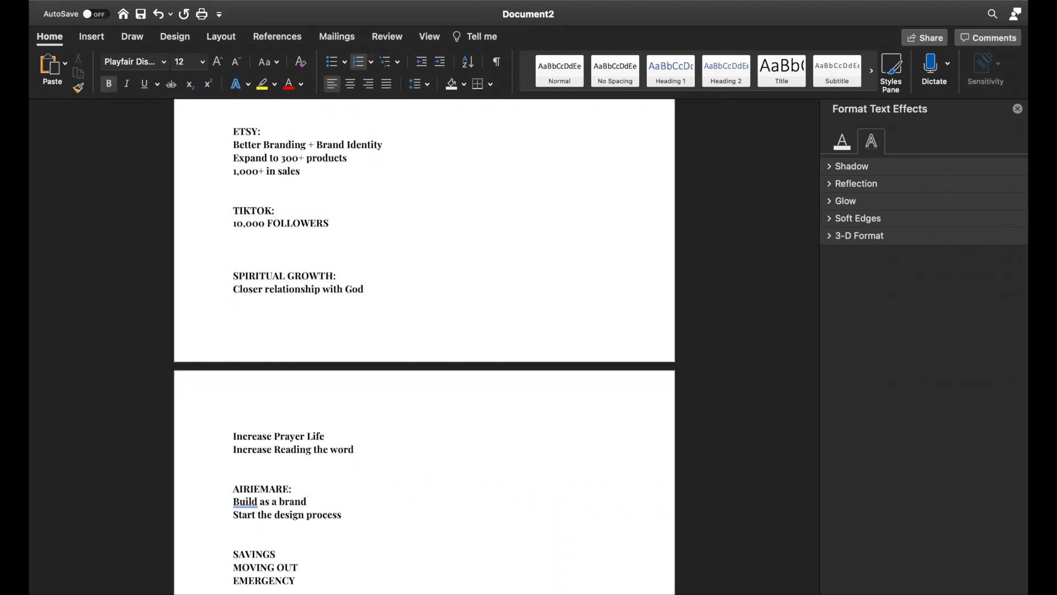
pyautogui.scroll(10, 299, 498)
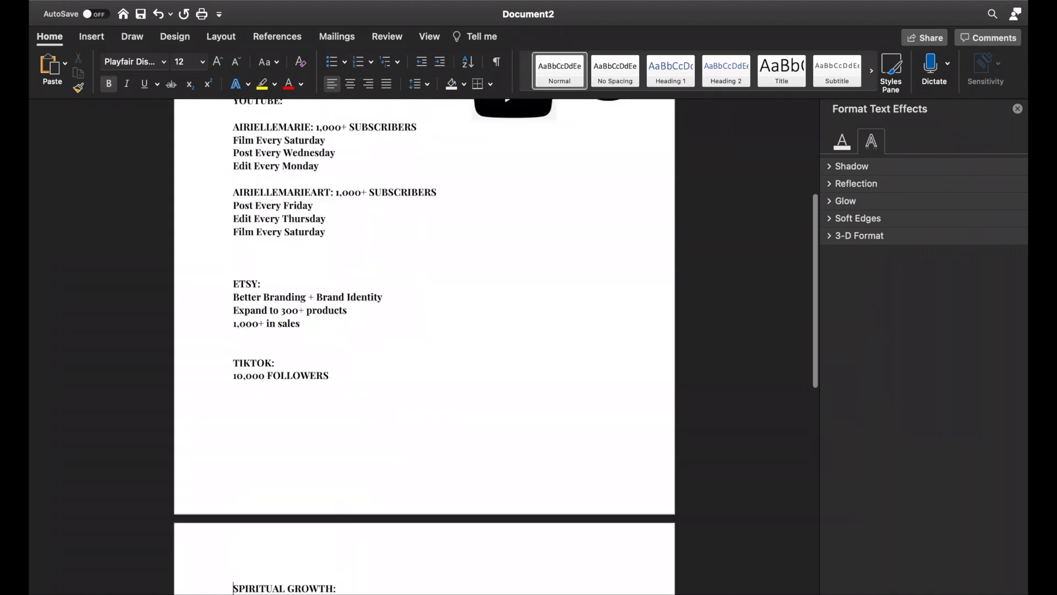
pyautogui.click(234, 348)
pyautogui.press('BackSpace')
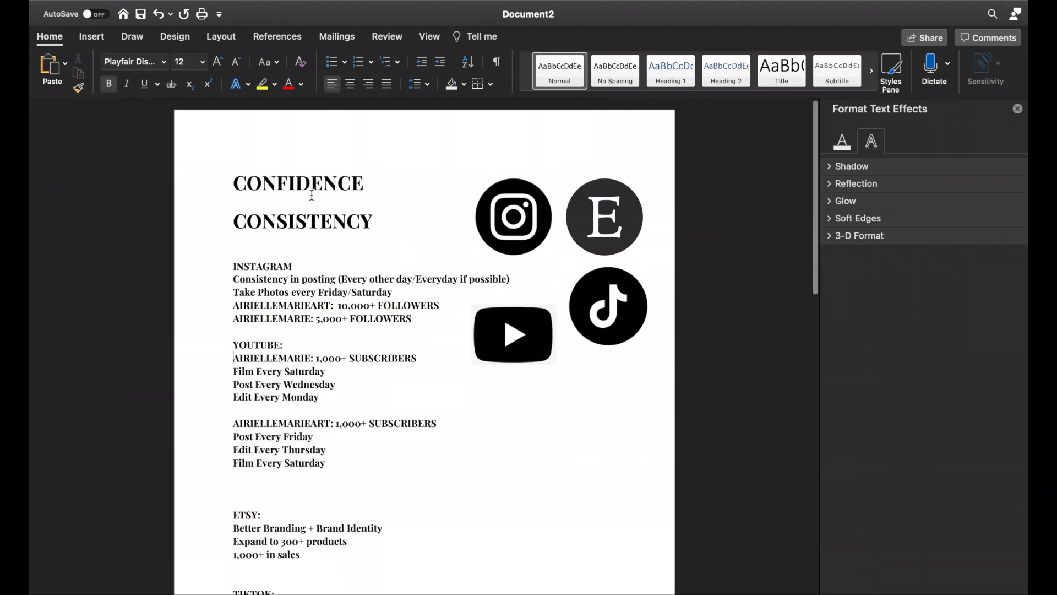
# Step: Below CONSISTENCY, add the line "Faith without works is dead" enclosed in quotation marks
pyautogui.click(374, 199)
pyautogui.press('Return')
pyautogui.press('Return')
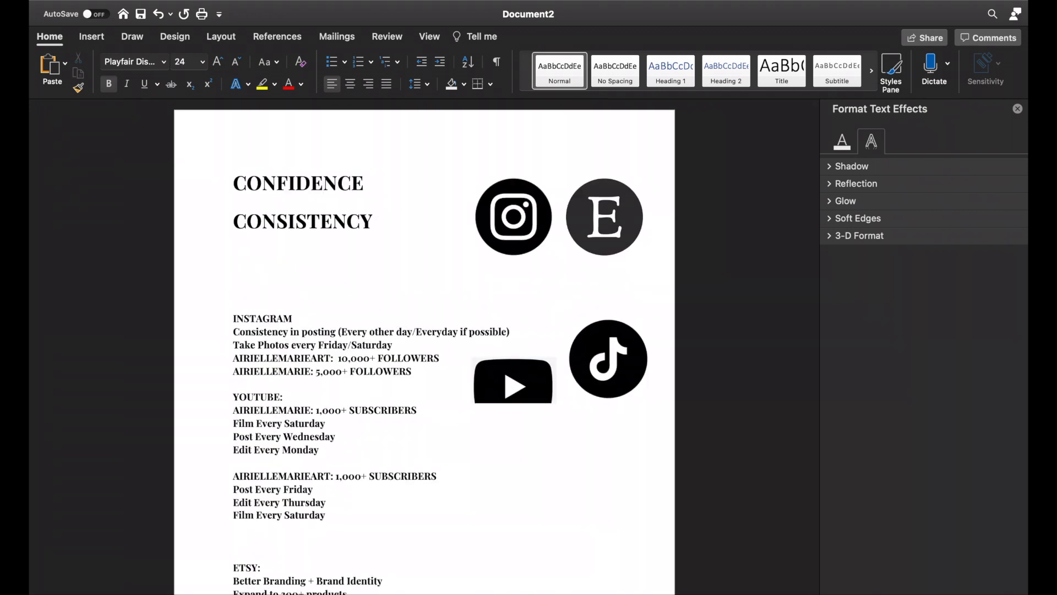
pyautogui.write('Faith without works is dead')
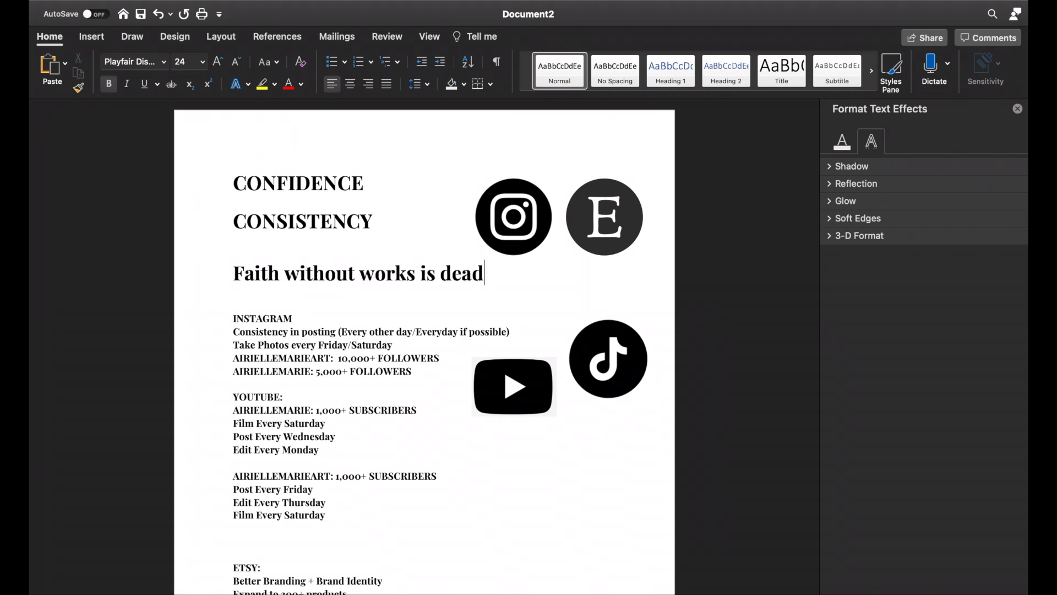
pyautogui.write('"')
pyautogui.press('Home')
pyautogui.write('"')
# Step: Set the words of the "Faith without works is dead" quote in a handwritten script font, leaving the quotation marks unchanged
pyautogui.moveTo(242, 274); pyautogui.dragTo(493, 274)
pyautogui.click(164, 62)
pyautogui.scroll(-6, 157, 449)
pyautogui.click(157, 448)
pyautogui.scroll(-2, 389, 328)
pyautogui.click(390, 328)
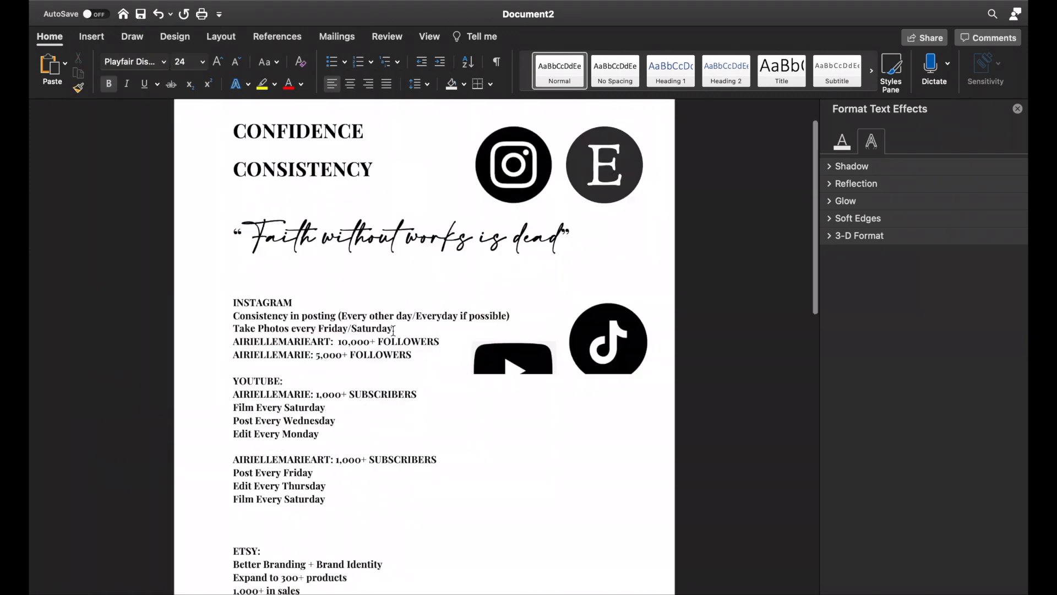
# Step: Move the YouTube logo down the page and place it below the TikTok logo
pyautogui.moveTo(513, 364); pyautogui.dragTo(514, 497)
pyautogui.moveTo(514, 497); pyautogui.dragTo(608, 421)
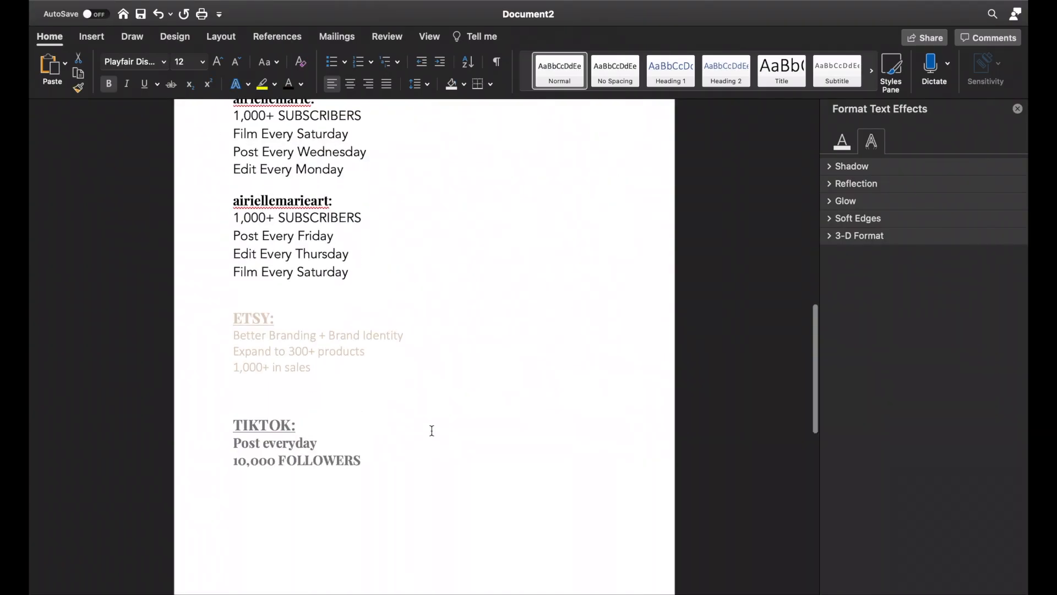
pyautogui.scroll(-10, 432, 431)
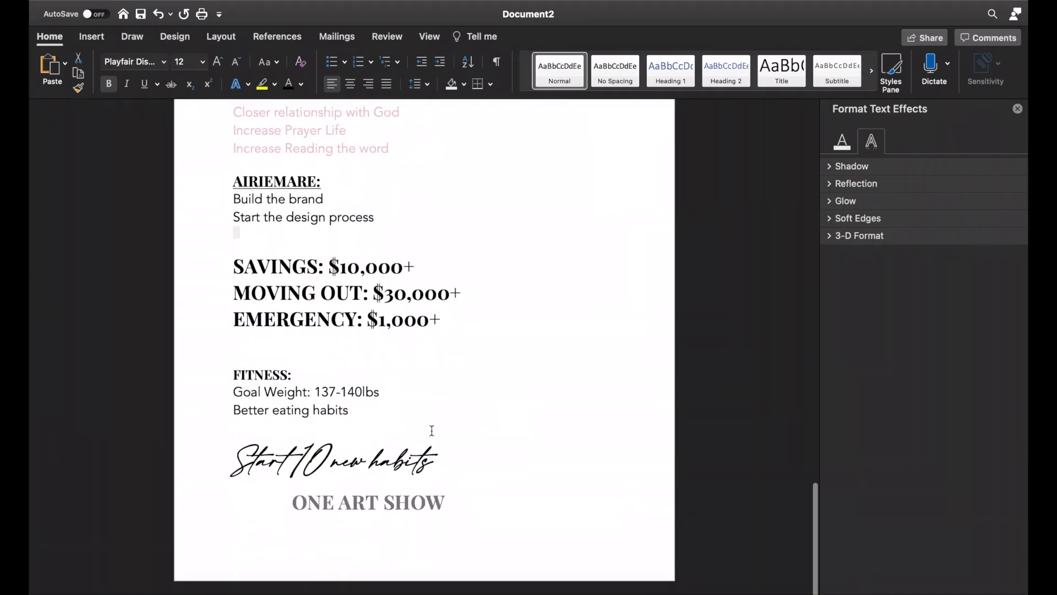
# Step: Tighten the gap between the "Faith without works is dead" quote and the INSTAGRAM heading by deleting the blank line
pyautogui.scroll(20, 432, 431)
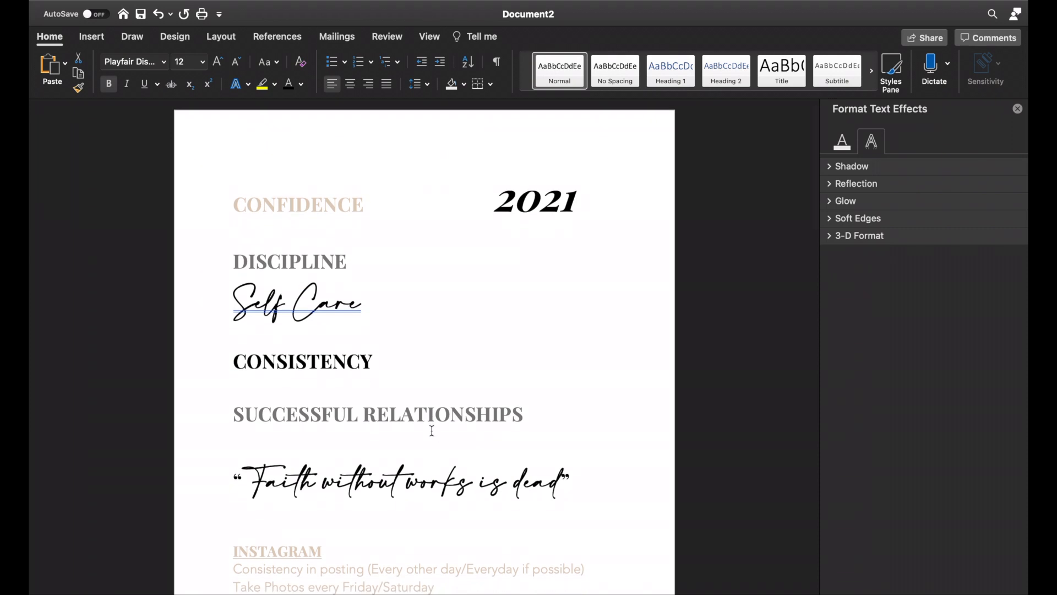
pyautogui.scroll(-5, 432, 431)
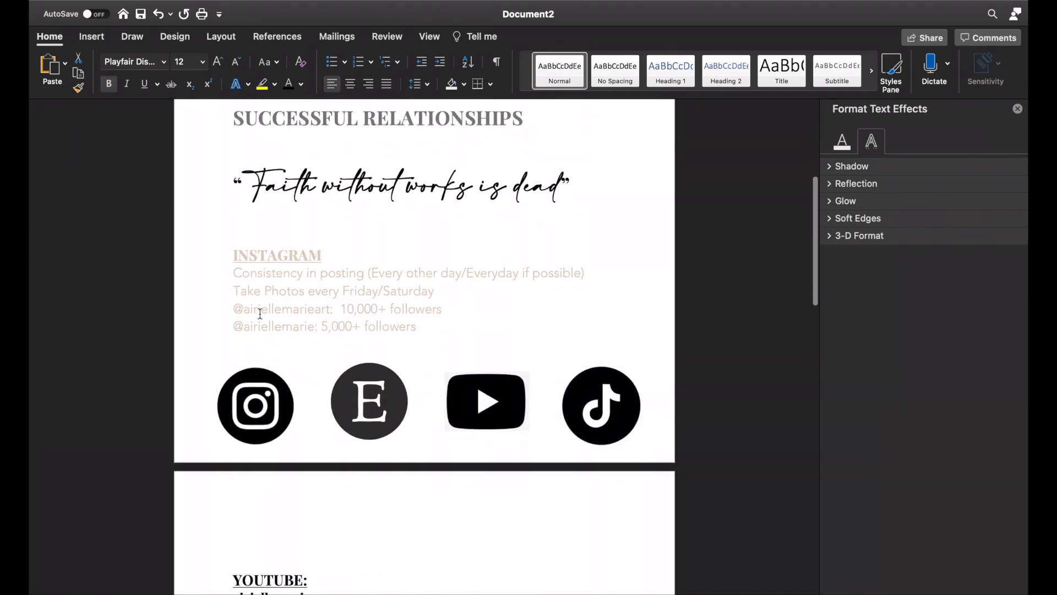
pyautogui.click(245, 281)
pyautogui.click(231, 252)
pyautogui.press('BackSpace')
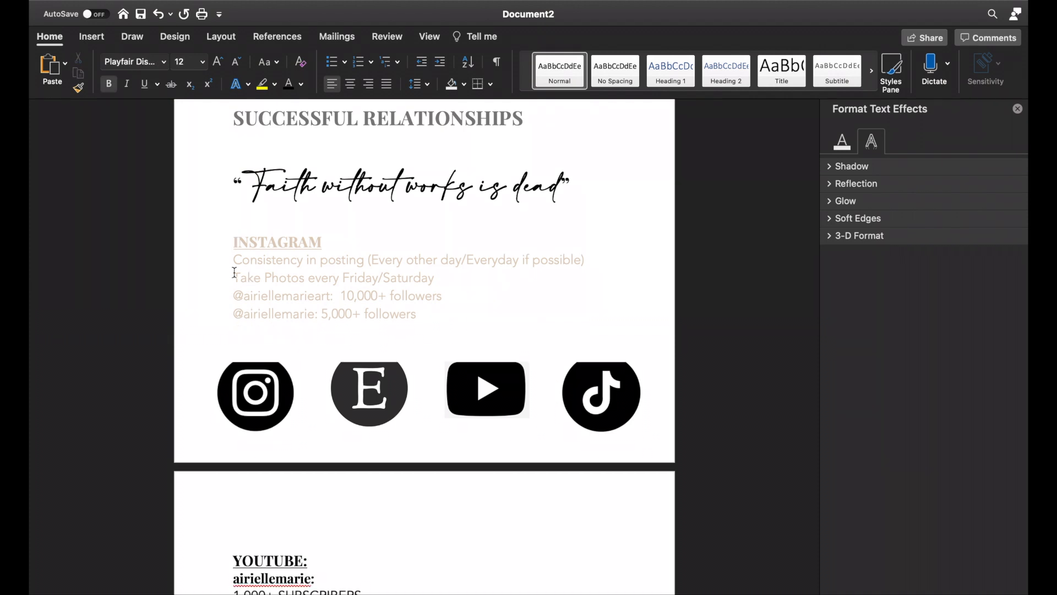
# Step: Nudge the Instagram logo slightly away from the Etsy logo to even out the row of logos
pyautogui.click(262, 385)
pyautogui.moveTo(263, 385); pyautogui.dragTo(262, 392)
pyautogui.click(586, 290)
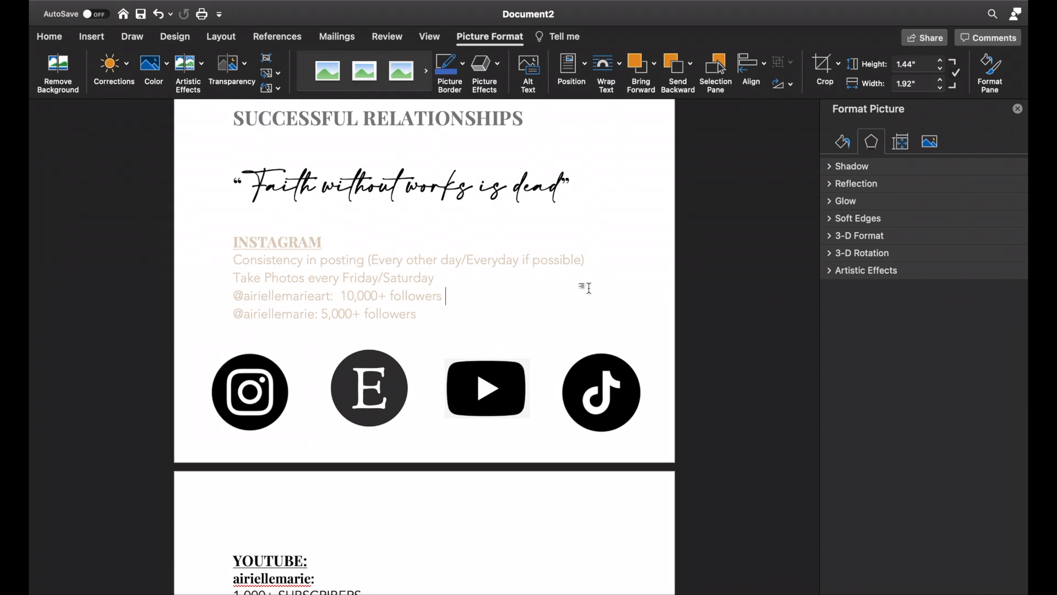
# Step: Print one collated copy of all pages on the HP OfficeJet Pro 8020 series printer
pyautogui.scroll(5, 267, 406)
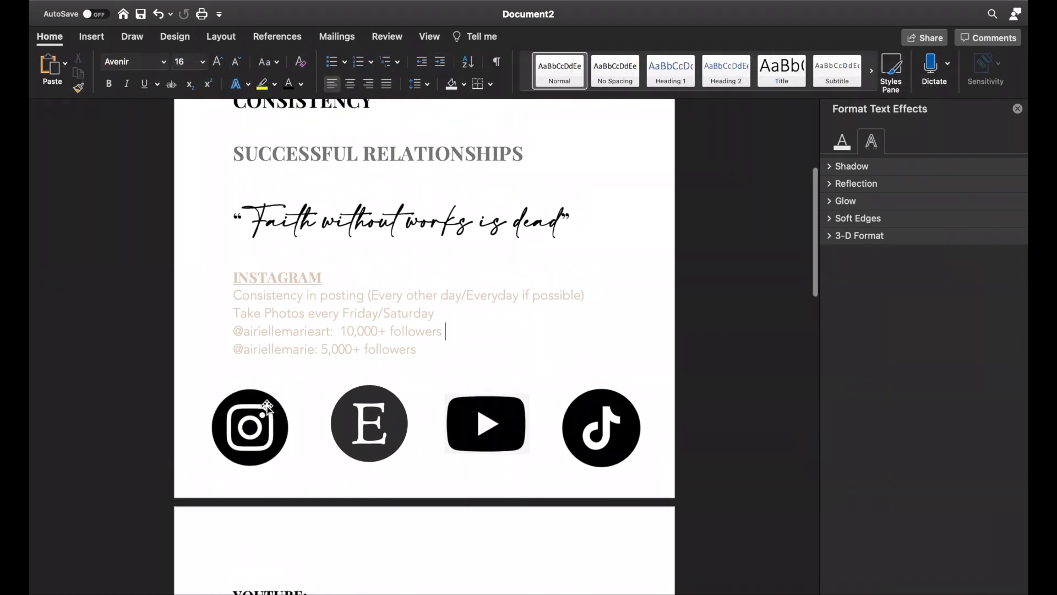
pyautogui.scroll(3, 267, 405)
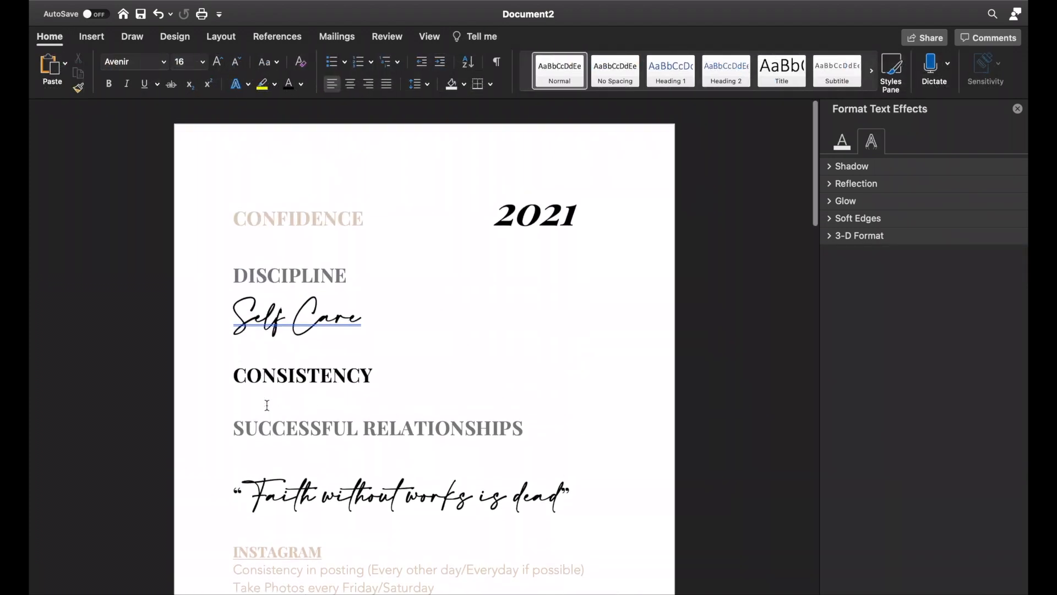
pyautogui.click(122, 5)
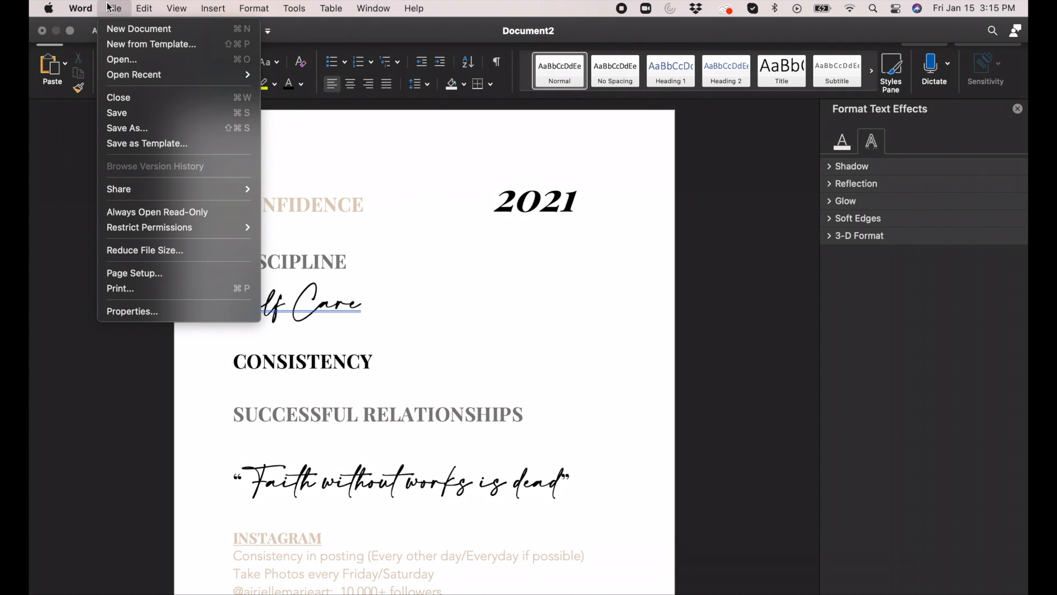
pyautogui.click(148, 291)
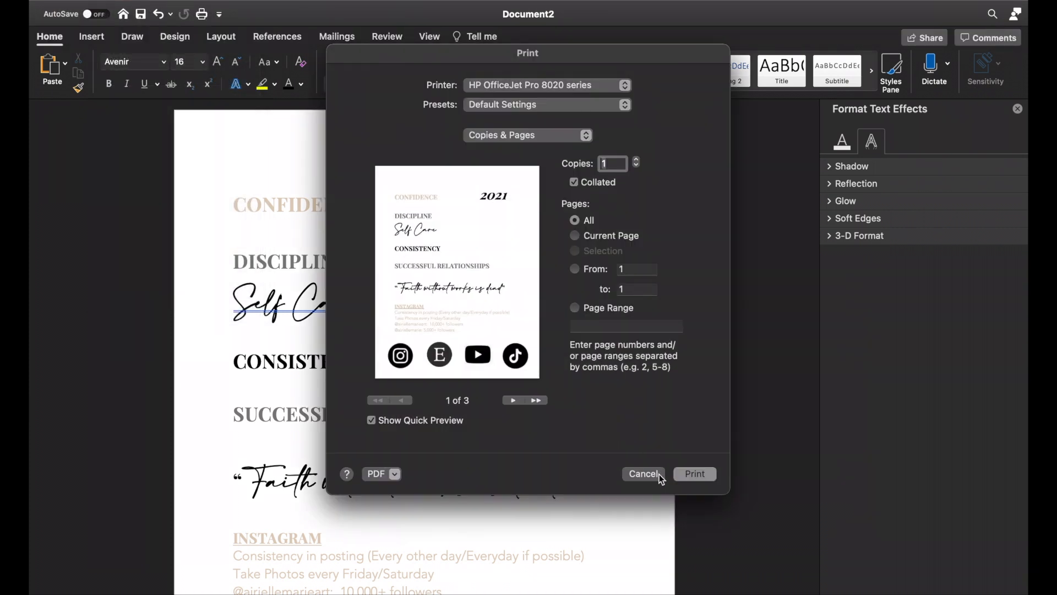
pyautogui.click(696, 475)
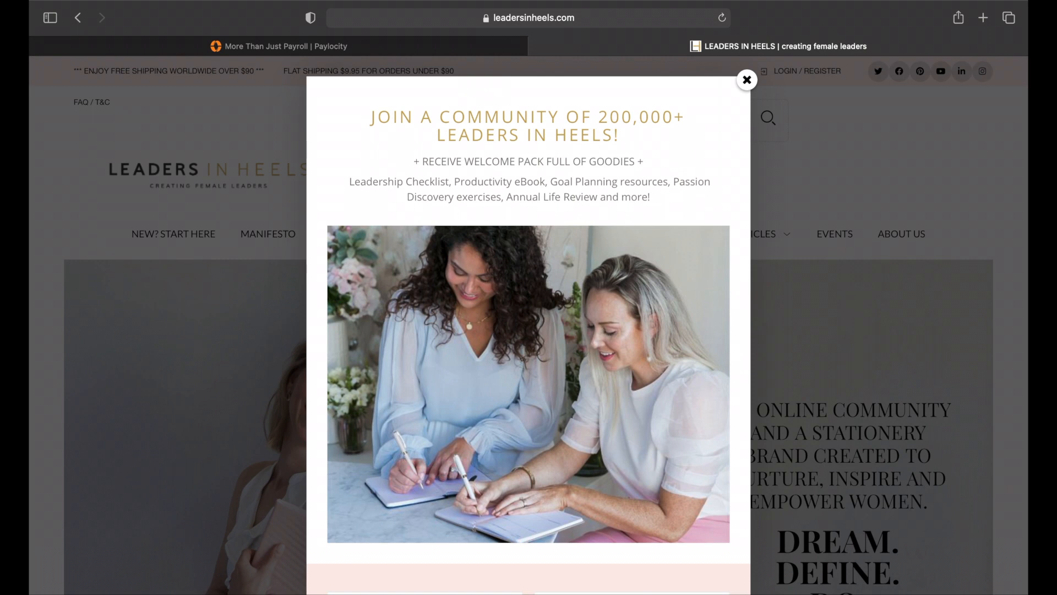
# Step: Dismiss the community sign-up popup on the Leaders in Heels site and search its posts for "vision board"
pyautogui.click(747, 81)
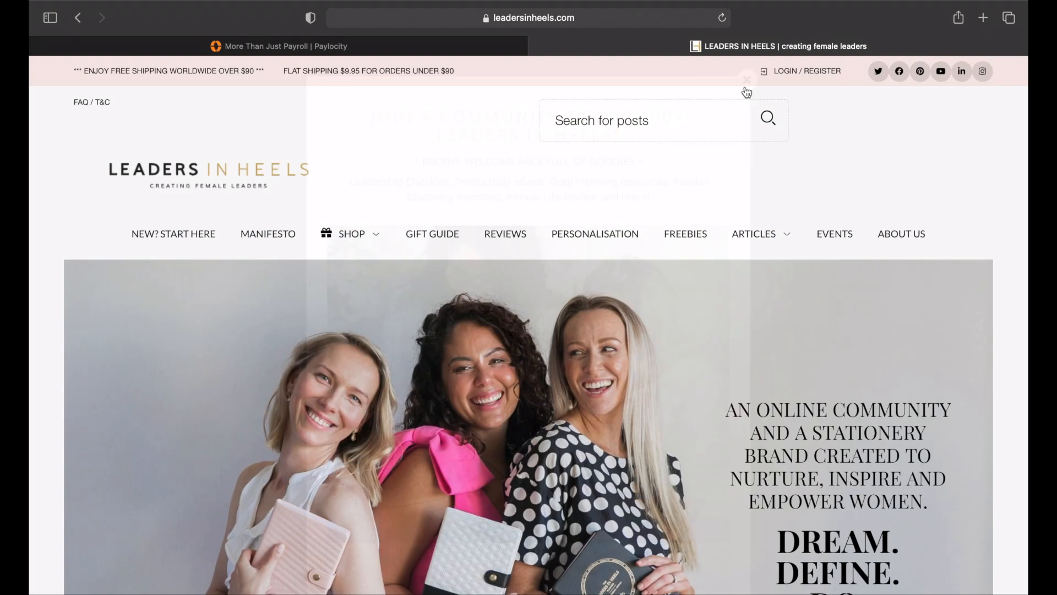
pyautogui.moveTo(385, 238)
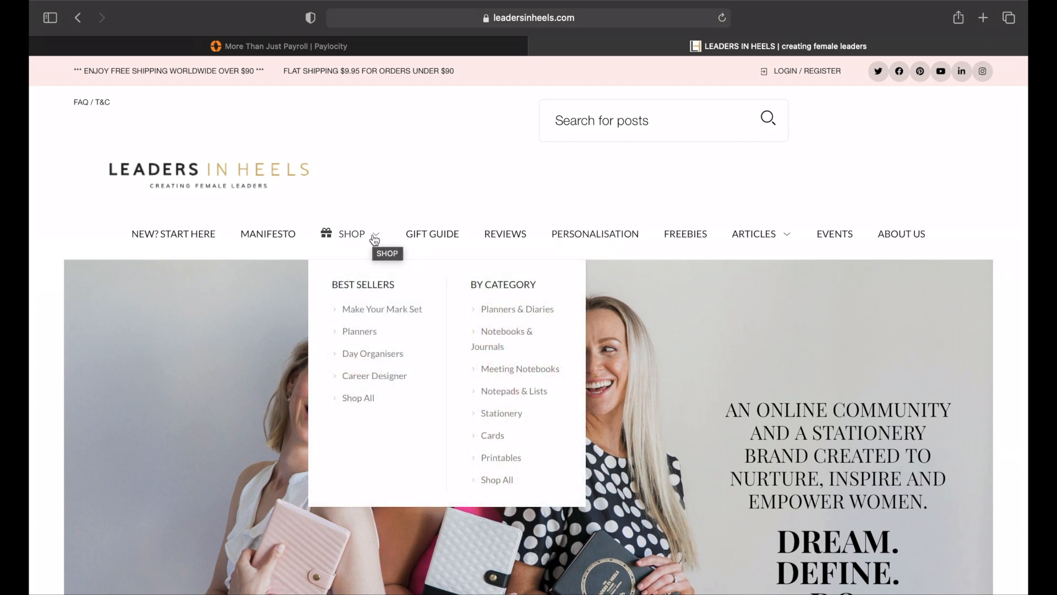
pyautogui.click(699, 125)
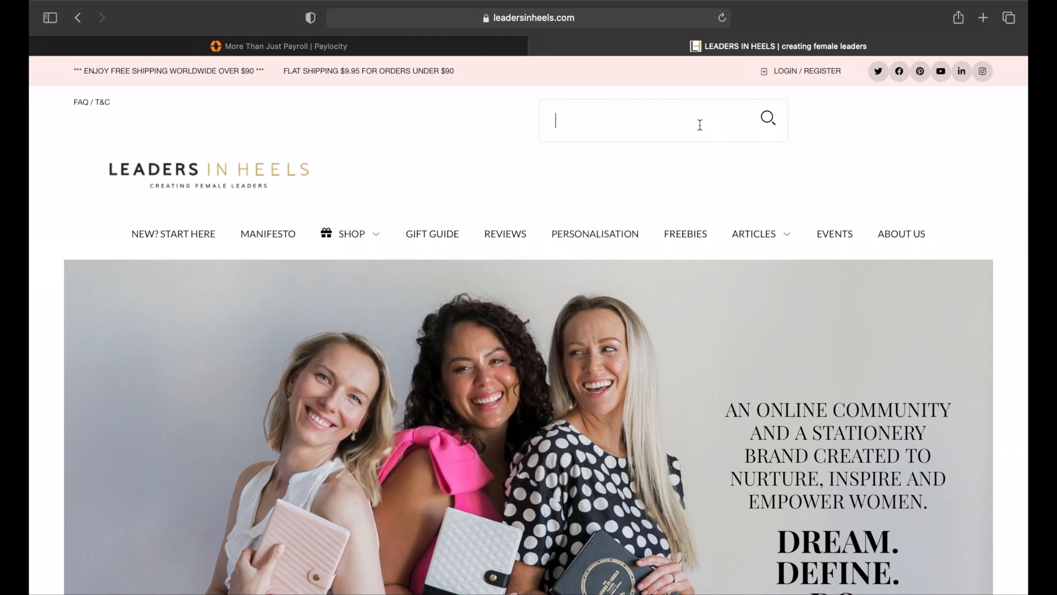
pyautogui.write('vision board')
pyautogui.press('Return')
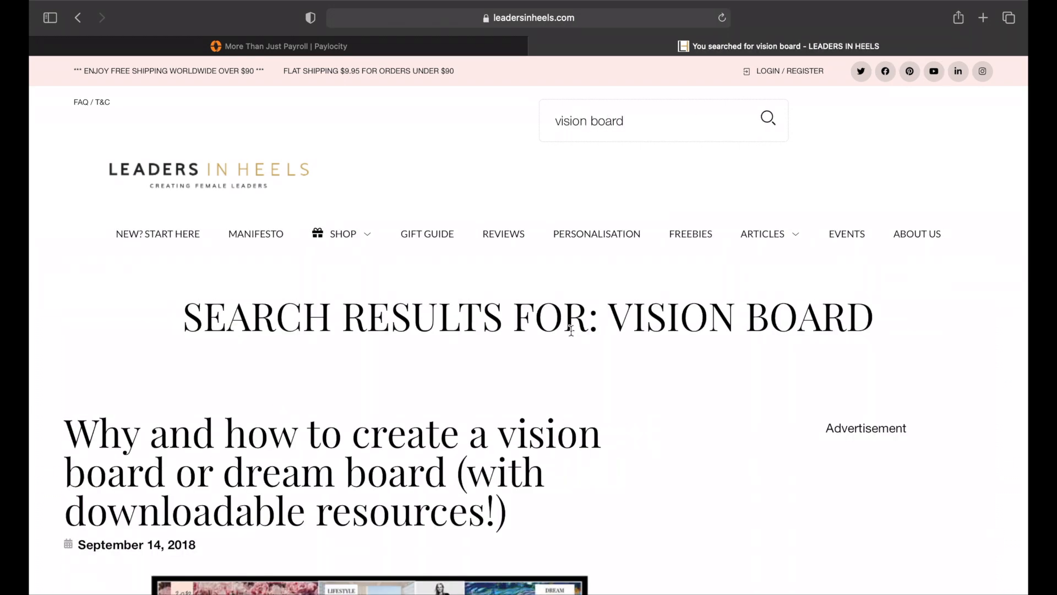
# Step: Look through the vision board search results, including the sample board image and the virtual strategy session article
pyautogui.scroll(-10, 571, 331)
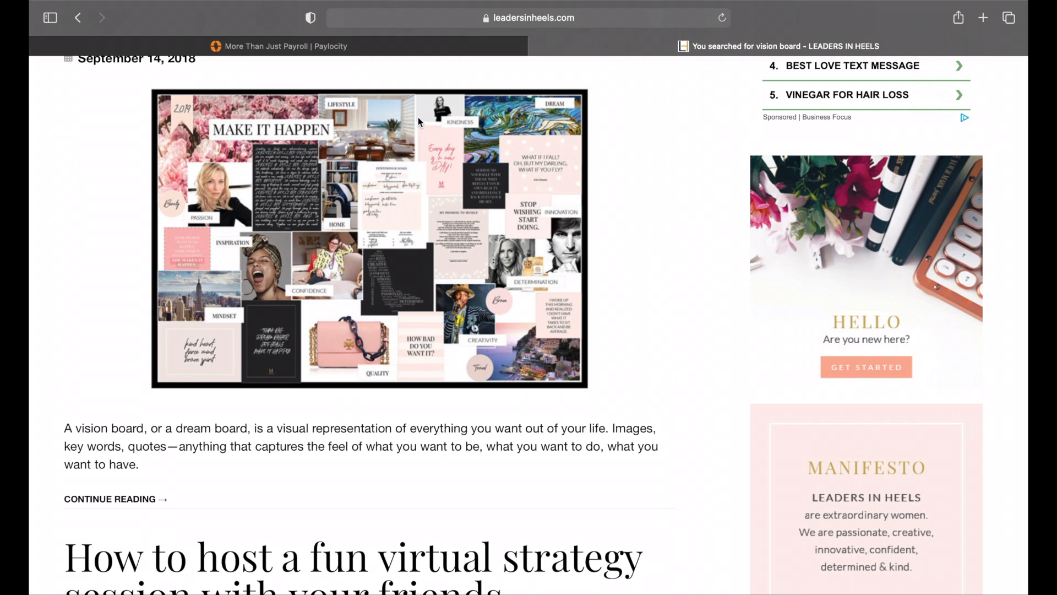
pyautogui.scroll(-7, 418, 117)
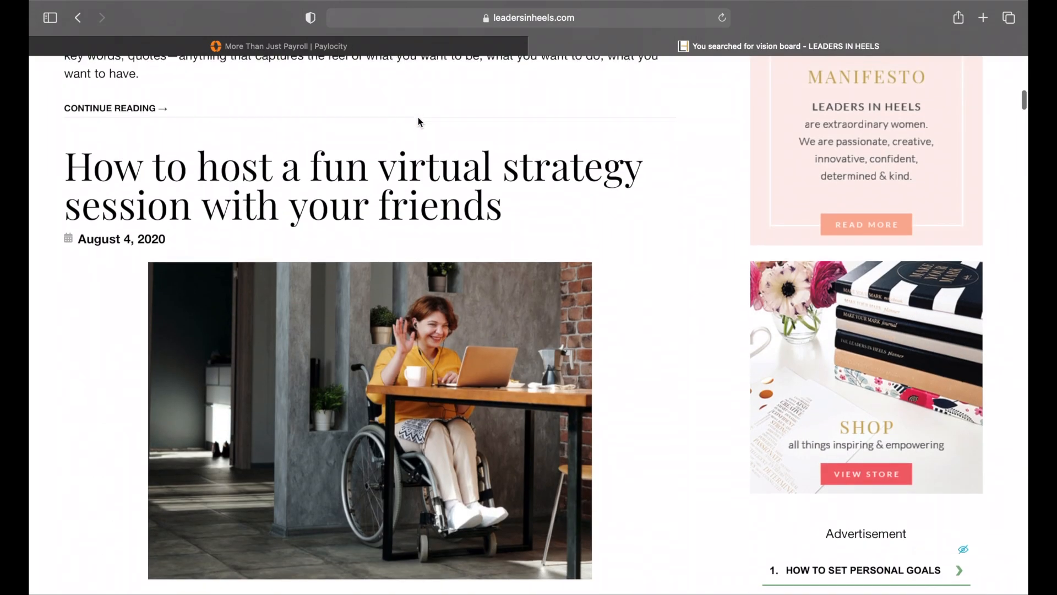
pyautogui.scroll(5, 418, 116)
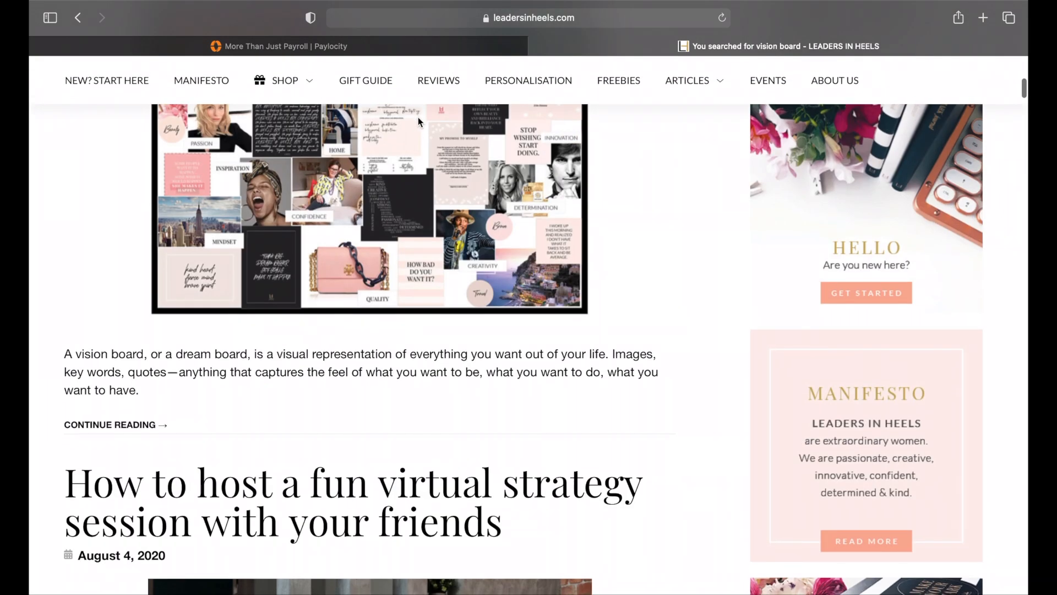
pyautogui.scroll(-10, 418, 117)
pyautogui.scroll(-2, 418, 117)
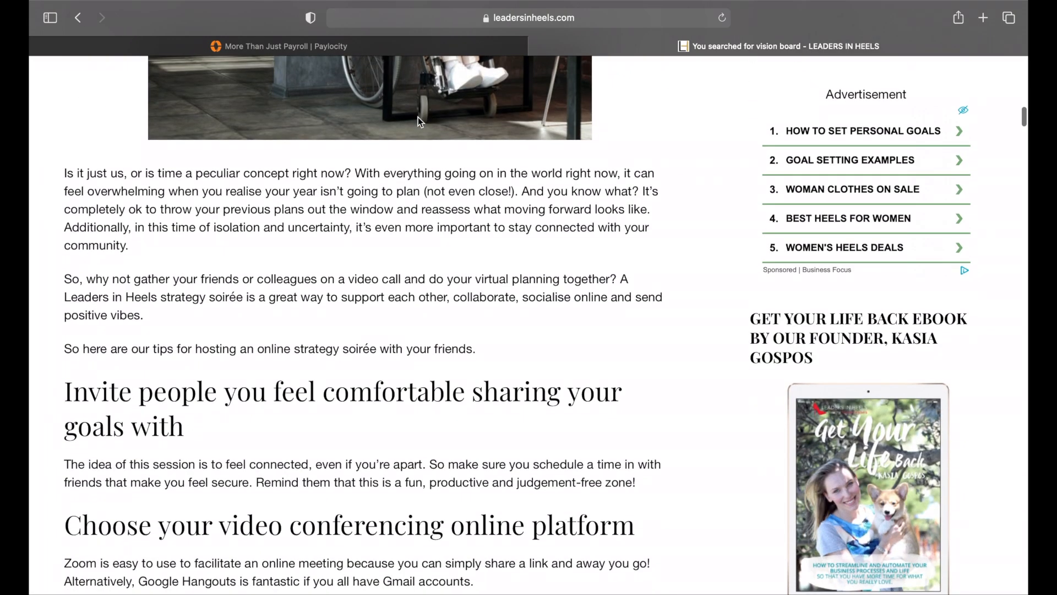
pyautogui.scroll(10, 418, 116)
pyautogui.scroll(3, 418, 117)
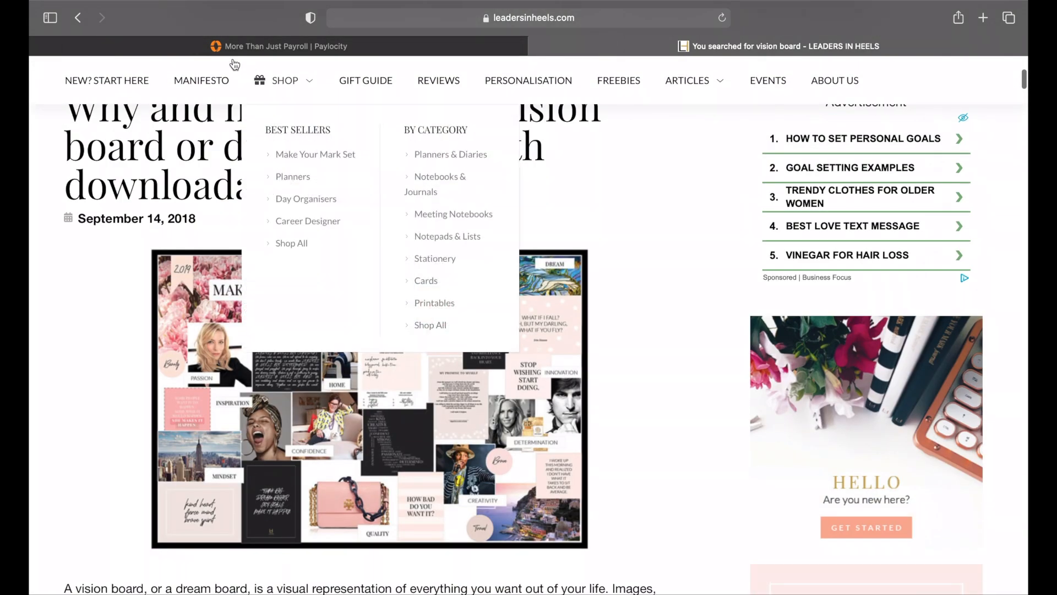
# Step: Return to the Leaders in Heels home page, enter the full shop and open its Printables category
pyautogui.click(79, 17)
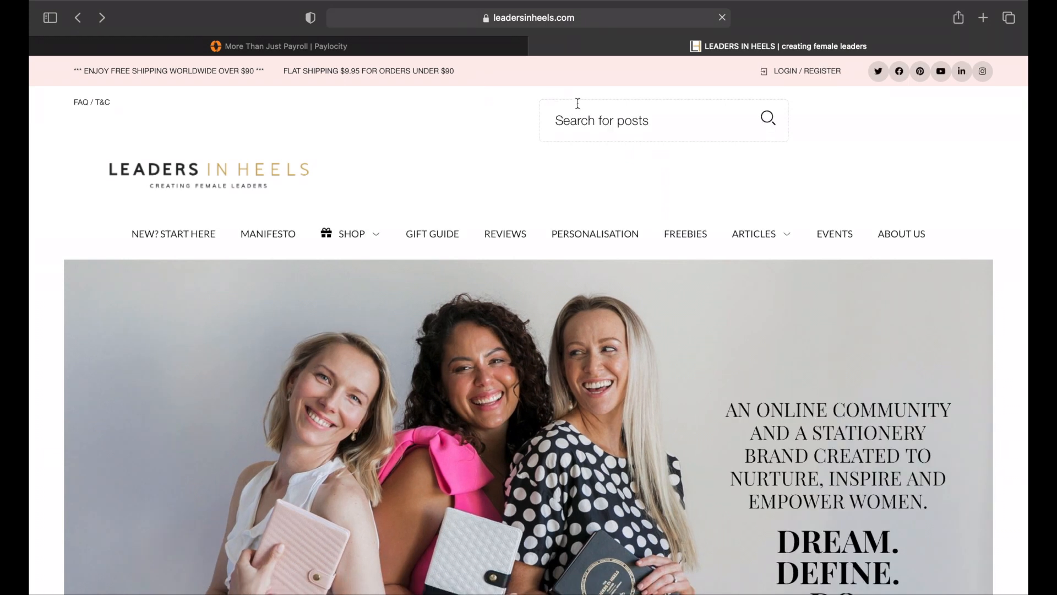
pyautogui.moveTo(367, 237)
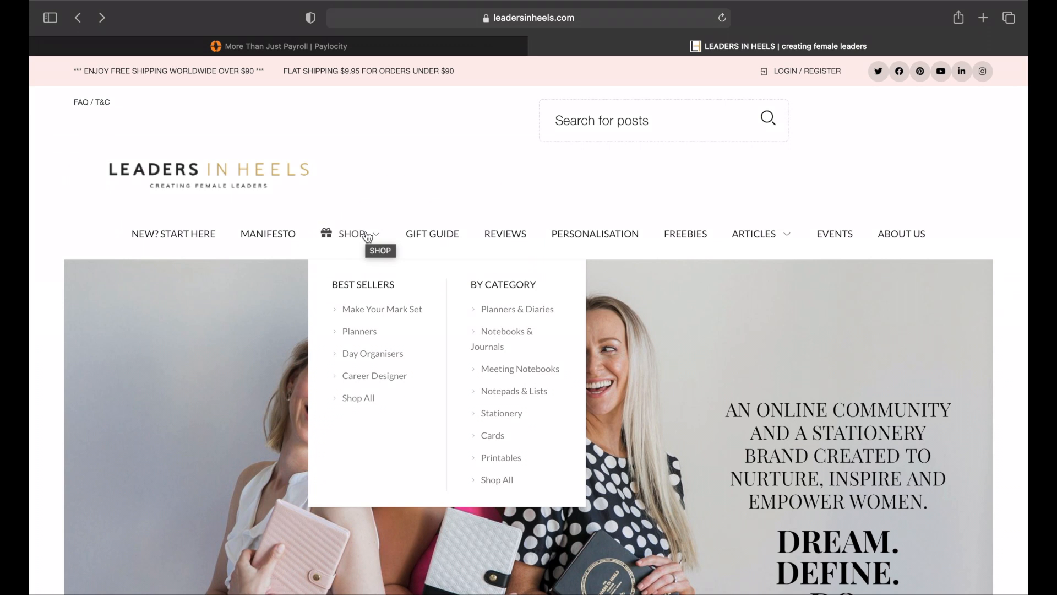
pyautogui.click(503, 481)
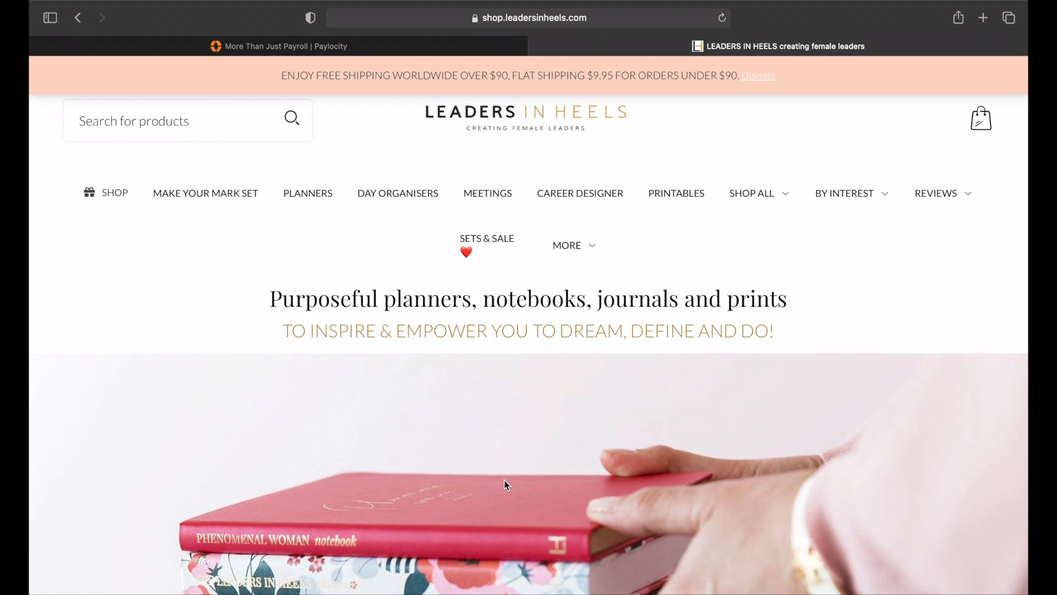
pyautogui.scroll(-10, 504, 480)
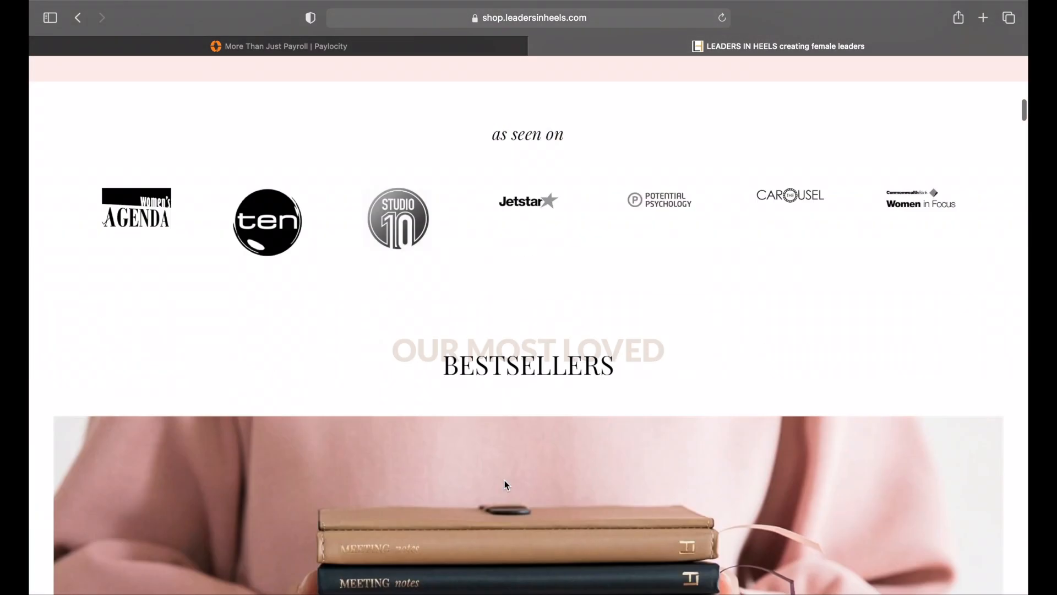
pyautogui.scroll(-3, 505, 484)
pyautogui.scroll(15, 509, 478)
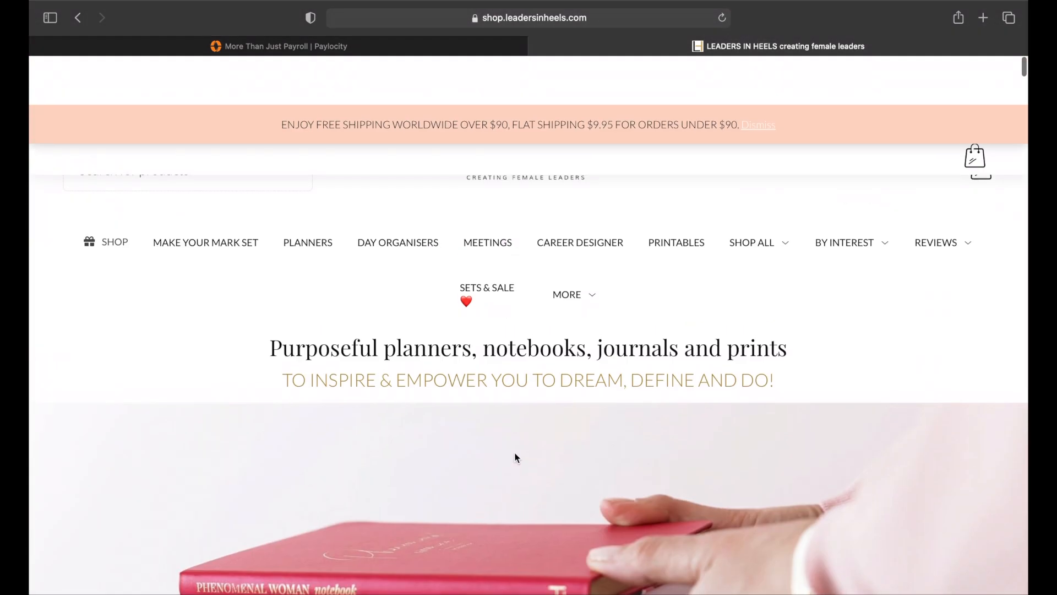
pyautogui.click(676, 197)
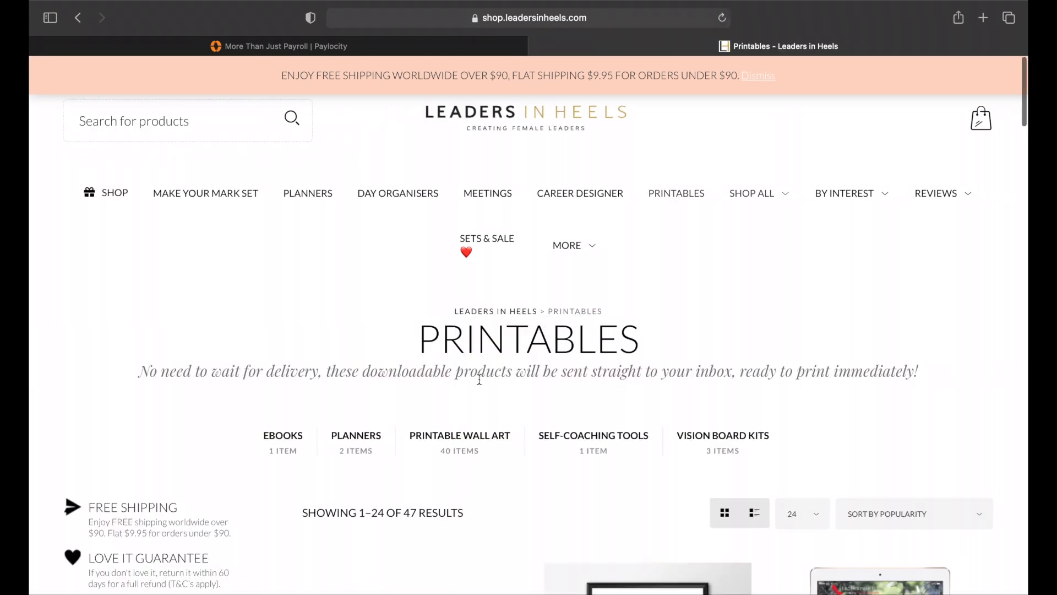
# Step: Examine the printable products for downloadable vision board kits, wall art, planners and their prices
pyautogui.scroll(-10, 479, 380)
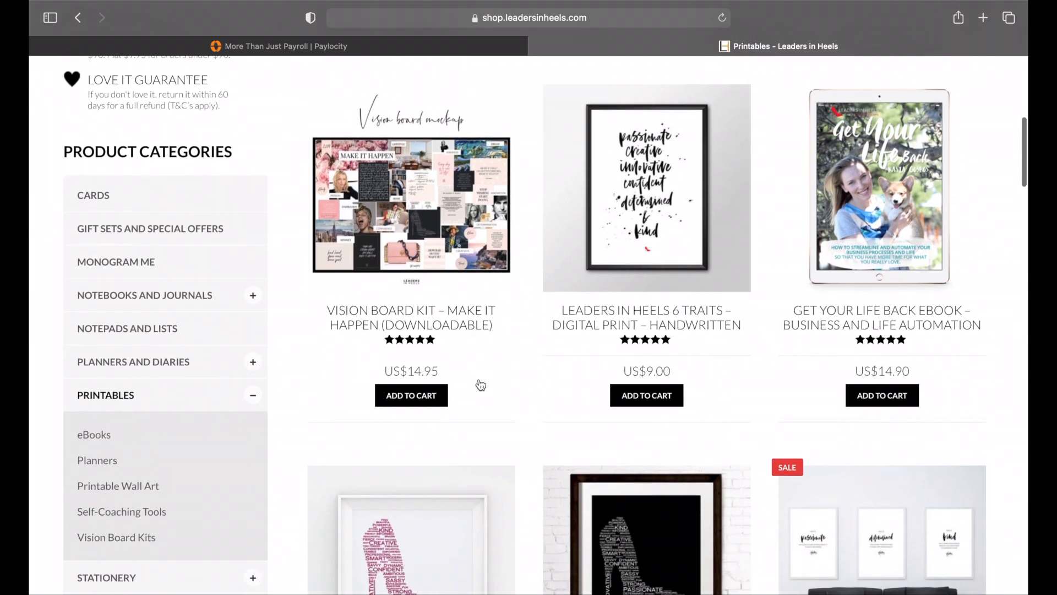
pyautogui.scroll(-4, 481, 385)
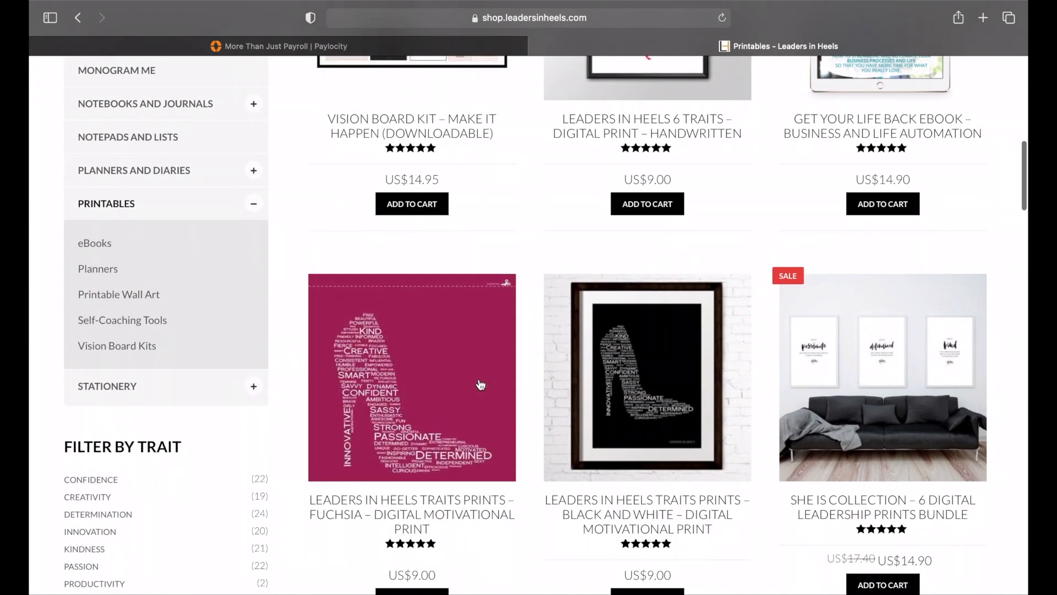
pyautogui.scroll(-4, 481, 385)
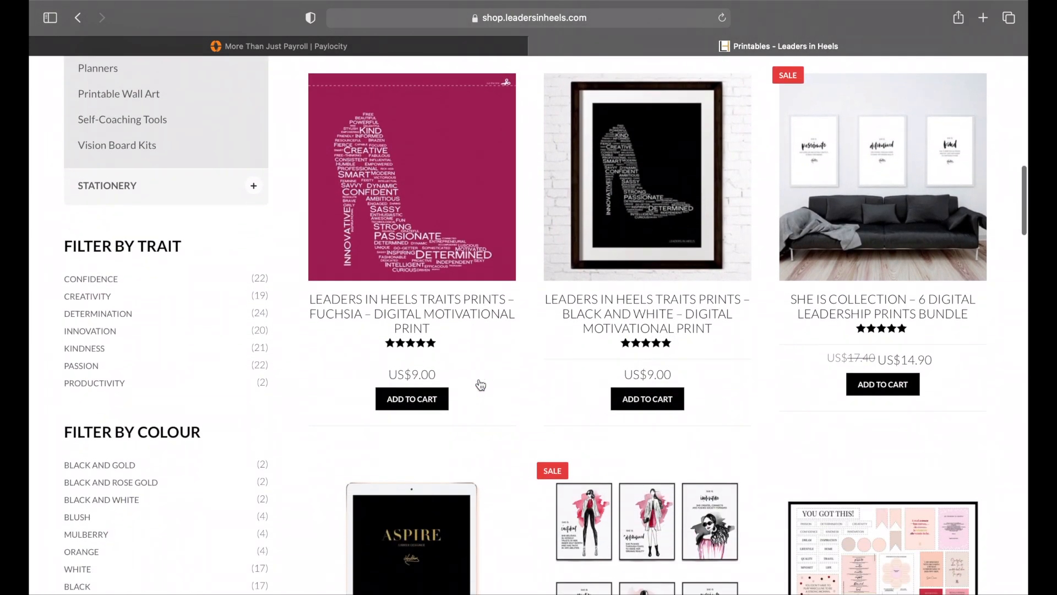
pyautogui.scroll(-5, 480, 385)
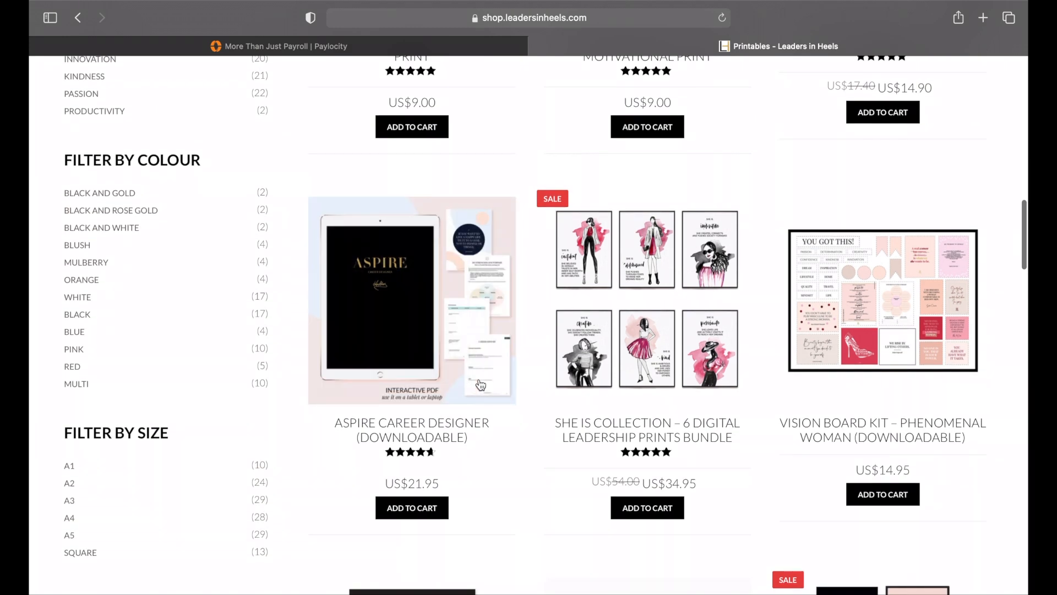
pyautogui.scroll(-2, 481, 385)
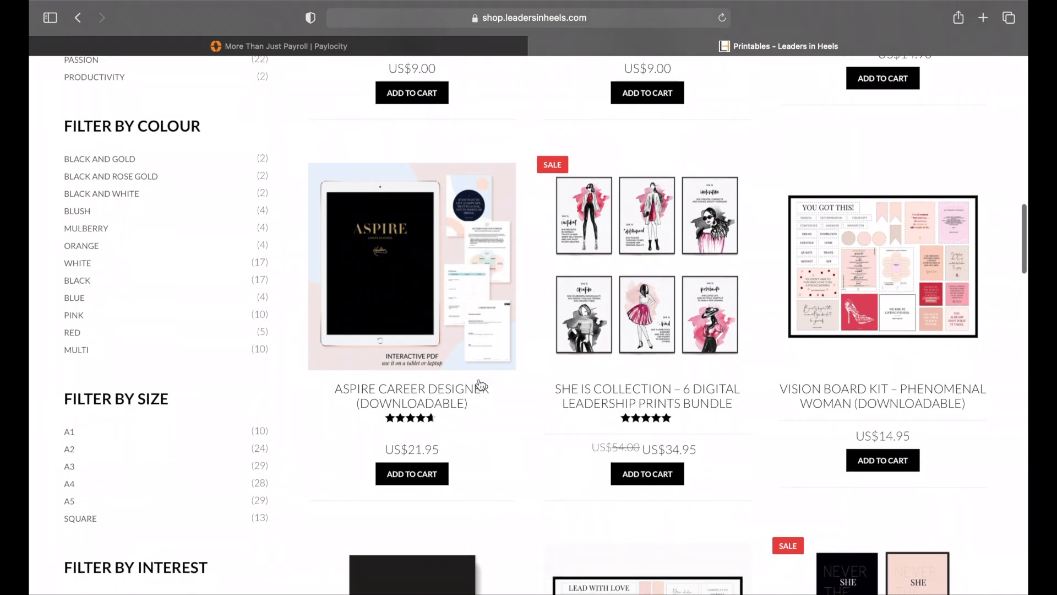
pyautogui.scroll(-1, 479, 380)
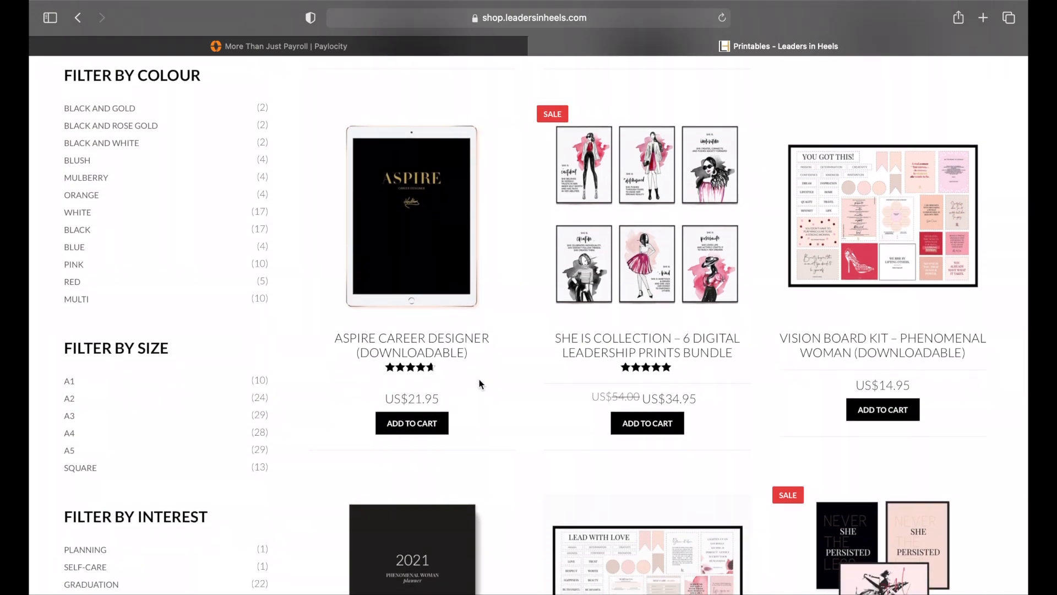
pyautogui.scroll(-10, 479, 384)
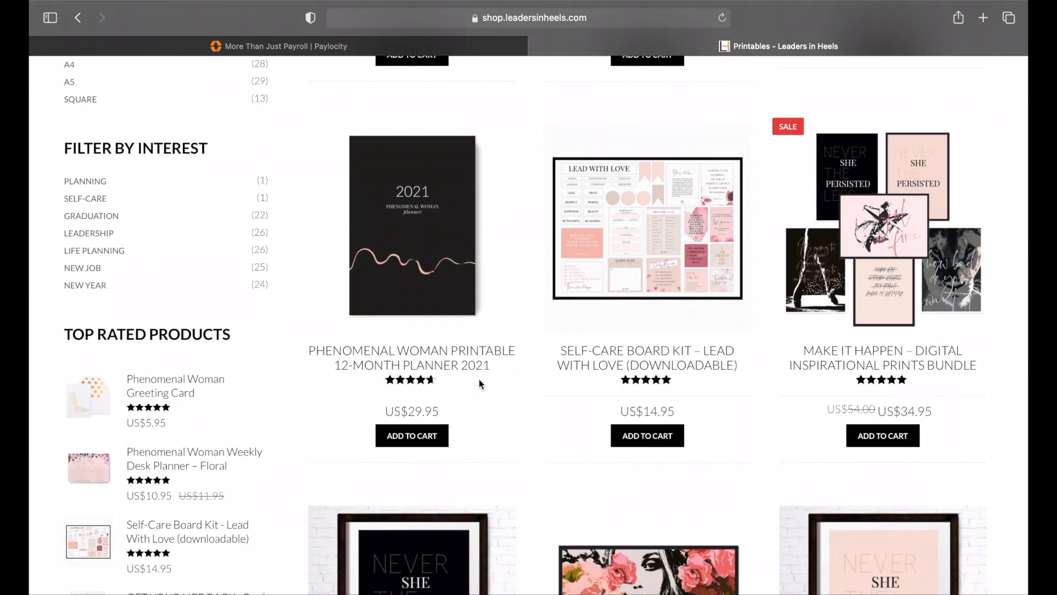
# Step: Open the Self-Care Board Kit – Lead With Love (downloadable) product and add one to the cart
pyautogui.scroll(-10, 479, 380)
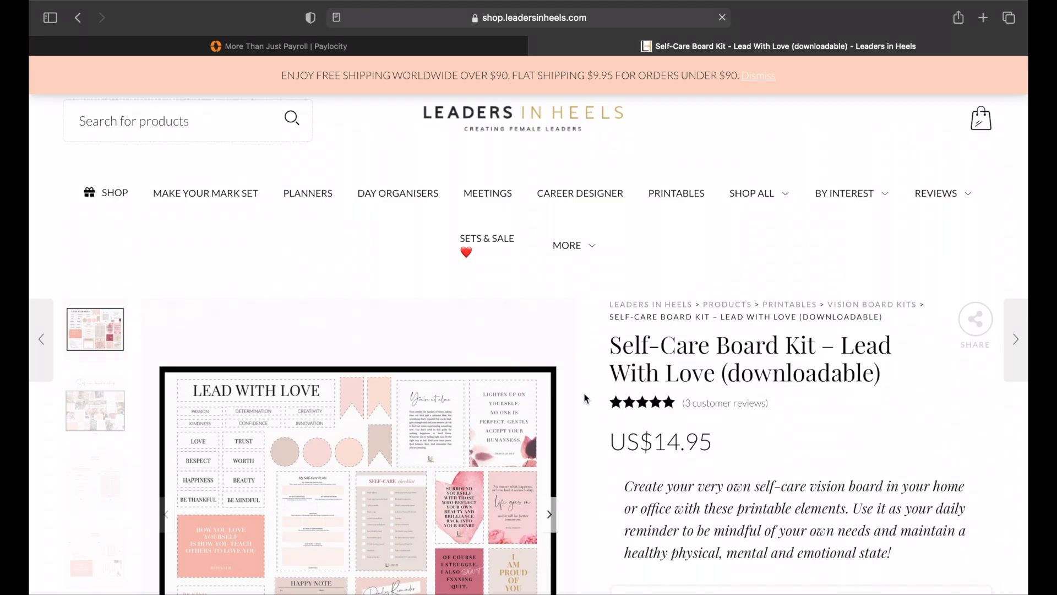
pyautogui.scroll(-3, 529, 422)
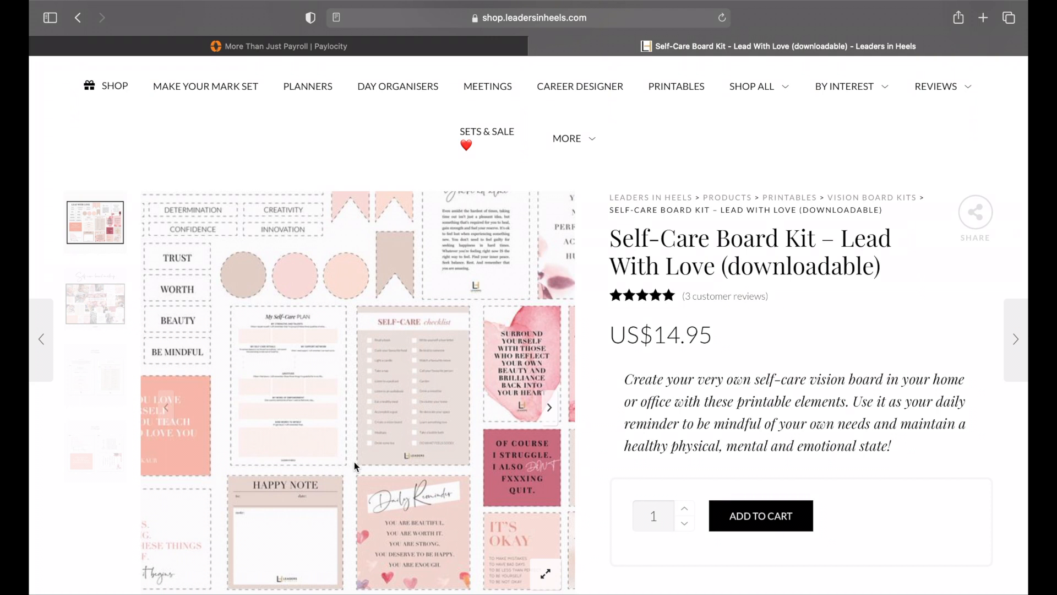
pyautogui.scroll(-2, 355, 461)
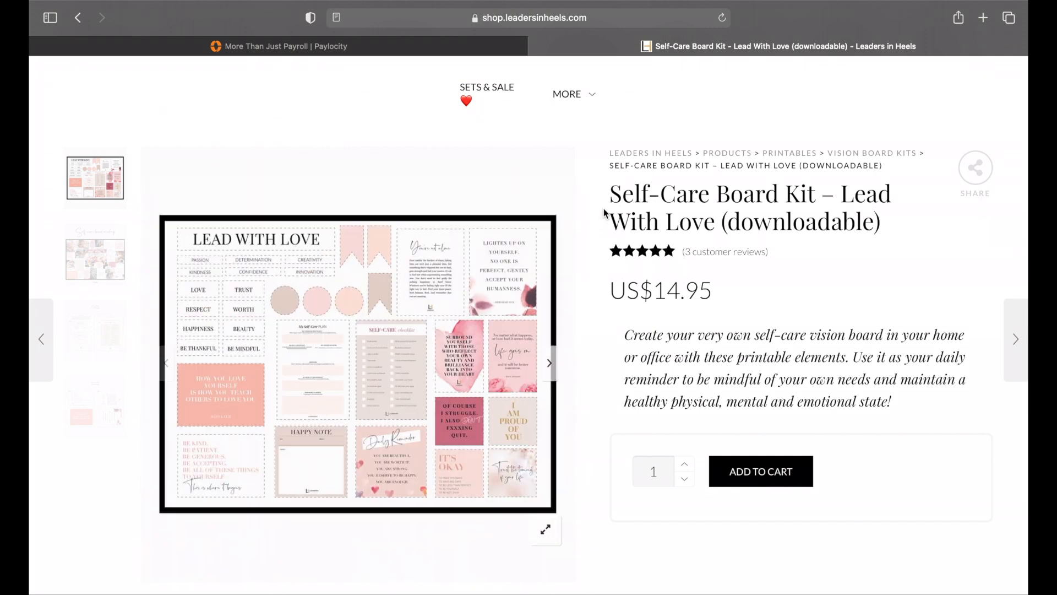
pyautogui.click(742, 488)
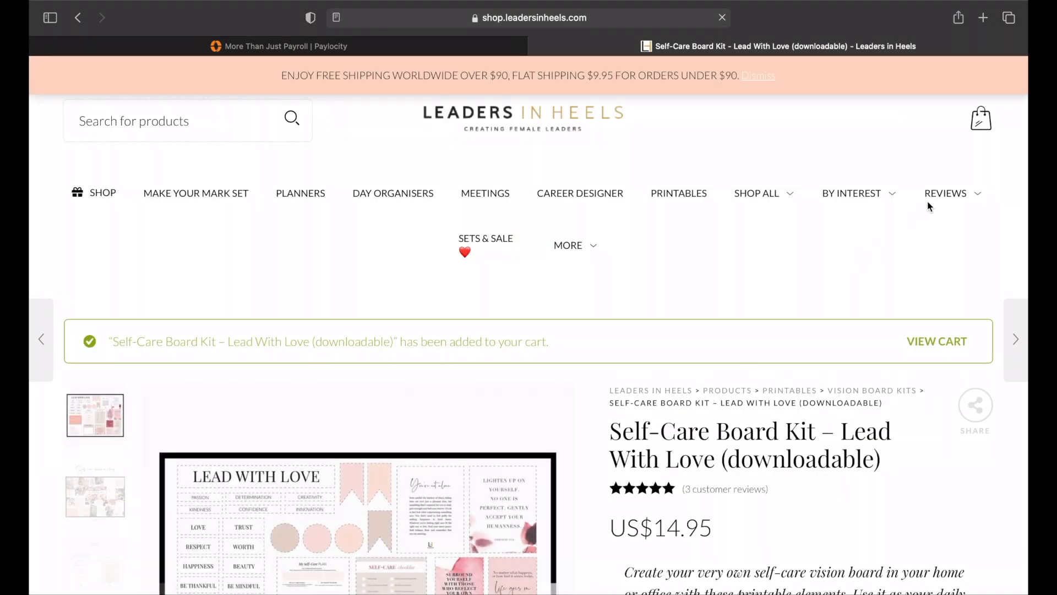
# Step: View the cart with the Self-Care Board Kit and proceed to checkout
pyautogui.click(922, 347)
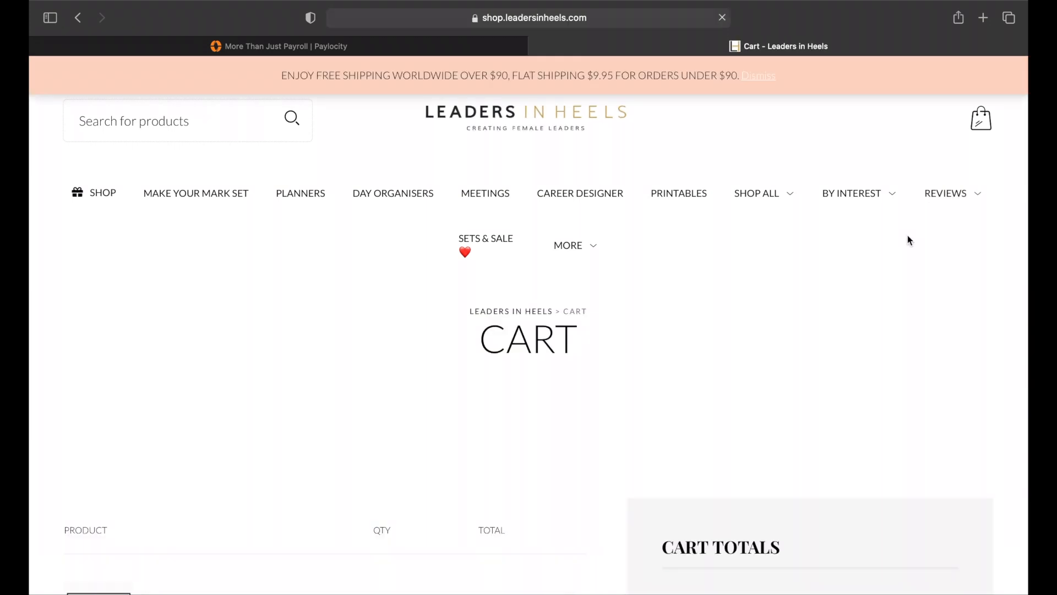
pyautogui.scroll(-5, 740, 361)
pyautogui.scroll(-1, 741, 360)
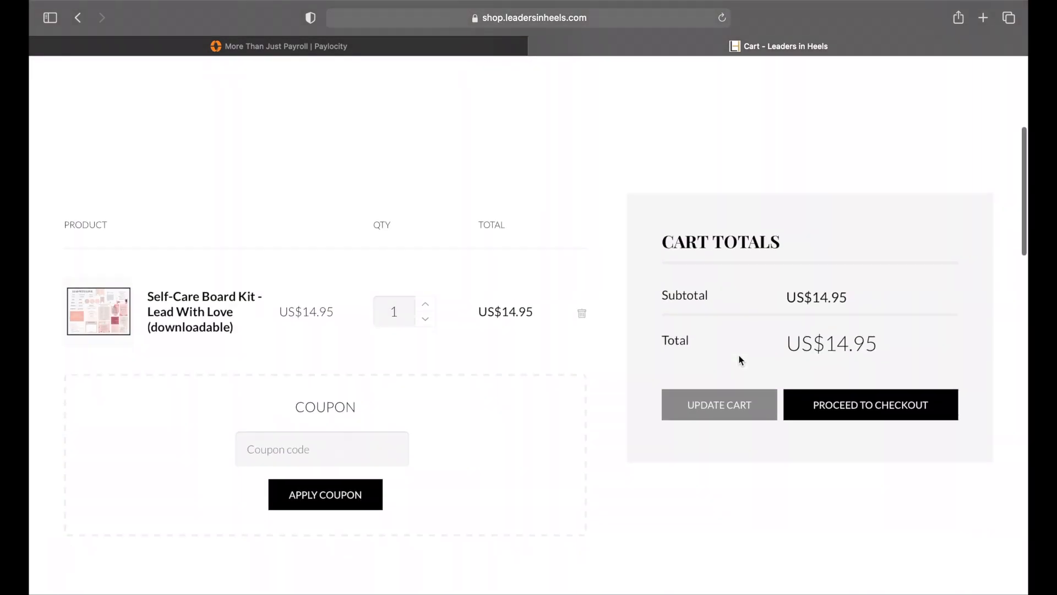
pyautogui.click(819, 403)
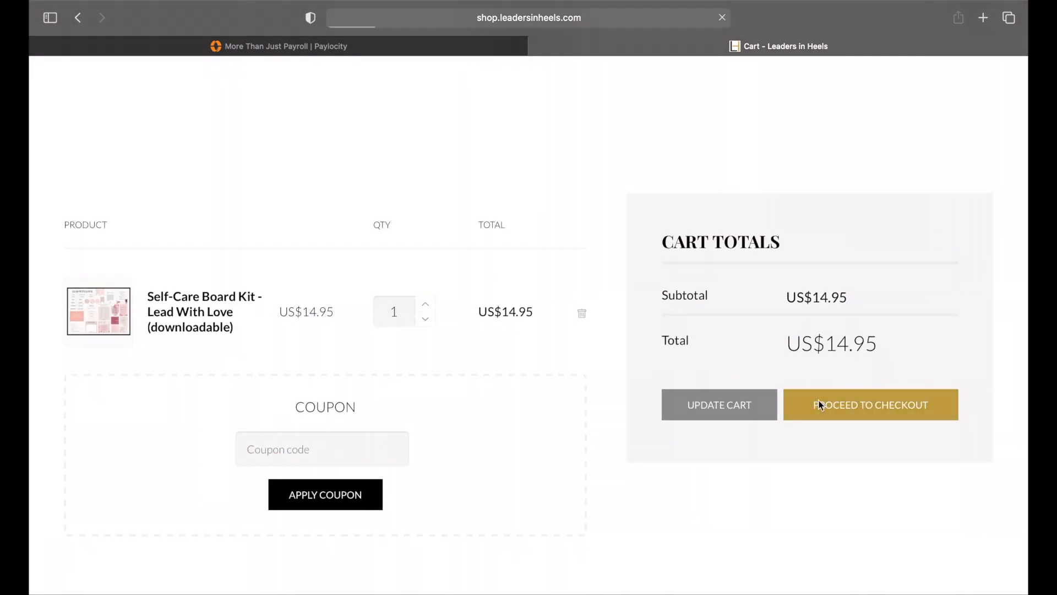
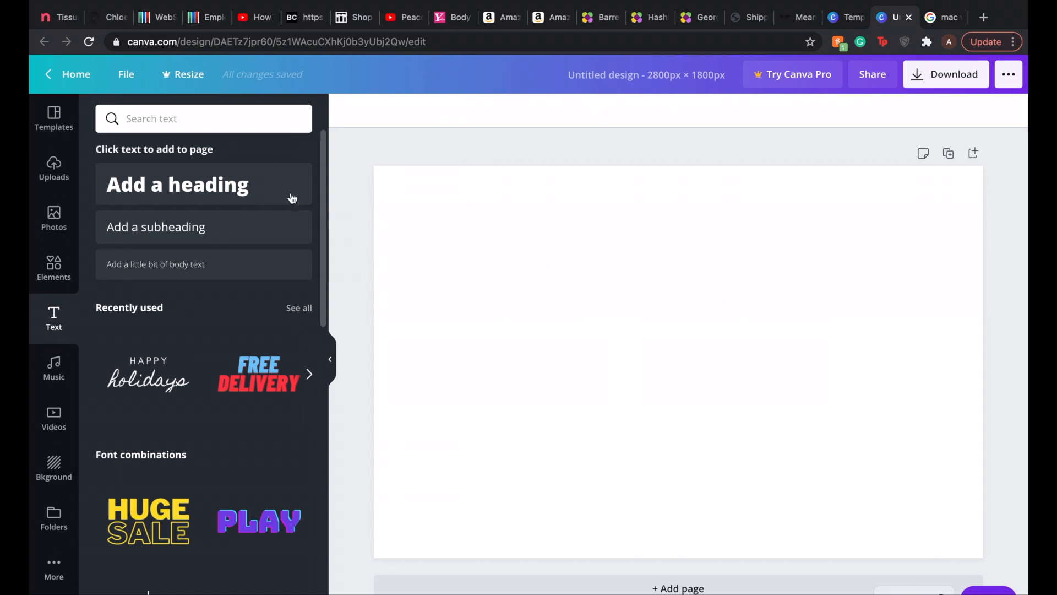
# Step: Add a heading to the blank Canva page reading MAKE IT HAPPEN
pyautogui.click(278, 186)
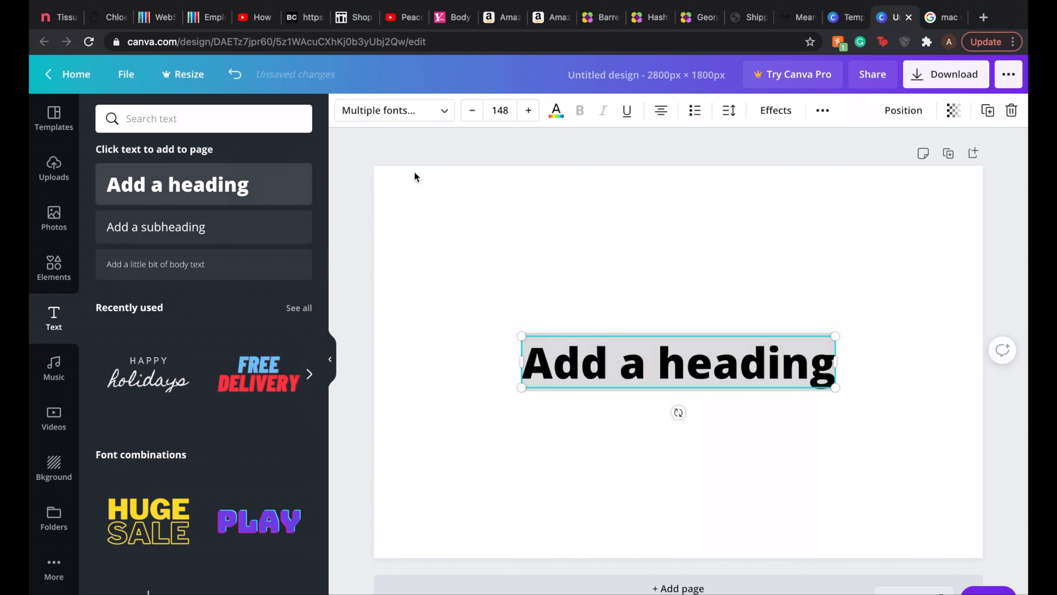
pyautogui.write('Mak')
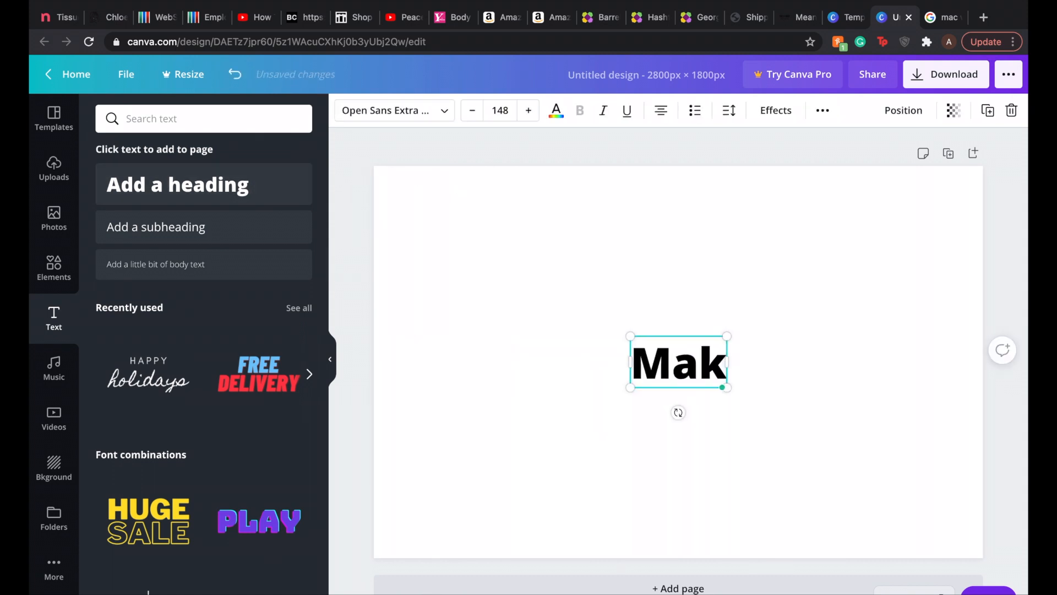
pyautogui.press('BackSpace')
pyautogui.press('BackSpace')
pyautogui.write('AKE IT HAPPEN')
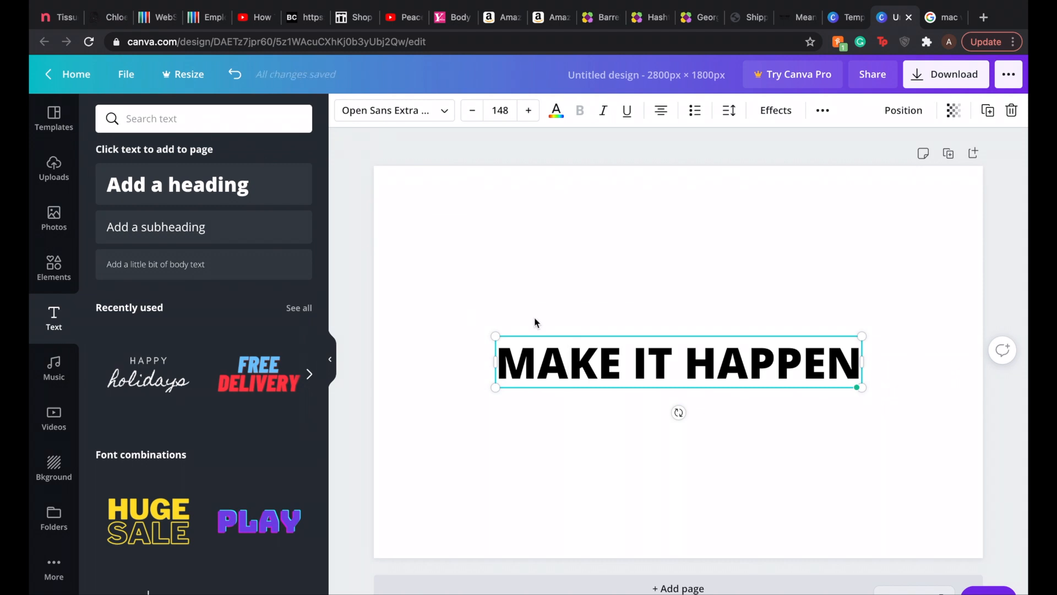
pyautogui.click(743, 306)
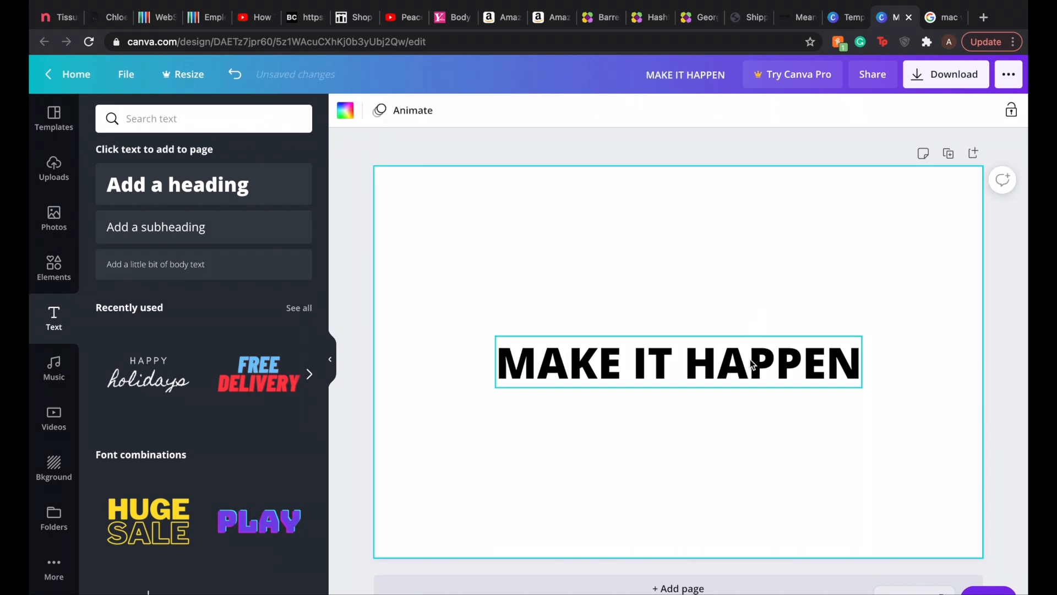
# Step: Shrink the MAKE IT HAPPEN heading to font size 103 and place it in the page's upper left corner
pyautogui.moveTo(750, 359); pyautogui.dragTo(672, 203)
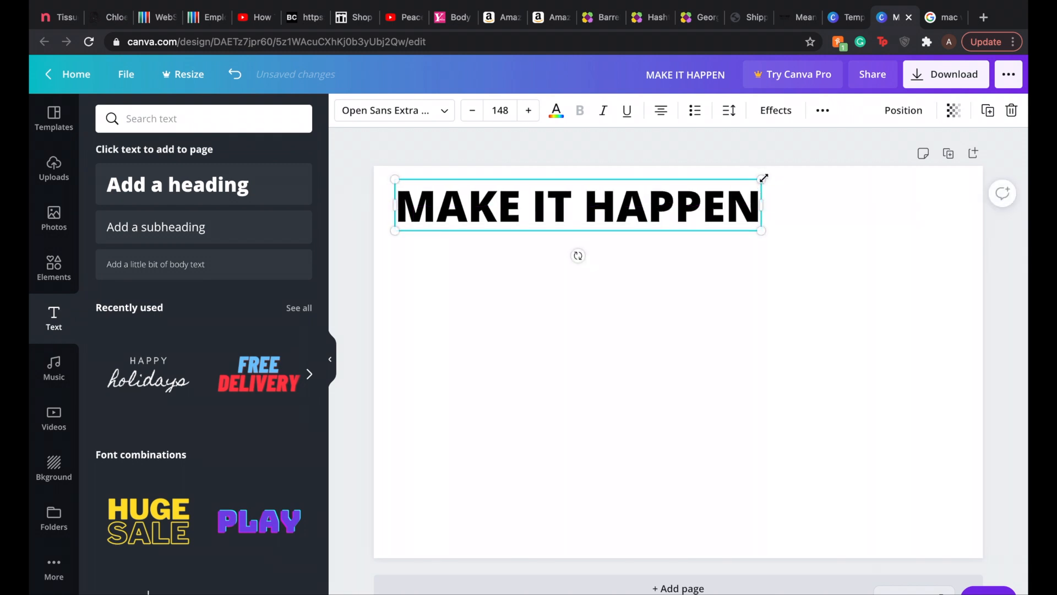
pyautogui.moveTo(763, 178); pyautogui.dragTo(650, 195)
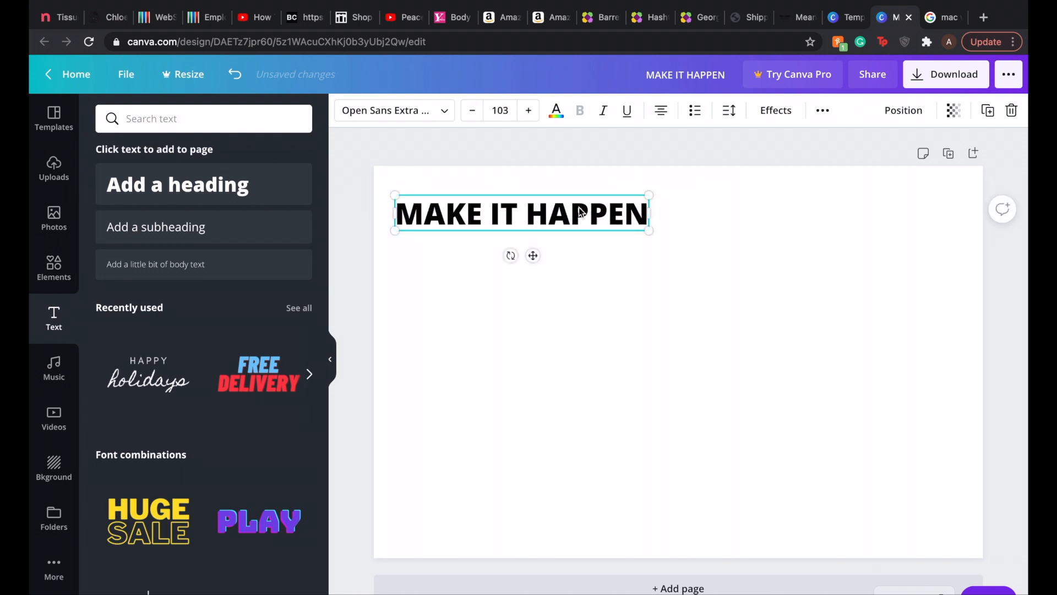
pyautogui.moveTo(581, 211); pyautogui.dragTo(594, 191)
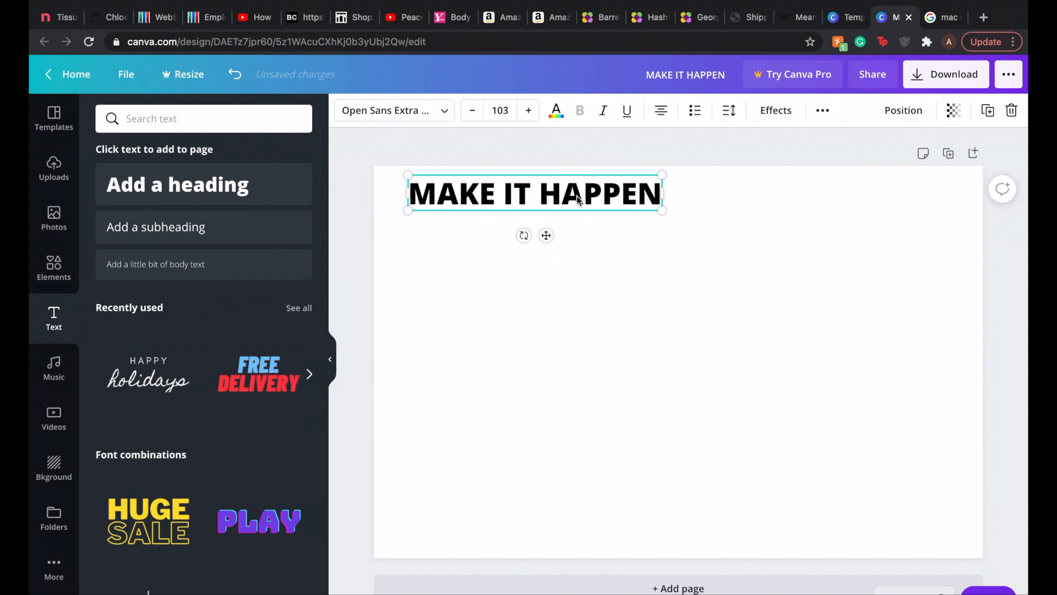
pyautogui.moveTo(578, 199); pyautogui.dragTo(549, 205)
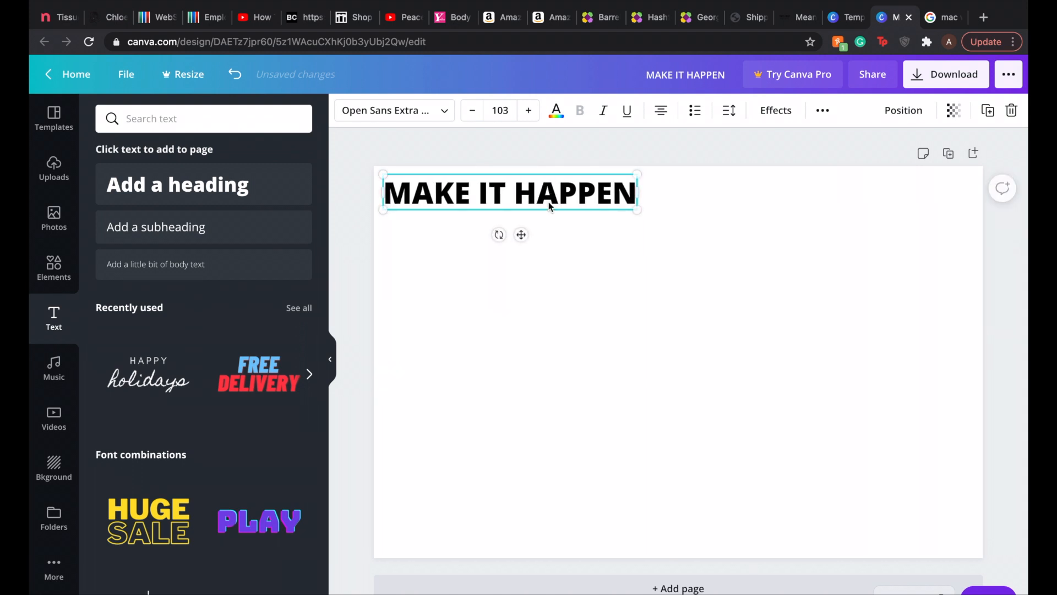
# Step: Examine the ready-made font combinations available for text on the page
pyautogui.scroll(-3, 158, 377)
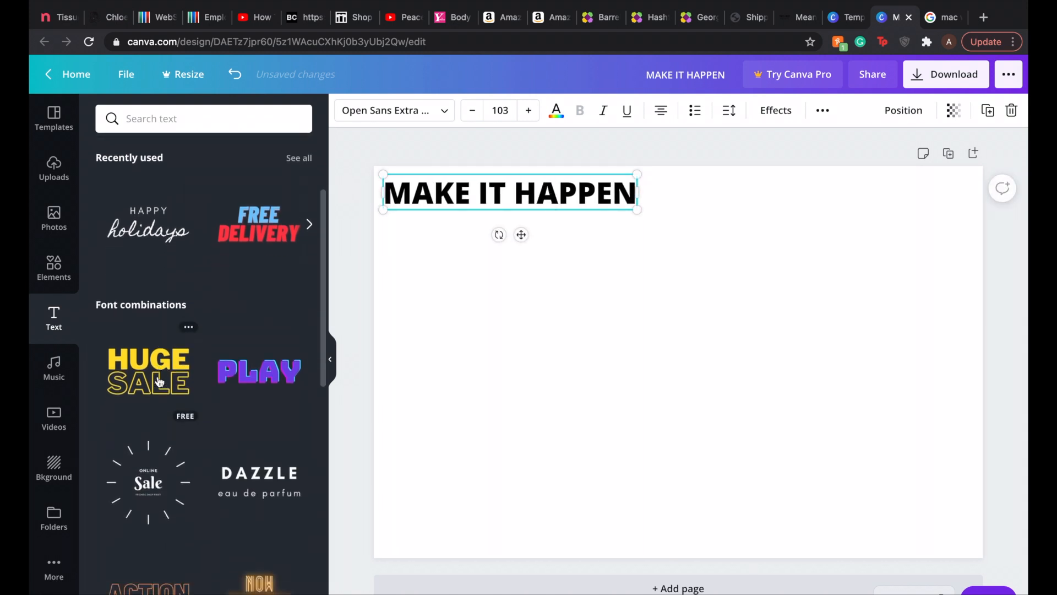
pyautogui.scroll(-3, 158, 380)
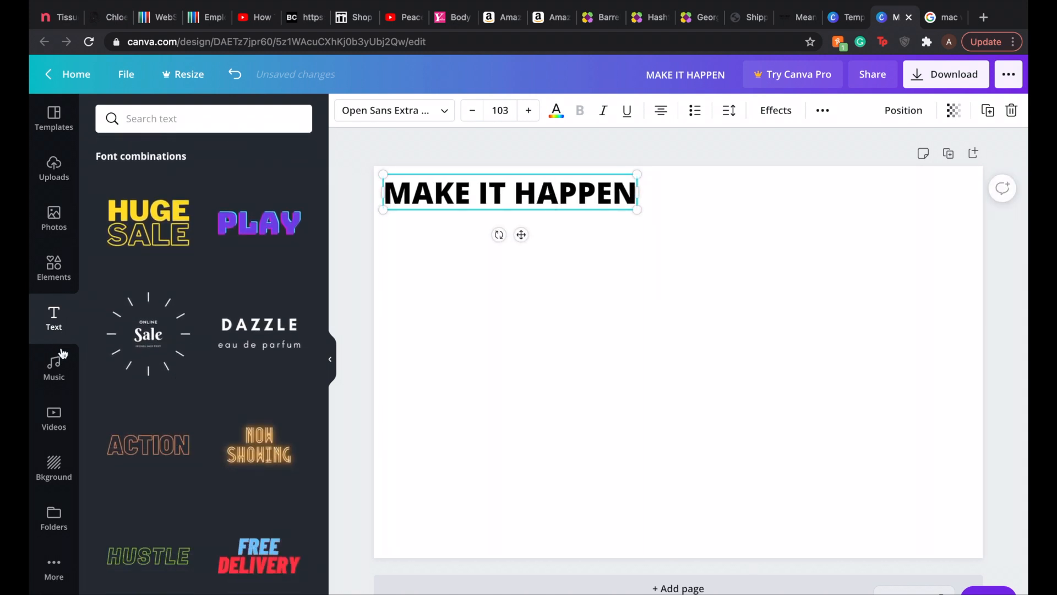
pyautogui.scroll(-10, 186, 313)
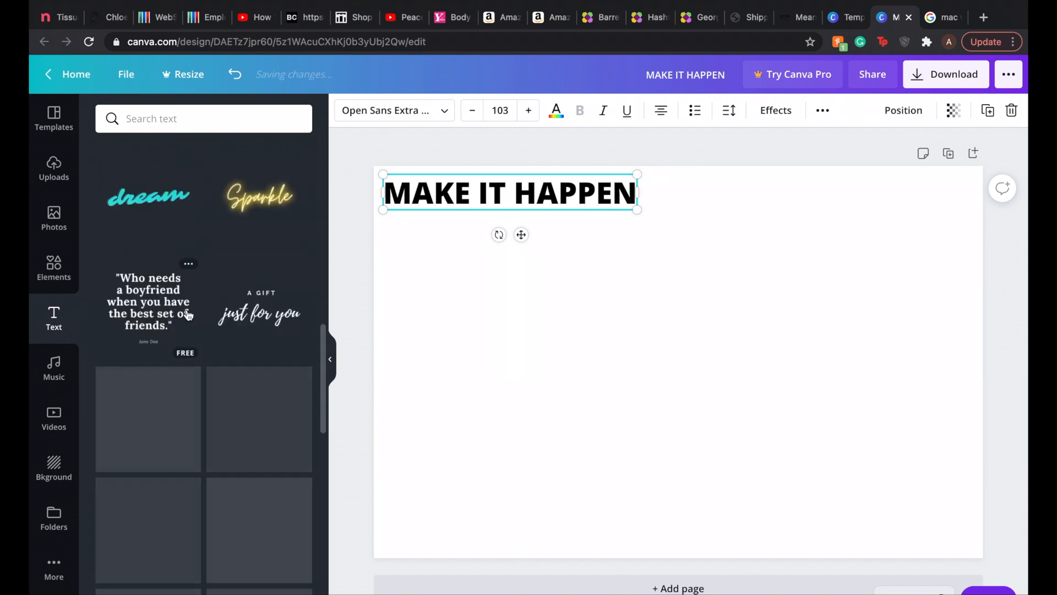
pyautogui.scroll(-10, 188, 315)
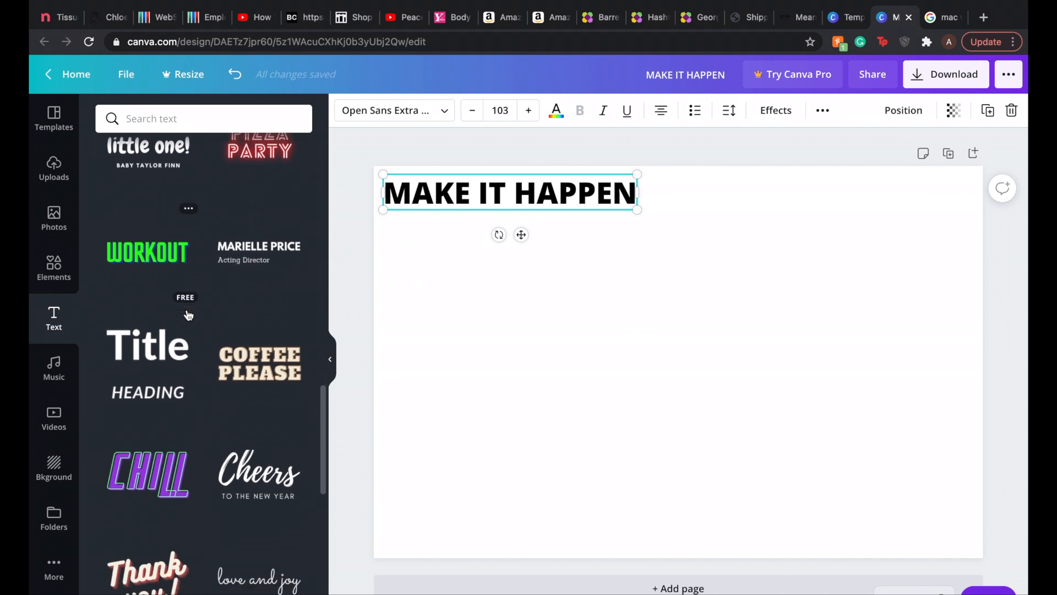
pyautogui.scroll(-8, 187, 315)
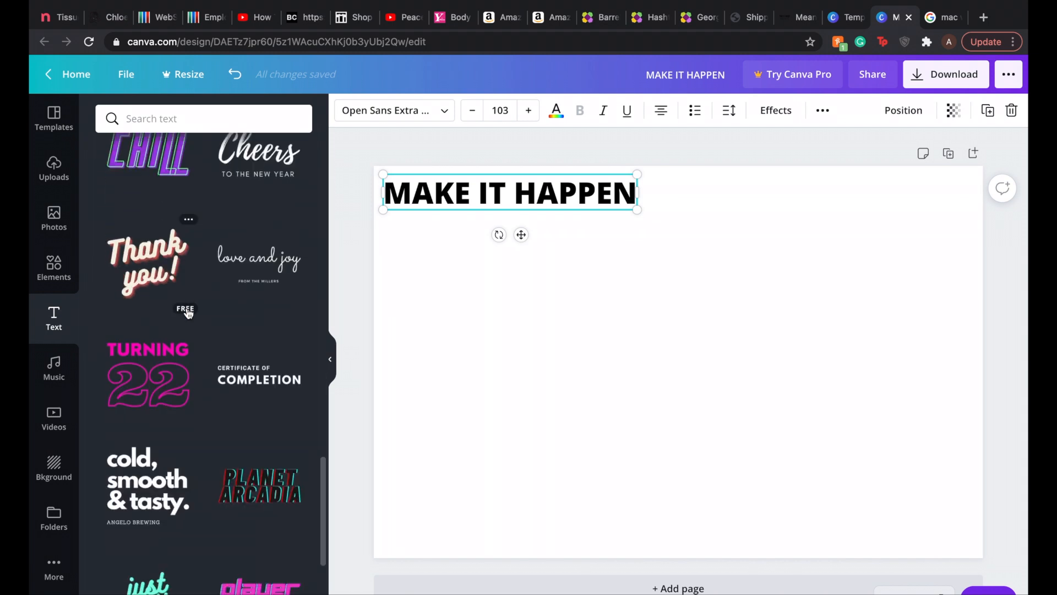
pyautogui.scroll(-10, 188, 313)
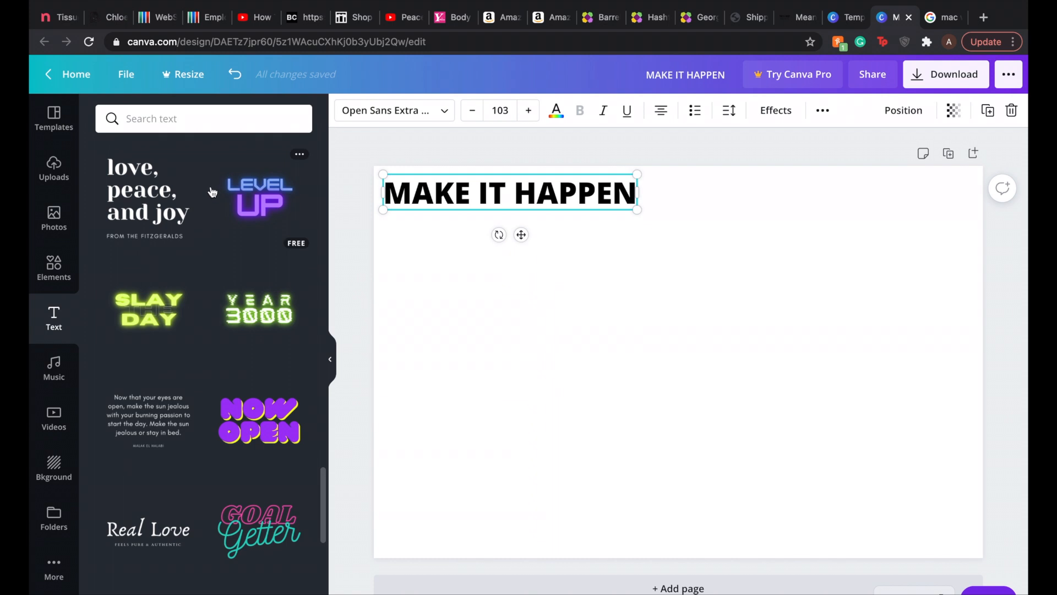
pyautogui.click(657, 253)
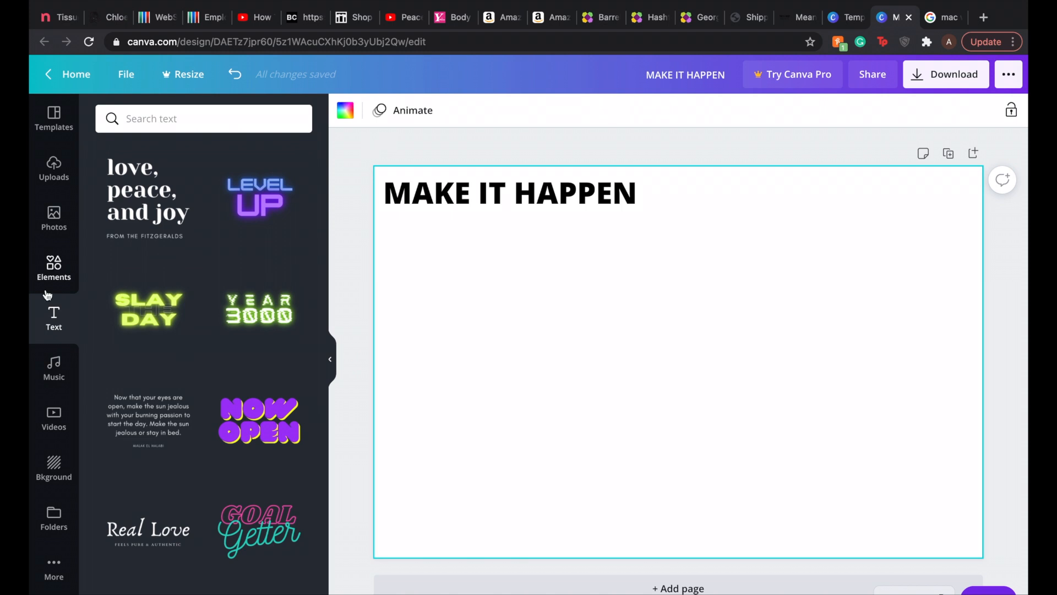
pyautogui.click(57, 278)
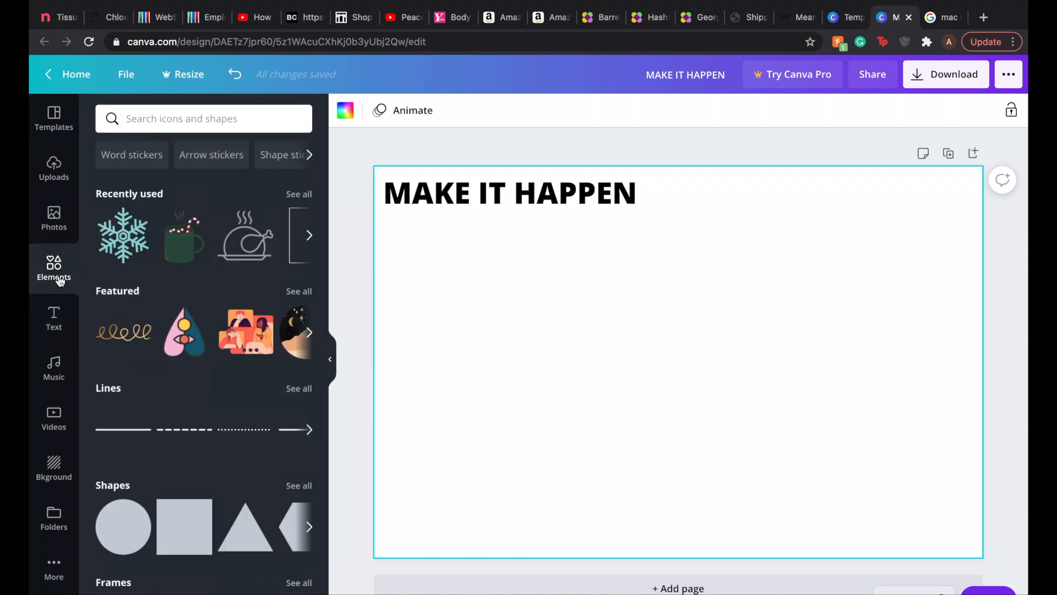
pyautogui.click(54, 318)
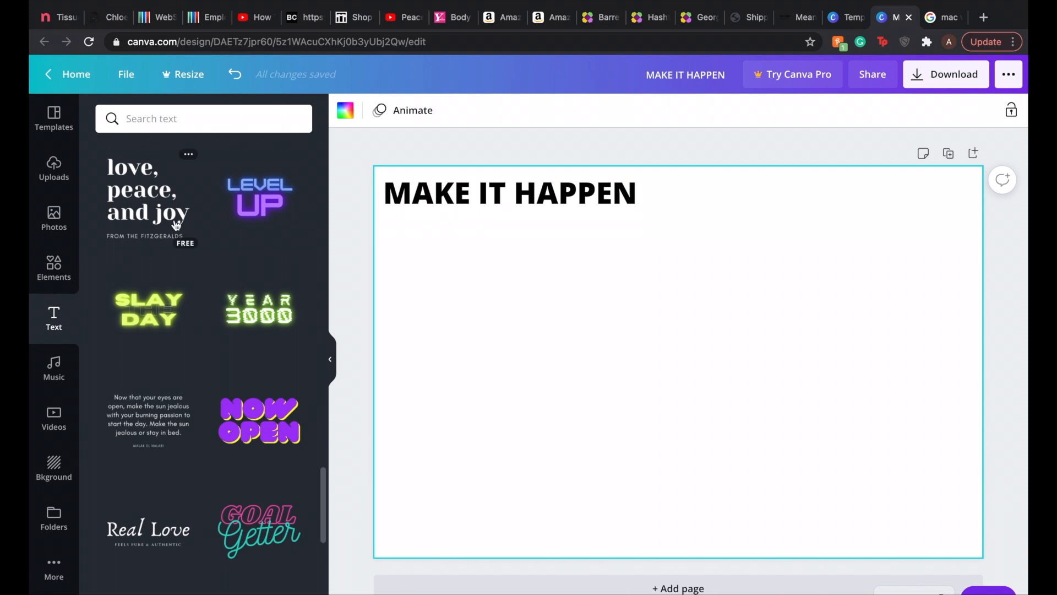
pyautogui.scroll(-5, 175, 222)
pyautogui.scroll(5, 175, 222)
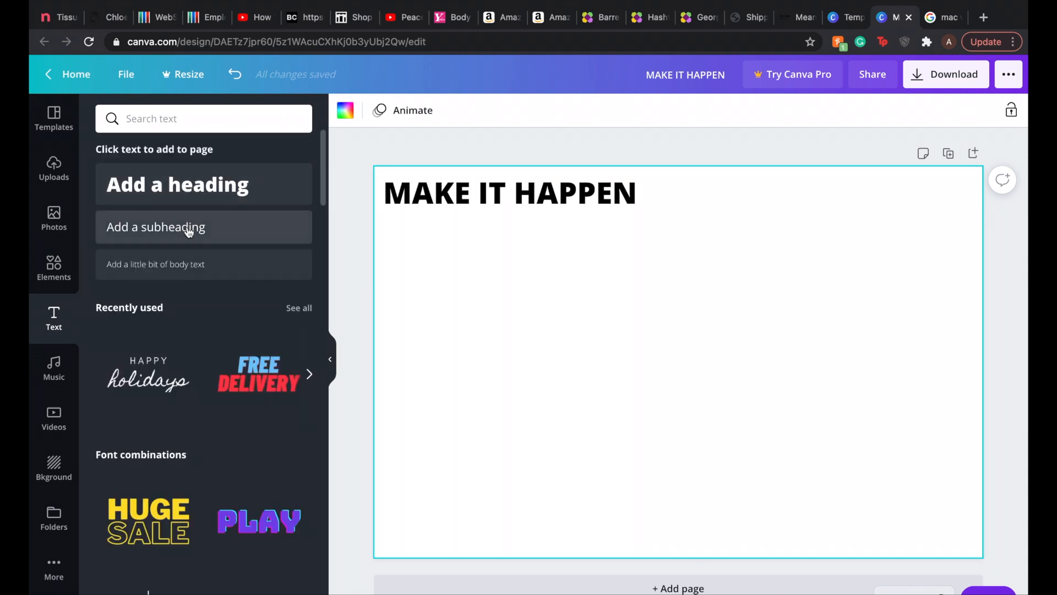
# Step: Add a subheading reading IN 2021 and place it directly after the MAKE IT HAPPEN heading
pyautogui.click(189, 230)
pyautogui.press('BackSpace')
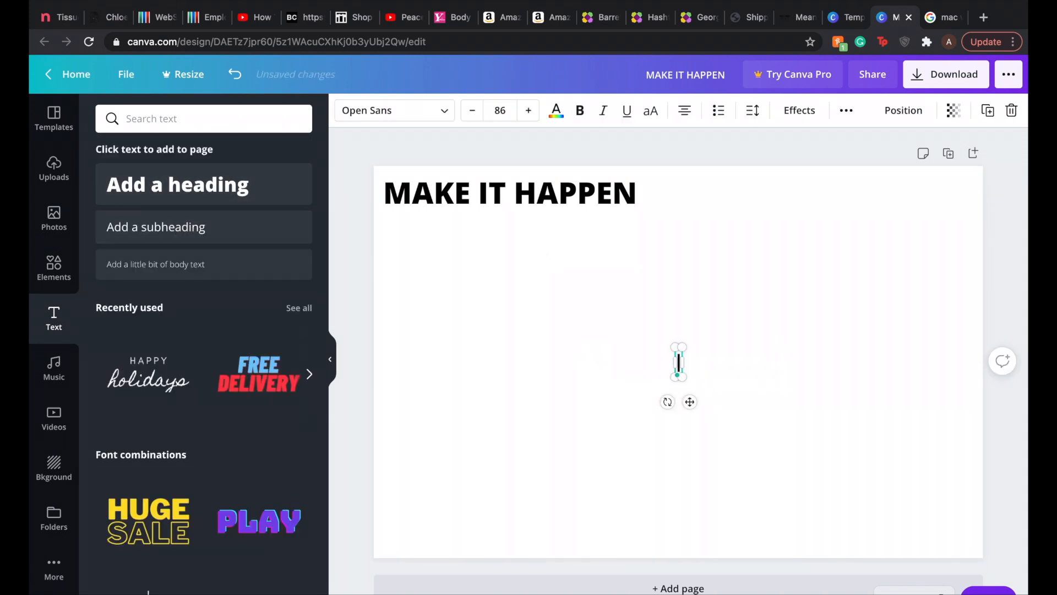
pyautogui.write('IN')
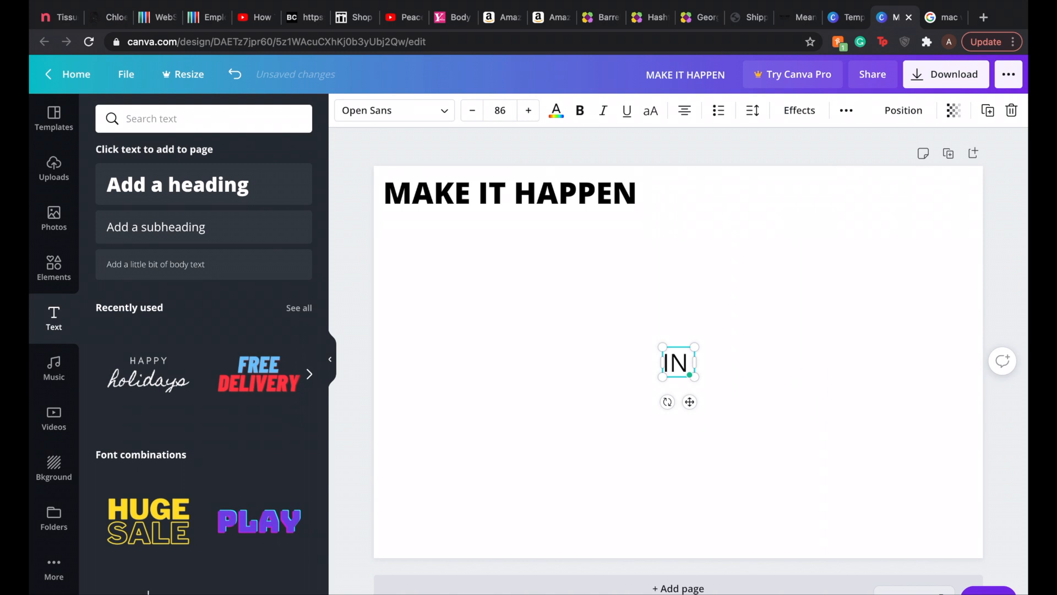
pyautogui.write(' 2012')
pyautogui.press('BackSpace')
pyautogui.press('BackSpace')
pyautogui.write('2')
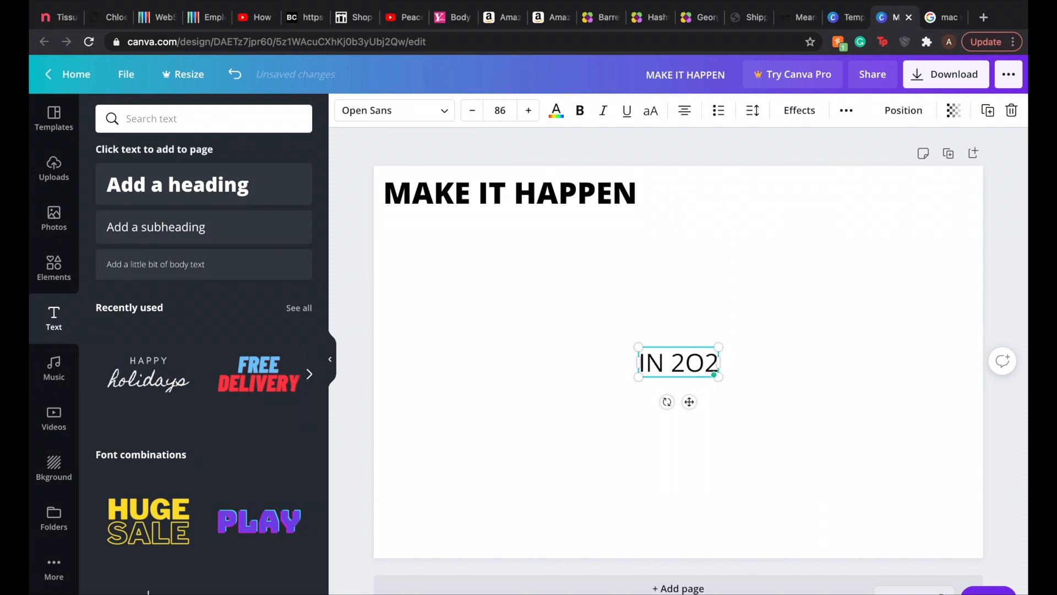
pyautogui.write('1')
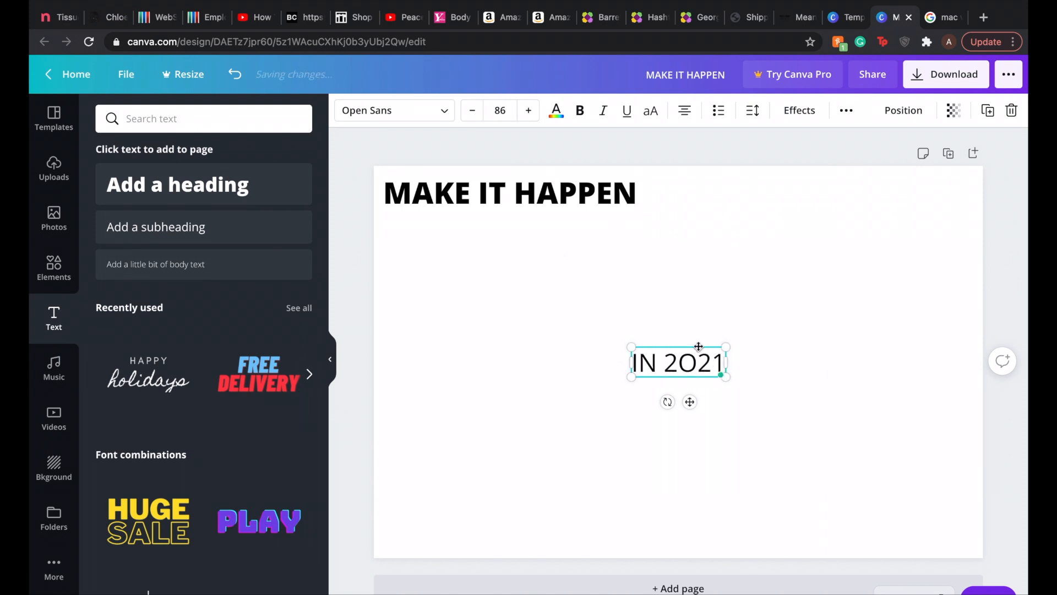
pyautogui.moveTo(697, 347); pyautogui.dragTo(709, 184)
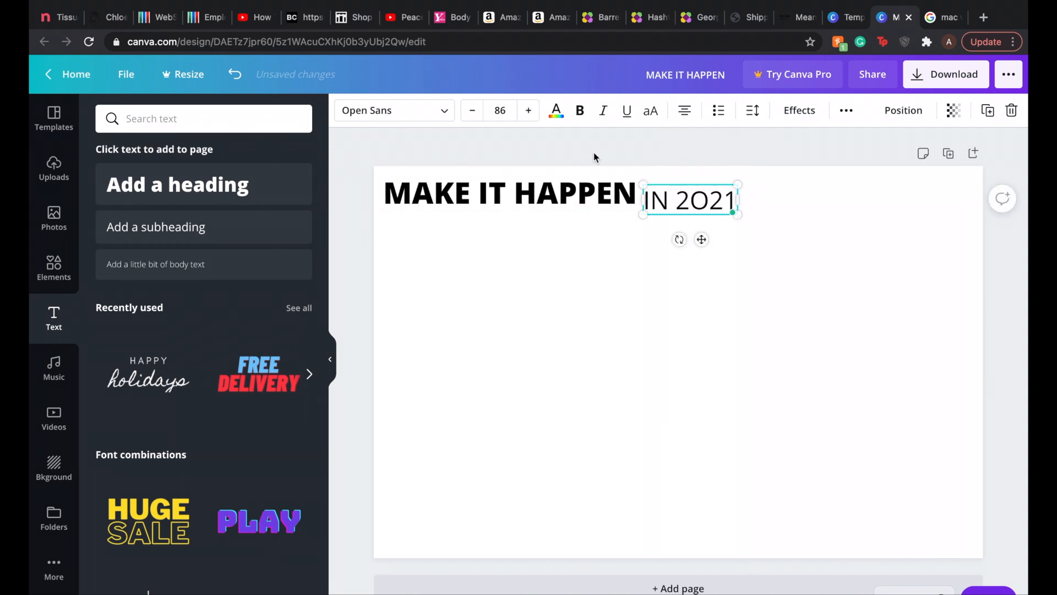
# Step: Set the subheading's font to Homemade Apple and shorten its text to 2021
pyautogui.moveTo(732, 198); pyautogui.dragTo(633, 197)
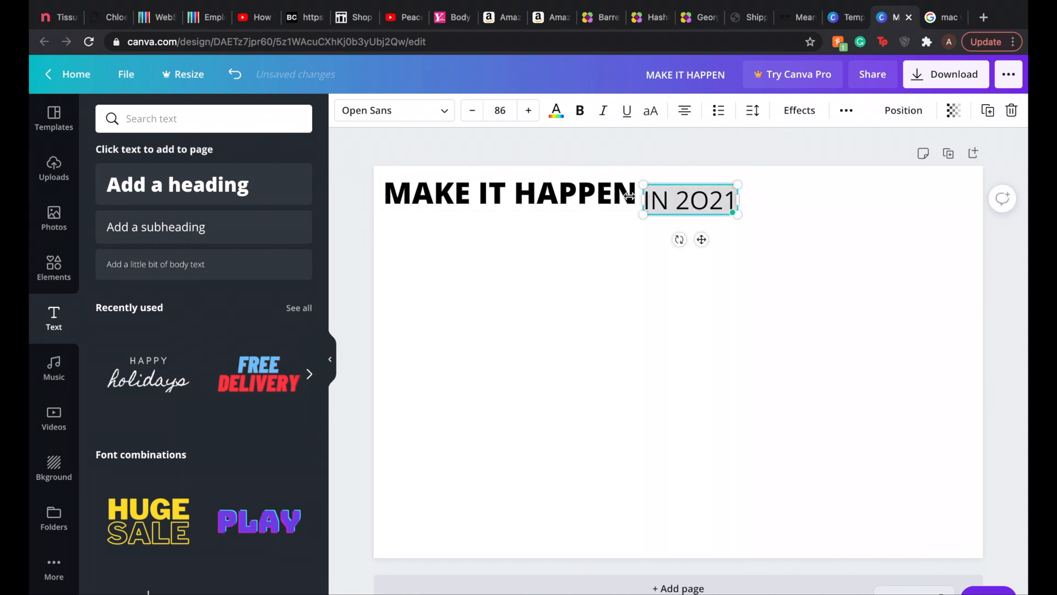
pyautogui.click(448, 116)
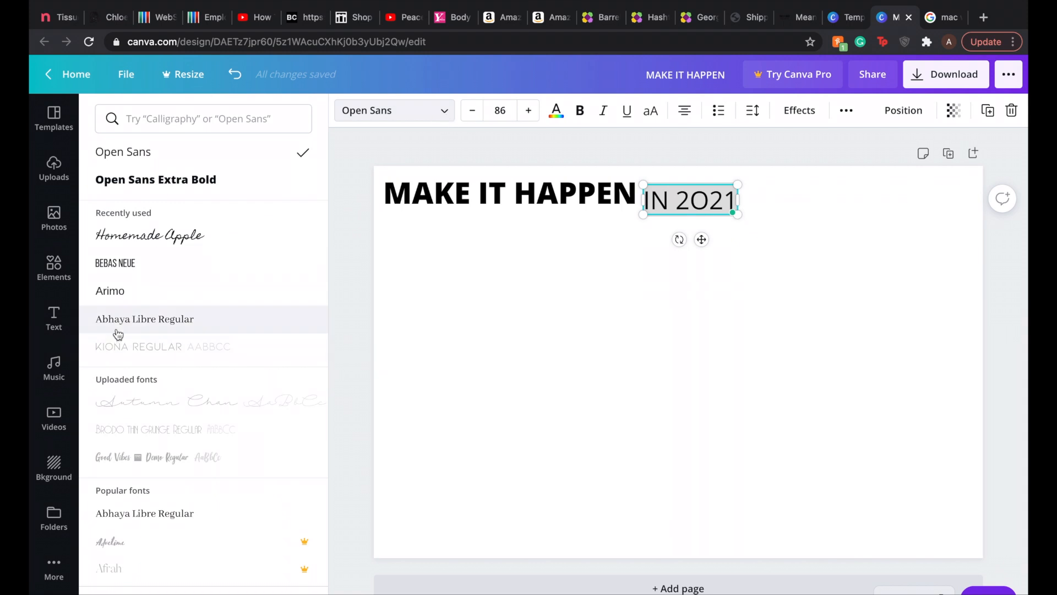
pyautogui.click(171, 245)
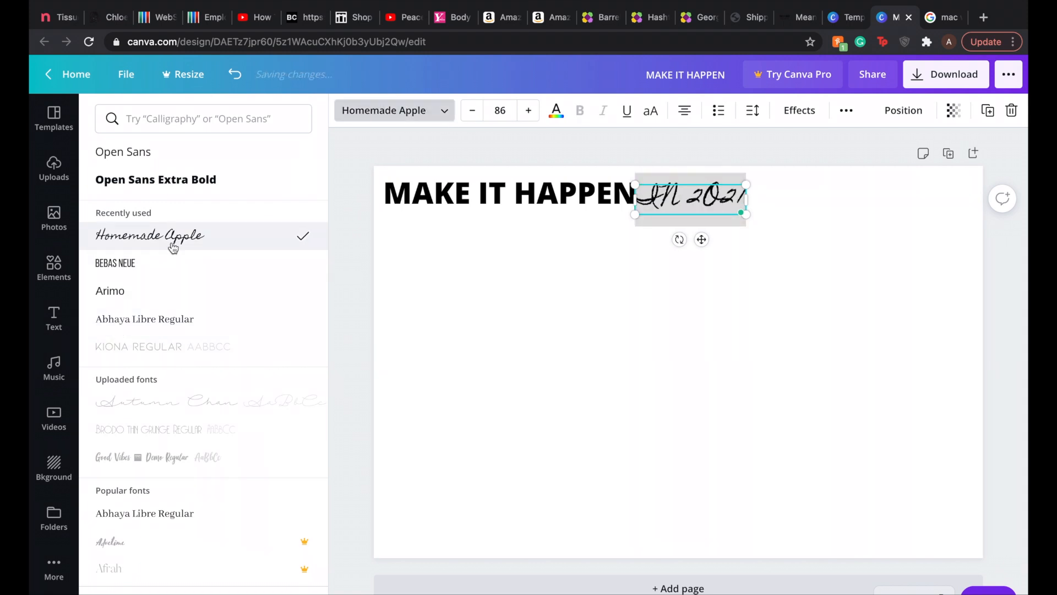
pyautogui.scroll(-2, 162, 388)
pyautogui.scroll(-5, 161, 391)
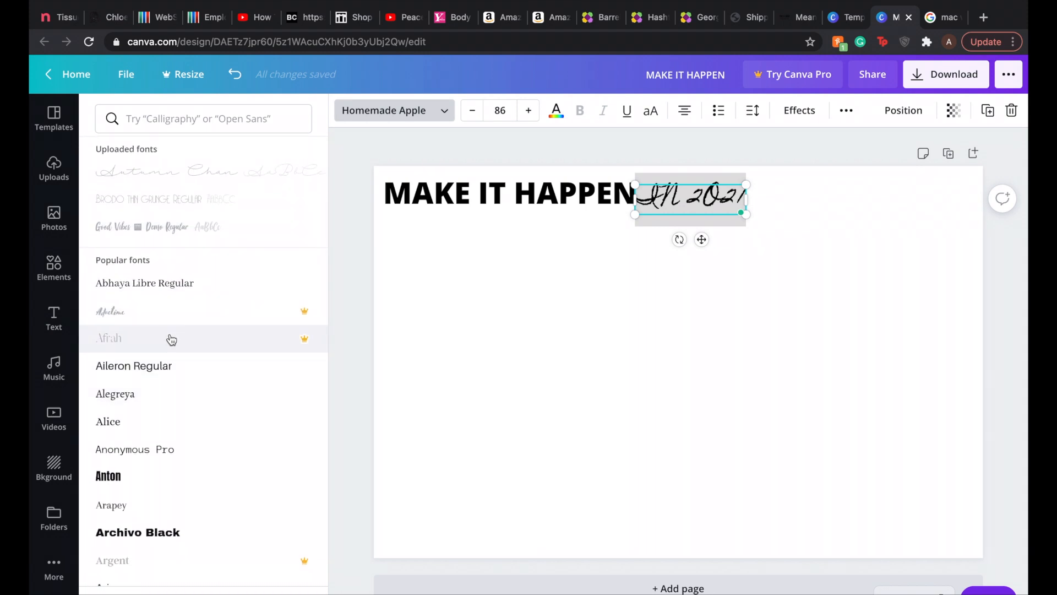
pyautogui.write('2021')
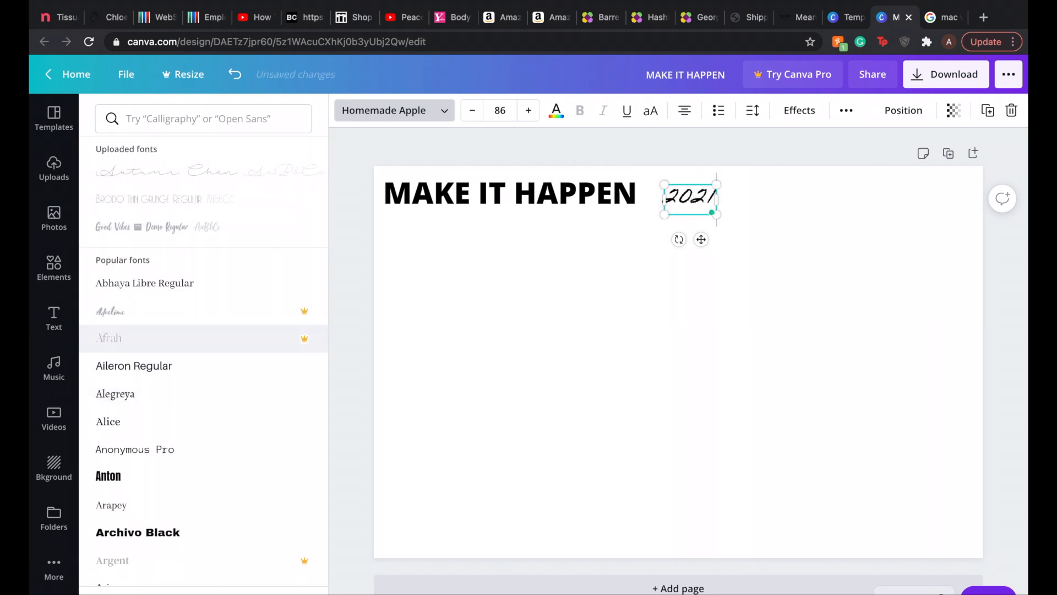
# Step: Change the 2021 text's font to Playfair Display and align it beside the MAKE IT HAPPEN heading
pyautogui.scroll(-9, 194, 392)
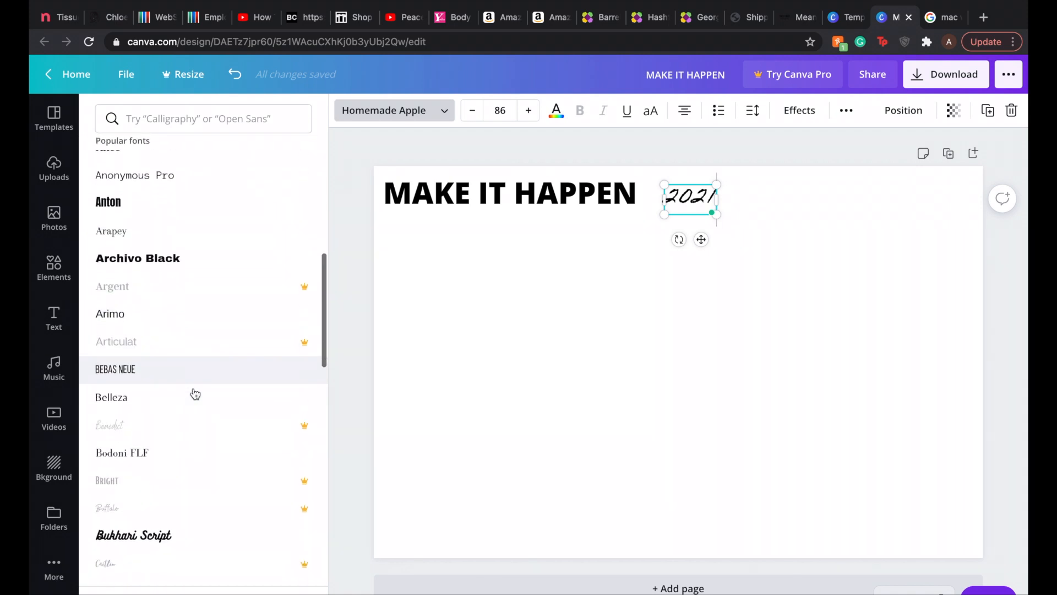
pyautogui.scroll(-12, 195, 393)
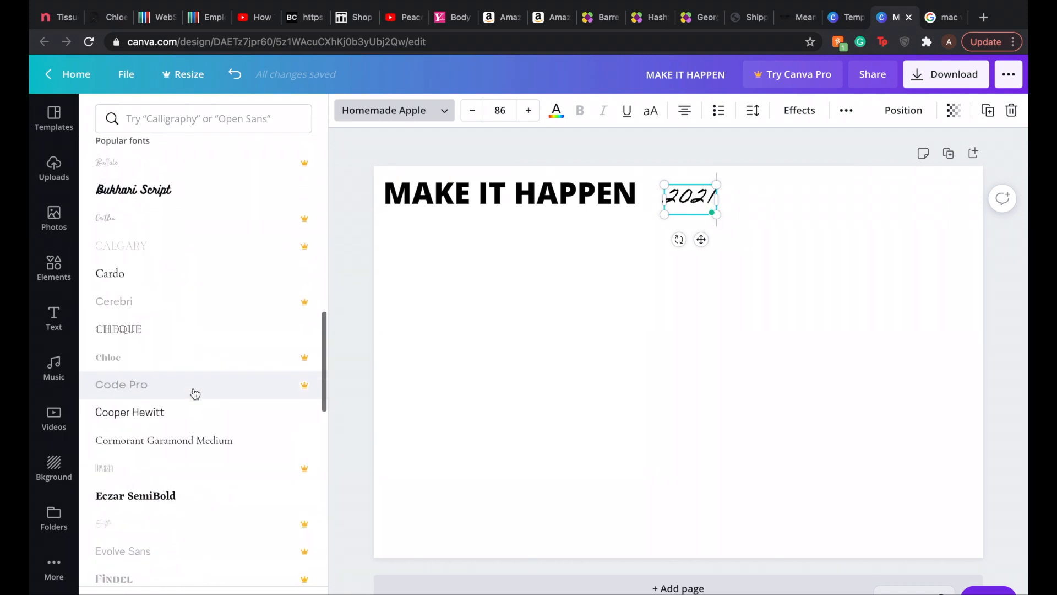
pyautogui.scroll(-10, 195, 394)
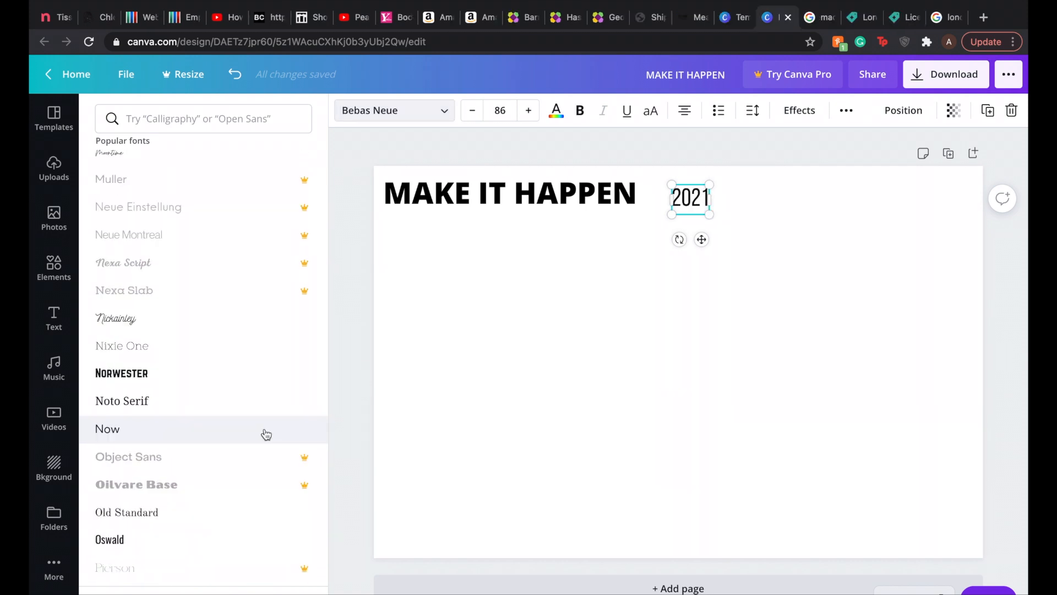
pyautogui.scroll(-5, 231, 440)
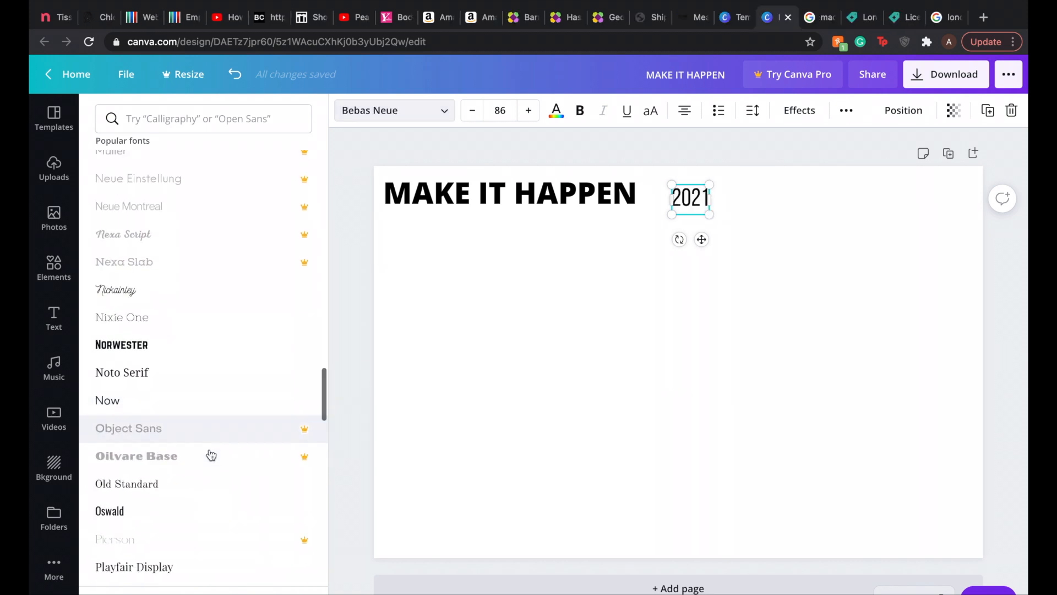
pyautogui.click(210, 431)
pyautogui.scroll(-8, 212, 432)
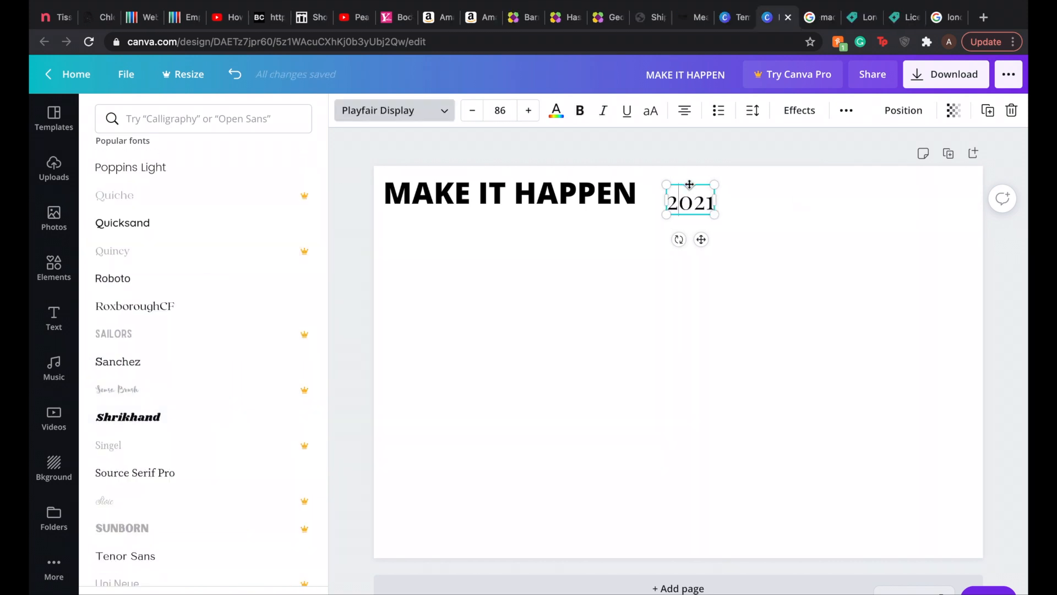
pyautogui.press('Escape')
# Step: Apply the recently used white marble background to the page and browse the other backgrounds and colours
pyautogui.click(54, 468)
pyautogui.click(130, 213)
pyautogui.scroll(-5, 160, 380)
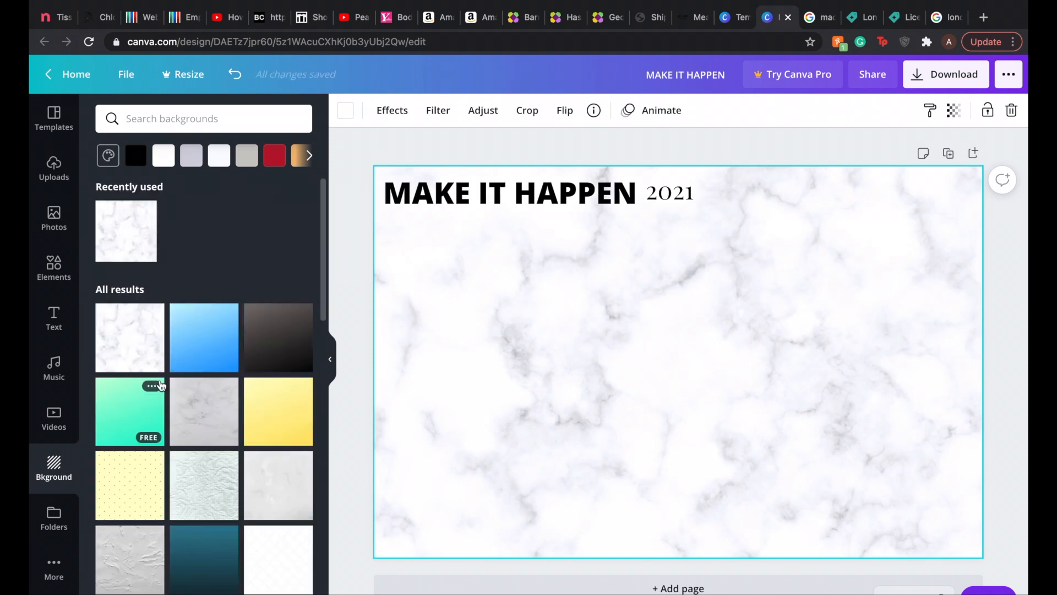
pyautogui.click(309, 156)
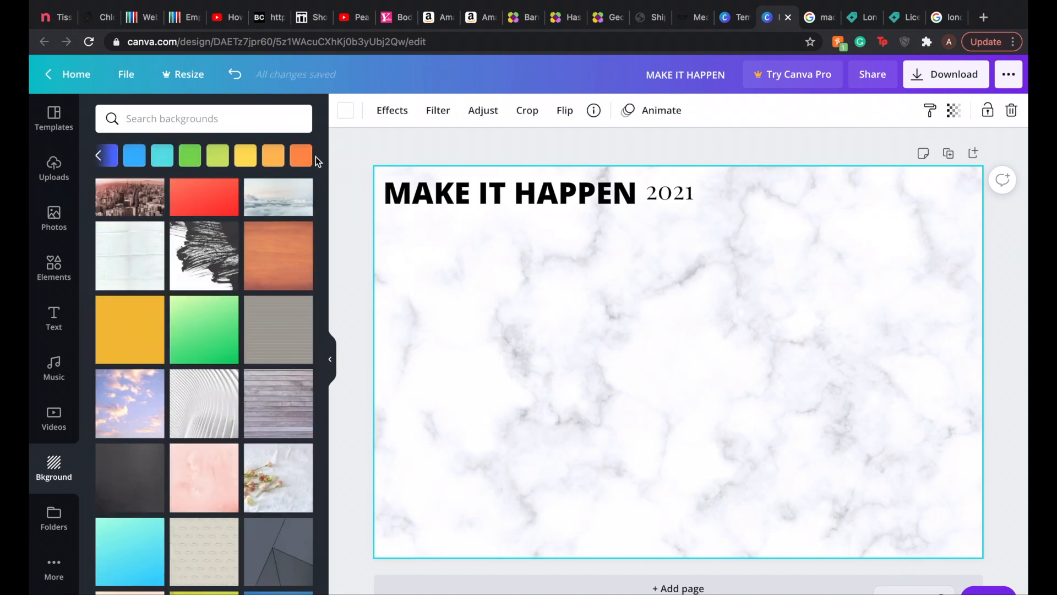
# Step: Place the YouTube logo image download-2.png from the Photos folder on the page and move it to the page's upper right
pyautogui.click(55, 221)
pyautogui.click(58, 180)
pyautogui.click(169, 127)
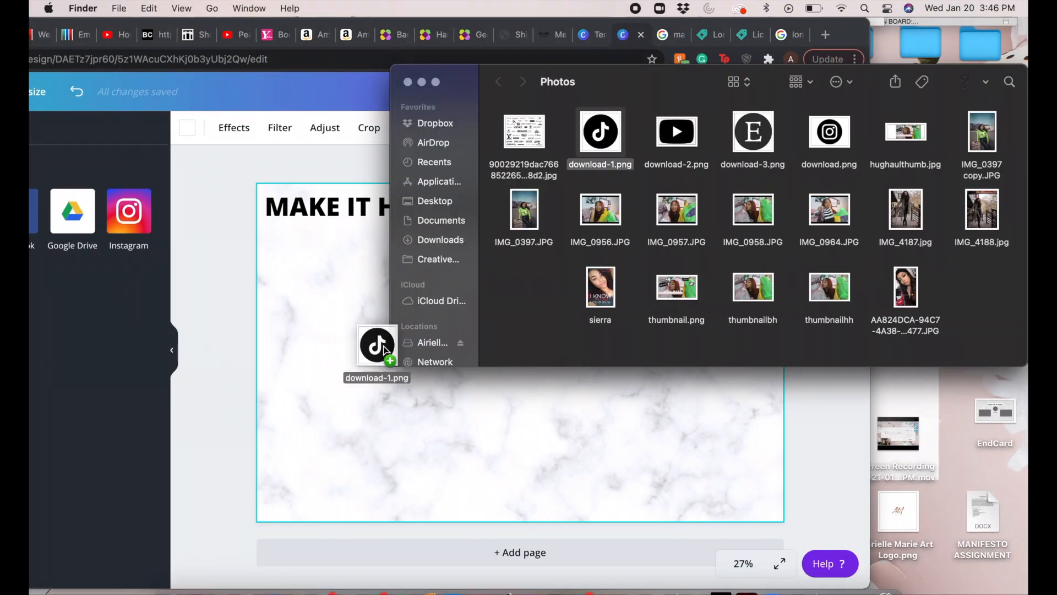
pyautogui.moveTo(377, 342); pyautogui.dragTo(518, 386)
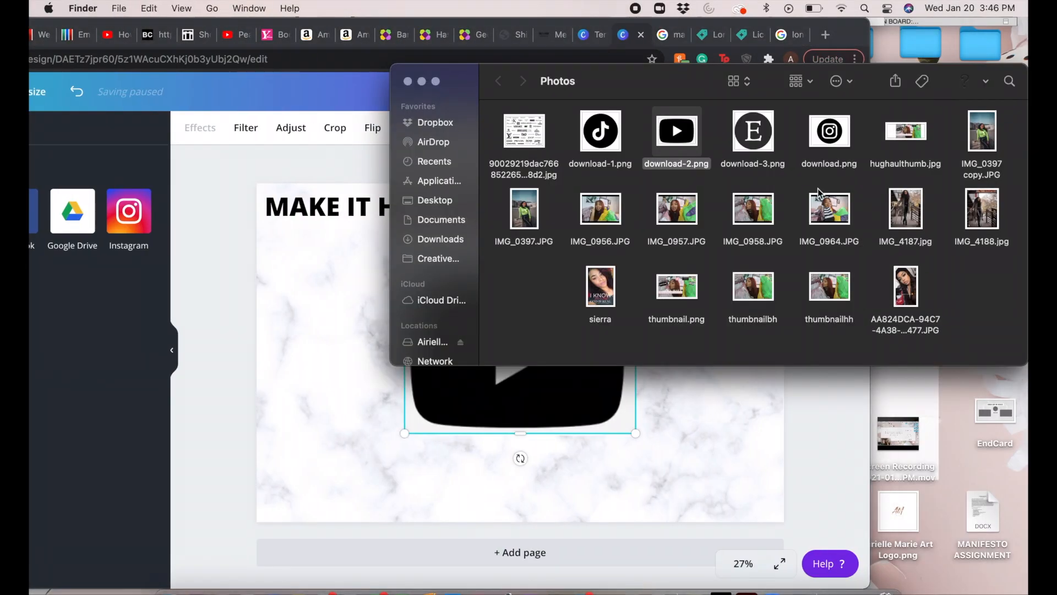
pyautogui.moveTo(521, 397); pyautogui.dragTo(617, 309)
# Step: Add the TikTok, Etsy and Instagram logo images from the Photos folder to the page
pyautogui.click(955, 88)
pyautogui.moveTo(753, 131); pyautogui.dragTo(521, 407)
pyautogui.click(889, 110)
pyautogui.moveTo(829, 131); pyautogui.dragTo(520, 408)
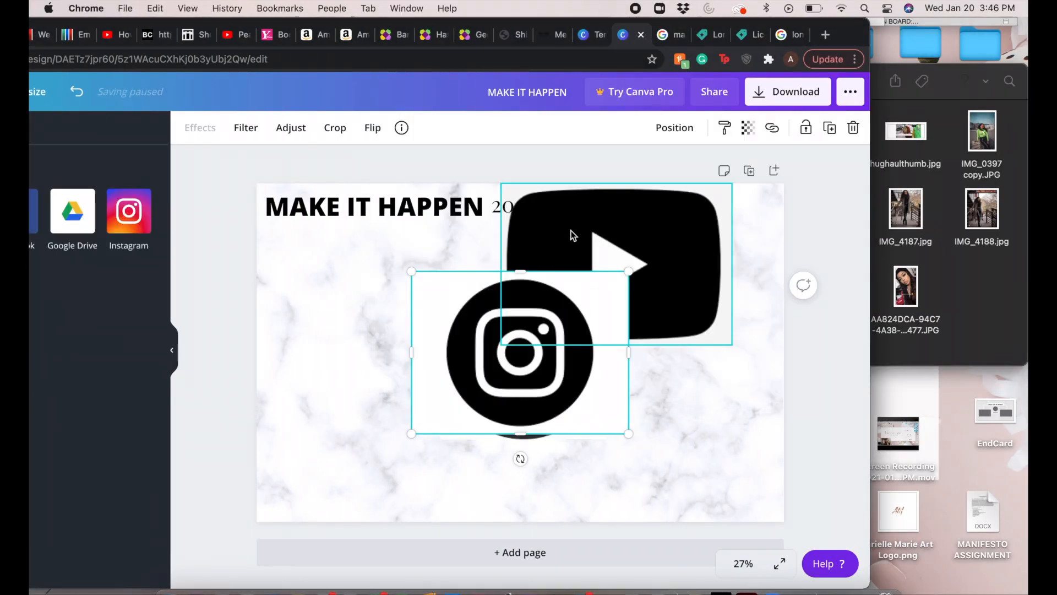
pyautogui.click(890, 111)
pyautogui.click(830, 163)
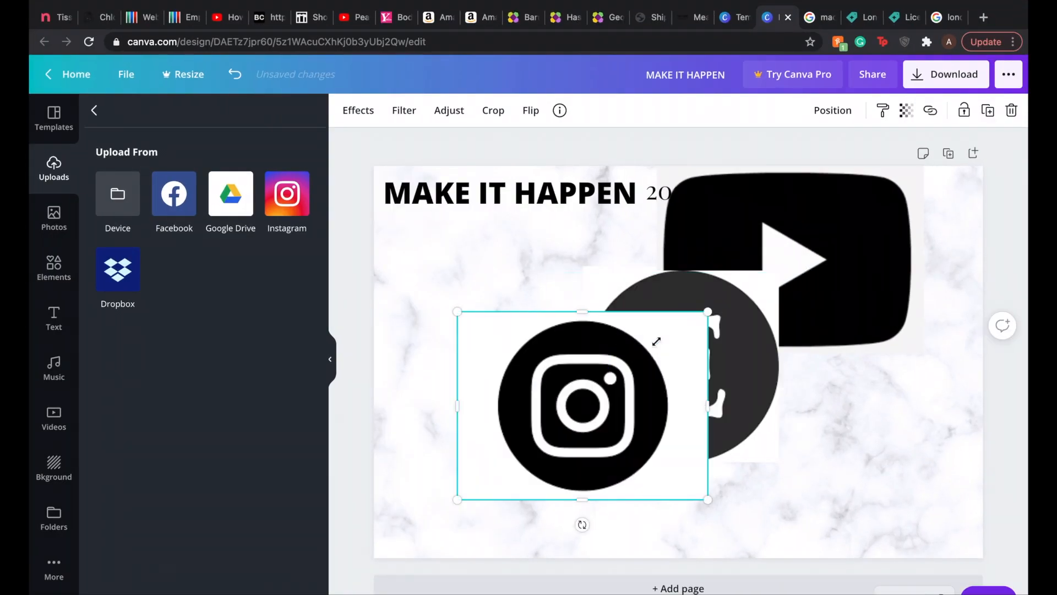
# Step: Shrink the overlapping social media logos and spread them apart across the page
pyautogui.moveTo(656, 341); pyautogui.dragTo(587, 402)
pyautogui.moveTo(522, 451); pyautogui.dragTo(467, 462)
pyautogui.moveTo(778, 270); pyautogui.dragTo(658, 390)
pyautogui.moveTo(623, 425); pyautogui.dragTo(467, 366)
pyautogui.moveTo(622, 388); pyautogui.dragTo(441, 290)
pyautogui.moveTo(595, 170); pyautogui.dragTo(477, 287)
pyautogui.moveTo(923, 166); pyautogui.dragTo(757, 286)
# Step: Resize the TikTok and Etsy logos to match and stack them in a column below the YouTube logo
pyautogui.moveTo(467, 286); pyautogui.dragTo(765, 401)
pyautogui.moveTo(798, 367); pyautogui.dragTo(781, 387)
pyautogui.moveTo(755, 412); pyautogui.dragTo(761, 348)
pyautogui.moveTo(477, 382); pyautogui.dragTo(762, 410)
pyautogui.moveTo(788, 361); pyautogui.dragTo(765, 384)
pyautogui.moveTo(743, 408); pyautogui.dragTo(761, 406)
# Step: Shrink the Instagram logo and align it directly below the Etsy logo in the column
pyautogui.click(467, 462)
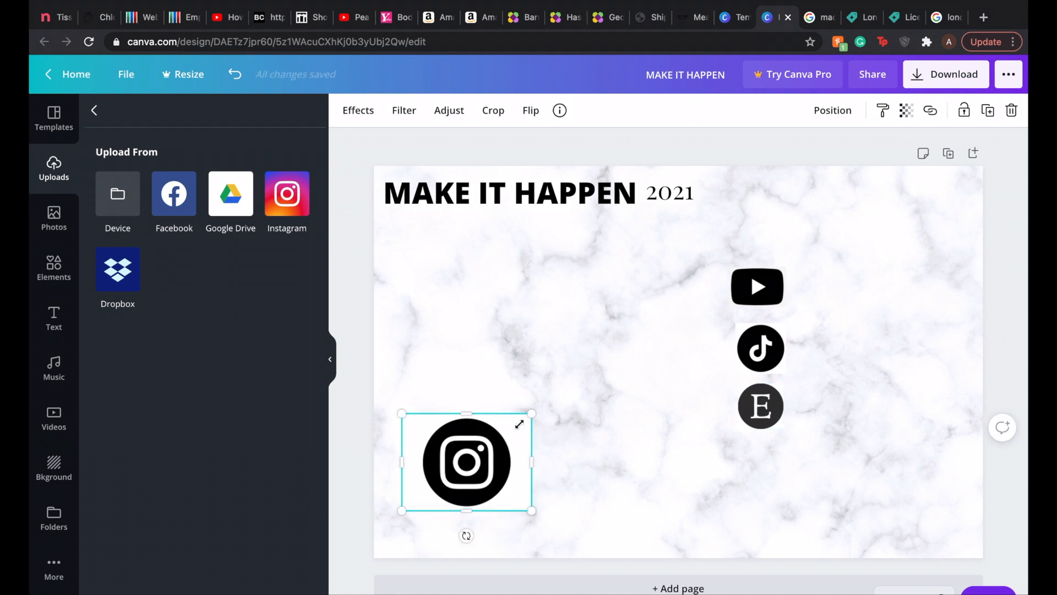
pyautogui.moveTo(530, 414); pyautogui.dragTo(474, 456)
pyautogui.moveTo(441, 483); pyautogui.dragTo(767, 462)
pyautogui.moveTo(729, 462); pyautogui.dragTo(735, 463)
pyautogui.moveTo(799, 463); pyautogui.dragTo(787, 463)
pyautogui.click(831, 472)
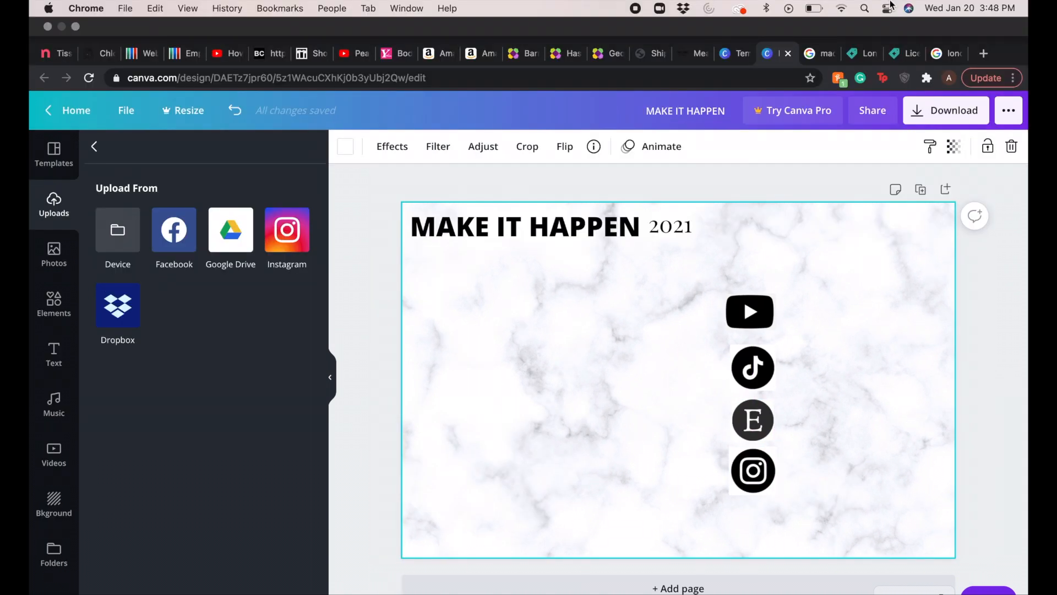
# Step: Shrink the YouTube logo slightly and move it closer above the TikTok logo, in line with the column
pyautogui.click(761, 289)
pyautogui.moveTo(784, 268); pyautogui.dragTo(781, 276)
pyautogui.moveTo(755, 299)
pyautogui.mouseDown()
pyautogui.moveTo(764, 274)
pyautogui.moveTo(793, 293)
pyautogui.moveTo(738, 295)
pyautogui.mouseUp()
pyautogui.click(821, 302)
pyautogui.click(771, 293)
pyautogui.click(840, 291)
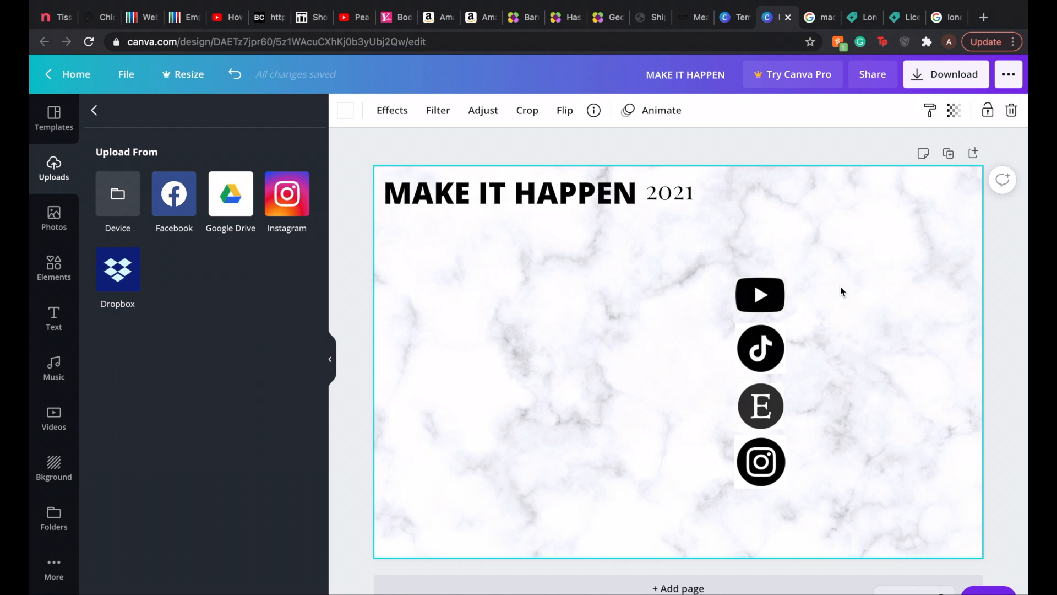
# Step: Add a CONSISTENCY heading beside the logo column and a CONFIDENCE subheading beneath it
pyautogui.moveTo(456, 5)
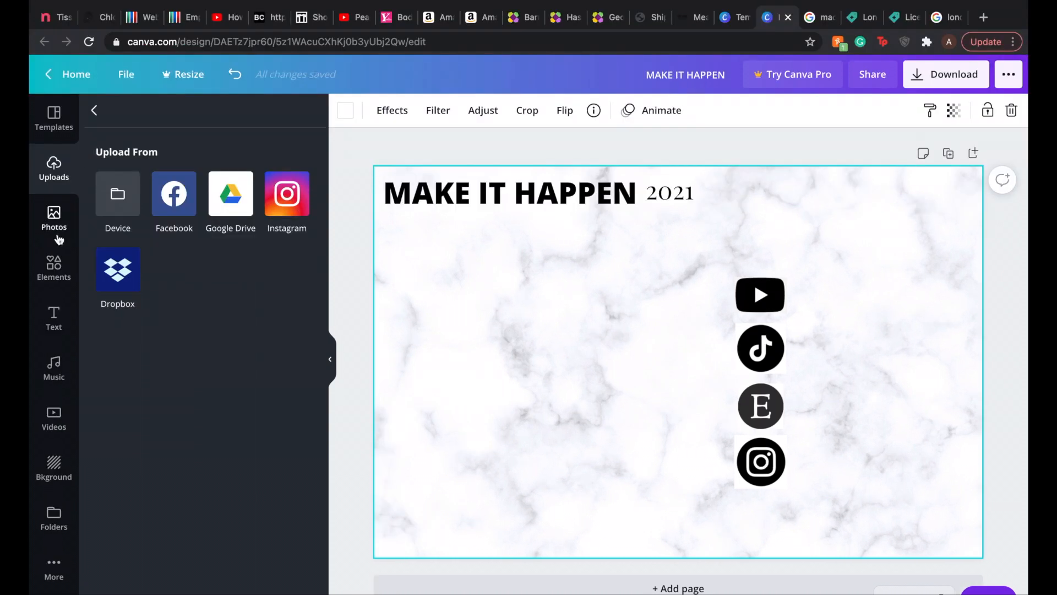
pyautogui.click(54, 317)
pyautogui.click(178, 185)
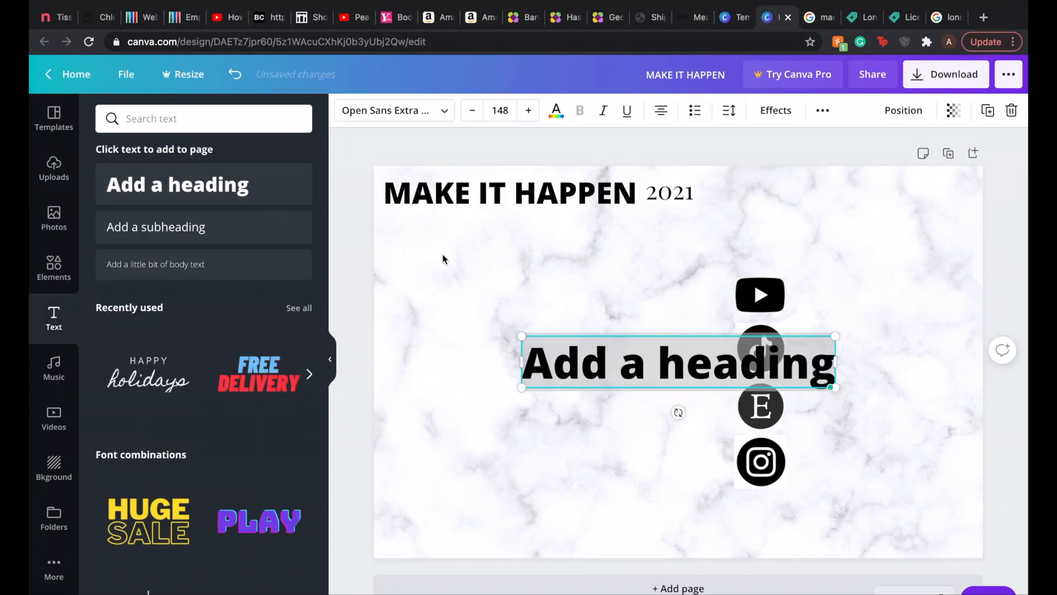
pyautogui.write('CONSISTENCY')
pyautogui.moveTo(599, 335); pyautogui.dragTo(501, 246)
pyautogui.click(156, 227)
pyautogui.write('CONFIDENCE')
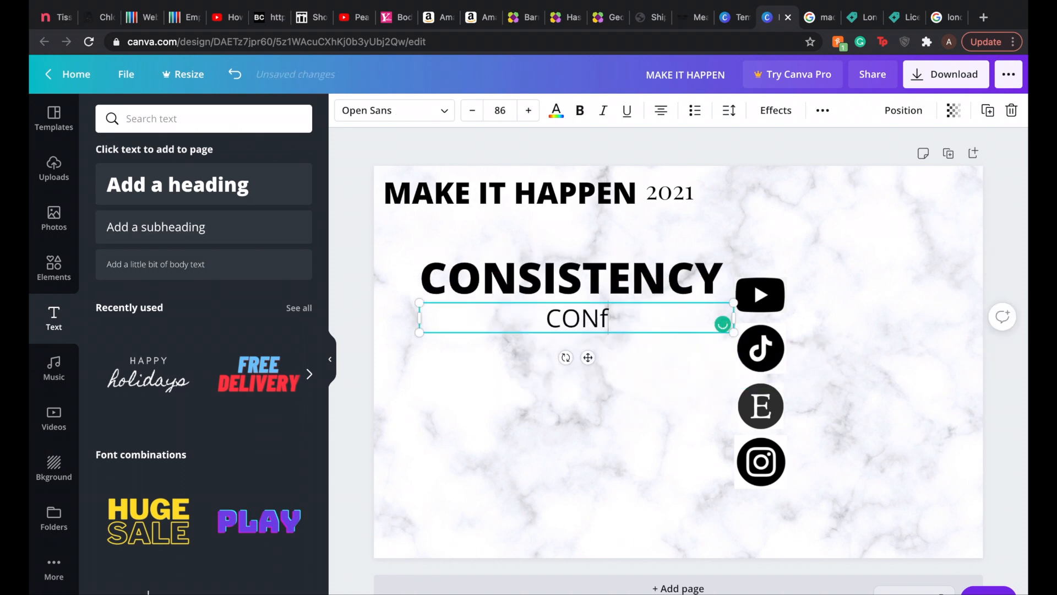
pyautogui.click(395, 408)
# Step: Add two subheadings reading "Faith without works is dead", in quotation marks, and WORTH
pyautogui.click(156, 227)
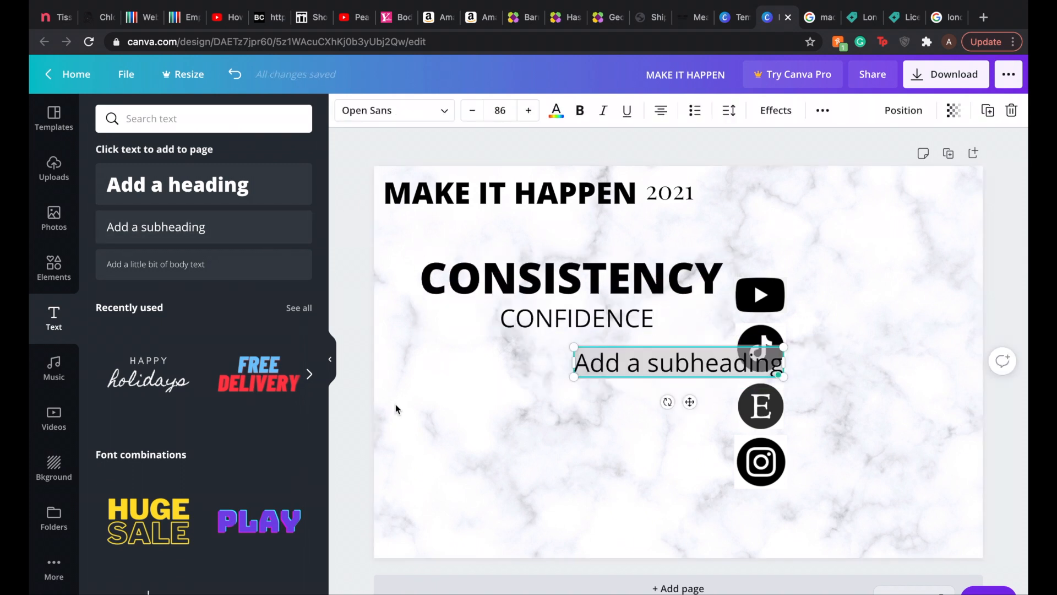
pyautogui.write('"Faith without works is dead"')
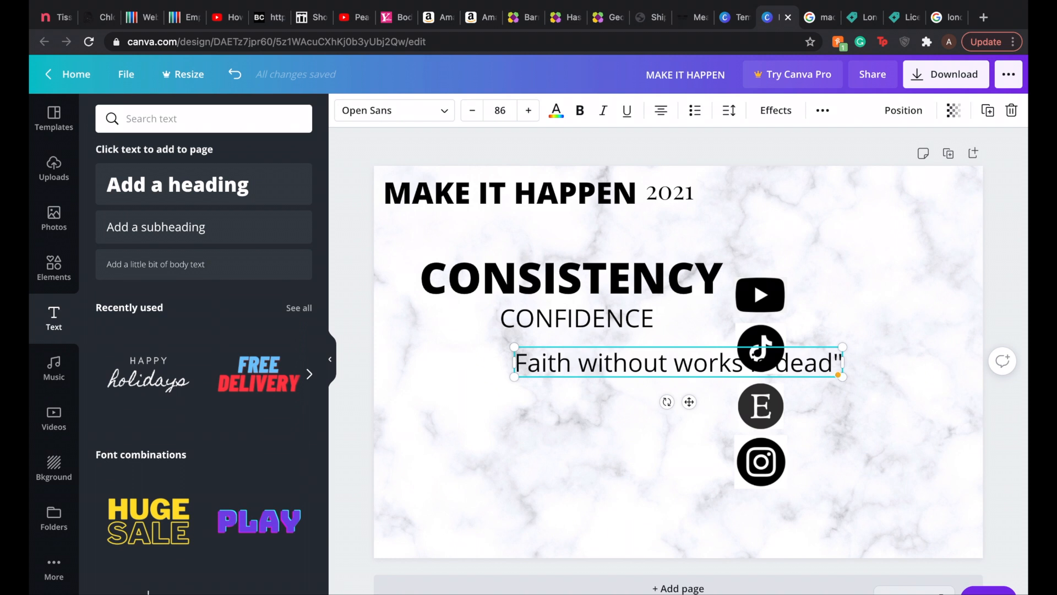
pyautogui.write('"')
pyautogui.click(283, 228)
pyautogui.write('WORTH')
# Step: Add three more subheadings reading SUCCESSFUL RELATIONSHIPS, HAPPINESS and STRONGER RELATIONSHIP WITH GOD
pyautogui.click(136, 228)
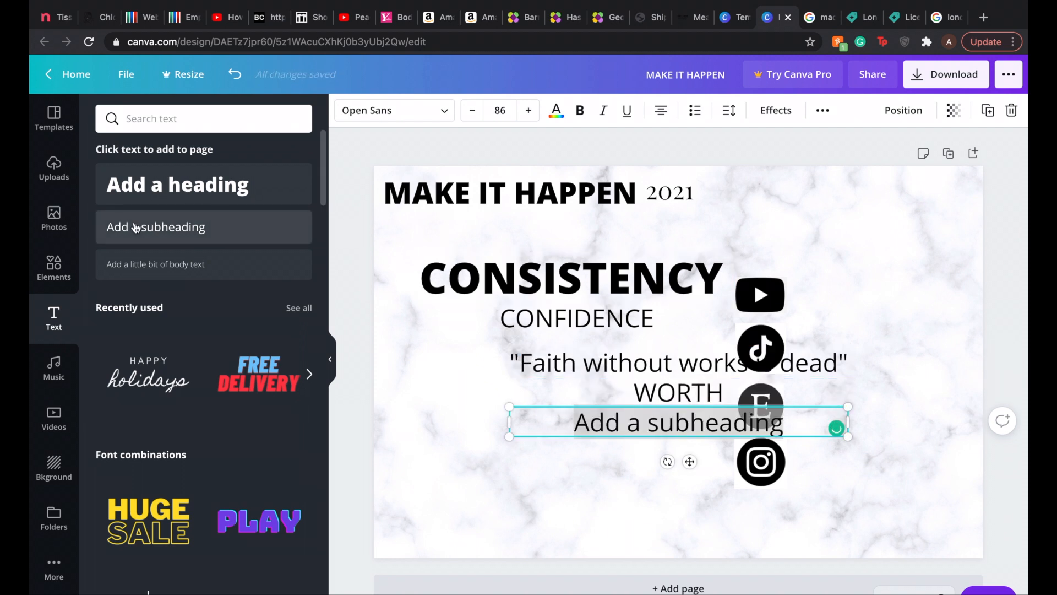
pyautogui.write('SUCCESSFUL RELATIONSHIPS')
pyautogui.click(154, 229)
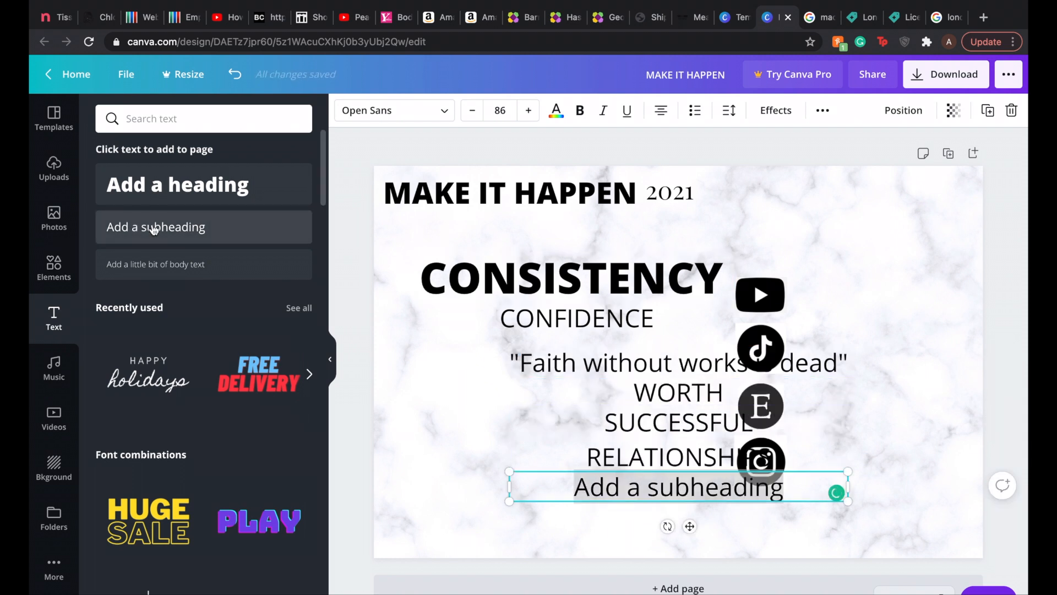
pyautogui.write('HAPPINESS')
pyautogui.click(134, 237)
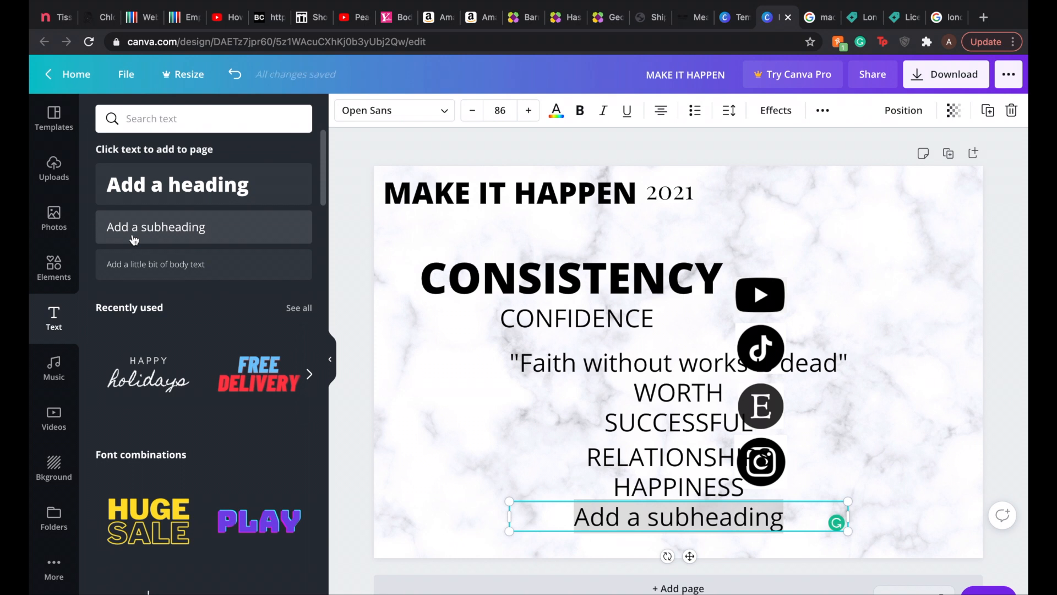
pyautogui.write('STRONGER RELATIONSHIP WITH GOD')
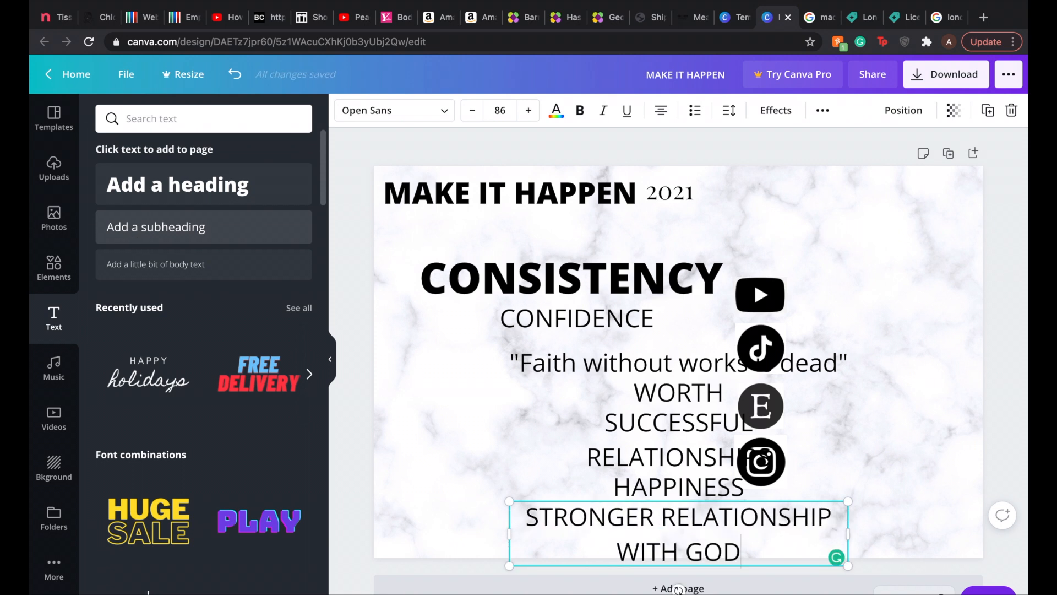
# Step: Move the CONSISTENCY heading up and right below the title and set it in bold Playfair Display
pyautogui.moveTo(596, 269); pyautogui.dragTo(734, 221)
pyautogui.click(431, 115)
pyautogui.click(308, 171)
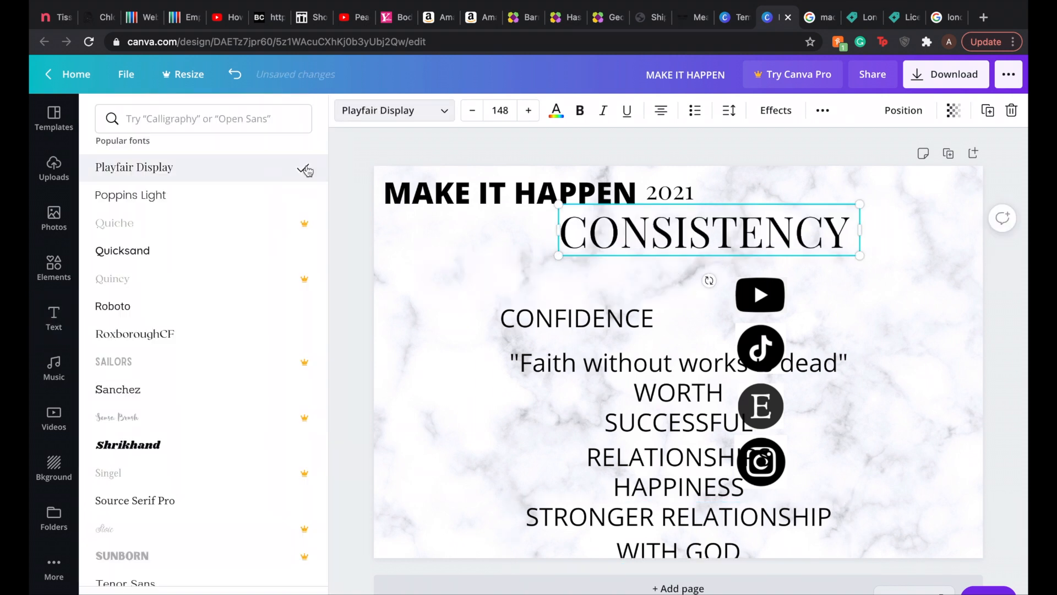
pyautogui.click(581, 115)
# Step: Set the MAKE IT HAPPEN title's font to Playfair Display and make it bold
pyautogui.click(586, 194)
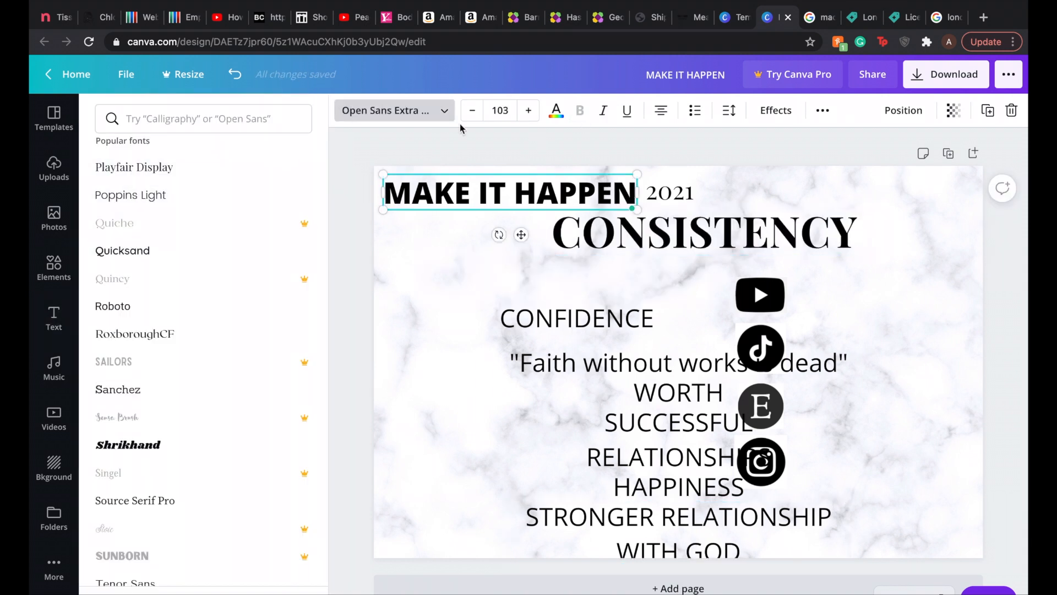
pyautogui.click(430, 115)
pyautogui.click(242, 168)
pyautogui.click(580, 110)
pyautogui.click(845, 240)
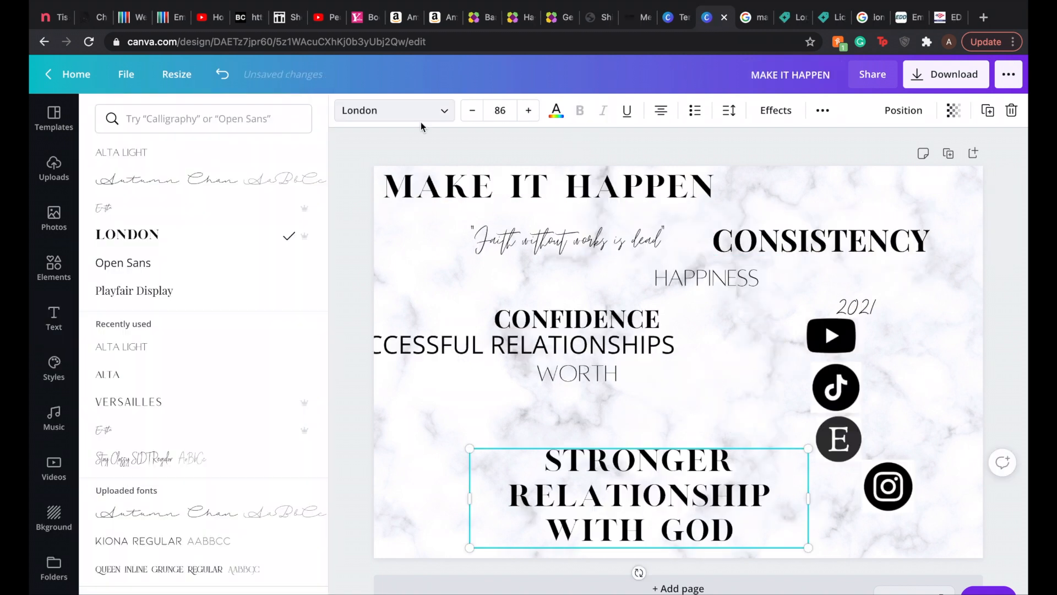
# Step: Reduce the font size of the STRONGER RELATIONSHIP WITH GOD text to 72
pyautogui.click(477, 114)
pyautogui.click(473, 112)
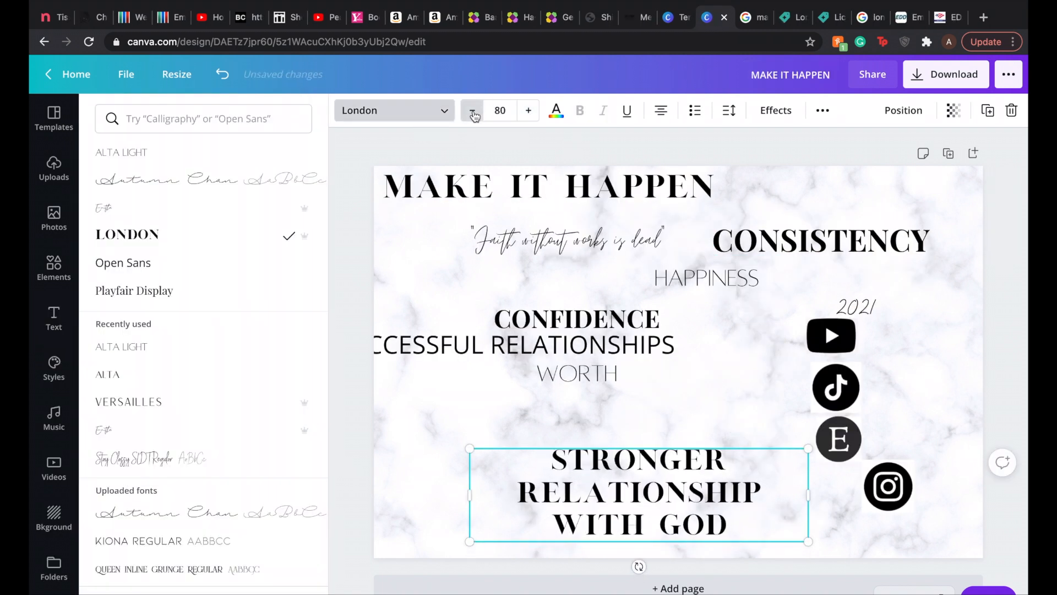
pyautogui.click(473, 112)
pyautogui.click(474, 111)
pyautogui.click(473, 112)
pyautogui.click(474, 112)
pyautogui.click(474, 112)
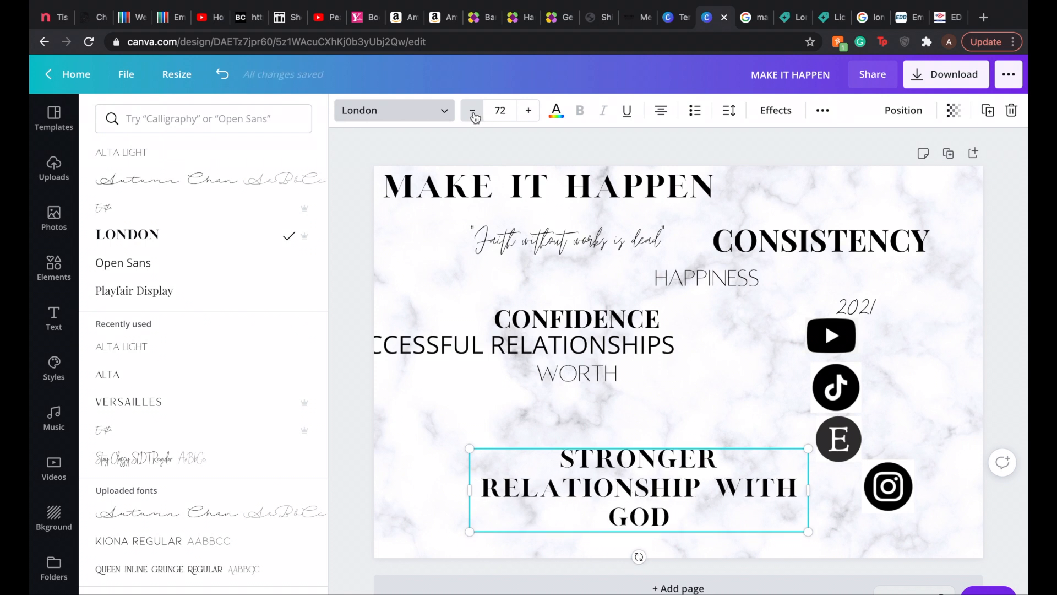
# Step: Replace the STRONGER RELATIONSHIP WITH GOD text with SPIRITUAL GROWTH and scale it down
pyautogui.click(682, 515)
pyautogui.press('super+a')
pyautogui.write('SPIRITUAL GROWTH')
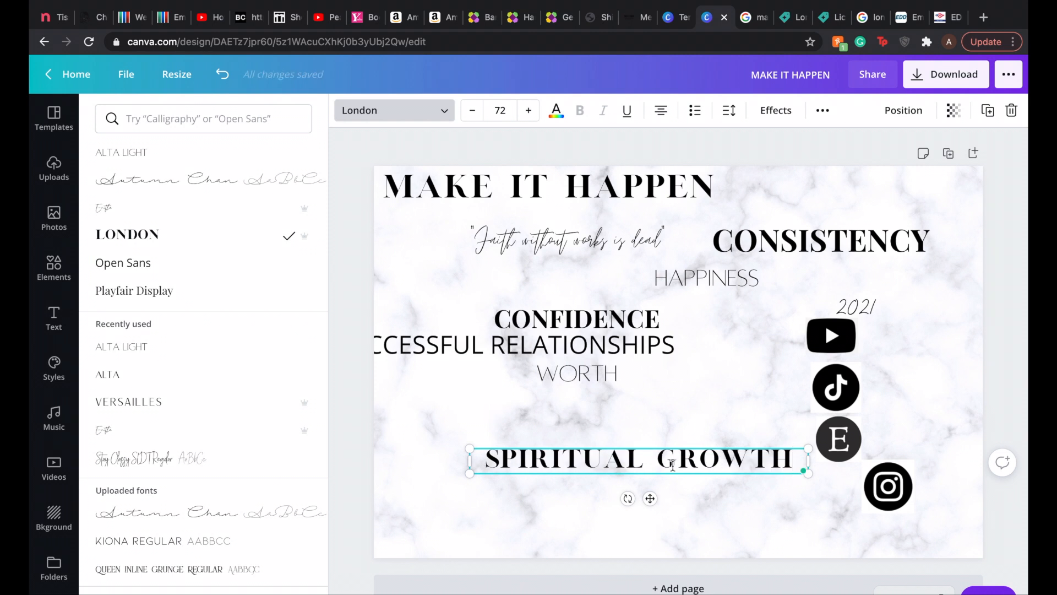
pyautogui.moveTo(808, 473); pyautogui.dragTo(745, 469)
# Step: Move the SUCCESSFUL RELATIONSHIPS text fully inside the page and set its font to Alta Light
pyautogui.moveTo(539, 345); pyautogui.dragTo(635, 344)
pyautogui.click(194, 157)
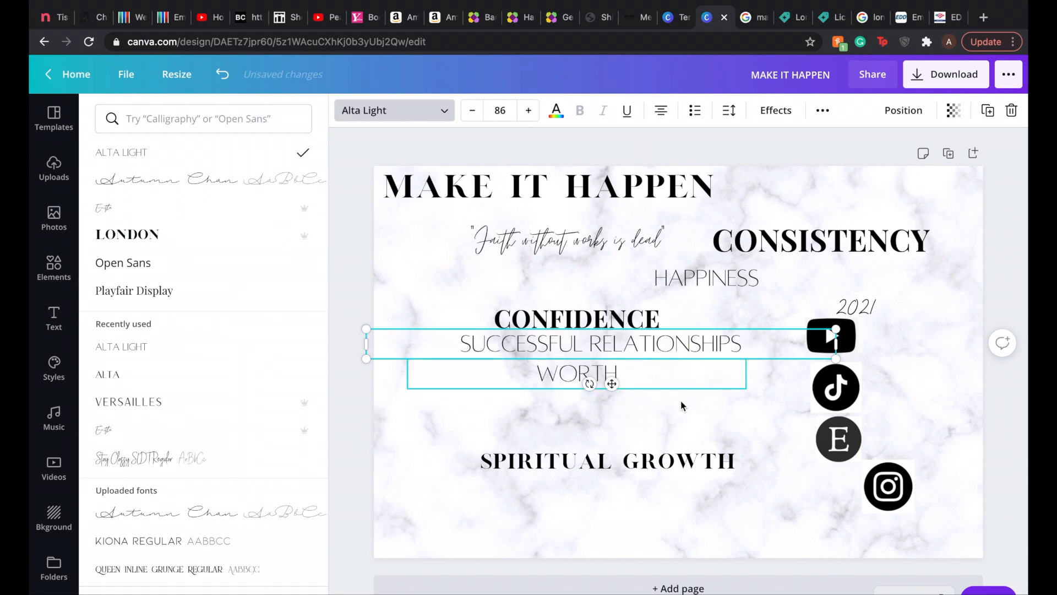
pyautogui.click(910, 362)
pyautogui.press('super+z')
pyautogui.click(841, 386)
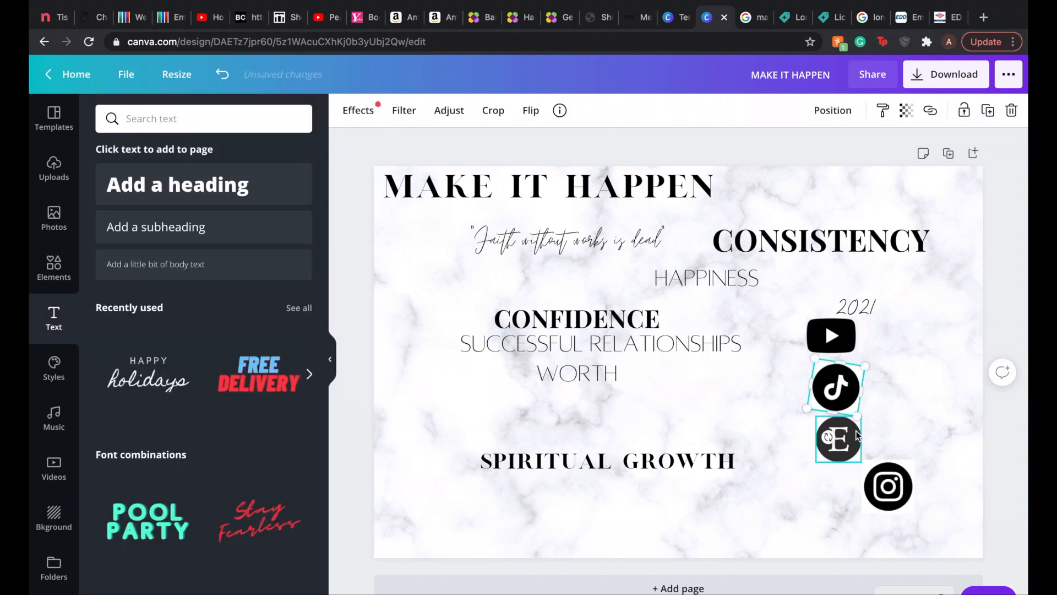
pyautogui.click(926, 312)
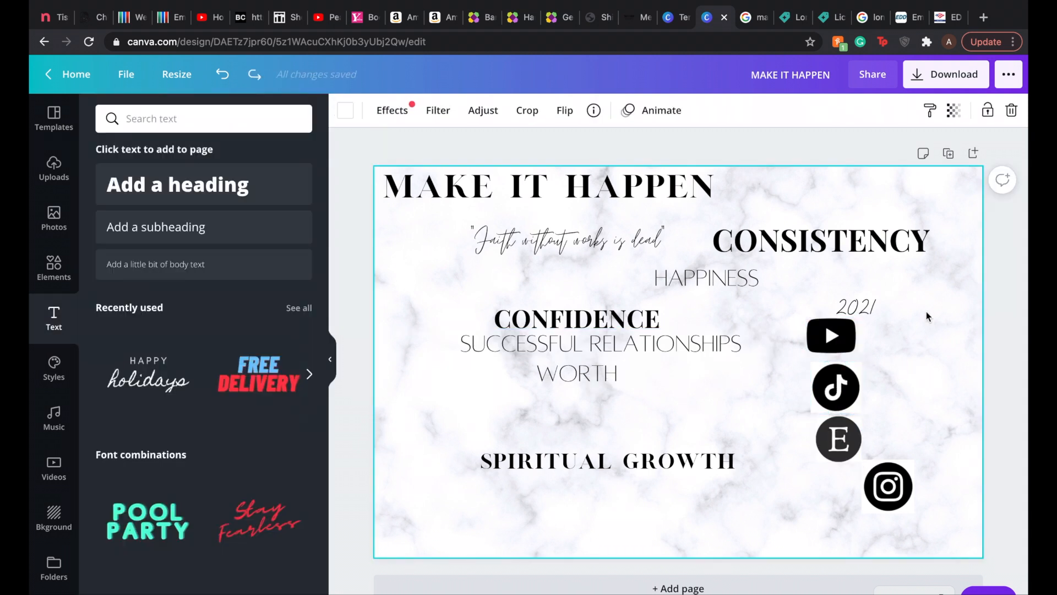
# Step: Move the CONSISTENCY text to the page's upper right and scale it down to size 77.6
pyautogui.moveTo(825, 241); pyautogui.dragTo(860, 223)
pyautogui.moveTo(974, 202); pyautogui.dragTo(914, 212)
pyautogui.moveTo(852, 228); pyautogui.dragTo(878, 223)
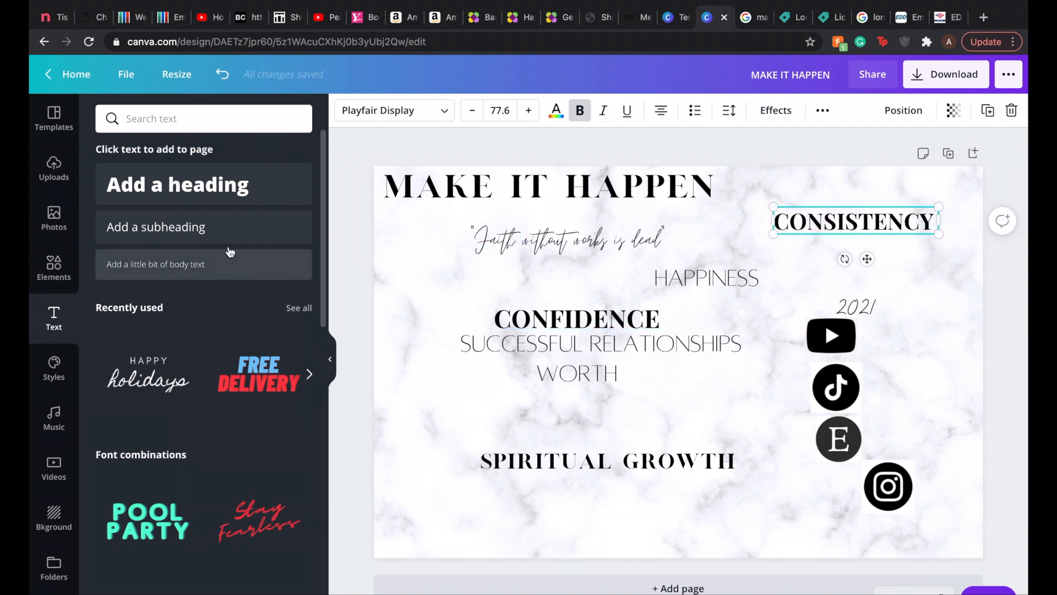
# Step: Add a Self Care subheading below CONSISTENCY and change its font to a handwritten script style
pyautogui.click(220, 231)
pyautogui.write('Self Care')
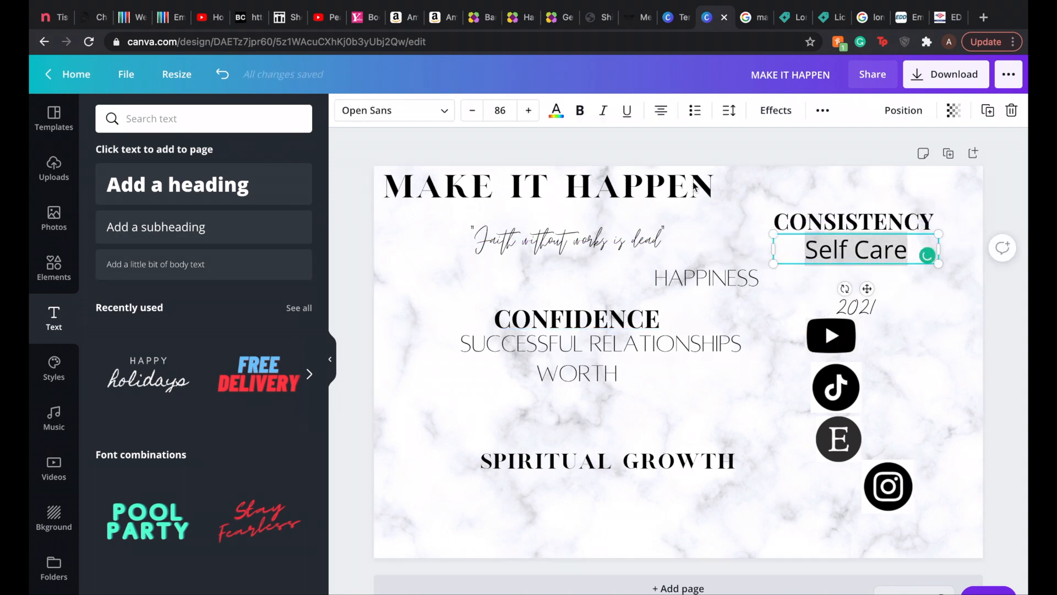
pyautogui.click(445, 110)
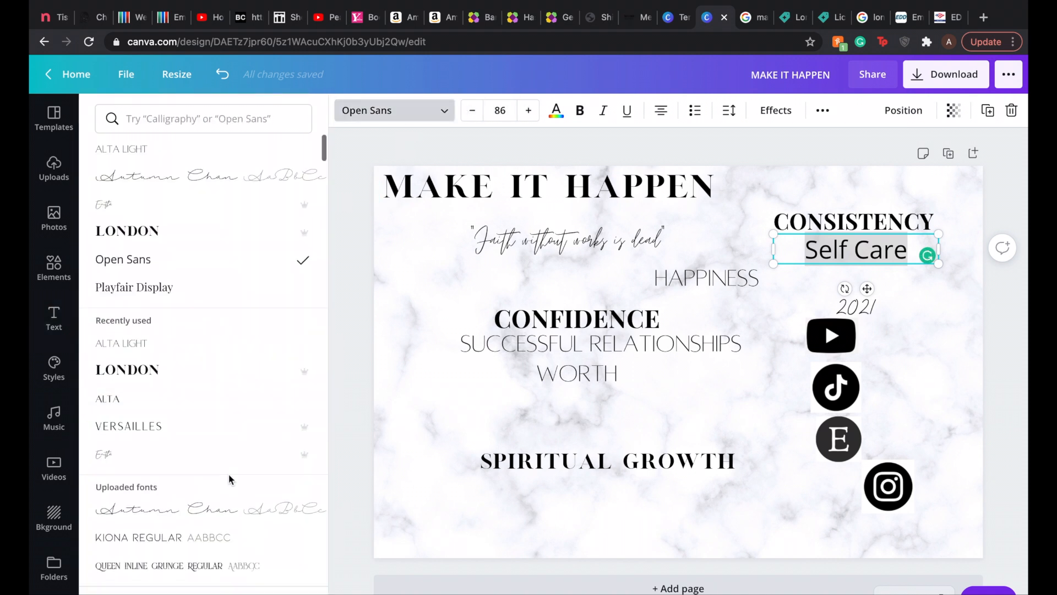
pyautogui.click(300, 455)
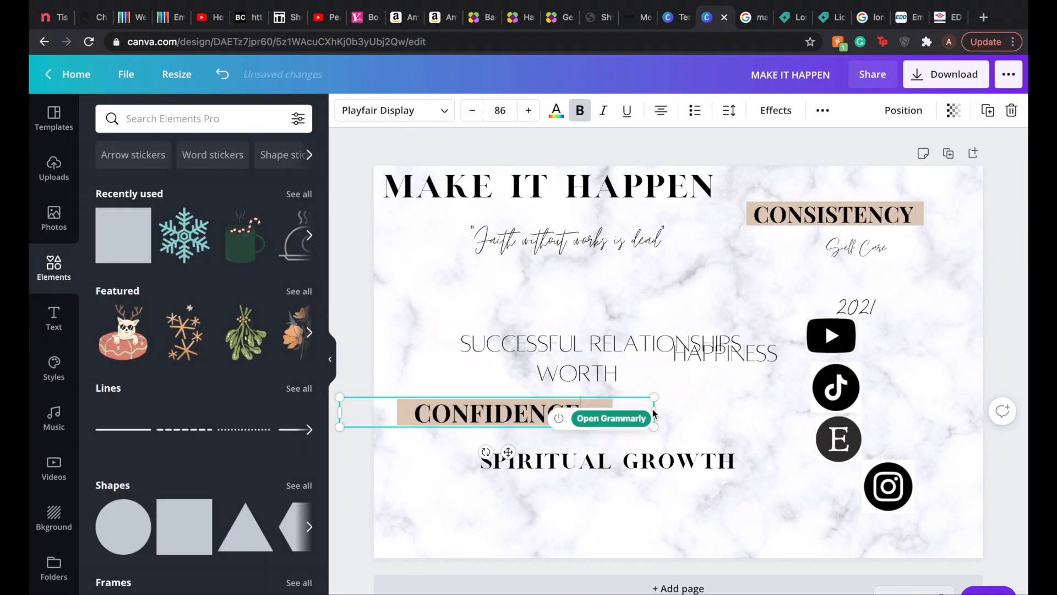
# Step: Narrow the CONFIDENCE text box over its tan rectangle by pulling in the box's left edge
pyautogui.moveTo(654, 413); pyautogui.dragTo(601, 413)
pyautogui.click(222, 74)
pyautogui.click(394, 352)
pyautogui.click(401, 417)
pyautogui.moveTo(340, 411); pyautogui.dragTo(355, 411)
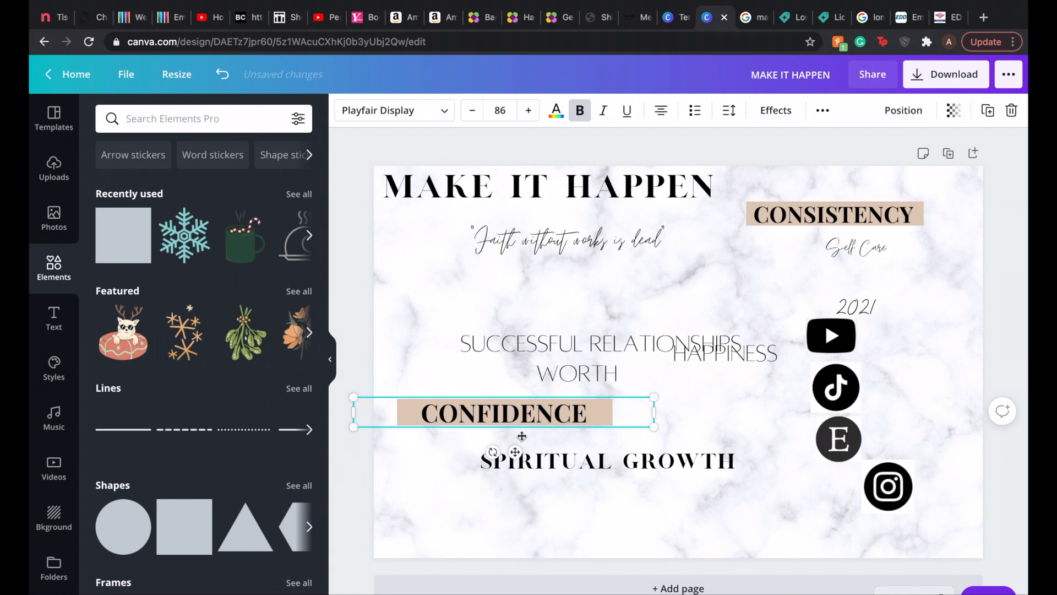
# Step: Lower the CONFIDENCE text, fit its tan rectangle behind it, and shift the SPIRITUAL GROWTH text down and right clear of both
pyautogui.moveTo(522, 436); pyautogui.dragTo(522, 467)
pyautogui.click(552, 411)
pyautogui.moveTo(553, 410); pyautogui.dragTo(587, 446)
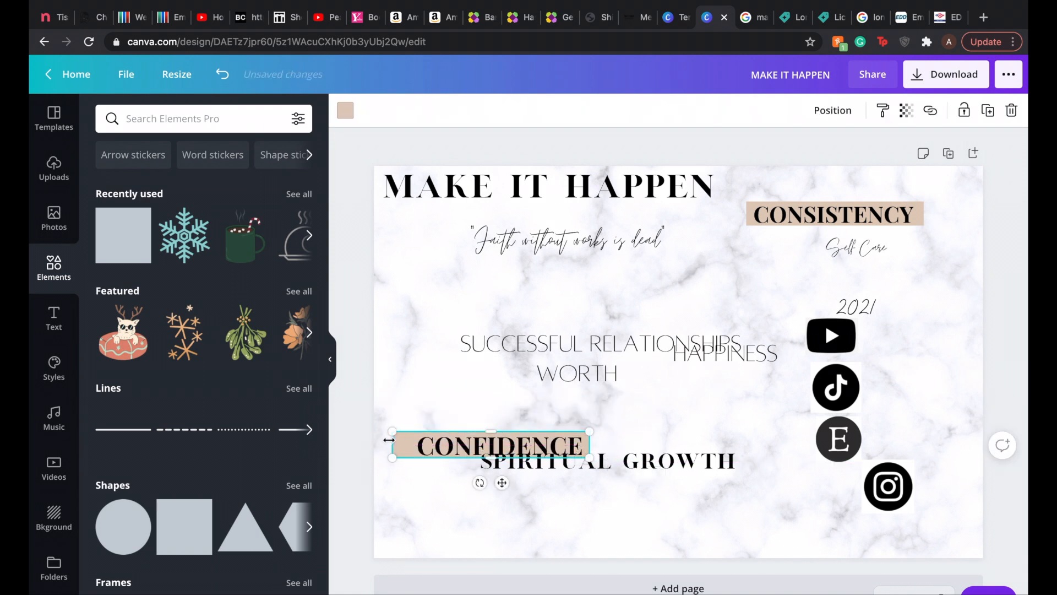
pyautogui.moveTo(391, 442); pyautogui.dragTo(412, 445)
pyautogui.click(398, 559)
pyautogui.moveTo(662, 465); pyautogui.dragTo(732, 498)
# Step: Search Google in a new browser tab for nude aesthetics and look through the image results
pyautogui.click(983, 22)
pyautogui.write('nude asthetics')
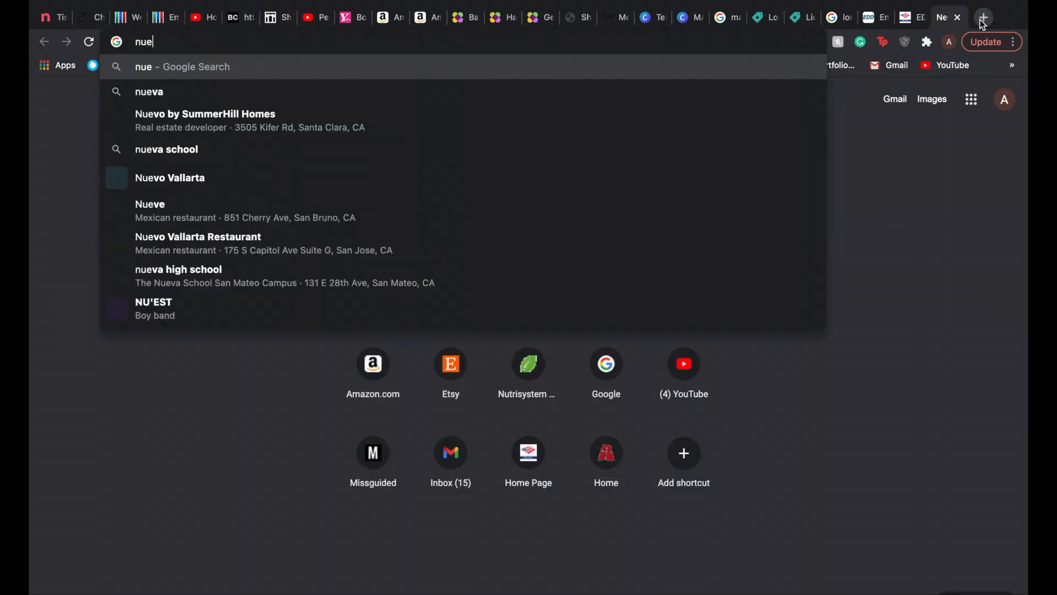
pyautogui.press('Return')
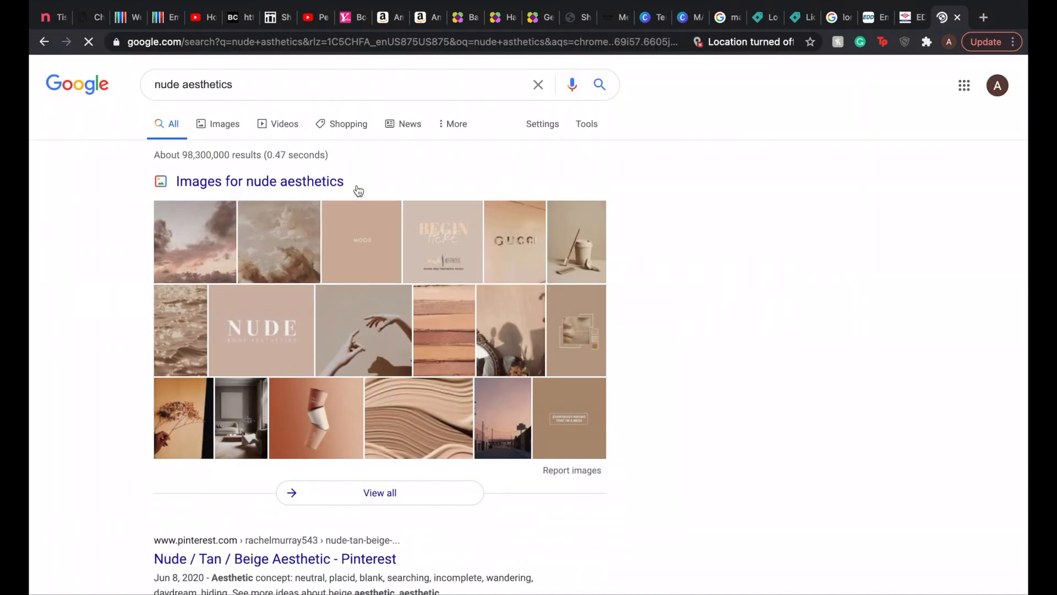
pyautogui.click(217, 135)
pyautogui.scroll(-15, 342, 436)
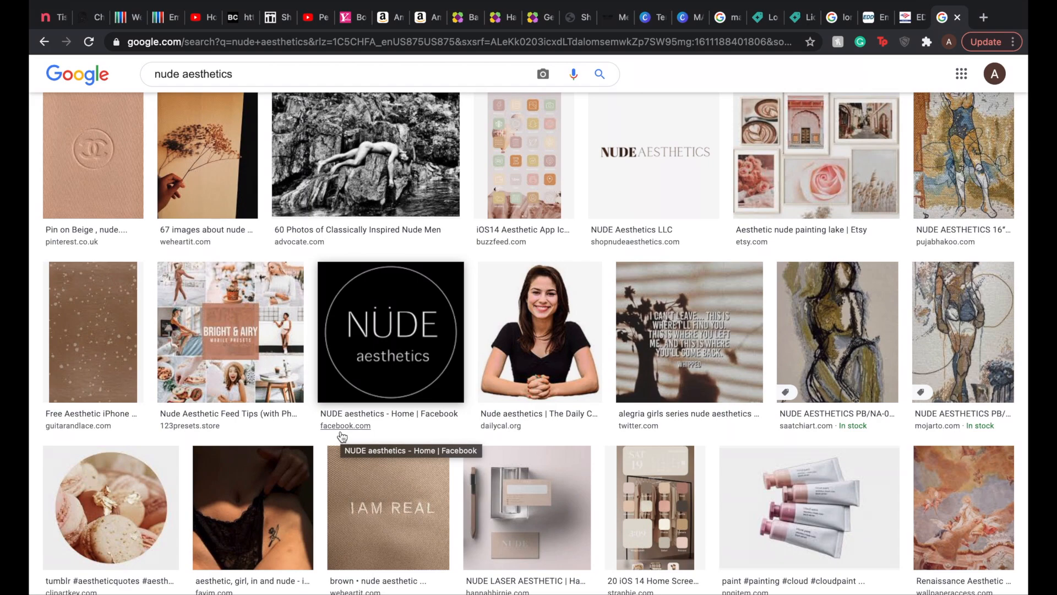
pyautogui.scroll(-20, 342, 436)
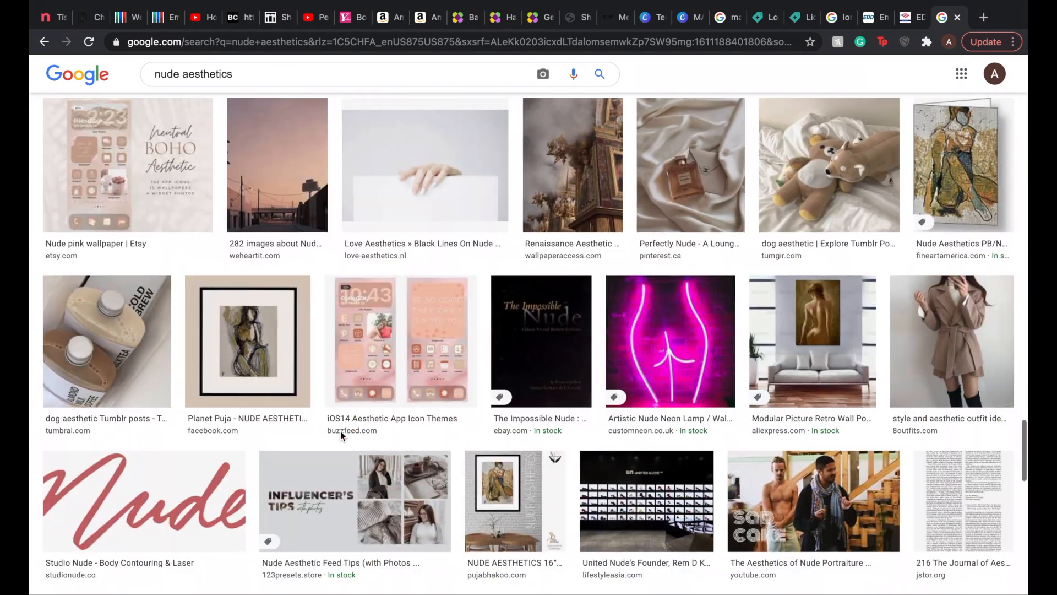
pyautogui.scroll(-1, 340, 435)
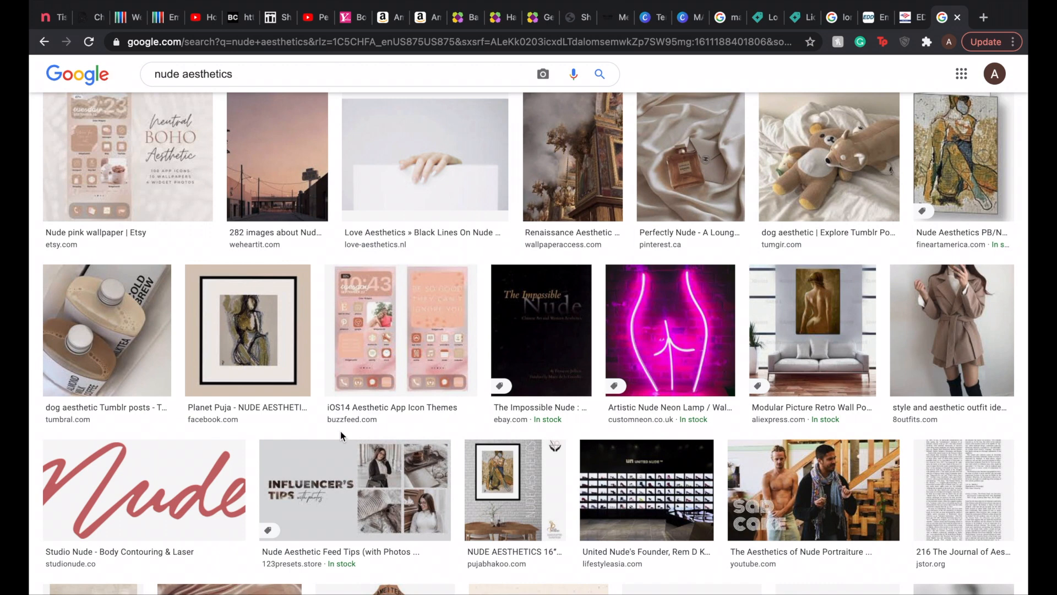
# Step: Leave the Google image results and open Pinterest in the same browser tab
pyautogui.scroll(-6, 340, 432)
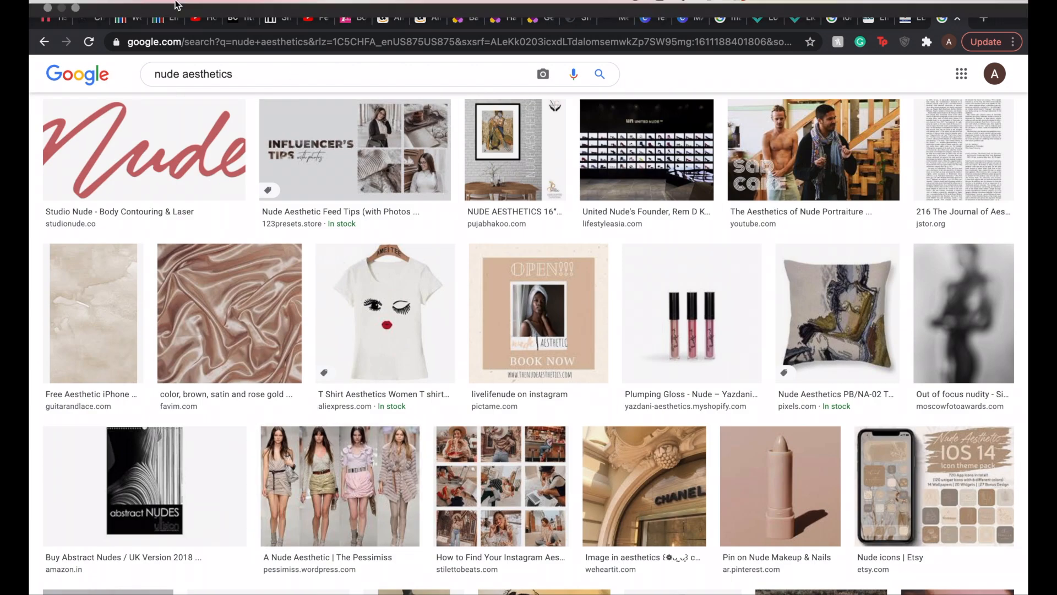
pyautogui.click(68, 27)
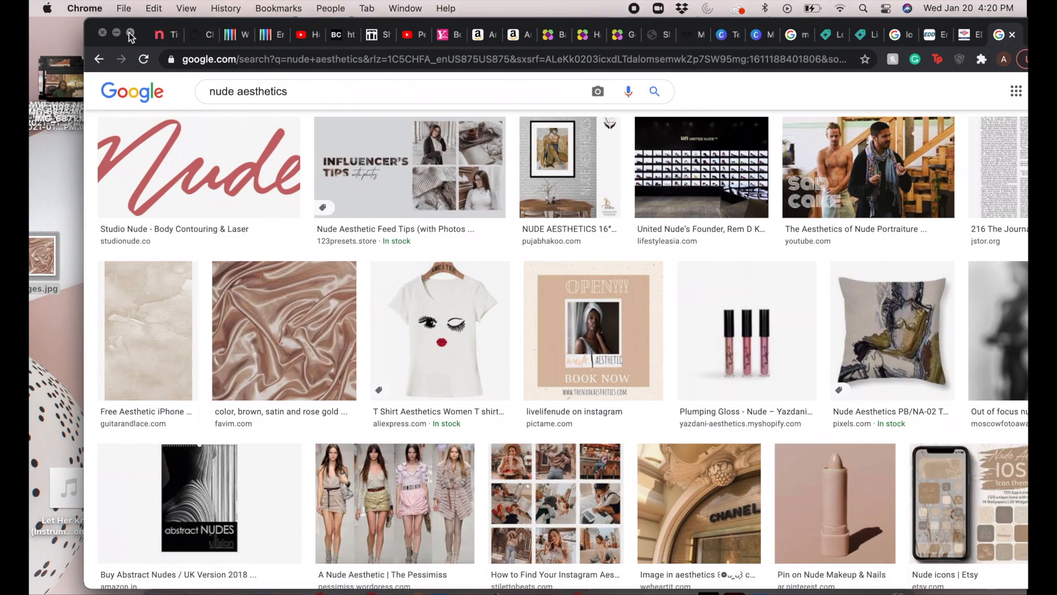
pyautogui.click(131, 33)
pyautogui.click(773, 48)
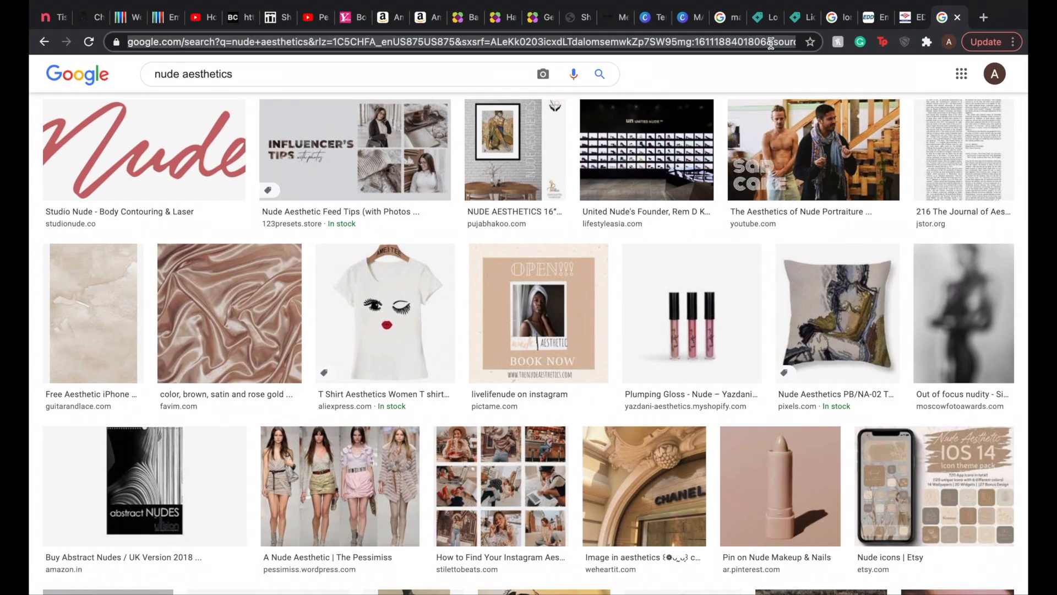
pyautogui.write('punt')
pyautogui.press('BackSpace')
pyautogui.press('BackSpace')
pyautogui.press('BackSpace')
pyautogui.write('interest')
pyautogui.press('Return')
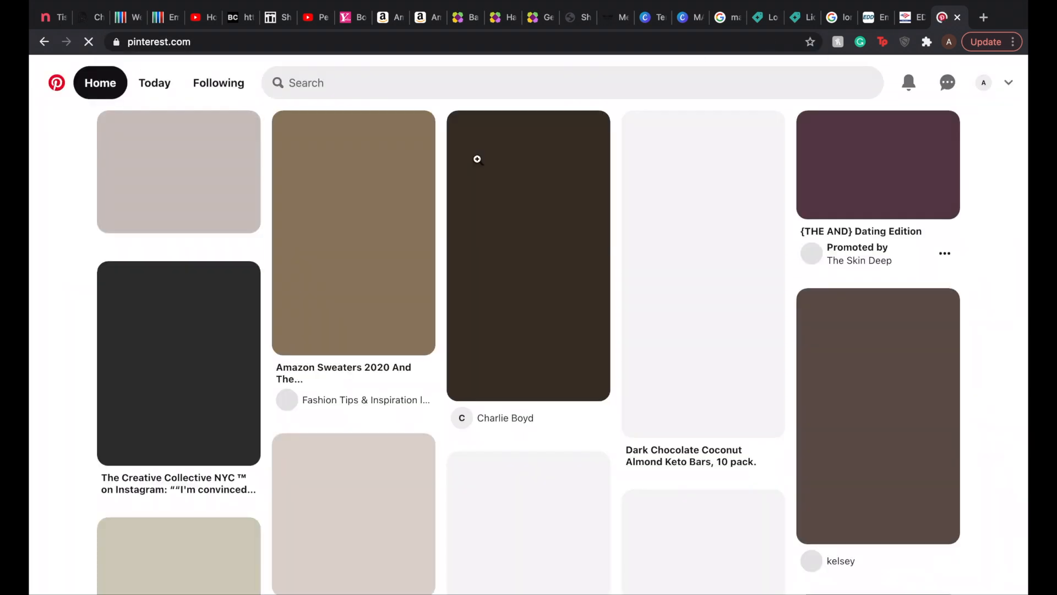
# Step: Search Pinterest for nude aesthetic
pyautogui.click(448, 83)
pyautogui.write('nude aestheti')
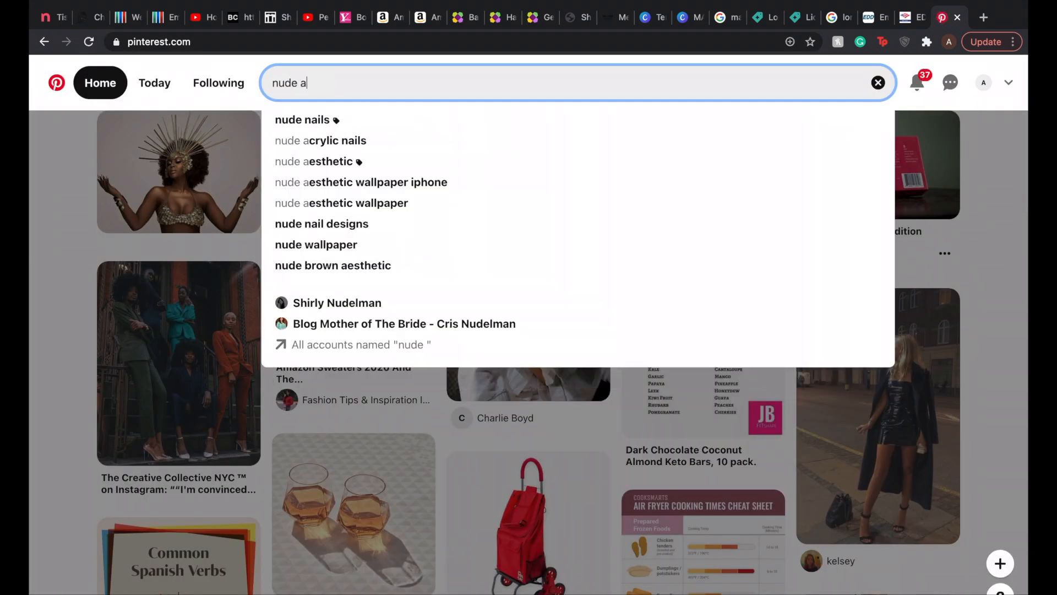
pyautogui.press('Return')
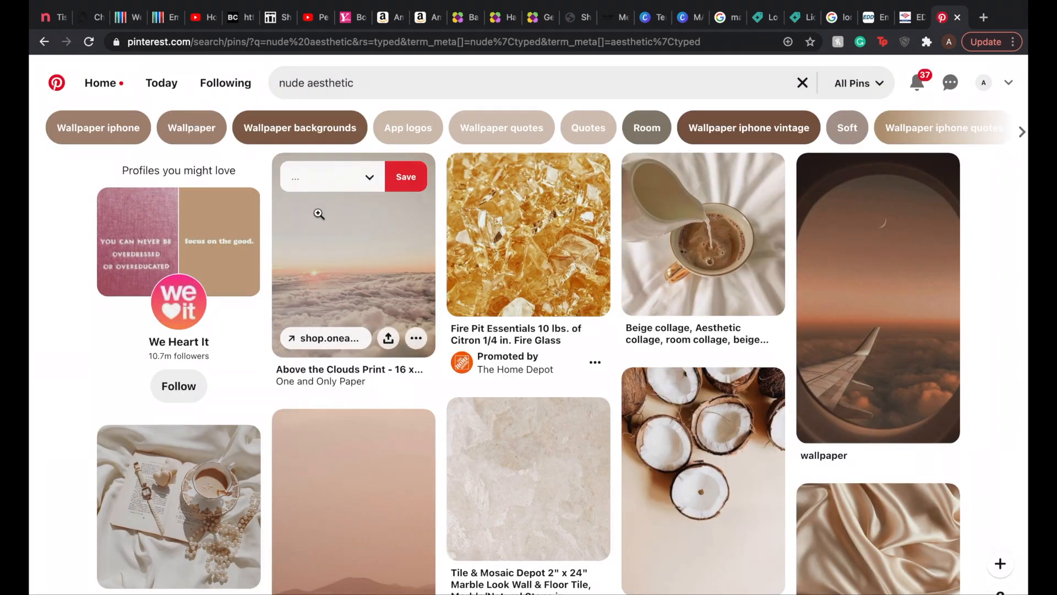
# Step: Take the browser out of full screen and save the pampas grass and beige puffer jackets pin images to the desktop
pyautogui.scroll(-10, 316, 213)
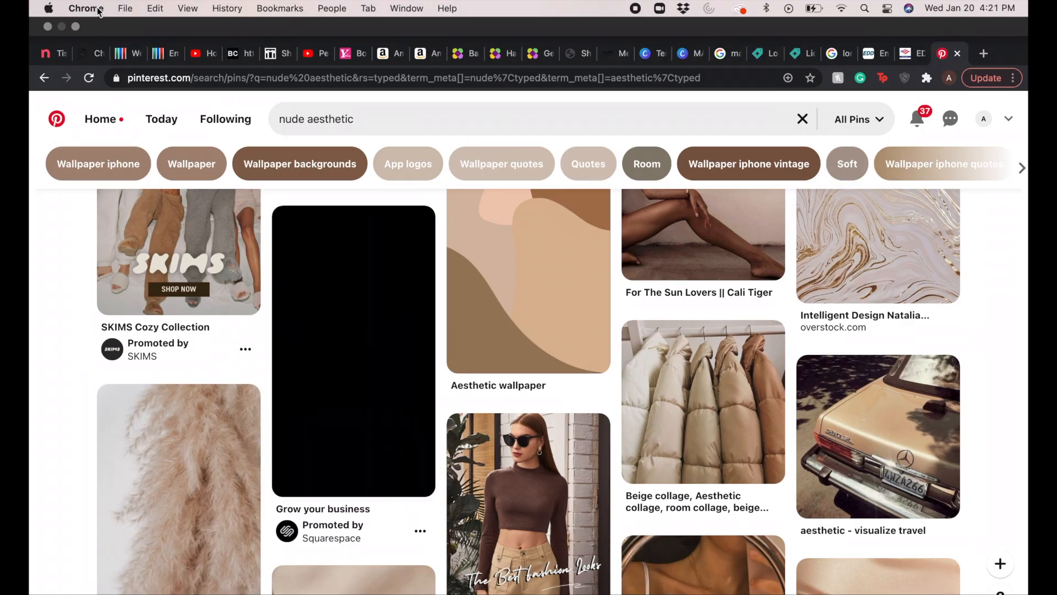
pyautogui.click(68, 27)
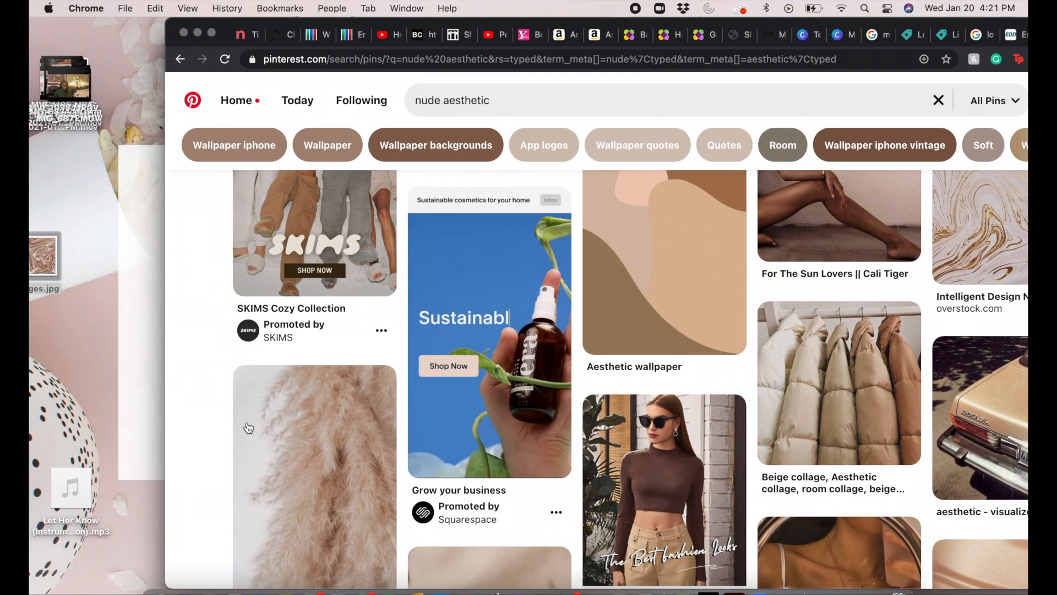
pyautogui.moveTo(249, 428); pyautogui.dragTo(115, 337)
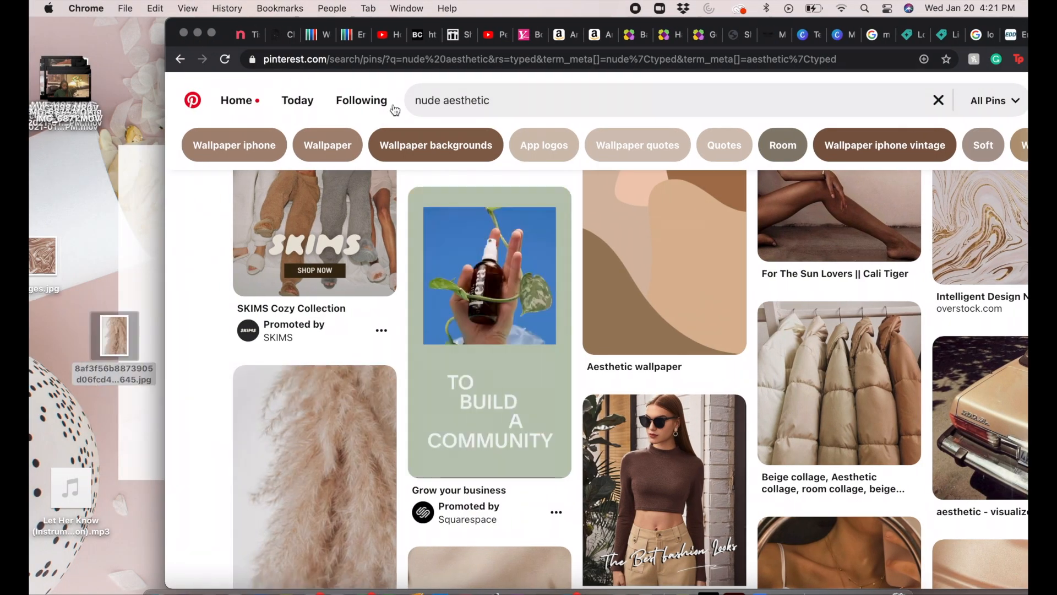
pyautogui.moveTo(155, 276); pyautogui.dragTo(142, 243)
# Step: Shift the browser window so a strip of the desktop stays exposed, and save a plain beige pin image there
pyautogui.click(864, 8)
pyautogui.write('g')
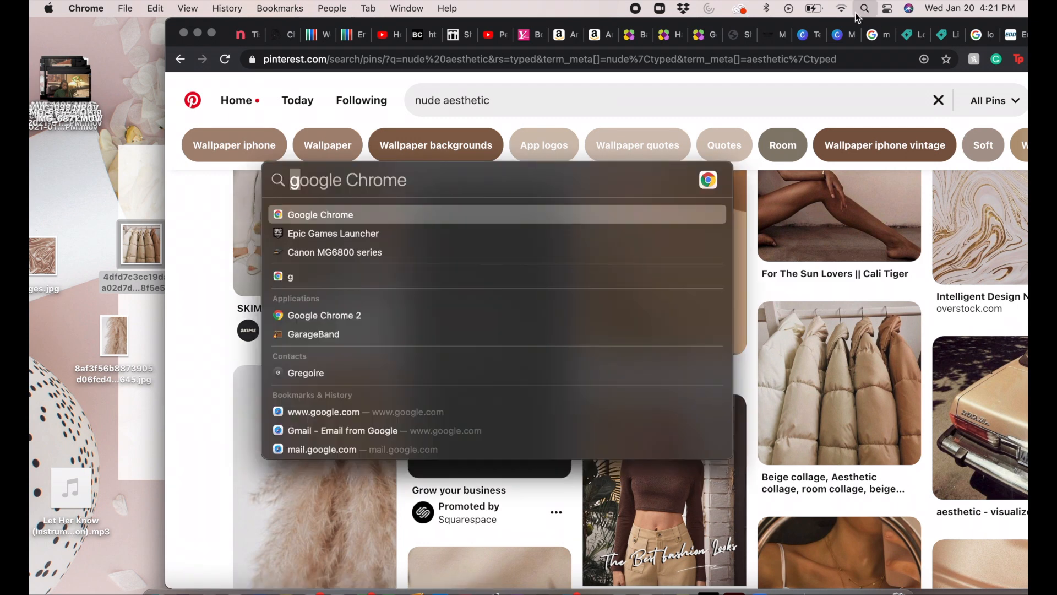
pyautogui.moveTo(220, 31); pyautogui.dragTo(171, 31)
pyautogui.scroll(-15, 637, 352)
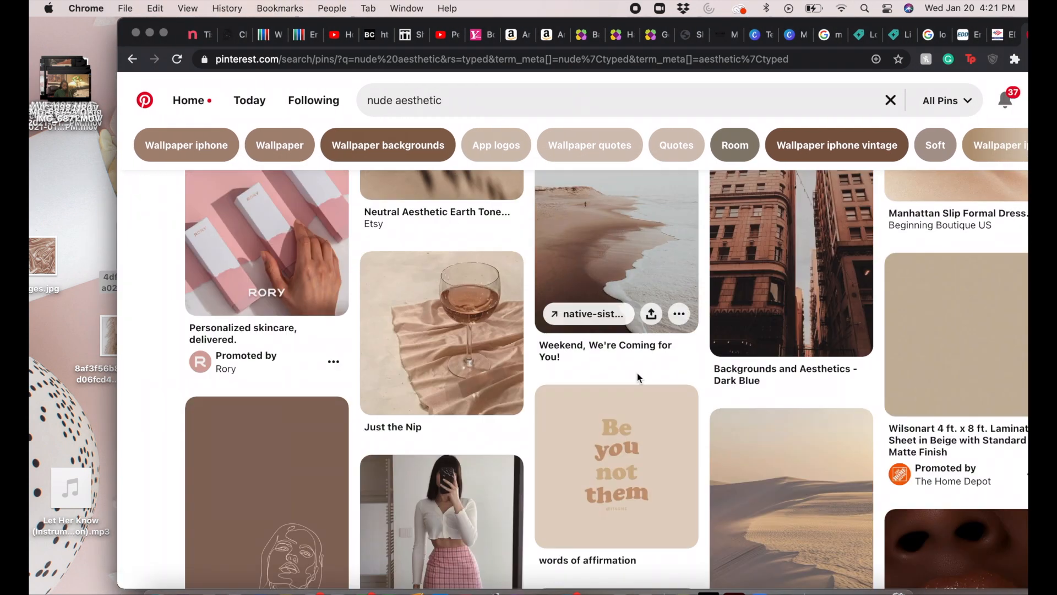
pyautogui.scroll(-10, 637, 374)
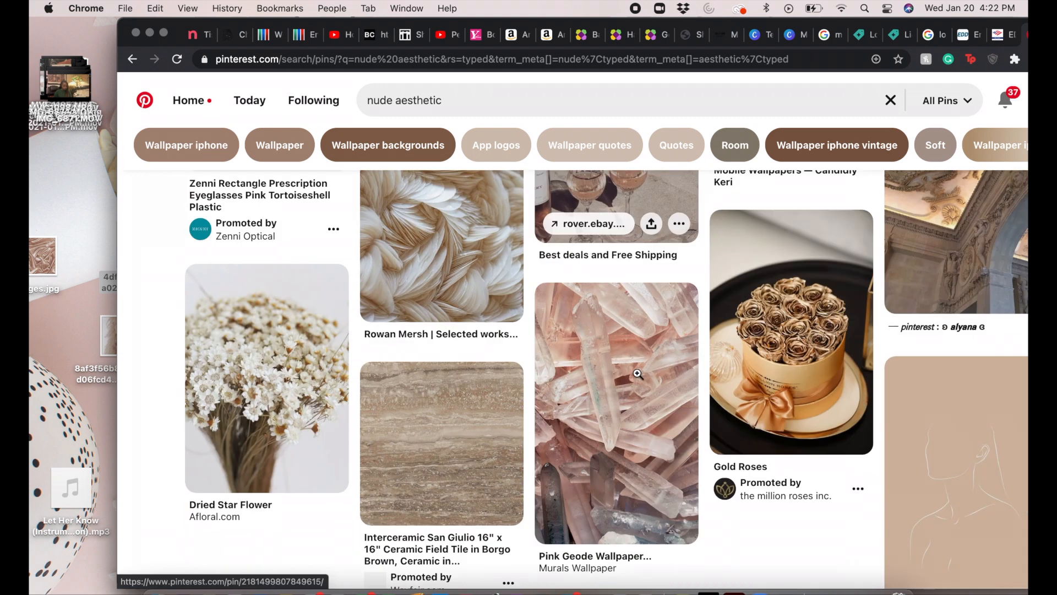
pyautogui.scroll(-4, 637, 374)
pyautogui.moveTo(905, 22); pyautogui.dragTo(837, 23)
pyautogui.moveTo(667, 24); pyautogui.dragTo(715, 24)
pyautogui.moveTo(904, 320); pyautogui.dragTo(58, 397)
# Step: Save the "If you're waiting for a sign, this is it", "trust the process" and lioness pin images to the desktop
pyautogui.scroll(-1, 490, 437)
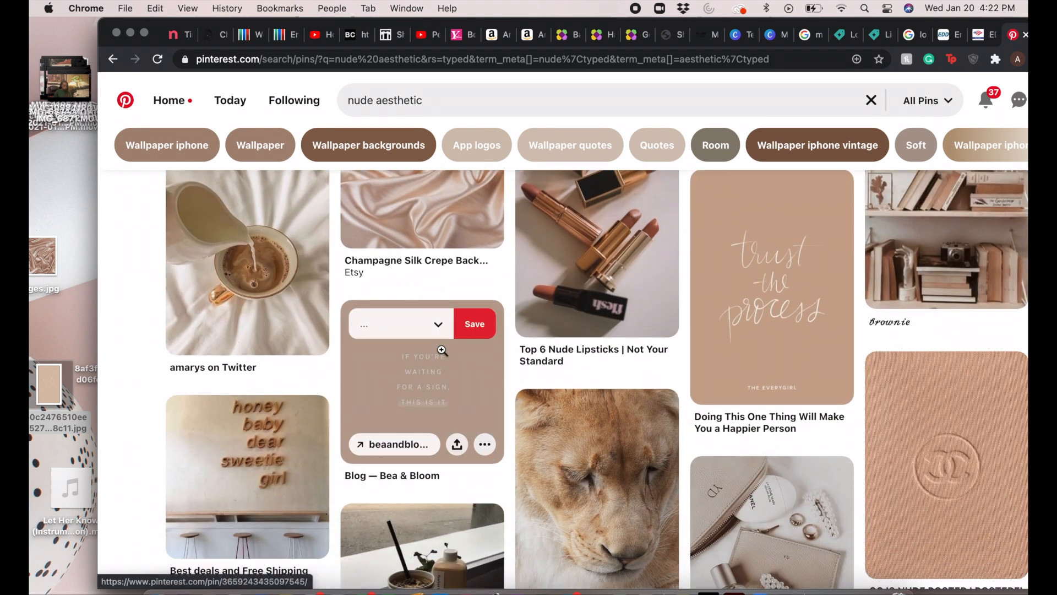
pyautogui.moveTo(442, 350); pyautogui.dragTo(74, 395)
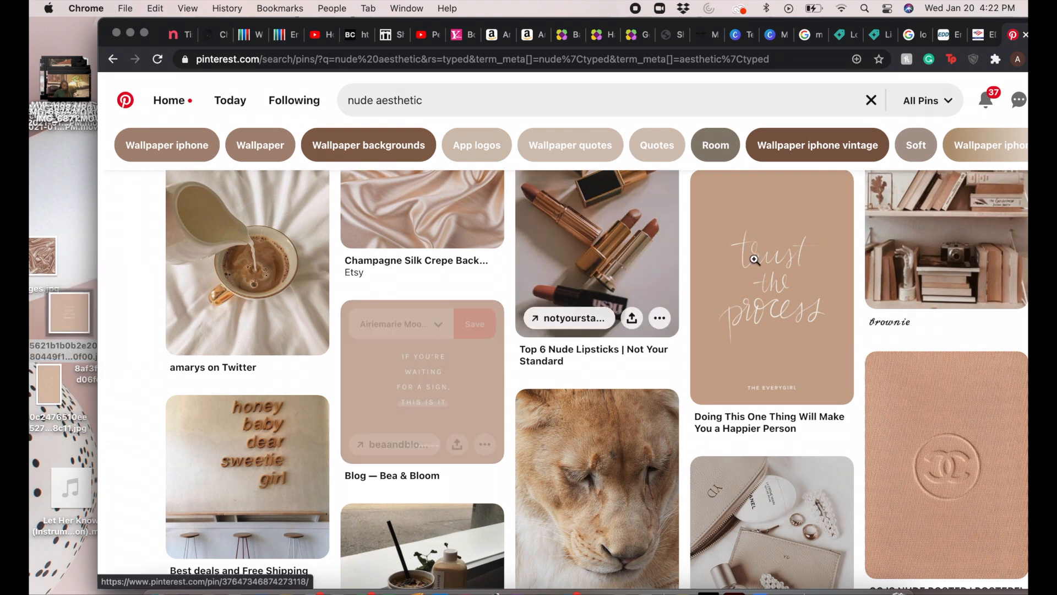
pyautogui.moveTo(771, 287); pyautogui.dragTo(60, 177)
pyautogui.scroll(-6, 500, 397)
pyautogui.scroll(3, 501, 397)
pyautogui.moveTo(583, 331); pyautogui.dragTo(76, 244)
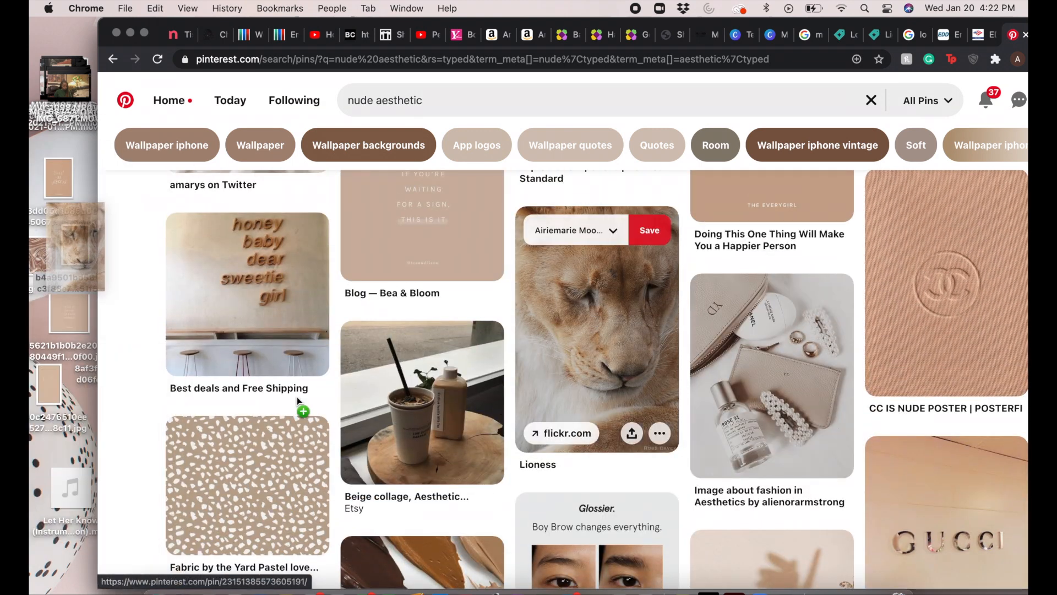
# Step: Save the Gucci sign pin and the Self Care Tips beauty products pin images to the desktop
pyautogui.scroll(-7, 299, 403)
pyautogui.moveTo(327, 371); pyautogui.dragTo(59, 190)
pyautogui.scroll(-6, 406, 396)
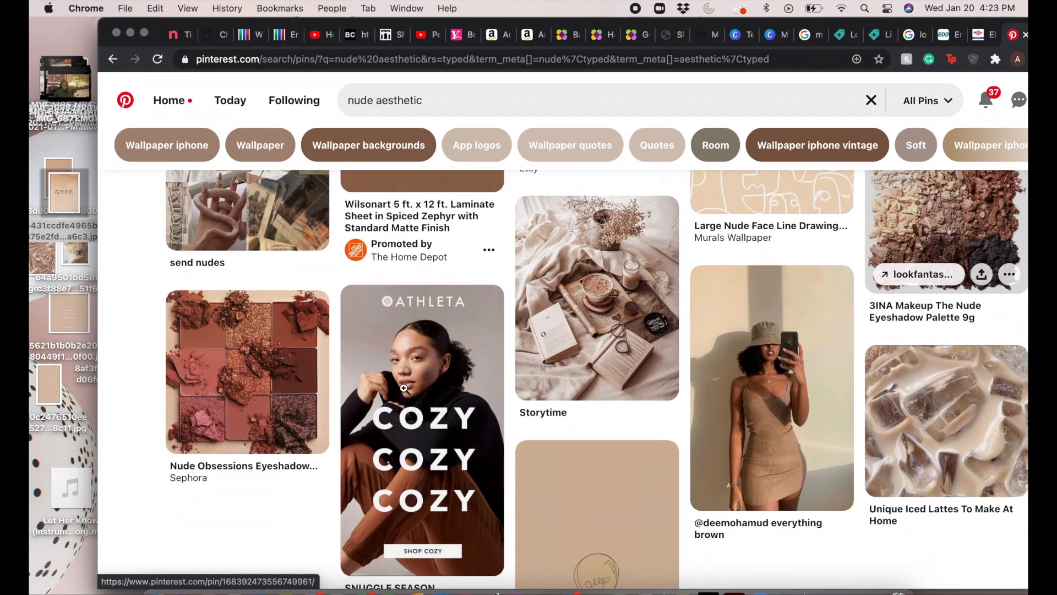
pyautogui.scroll(-7, 405, 390)
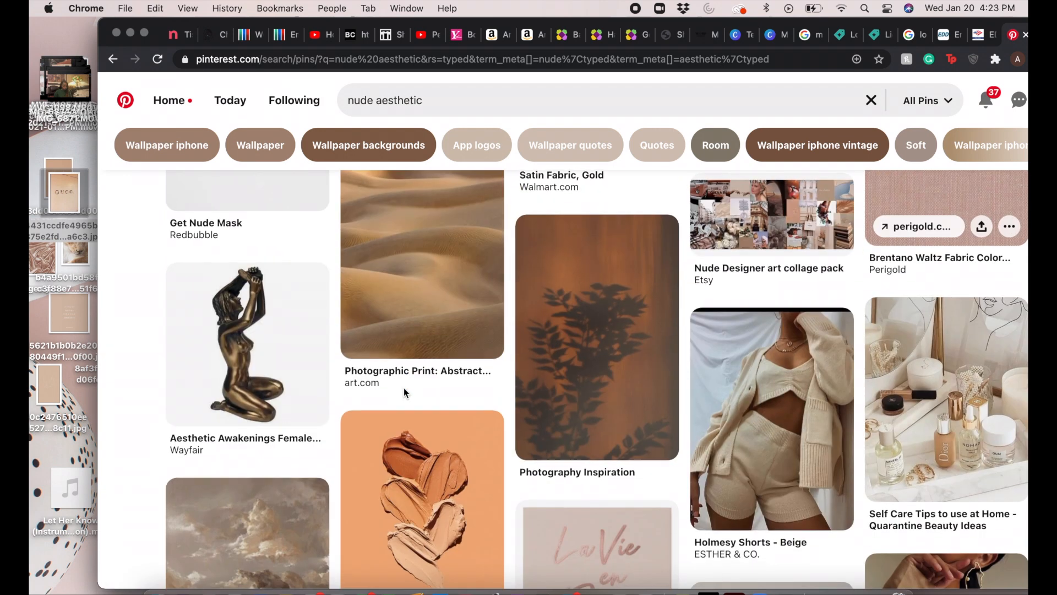
pyautogui.scroll(-4, 563, 427)
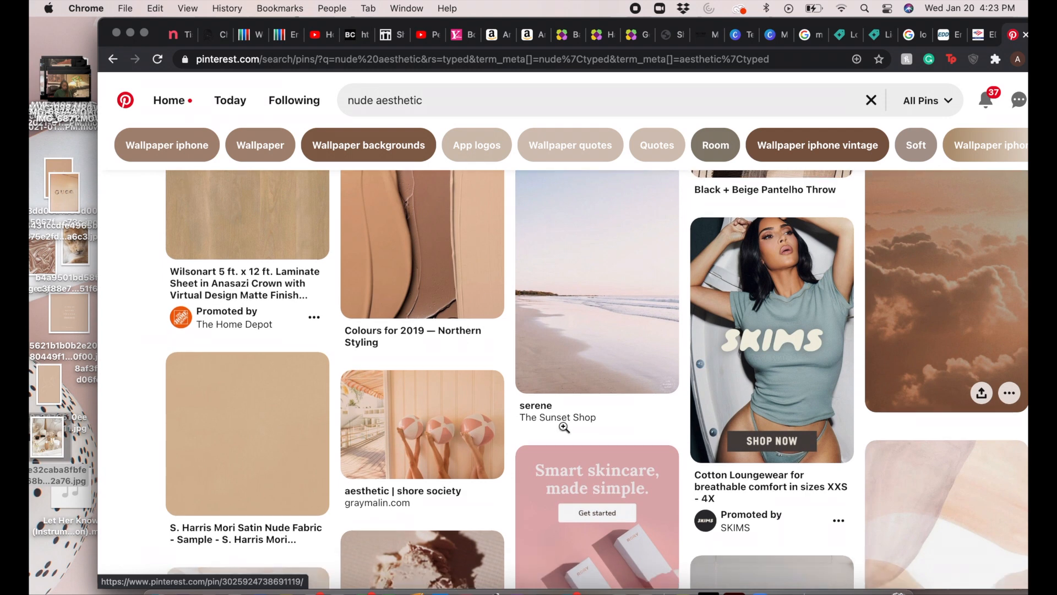
# Step: Save the pin image of the gold watch on a Dior magazine to the desktop
pyautogui.scroll(-15, 564, 428)
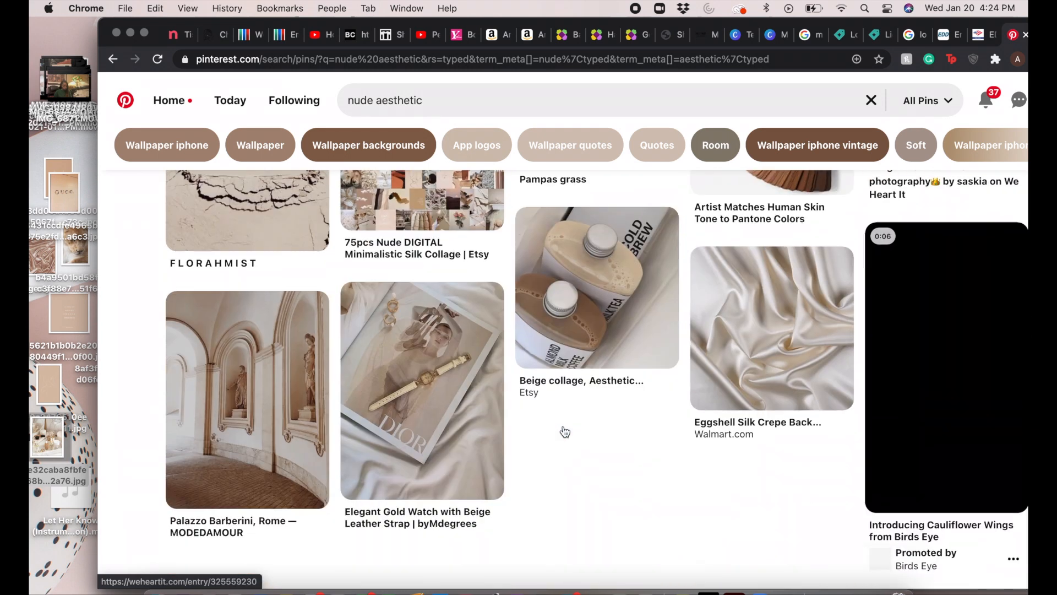
pyautogui.scroll(2, 481, 424)
pyautogui.scroll(-2, 482, 424)
pyautogui.moveTo(468, 421); pyautogui.dragTo(59, 361)
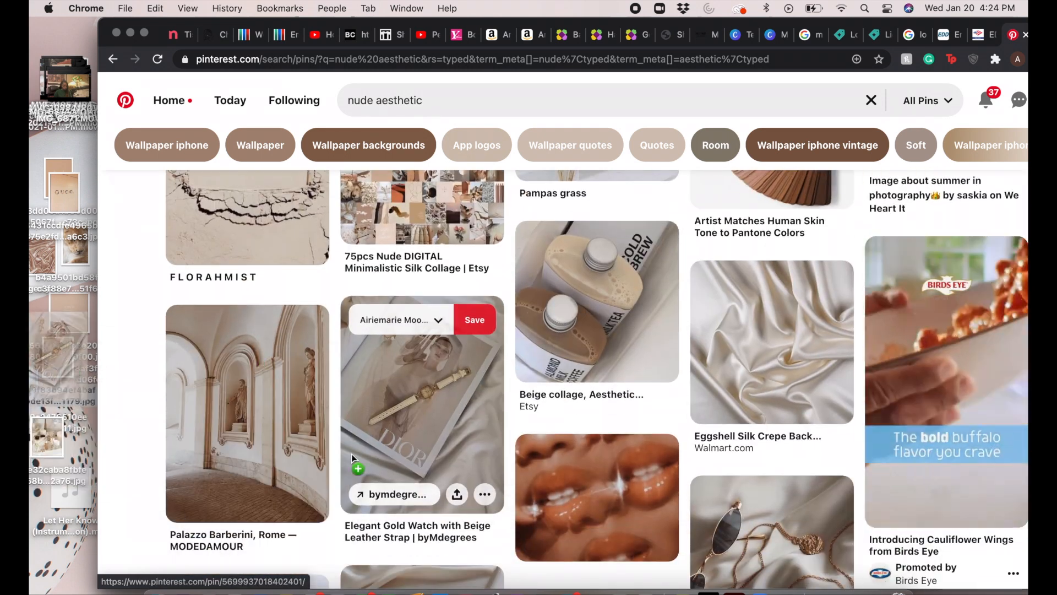
# Step: View the NUDE AESTHETIC Wall Collage pin in detail and go back
pyautogui.scroll(-14, 352, 457)
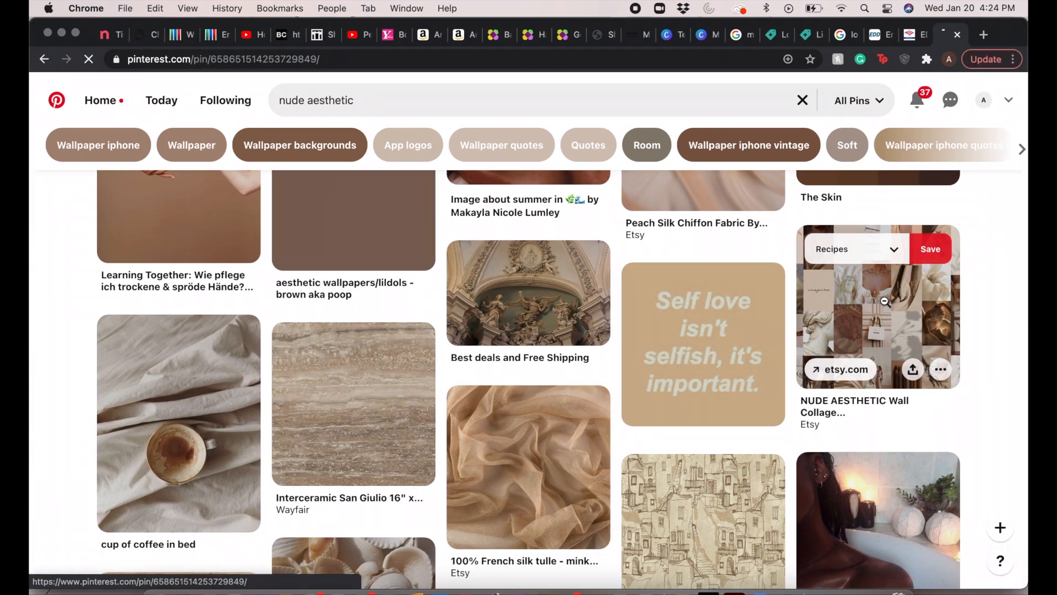
pyautogui.click(884, 302)
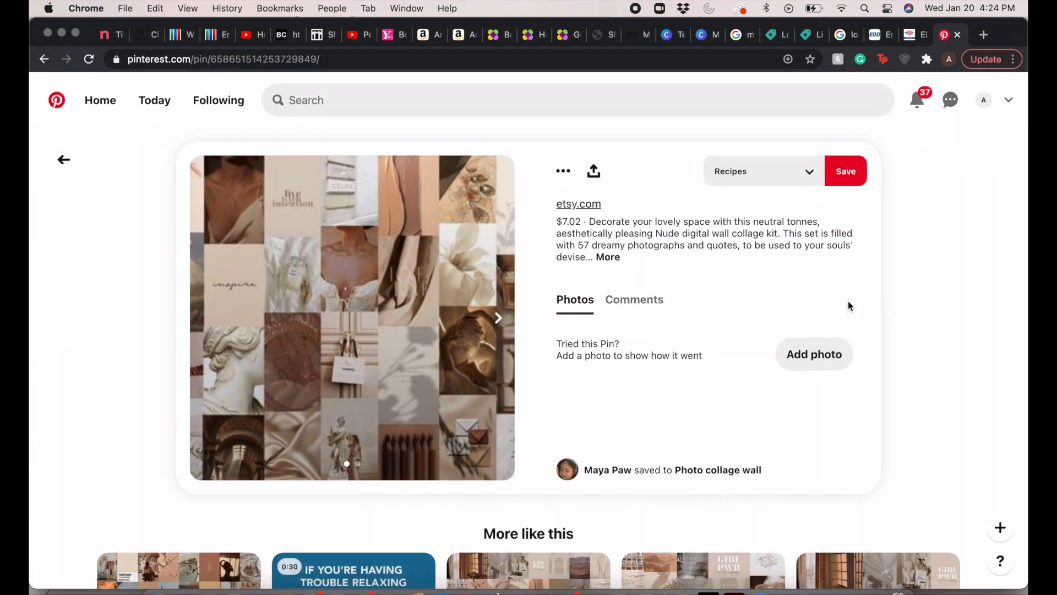
pyautogui.click(63, 160)
# Step: Search Pinterest for nude aesthetic wallpaper quotes using the suggested search
pyautogui.click(391, 95)
pyautogui.write('n')
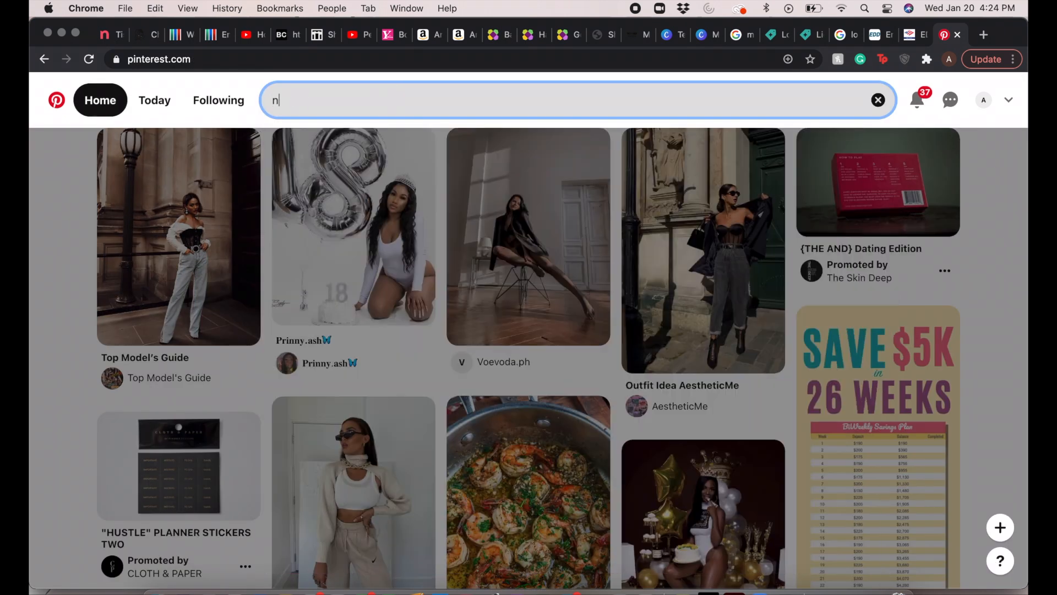
pyautogui.write('ude aesthetic')
pyautogui.click(364, 241)
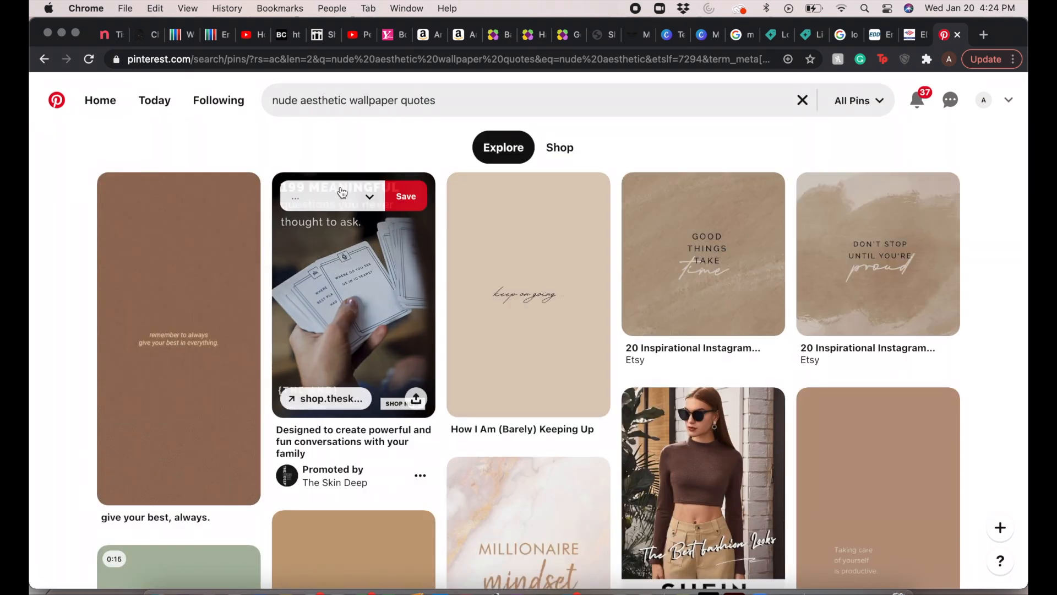
# Step: Move the browser window aside and save the "keep on going" and "Good things take time" quote images to the desktop
pyautogui.moveTo(146, 24); pyautogui.dragTo(308, 24)
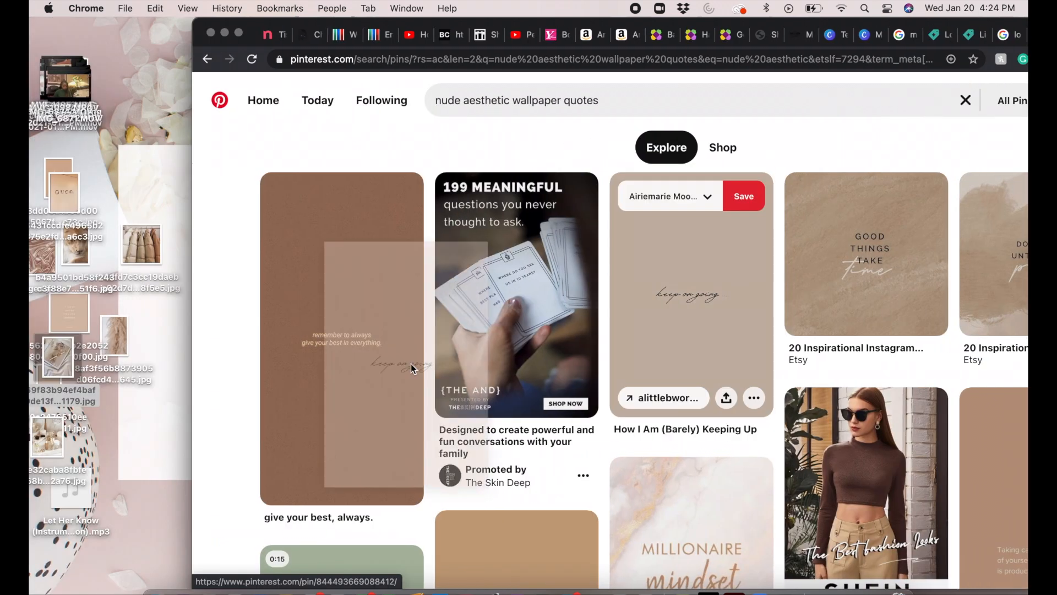
pyautogui.scroll(-2, 640, 462)
pyautogui.scroll(-6, 640, 462)
pyautogui.scroll(7, 640, 462)
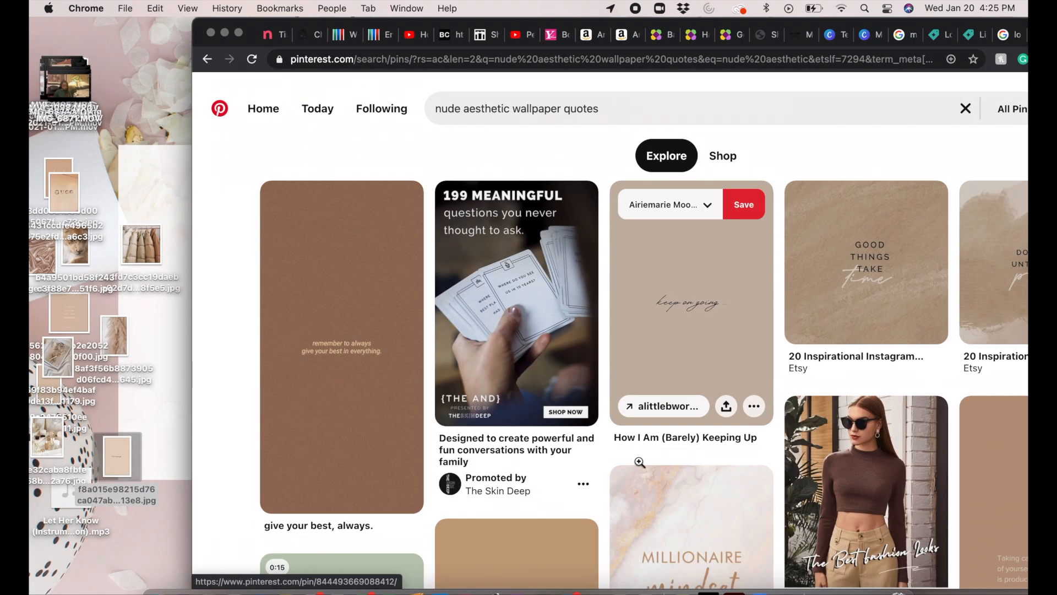
pyautogui.moveTo(817, 295); pyautogui.dragTo(163, 410)
# Step: Save the "hello gorgeous" and "Believe in yourself" quote images to the desktop
pyautogui.scroll(-10, 447, 244)
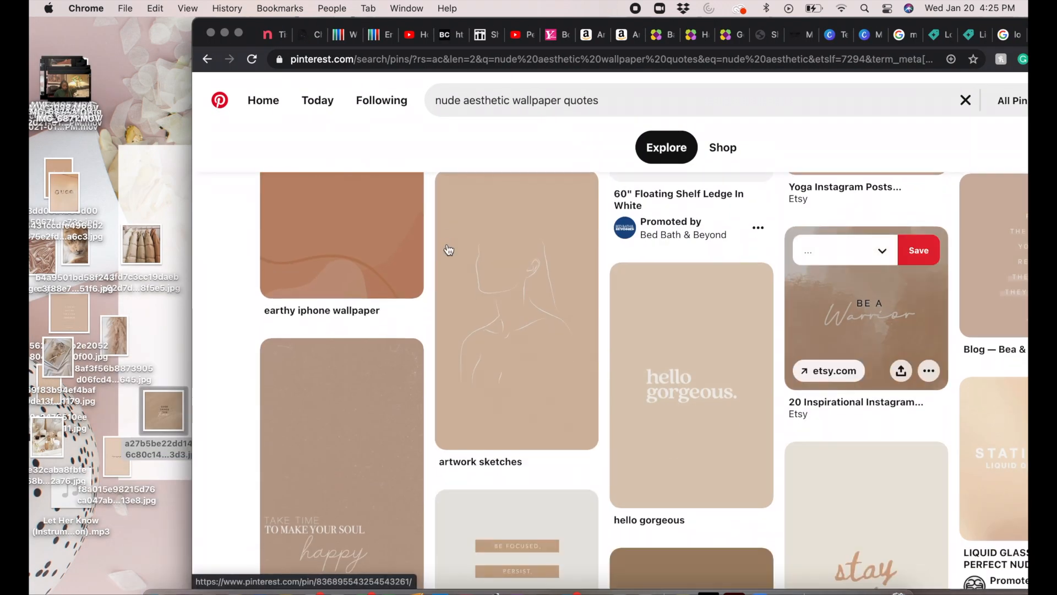
pyautogui.moveTo(378, 402); pyautogui.dragTo(161, 365)
pyautogui.scroll(-8, 579, 445)
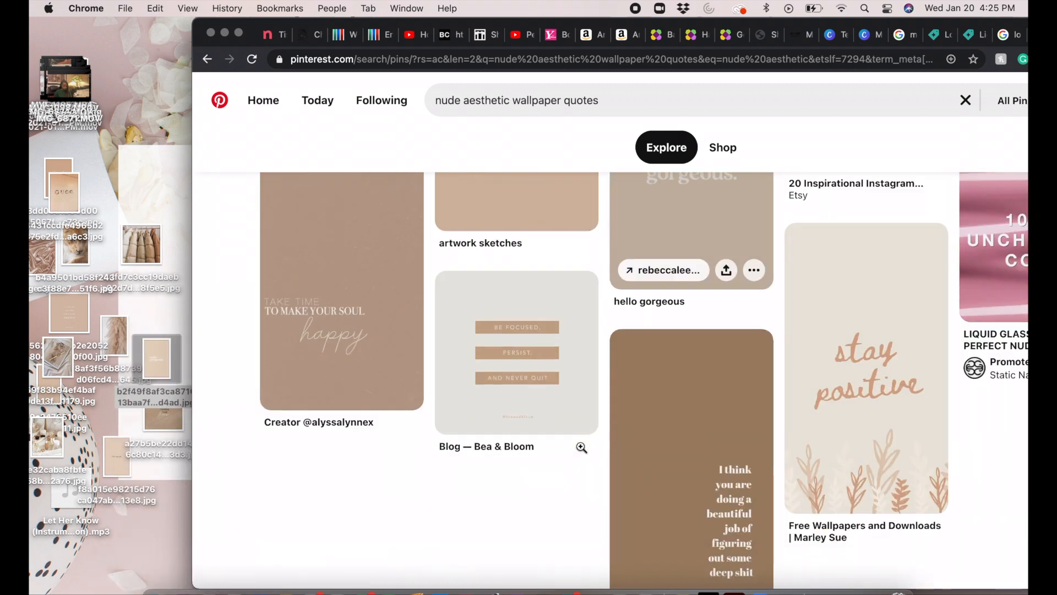
pyautogui.scroll(-15, 581, 447)
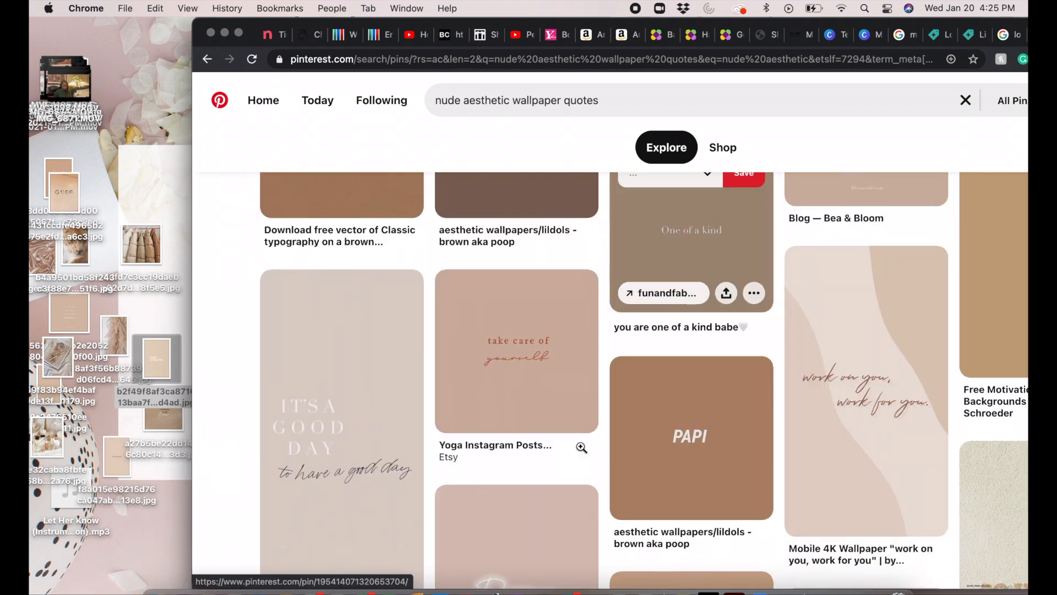
pyautogui.scroll(-10, 580, 446)
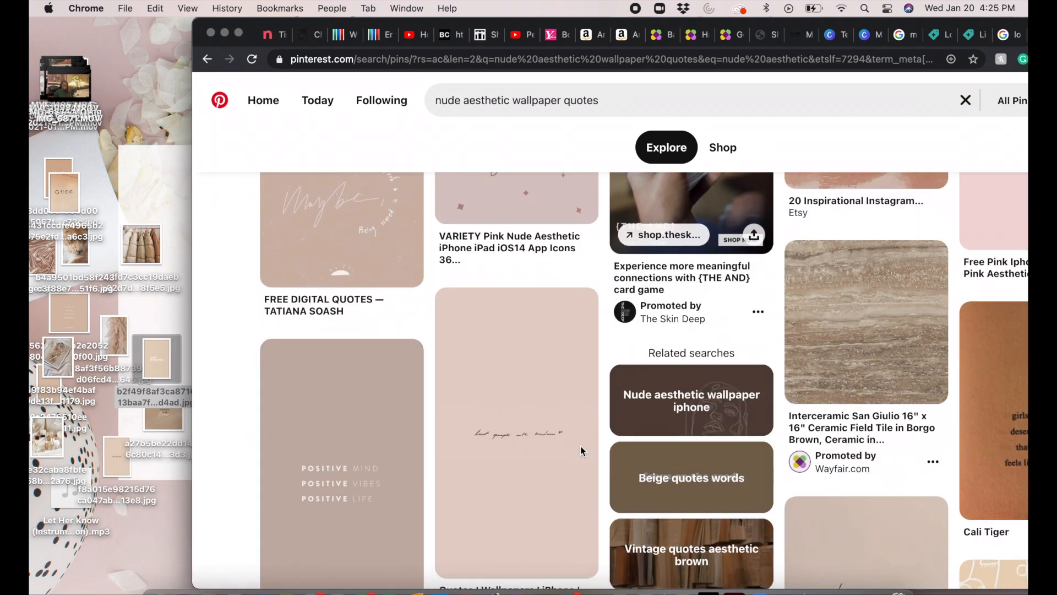
pyautogui.scroll(-12, 581, 449)
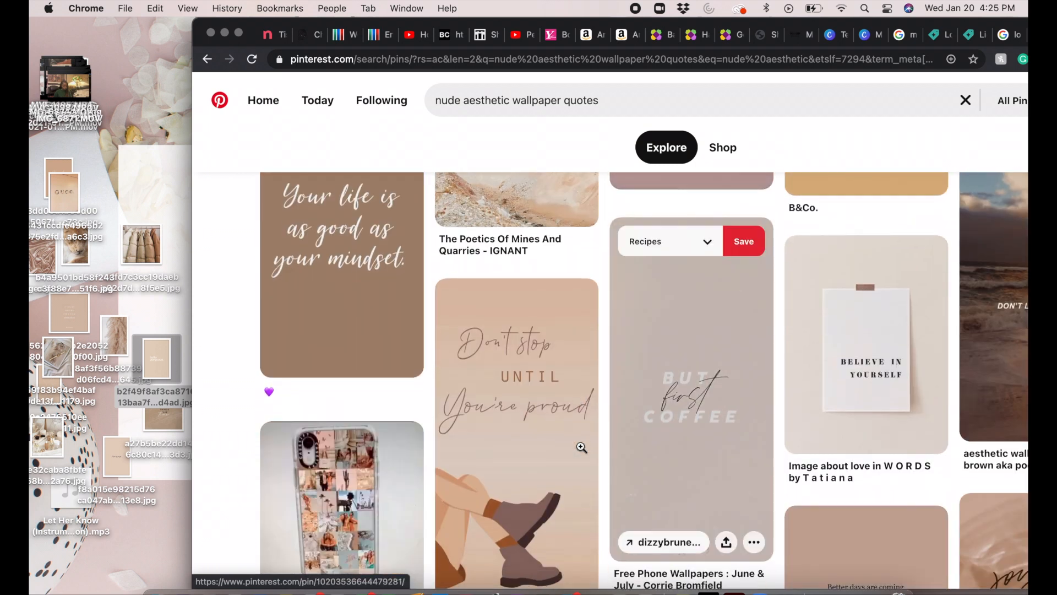
# Step: Replace wallpaper quotes in the Pinterest search with fashion to search for nude aesthetic fashion
pyautogui.click(600, 101)
pyautogui.moveTo(600, 101); pyautogui.dragTo(513, 101)
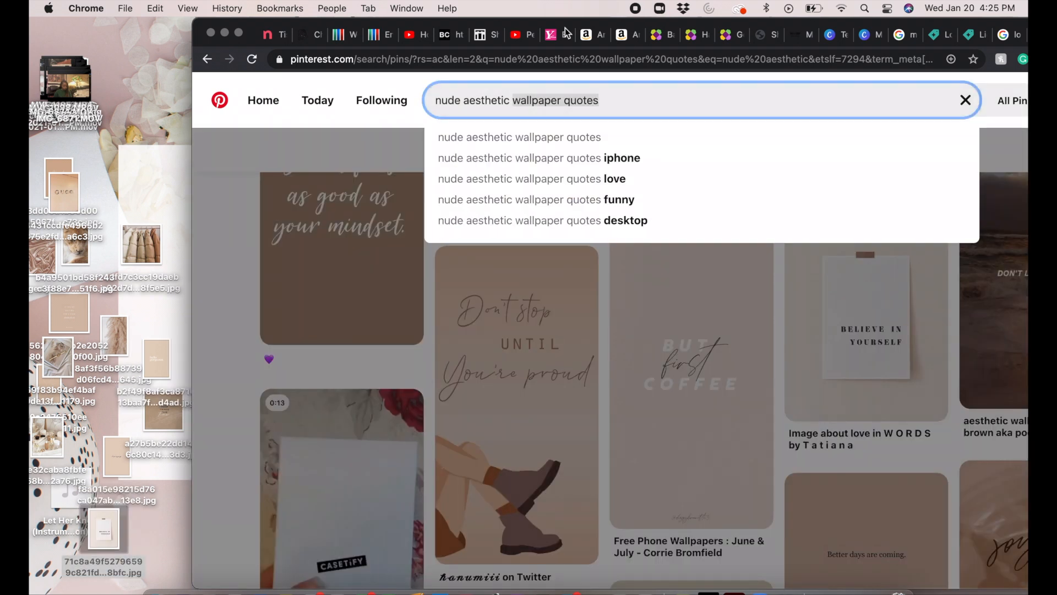
pyautogui.press('BackSpace')
pyautogui.click(496, 137)
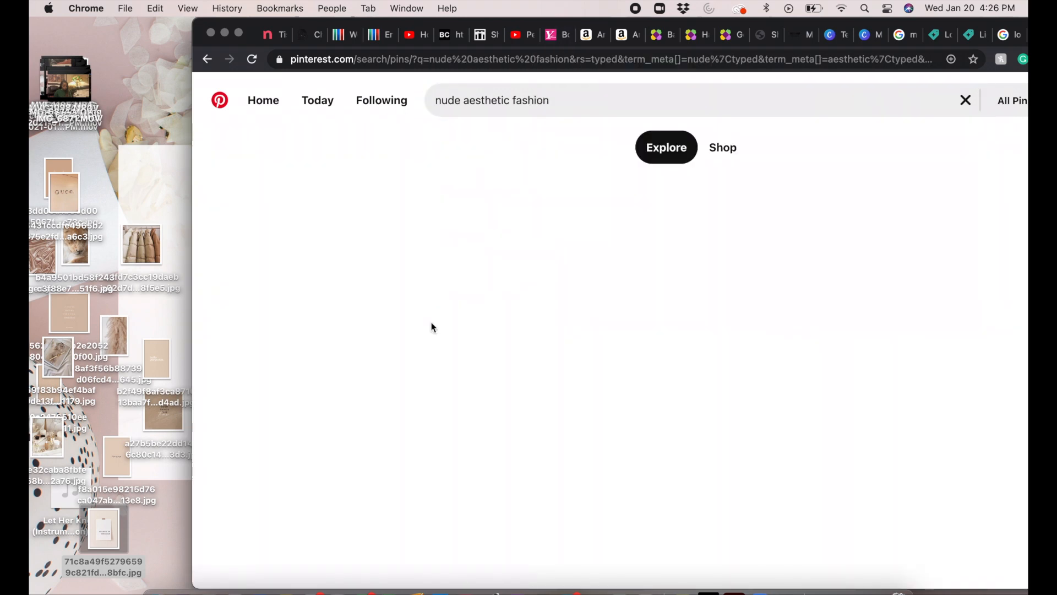
# Step: Save the Stylish look pin image of the brown satin outfit to the desktop and browse further fashion pins
pyautogui.moveTo(314, 308); pyautogui.dragTo(151, 319)
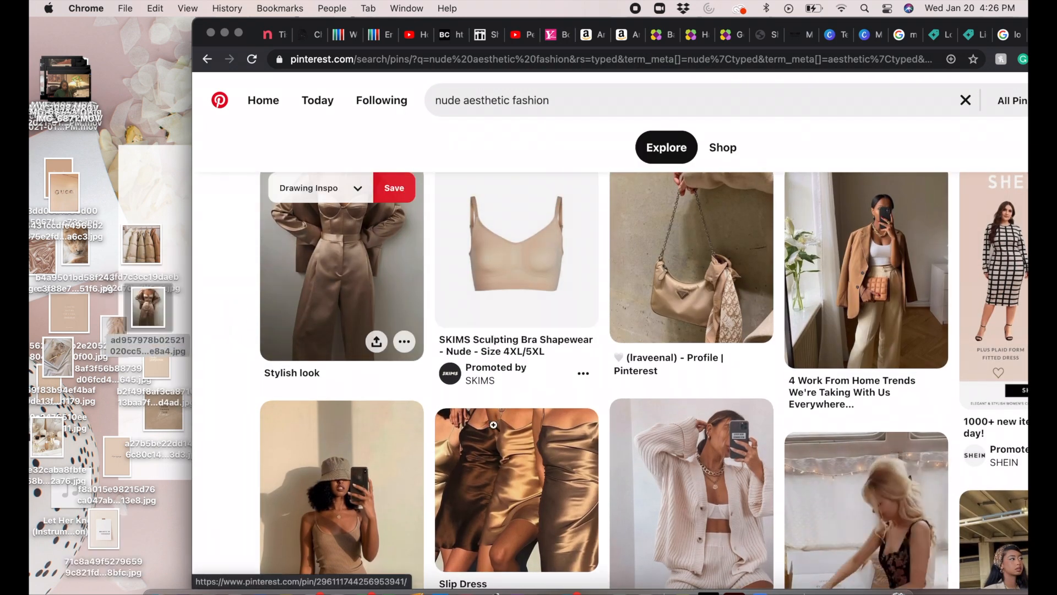
pyautogui.scroll(-10, 493, 425)
pyautogui.scroll(-15, 493, 425)
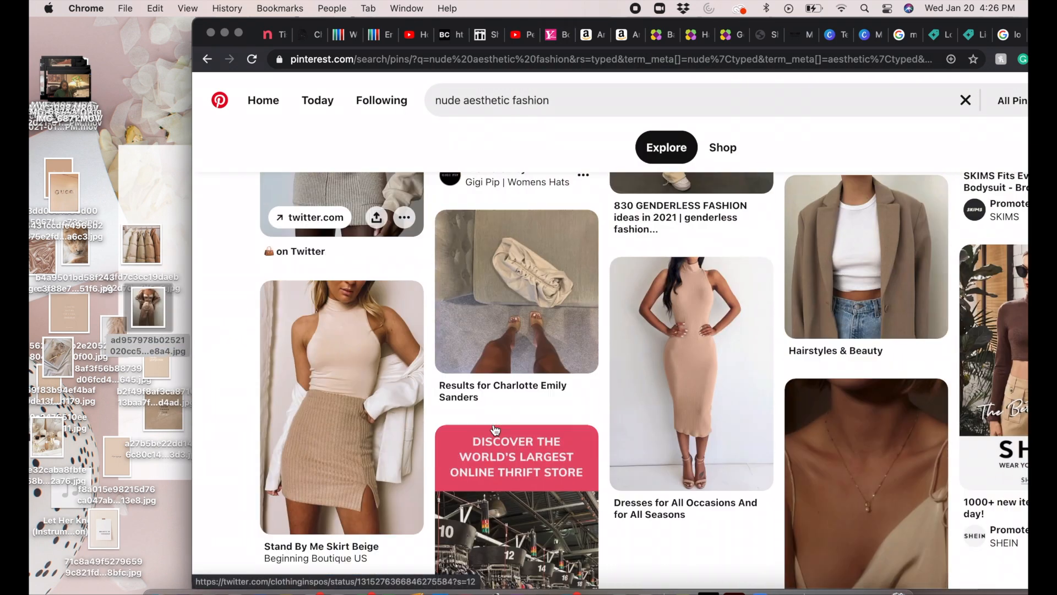
pyautogui.scroll(-15, 495, 430)
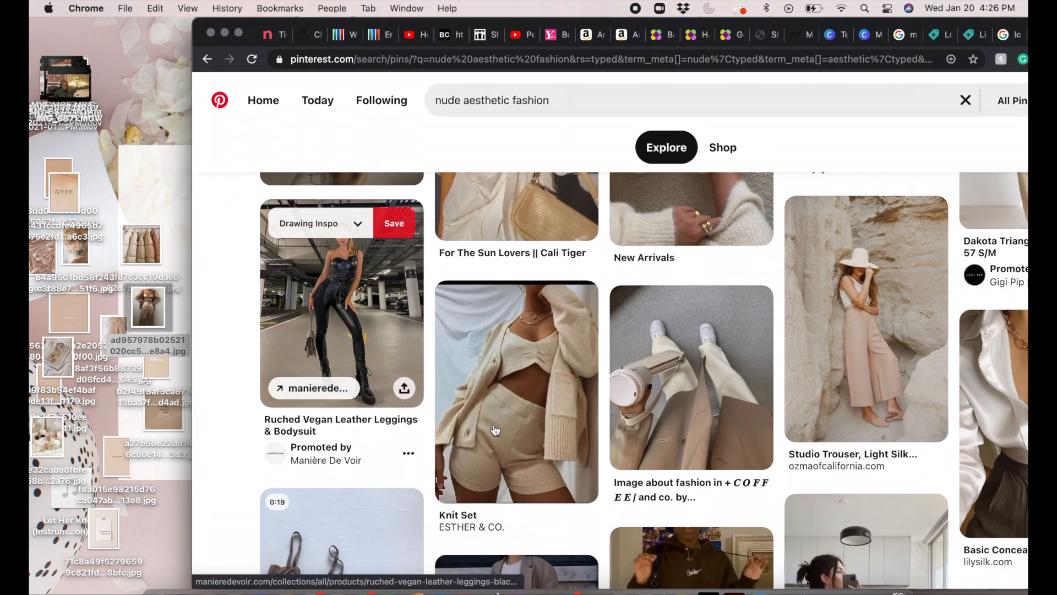
pyautogui.scroll(-15, 495, 430)
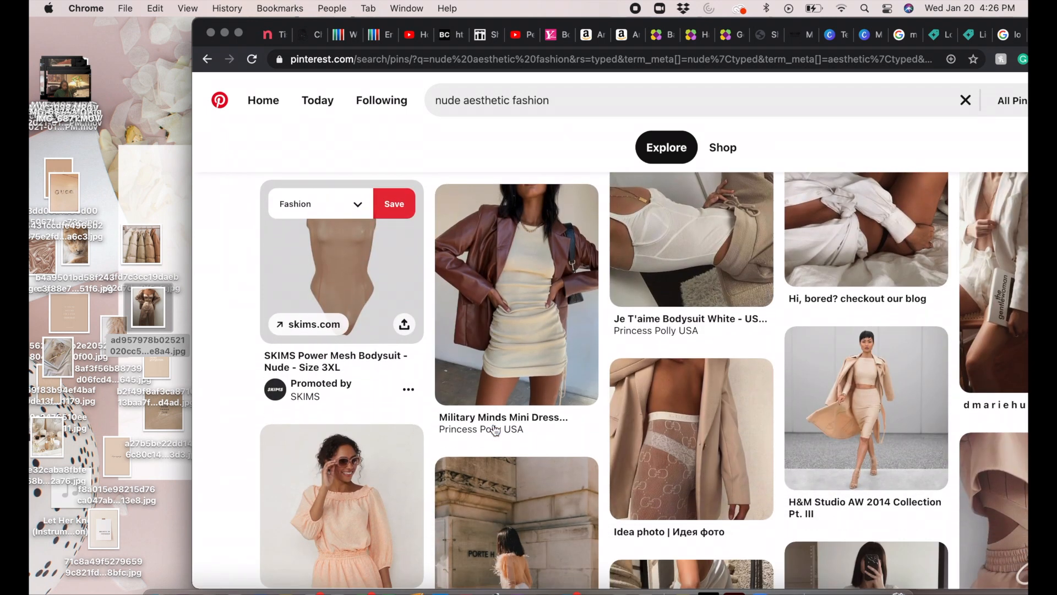
# Step: Browse further nude aesthetic fashion pins and save the expensivetastexox image of two fitted nude dresses to the desktop
pyautogui.scroll(-15, 494, 425)
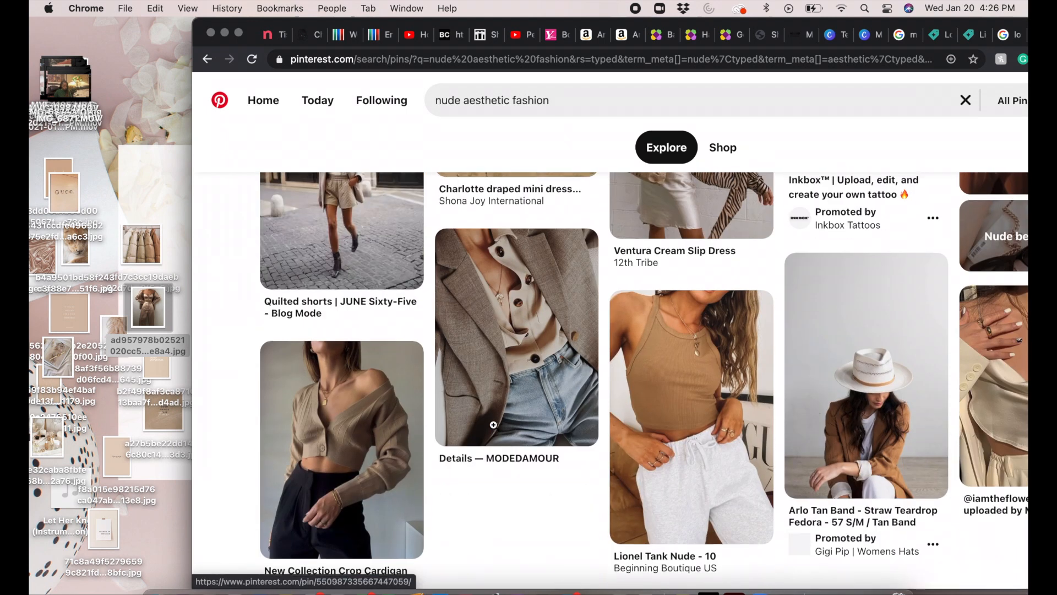
pyautogui.scroll(-2, 494, 427)
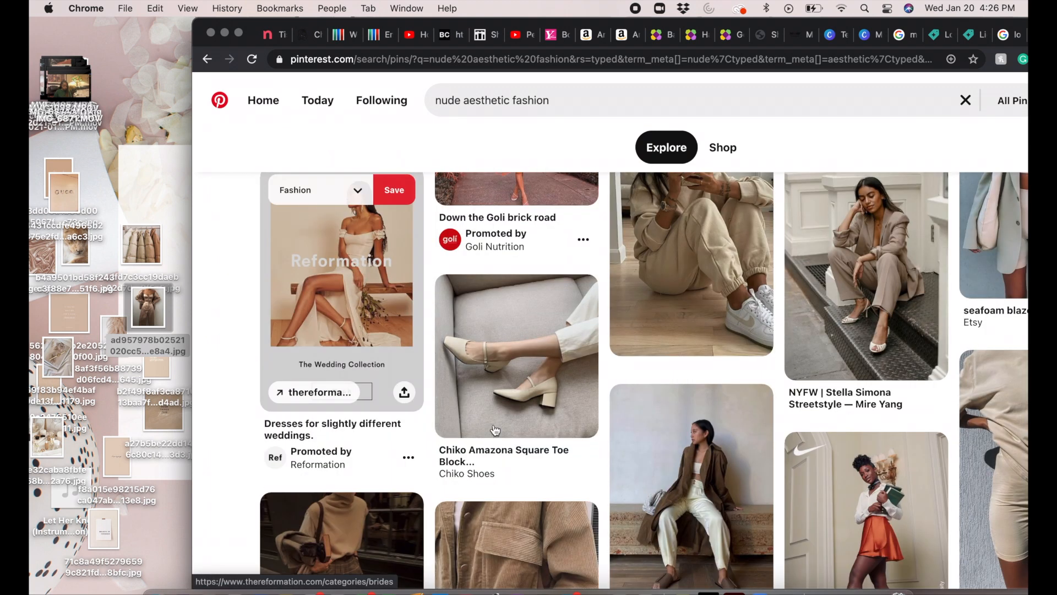
pyautogui.scroll(-15, 495, 430)
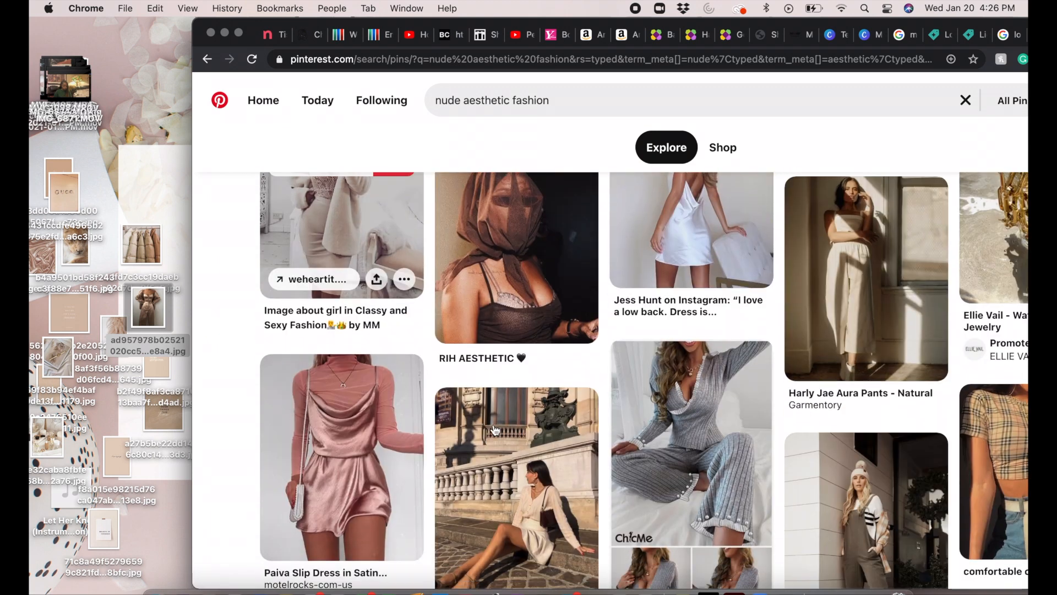
pyautogui.scroll(-5, 494, 424)
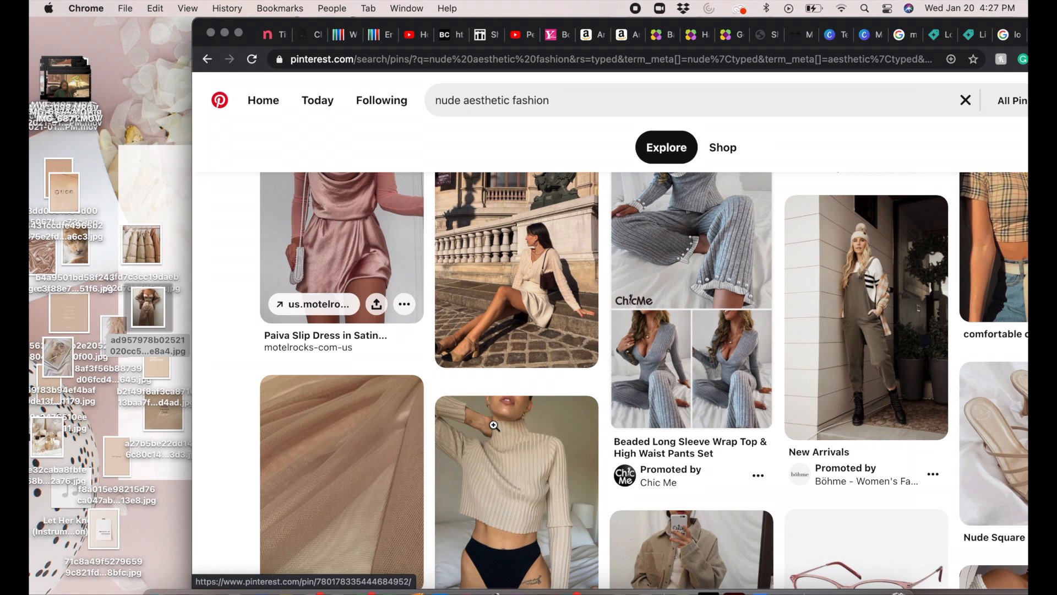
pyautogui.scroll(-20, 494, 425)
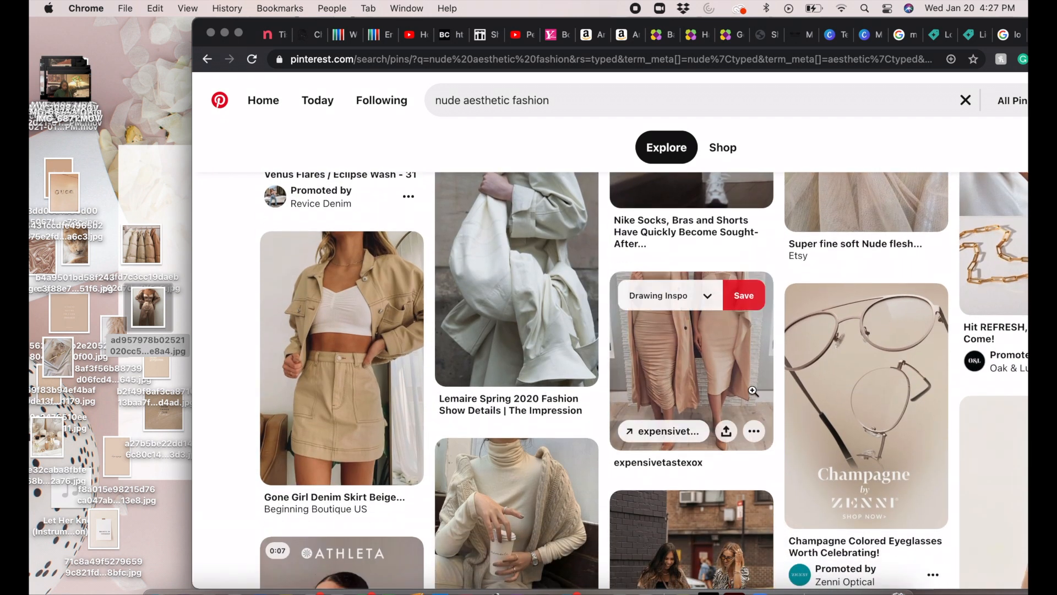
pyautogui.moveTo(753, 391); pyautogui.dragTo(130, 462)
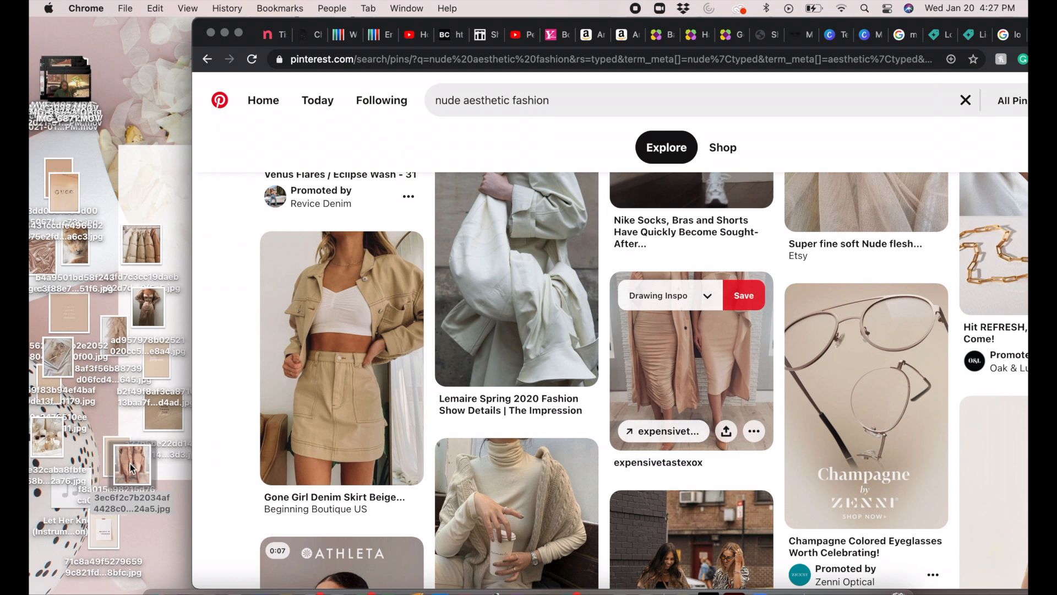
# Step: Switch to the Canva MAKE IT HAPPEN design and add the puffer coats, satin outfit, "If you're waiting for a sign" and pampas grass images
pyautogui.click(866, 36)
pyautogui.moveTo(142, 245); pyautogui.dragTo(641, 295)
pyautogui.moveTo(147, 308); pyautogui.dragTo(639, 294)
pyautogui.moveTo(79, 318); pyautogui.dragTo(639, 292)
pyautogui.moveTo(117, 337); pyautogui.dragTo(639, 297)
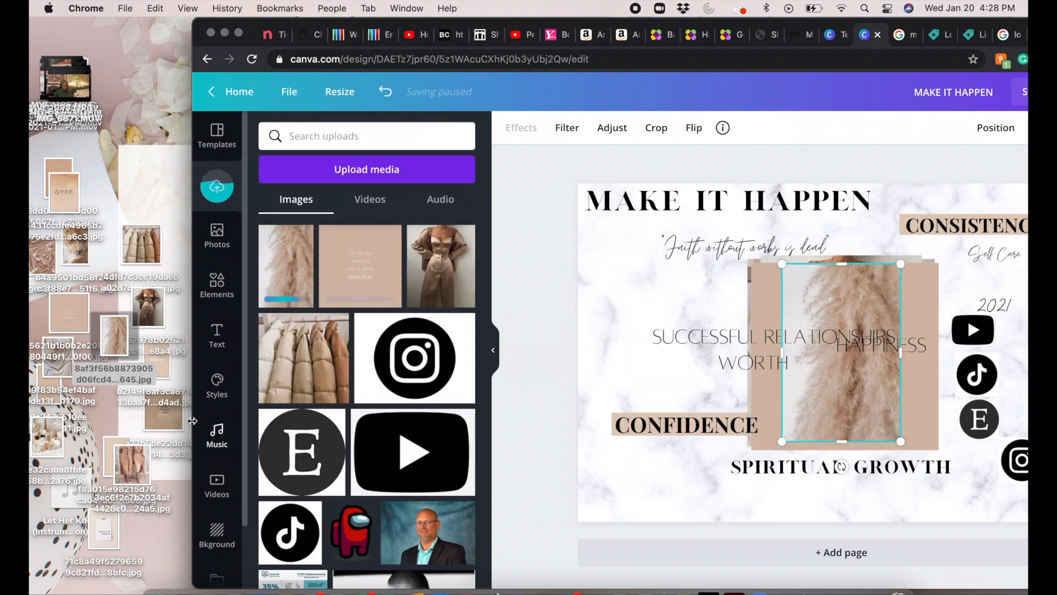
# Step: Add the "Good things take time", "keep on going" and fitted nude dresses images from the desktop to the design
pyautogui.moveTo(168, 416); pyautogui.dragTo(638, 309)
pyautogui.moveTo(108, 457); pyautogui.dragTo(639, 302)
pyautogui.moveTo(109, 457); pyautogui.dragTo(85, 404)
pyautogui.moveTo(132, 465); pyautogui.dragTo(639, 303)
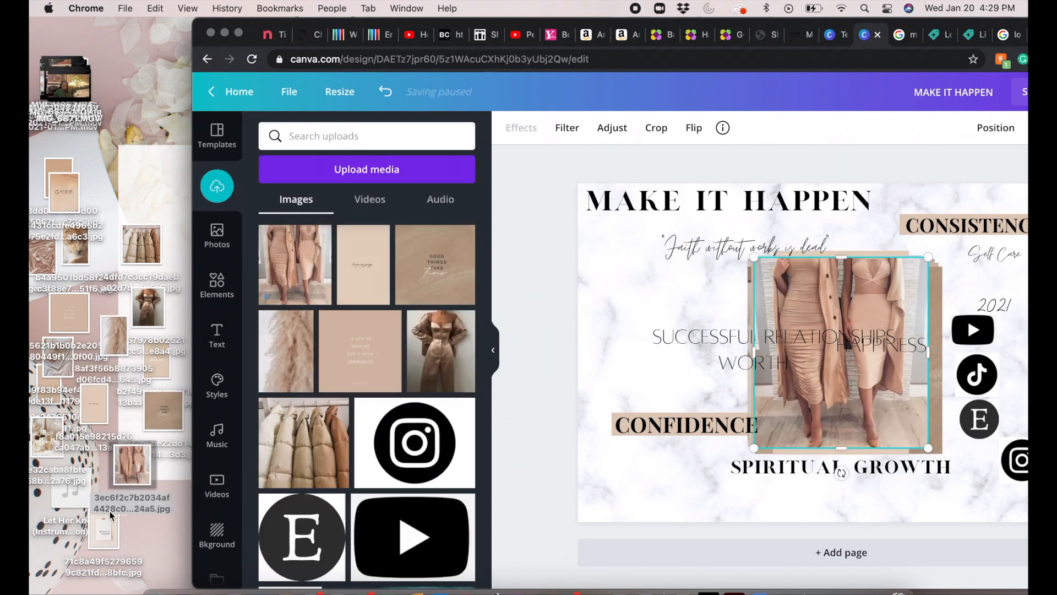
# Step: Add the "Believe in yourself", cosmetics tray, Dior and GUCCI images from the desktop to the design
pyautogui.moveTo(104, 528); pyautogui.dragTo(639, 303)
pyautogui.moveTo(47, 437); pyautogui.dragTo(385, 303)
pyautogui.moveTo(58, 357); pyautogui.dragTo(367, 218)
pyautogui.moveTo(117, 152); pyautogui.dragTo(128, 105)
pyautogui.moveTo(63, 193); pyautogui.dragTo(379, 275)
# Step: Add the "trust the process" and lion images to the design, moving overlapping desktop files aside
pyautogui.moveTo(59, 167); pyautogui.dragTo(127, 169)
pyautogui.moveTo(126, 169); pyautogui.dragTo(398, 323)
pyautogui.moveTo(64, 192); pyautogui.dragTo(103, 159)
pyautogui.moveTo(76, 246); pyautogui.dragTo(653, 245)
# Step: Gather the already used image files into one pile in the upper part of the desktop
pyautogui.moveTo(43, 257); pyautogui.dragTo(110, 141)
pyautogui.moveTo(75, 246); pyautogui.dragTo(133, 151)
pyautogui.moveTo(69, 313); pyautogui.dragTo(112, 133)
pyautogui.moveTo(142, 243); pyautogui.dragTo(114, 141)
pyautogui.moveTo(148, 307); pyautogui.dragTo(141, 164)
pyautogui.moveTo(114, 335); pyautogui.dragTo(117, 193)
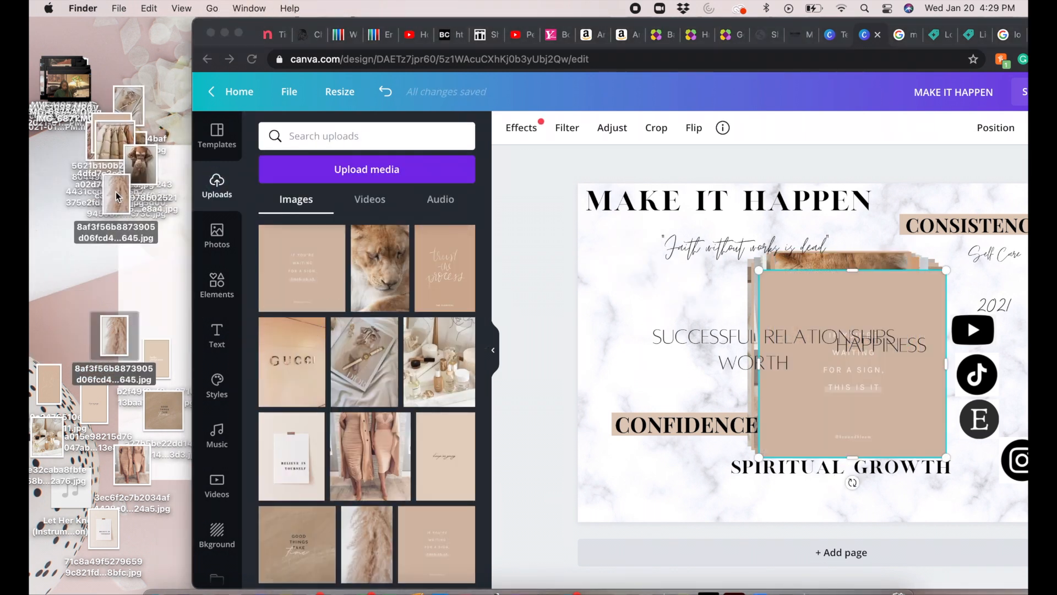
pyautogui.moveTo(164, 411); pyautogui.dragTo(124, 175)
pyautogui.moveTo(132, 464); pyautogui.dragTo(132, 154)
pyautogui.moveTo(47, 436); pyautogui.dragTo(101, 158)
pyautogui.moveTo(103, 528); pyautogui.dragTo(130, 113)
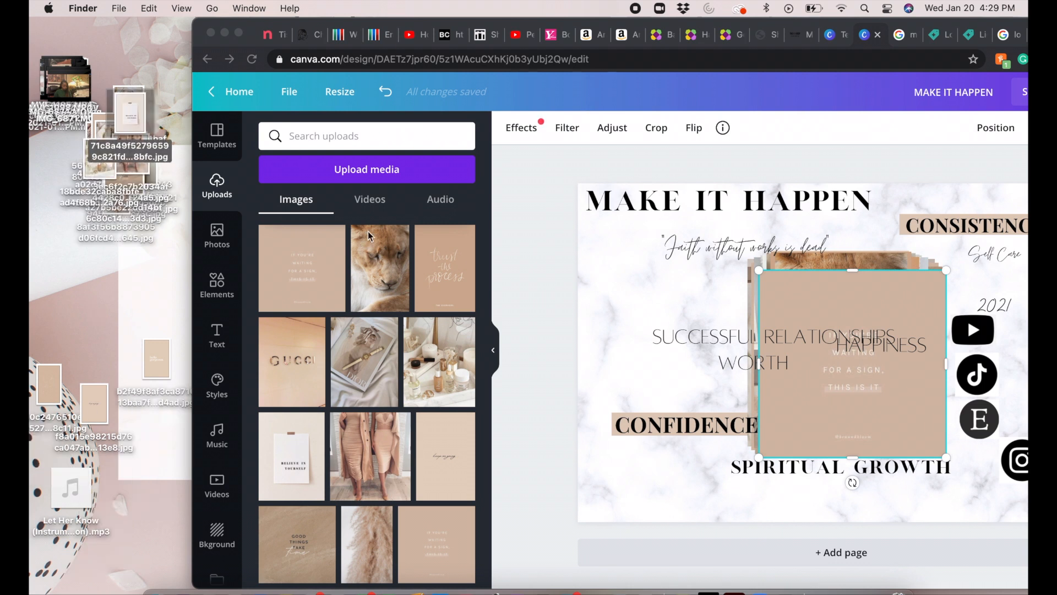
# Step: Add the remaining "hello gorgeous" and line-art woman images to the design and enlarge the browser window to full screen
pyautogui.scroll(-1, 374, 426)
pyautogui.moveTo(95, 405); pyautogui.dragTo(124, 152)
pyautogui.scroll(-5, 360, 335)
pyautogui.moveTo(163, 355); pyautogui.dragTo(617, 275)
pyautogui.moveTo(67, 392); pyautogui.dragTo(837, 352)
pyautogui.click(238, 32)
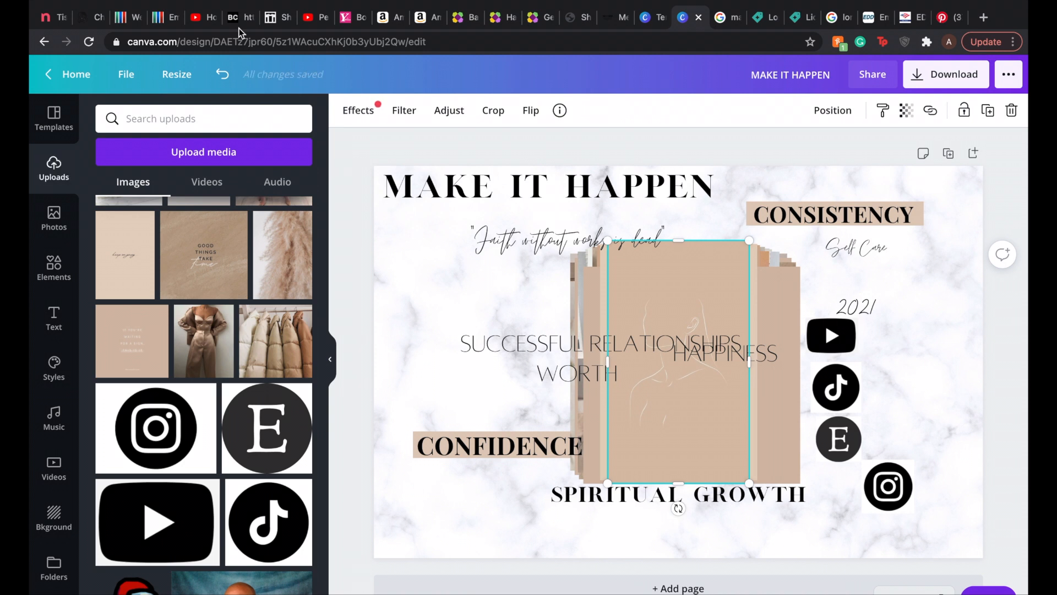
# Step: Pull the line-art image out of the stack and crop "hello gorgeous" to a landscape card placed over the 2021 text
pyautogui.moveTo(671, 445); pyautogui.dragTo(471, 419)
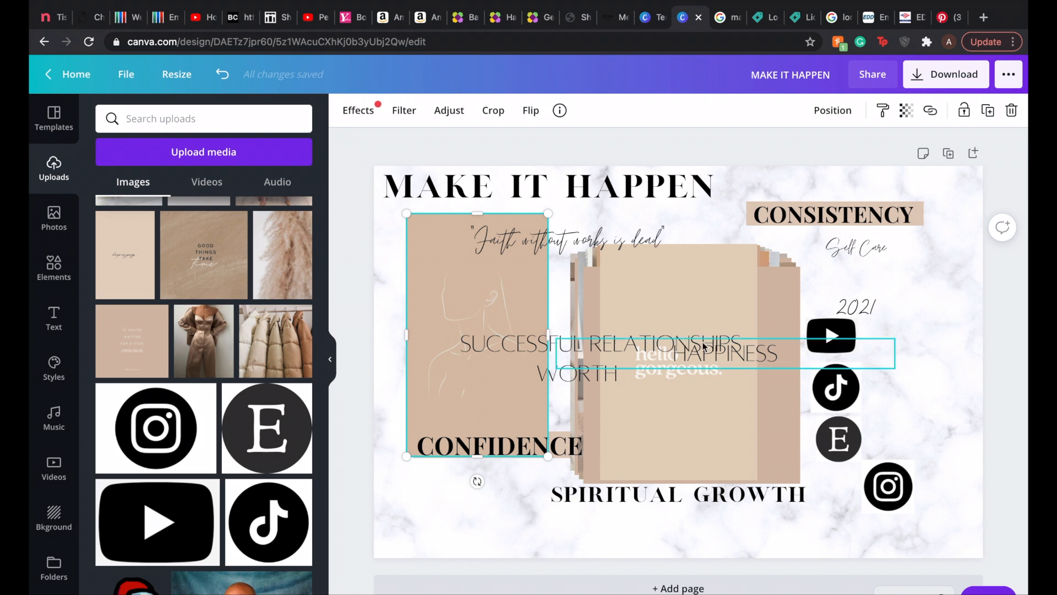
pyautogui.moveTo(693, 294); pyautogui.dragTo(767, 297)
pyautogui.moveTo(765, 483); pyautogui.dragTo(764, 450)
pyautogui.moveTo(753, 248); pyautogui.dragTo(755, 303)
pyautogui.moveTo(753, 448); pyautogui.dragTo(753, 414)
pyautogui.moveTo(763, 328); pyautogui.dragTo(897, 267)
# Step: Place the line-art image in the board's upper-left corner, then shrink and crop the "waiting for a sign" quote to a landscape shape
pyautogui.click(691, 424)
pyautogui.moveTo(486, 291); pyautogui.dragTo(466, 259)
pyautogui.moveTo(633, 400); pyautogui.dragTo(556, 401)
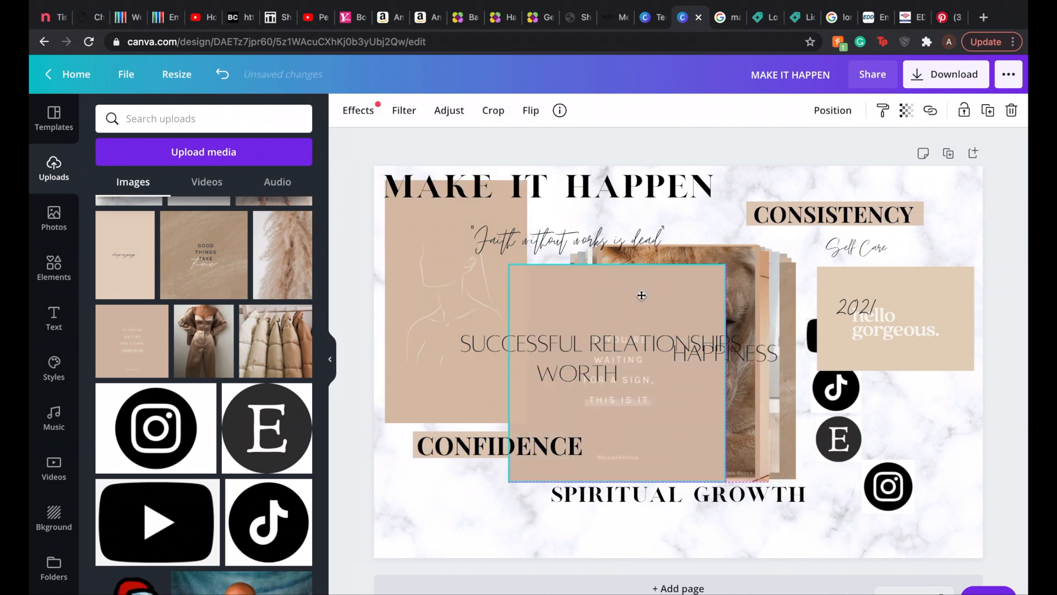
pyautogui.moveTo(725, 265); pyautogui.dragTo(665, 325)
pyautogui.moveTo(586, 484); pyautogui.dragTo(588, 448)
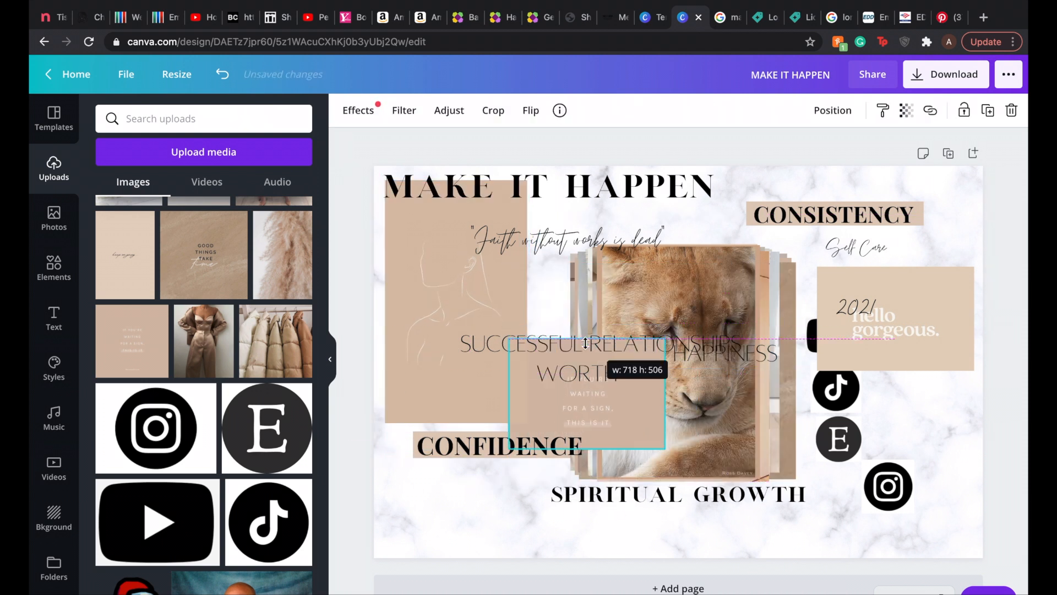
pyautogui.moveTo(585, 342); pyautogui.dragTo(586, 347)
# Step: Raise the CONSISTENCY word and its nude banner to the board's top edge, with the lion image placed just below
pyautogui.moveTo(708, 300); pyautogui.dragTo(784, 267)
pyautogui.moveTo(920, 212); pyautogui.dragTo(927, 183)
pyautogui.click(894, 221)
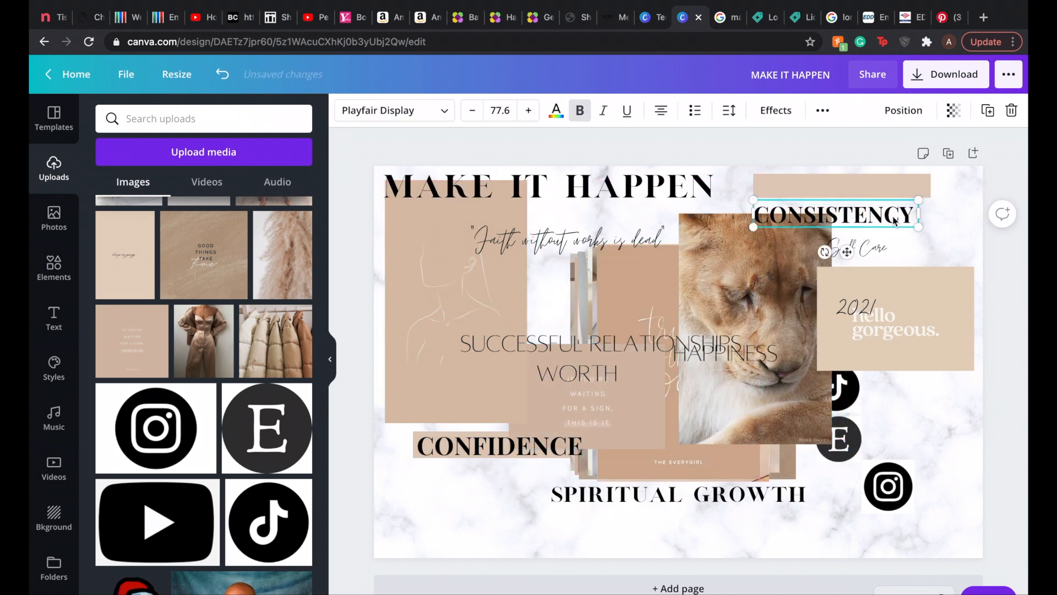
pyautogui.moveTo(894, 220); pyautogui.dragTo(900, 192)
pyautogui.click(771, 359)
pyautogui.moveTo(768, 308); pyautogui.dragTo(783, 297)
# Step: Move the cropped "waiting for a sign" quote below CONFIDENCE and shrink "trust the process" to sit beside the line-art image
pyautogui.moveTo(615, 400); pyautogui.dragTo(499, 501)
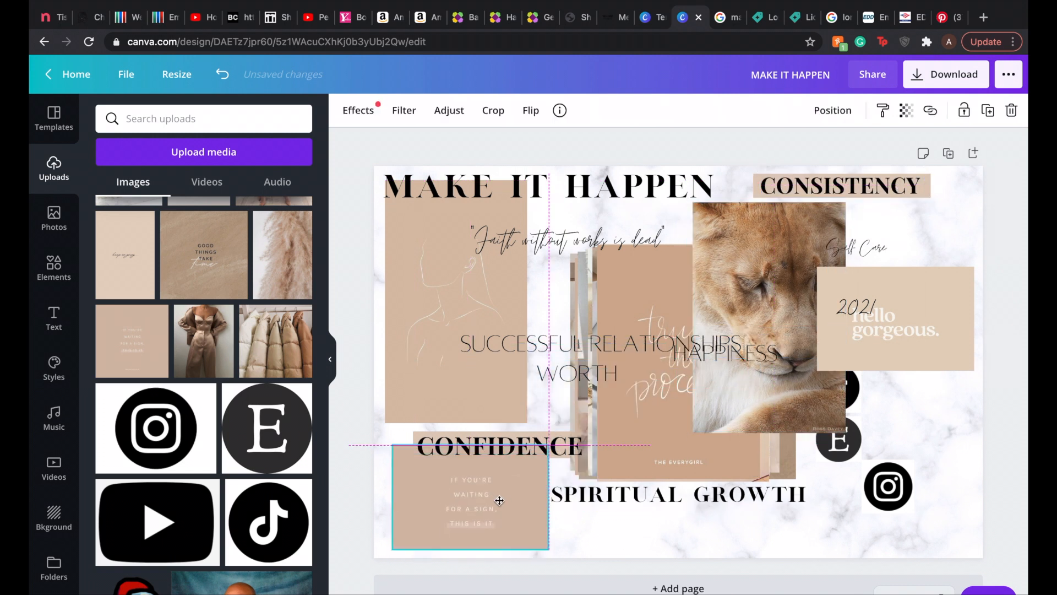
pyautogui.moveTo(687, 400); pyautogui.dragTo(639, 409)
pyautogui.moveTo(711, 253); pyautogui.dragTo(659, 329)
pyautogui.click(641, 387)
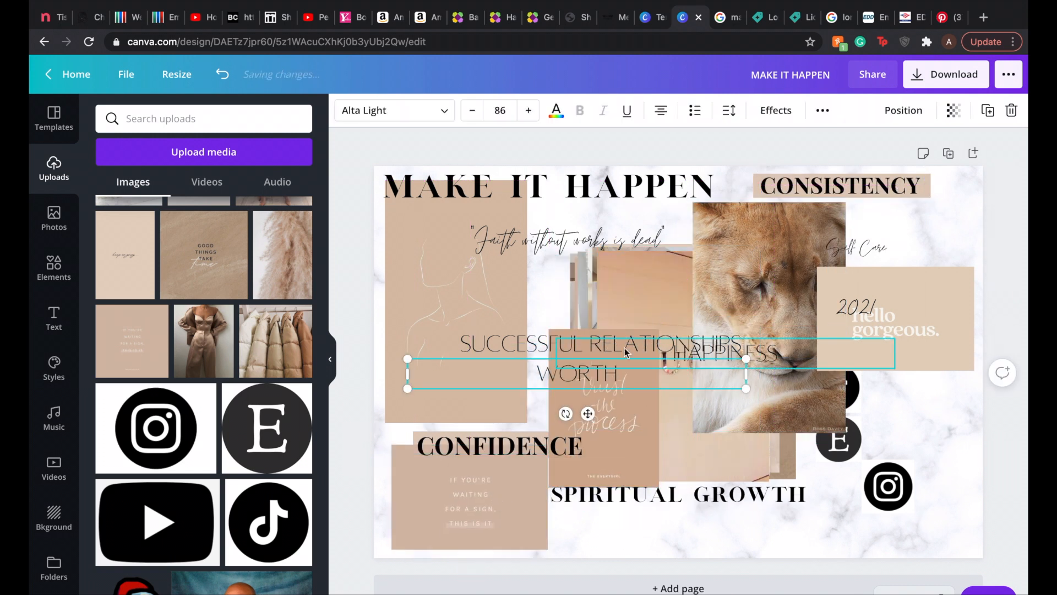
pyautogui.moveTo(639, 403); pyautogui.dragTo(585, 325)
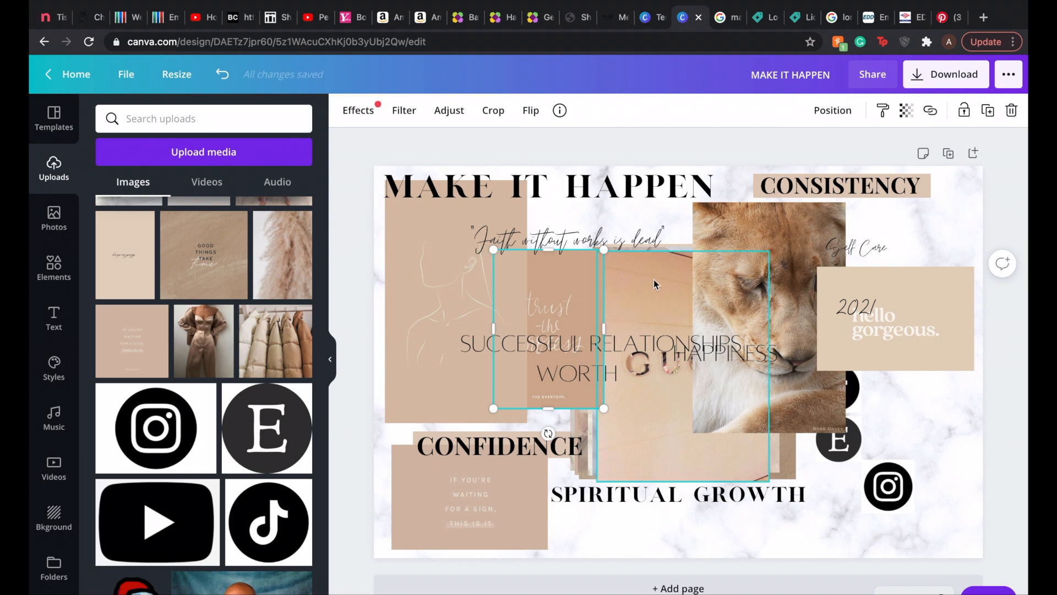
# Step: Shrink the GUCCI image onto the board's bottom edge and move the Dior image below a slightly raised "hello gorgeous" card
pyautogui.moveTo(654, 284); pyautogui.dragTo(624, 367)
pyautogui.moveTo(740, 334); pyautogui.dragTo(675, 424)
pyautogui.moveTo(681, 281); pyautogui.dragTo(865, 393)
pyautogui.moveTo(918, 324); pyautogui.dragTo(927, 289)
pyautogui.moveTo(885, 410); pyautogui.dragTo(893, 381)
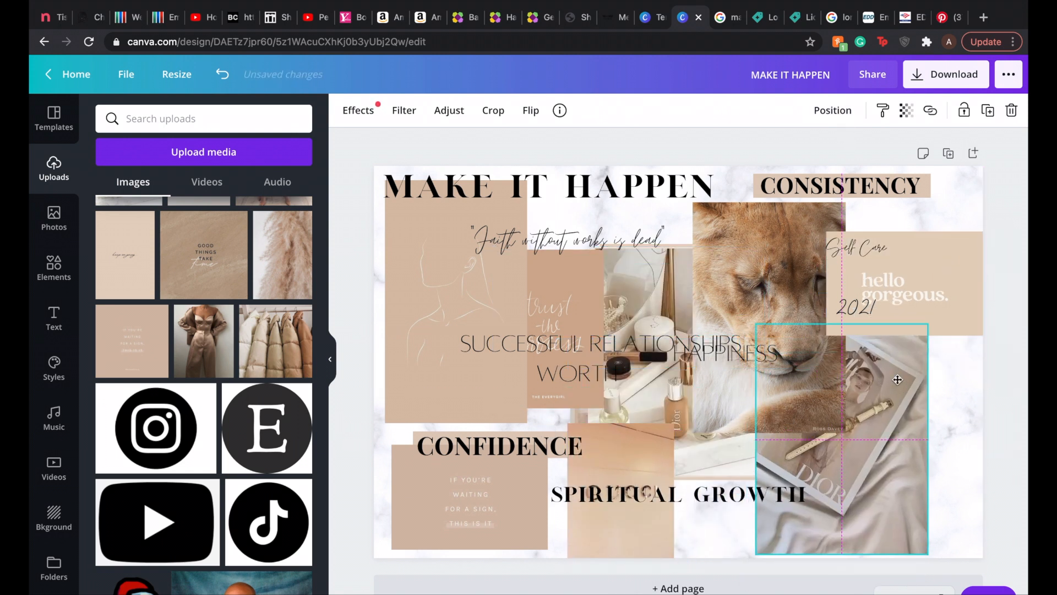
# Step: Place the cosmetics tray image in the board's lower-right corner and move the Dior image towards the bottom center
pyautogui.moveTo(648, 297); pyautogui.dragTo(857, 324)
pyautogui.moveTo(862, 472); pyautogui.dragTo(698, 456)
pyautogui.moveTo(892, 435); pyautogui.dragTo(892, 462)
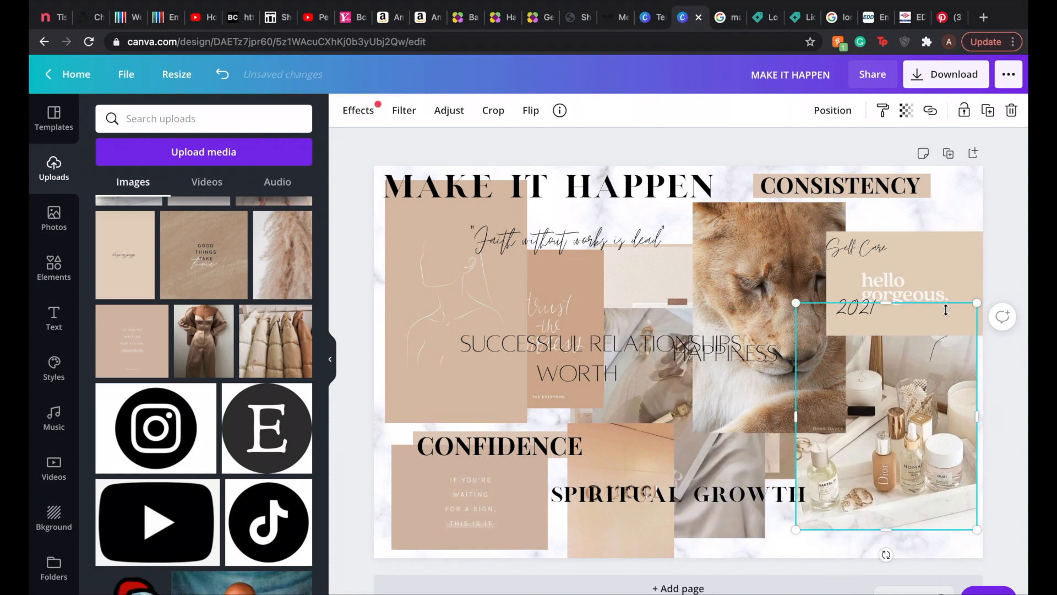
pyautogui.moveTo(945, 306); pyautogui.dragTo(942, 335)
# Step: Send the lion image backward behind its neighbouring images
pyautogui.click(781, 269)
pyautogui.click(832, 110)
pyautogui.click(770, 149)
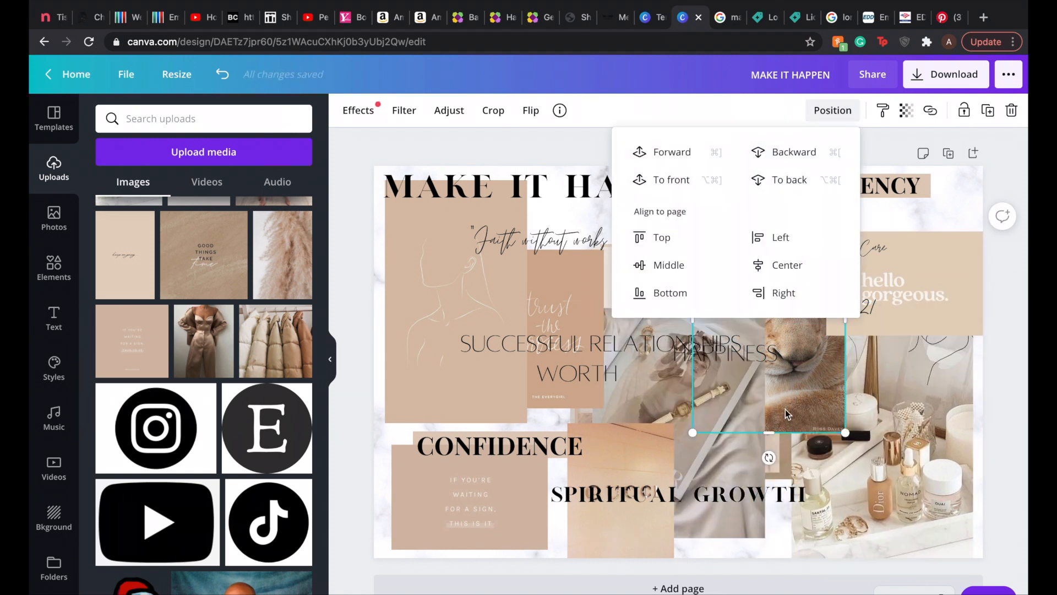
pyautogui.click(771, 150)
pyautogui.click(850, 469)
# Step: Move 2021 beside the MAKE IT HAPPEN heading and reposition HAPPINESS, Self Care, and the cosmetics, "hello gorgeous" and lion images
pyautogui.moveTo(757, 358); pyautogui.dragTo(718, 386)
pyautogui.moveTo(956, 382)
pyautogui.mouseDown()
pyautogui.moveTo(932, 420)
pyautogui.moveTo(952, 371)
pyautogui.moveTo(970, 380)
pyautogui.mouseUp()
pyautogui.moveTo(952, 285); pyautogui.dragTo(955, 311)
pyautogui.moveTo(905, 257); pyautogui.dragTo(887, 269)
pyautogui.moveTo(841, 308); pyautogui.dragTo(736, 183)
pyautogui.moveTo(751, 252); pyautogui.dragTo(775, 251)
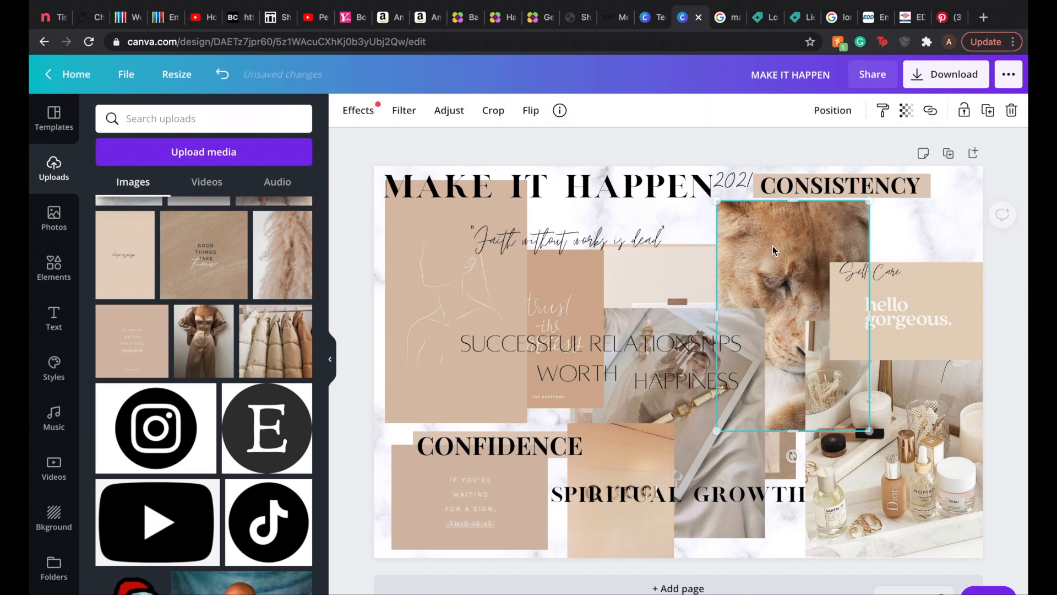
# Step: Shift the Dior, "trust the process" and "Believe in yourself" images left and place the nude dresses image at the bottom center
pyautogui.moveTo(716, 414); pyautogui.dragTo(616, 434)
pyautogui.moveTo(584, 303); pyautogui.dragTo(591, 262)
pyautogui.moveTo(693, 264); pyautogui.dragTo(510, 232)
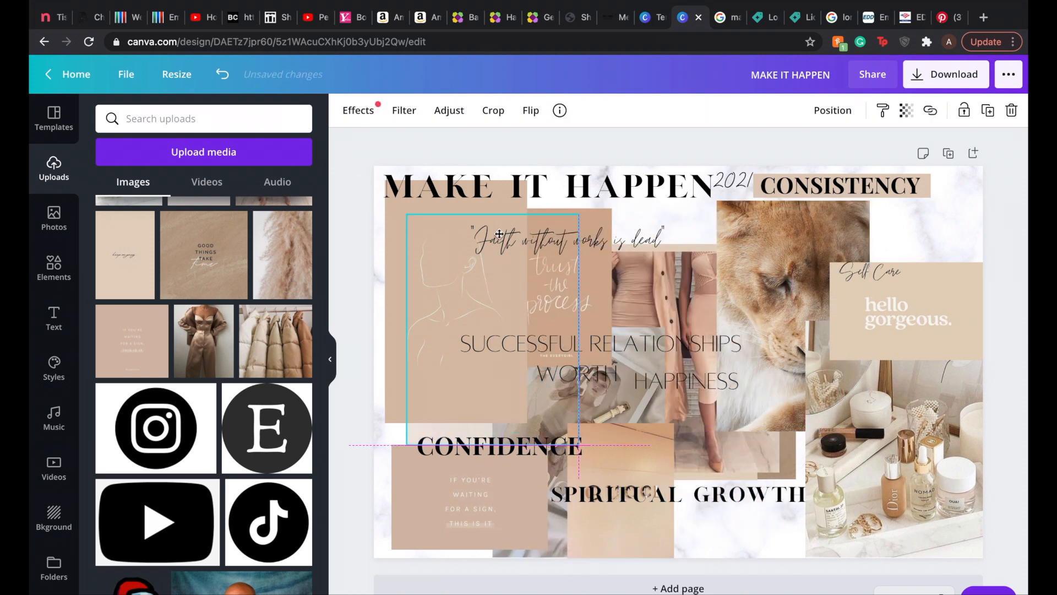
pyautogui.moveTo(675, 283); pyautogui.dragTo(730, 408)
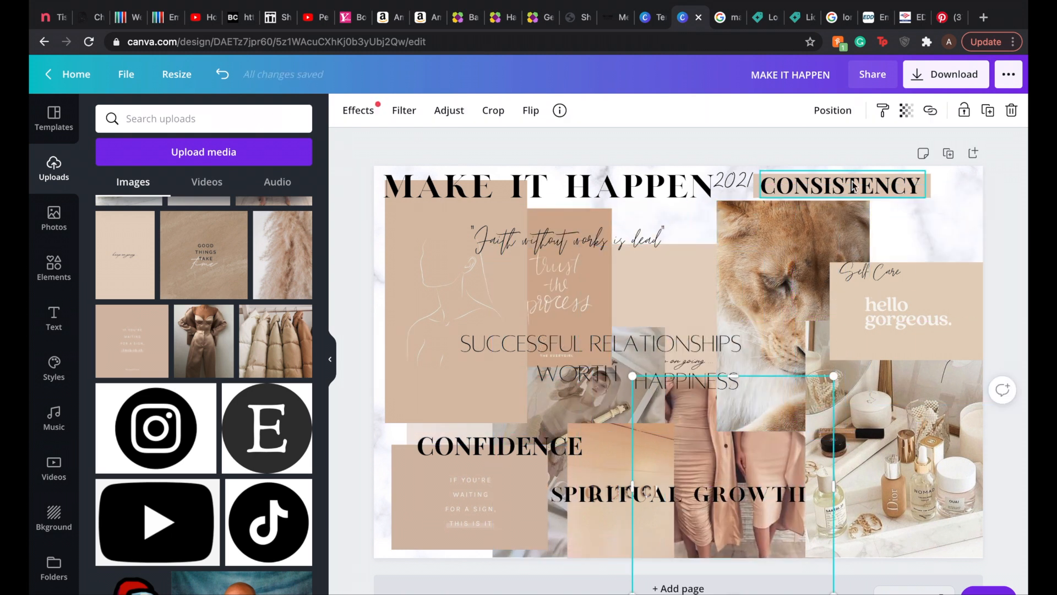
# Step: Move the "keep on going", lion, "Good things take time" and next stacked image left to uncover the puffer coats
pyautogui.moveTo(701, 286); pyautogui.dragTo(564, 283)
pyautogui.moveTo(791, 265); pyautogui.dragTo(573, 285)
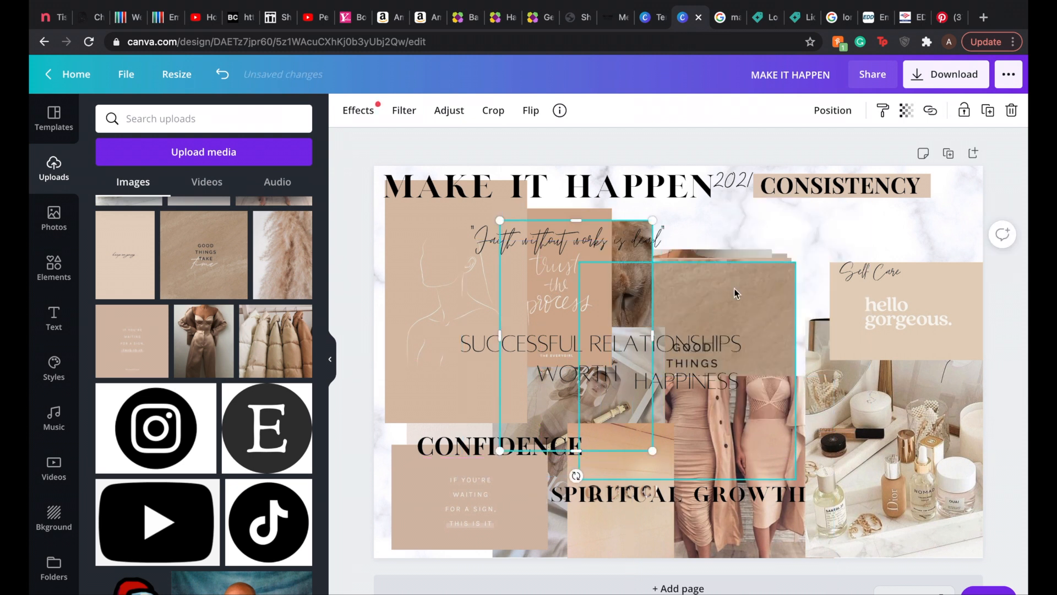
pyautogui.moveTo(736, 292); pyautogui.dragTo(622, 296)
pyautogui.moveTo(750, 321); pyautogui.dragTo(625, 321)
# Step: Send the "hello gorgeous" card backward and the cosmetics tray image all the way behind the social media logos
pyautogui.click(890, 320)
pyautogui.click(833, 112)
pyautogui.click(797, 155)
pyautogui.click(881, 402)
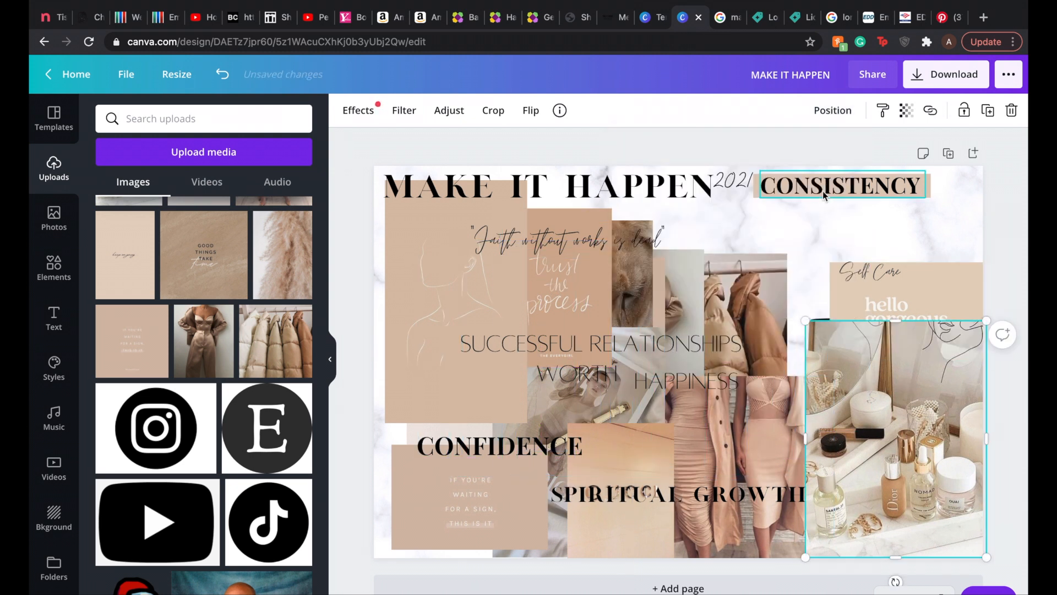
pyautogui.click(831, 112)
pyautogui.click(780, 157)
pyautogui.click(781, 158)
pyautogui.click(781, 158)
pyautogui.click(780, 158)
pyautogui.click(780, 159)
pyautogui.click(781, 158)
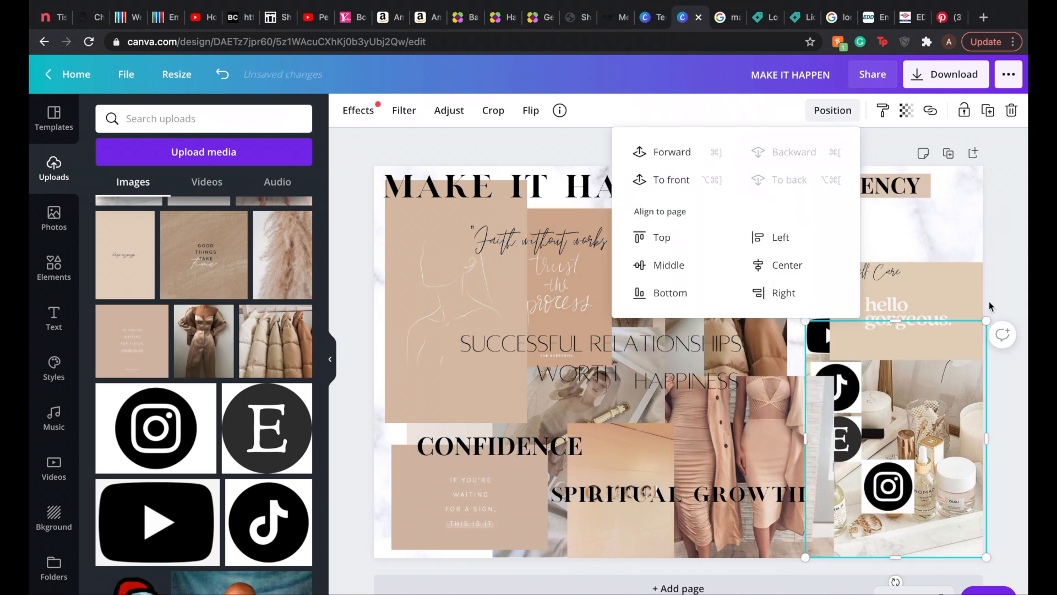
# Step: Send the "hello gorgeous" card further backward so it sits behind the YouTube logo
pyautogui.click(903, 274)
pyautogui.click(947, 310)
pyautogui.click(832, 110)
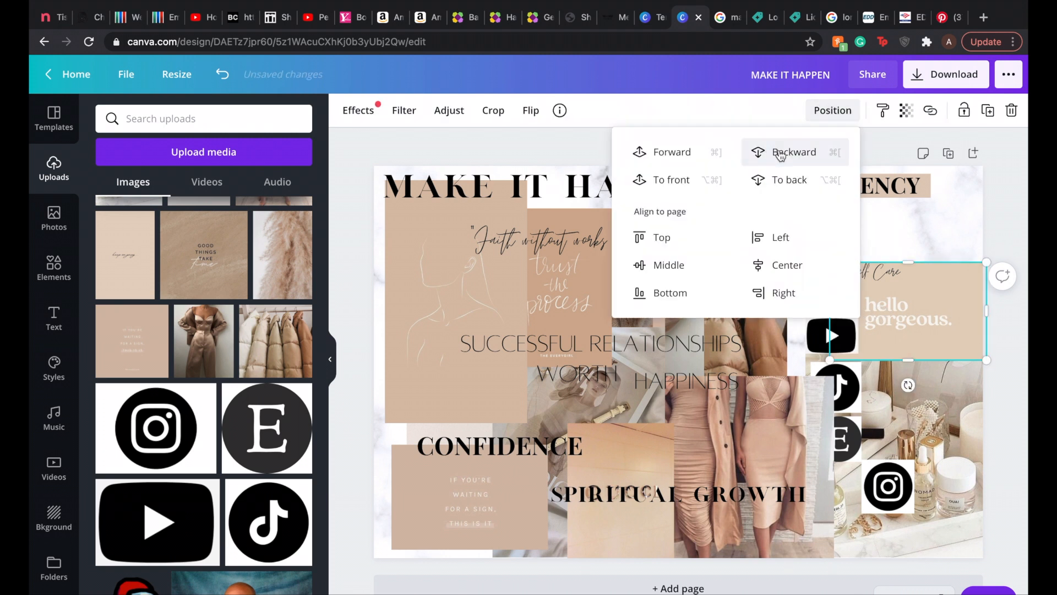
pyautogui.click(781, 150)
pyautogui.click(881, 277)
# Step: Move the puffer coats image up beneath CONSISTENCY and send it backward behind the text and logos
pyautogui.moveTo(741, 308); pyautogui.dragTo(844, 220)
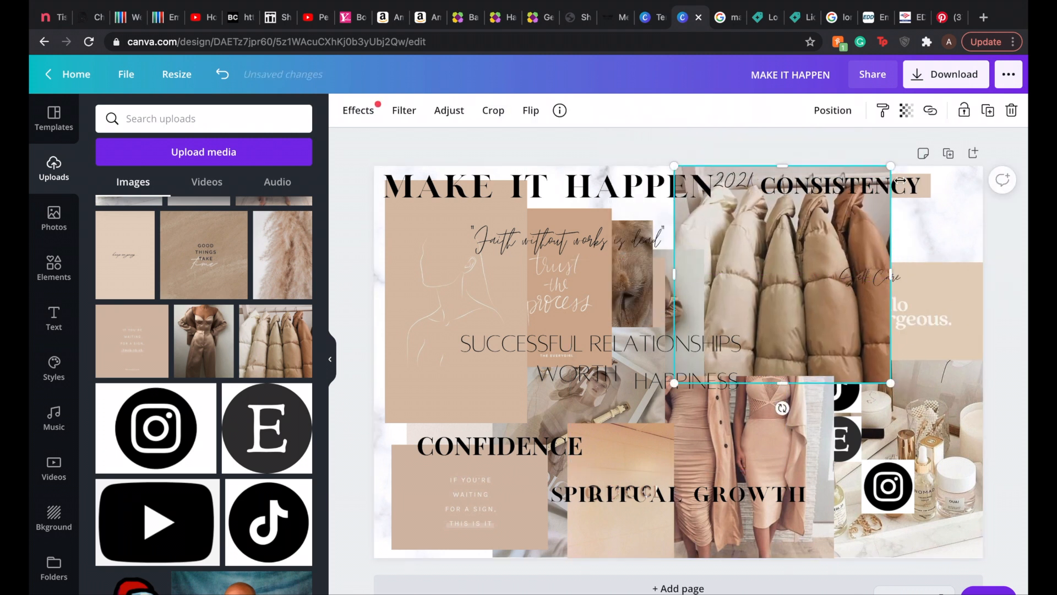
pyautogui.click(832, 110)
pyautogui.click(786, 163)
pyautogui.click(950, 239)
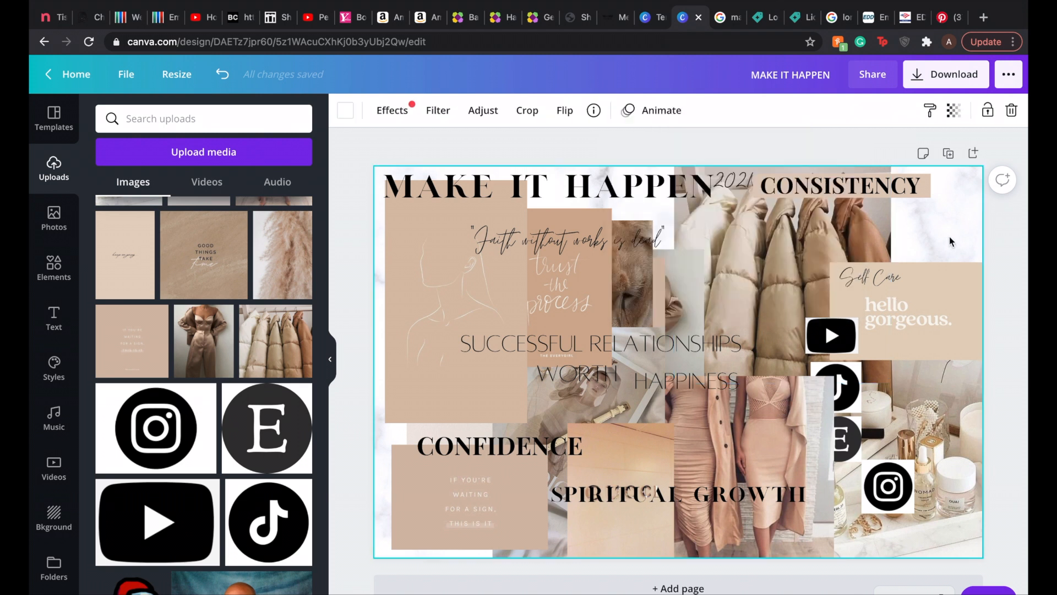
# Step: Shrink the puffer coats image and place it in the board's upper-right corner above the "hello gorgeous" card
pyautogui.click(858, 222)
pyautogui.moveTo(891, 167); pyautogui.dragTo(803, 254)
pyautogui.moveTo(756, 288); pyautogui.dragTo(937, 199)
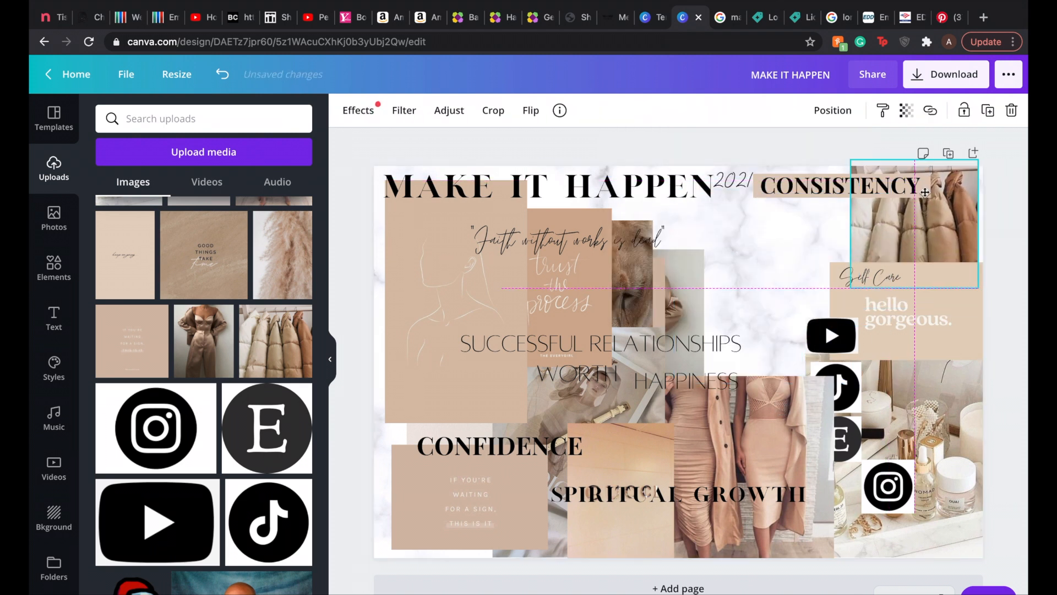
pyautogui.click(1006, 248)
# Step: Shrink the nude dresses image, place it beside the puffer coats under CONSISTENCY, and send it backward behind the YouTube logo
pyautogui.moveTo(788, 418); pyautogui.dragTo(810, 258)
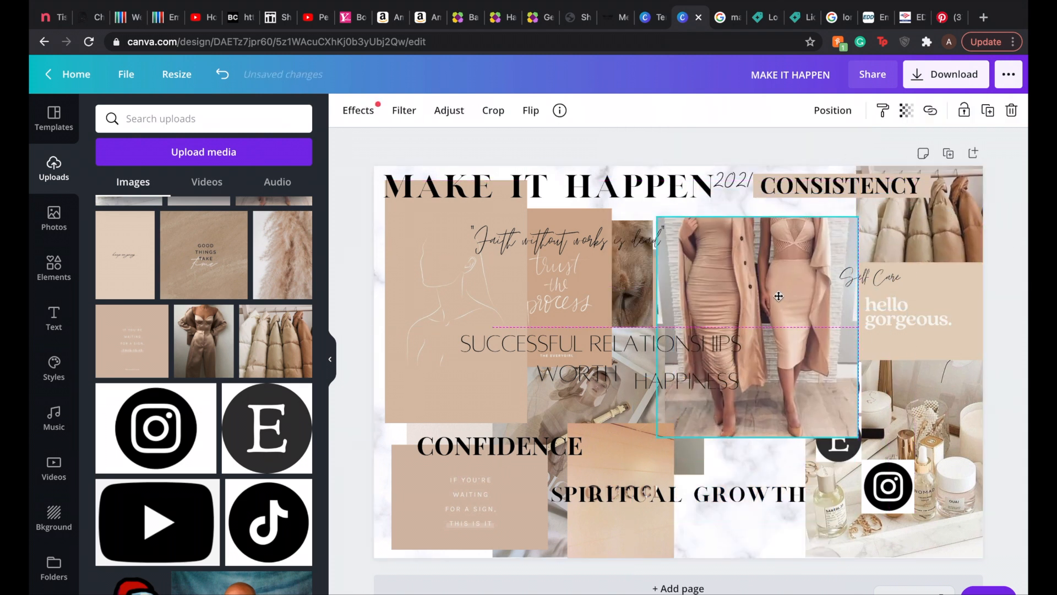
pyautogui.moveTo(857, 215); pyautogui.dragTo(805, 275)
pyautogui.moveTo(772, 303); pyautogui.dragTo(825, 228)
pyautogui.click(831, 110)
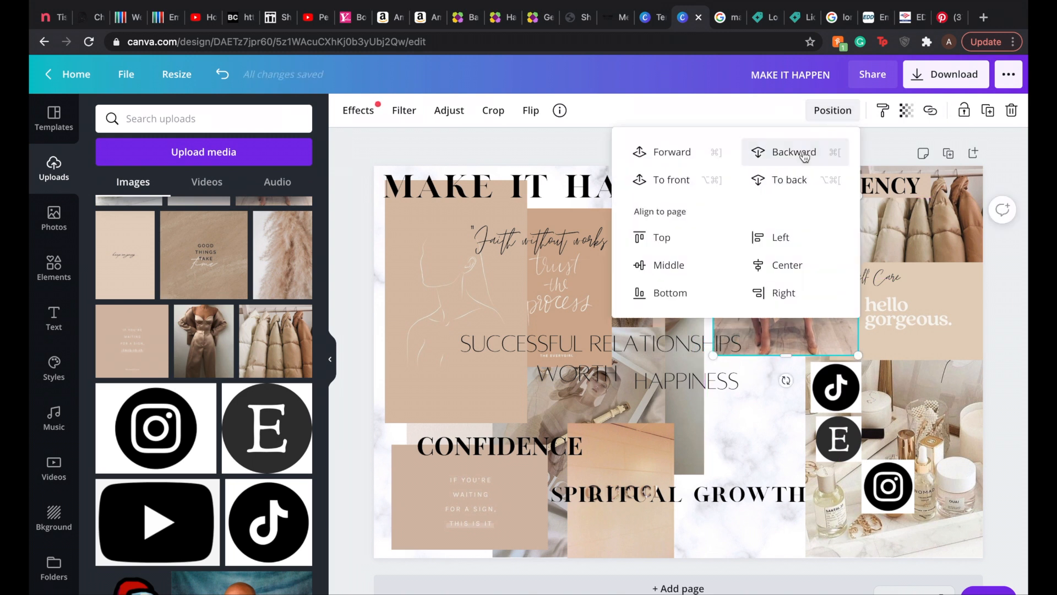
pyautogui.click(728, 387)
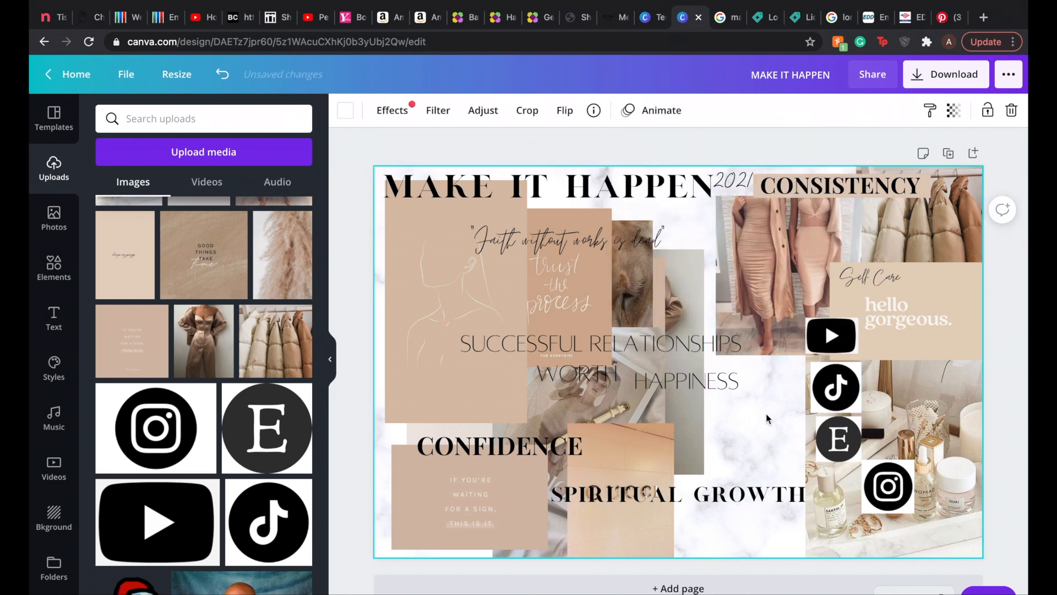
# Step: Move the satin outfit image to the lower center behind HAPPINESS and bring the lion image to the board's right side
pyautogui.moveTo(687, 309); pyautogui.dragTo(782, 371)
pyautogui.moveTo(629, 287); pyautogui.dragTo(771, 229)
# Step: Shrink the square "waiting for a sign" quote, place it under the MAKE IT HAPPEN heading, and shift "Faith without works is dead" left
pyautogui.moveTo(788, 207); pyautogui.dragTo(714, 279)
pyautogui.moveTo(700, 314); pyautogui.dragTo(698, 206)
pyautogui.moveTo(554, 258); pyautogui.dragTo(492, 246)
pyautogui.click(583, 301)
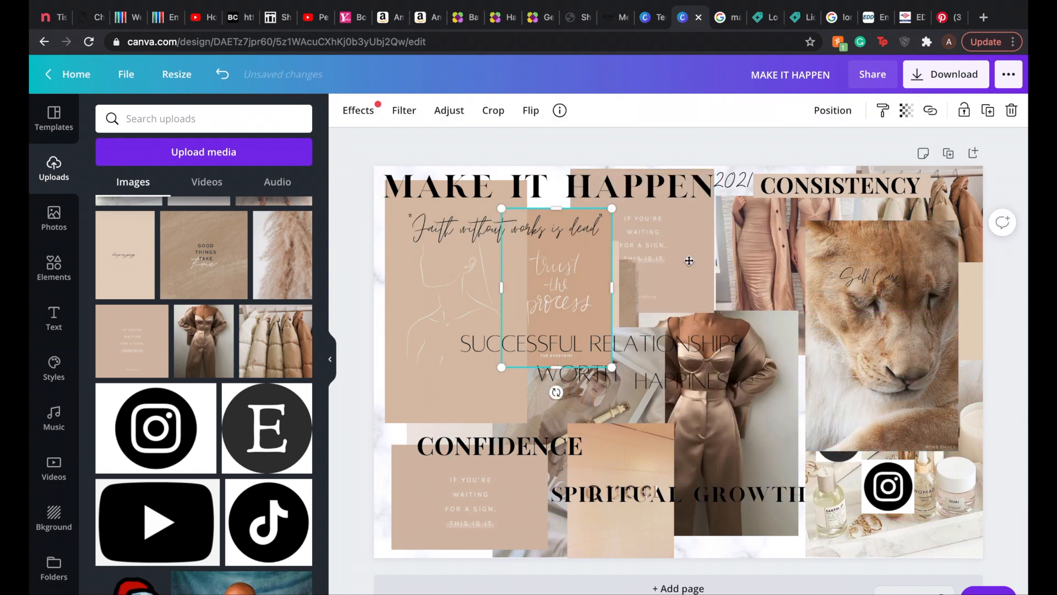
# Step: Place the "trust the process" card beneath 2021 and the "believe in yourself" card beside it under MAKE IT HAPPEN
pyautogui.moveTo(688, 261); pyautogui.dragTo(760, 243)
pyautogui.moveTo(567, 297); pyautogui.dragTo(668, 222)
pyautogui.moveTo(689, 151); pyautogui.dragTo(645, 213)
pyautogui.moveTo(619, 254); pyautogui.dragTo(619, 207)
pyautogui.moveTo(655, 254); pyautogui.dragTo(641, 228)
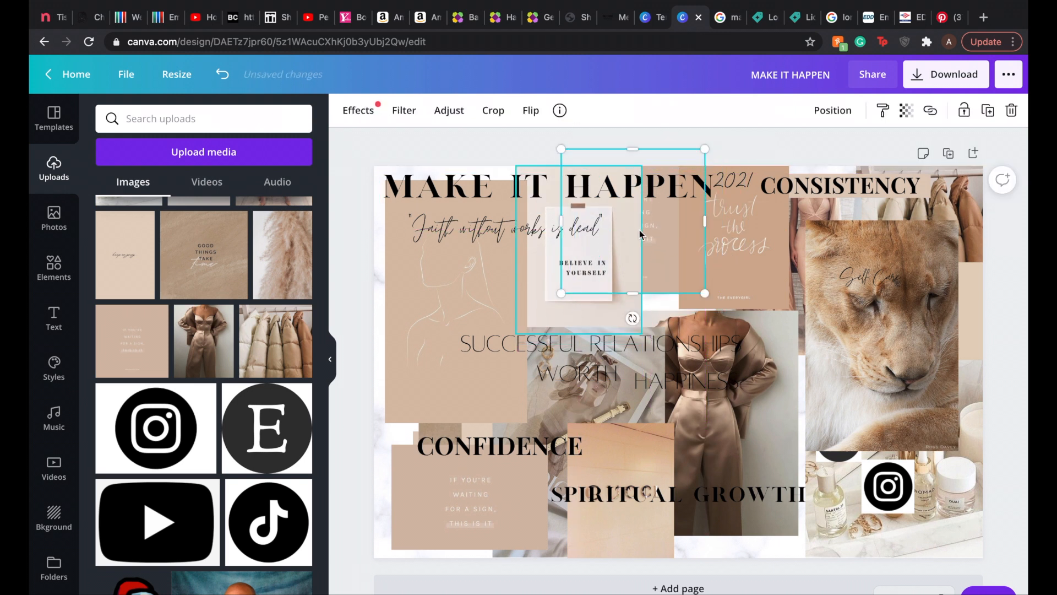
pyautogui.moveTo(719, 245); pyautogui.dragTo(683, 253)
pyautogui.click(809, 141)
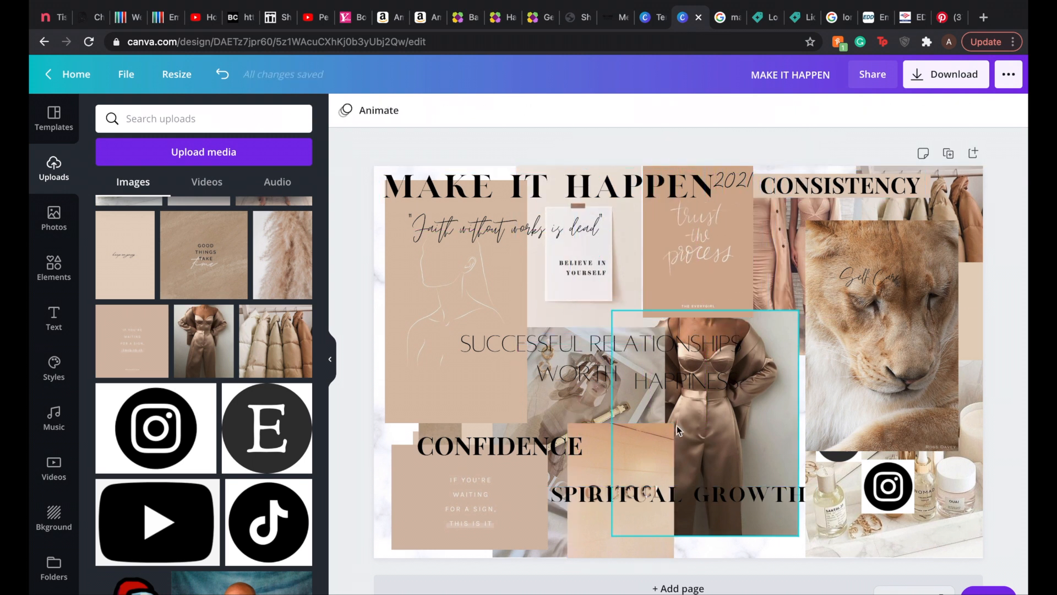
# Step: Move the lion image to the board's upper-right corner and delete the satin outfit image
pyautogui.moveTo(847, 410); pyautogui.dragTo(886, 346)
pyautogui.moveTo(769, 418); pyautogui.dragTo(741, 434)
pyautogui.press('Delete')
# Step: Move the Gucci and Dior images right of center and lower the "waiting for a sign" card to the board's bottom edge
pyautogui.moveTo(658, 440); pyautogui.dragTo(785, 401)
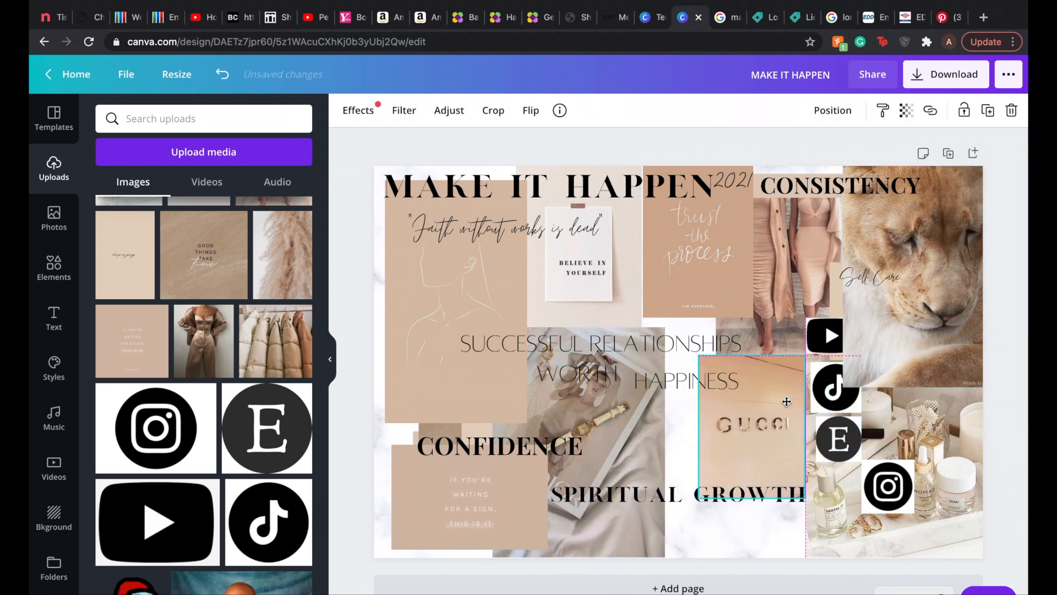
pyautogui.click(605, 444)
pyautogui.moveTo(521, 480); pyautogui.dragTo(521, 494)
pyautogui.click(595, 445)
pyautogui.moveTo(566, 412); pyautogui.dragTo(751, 319)
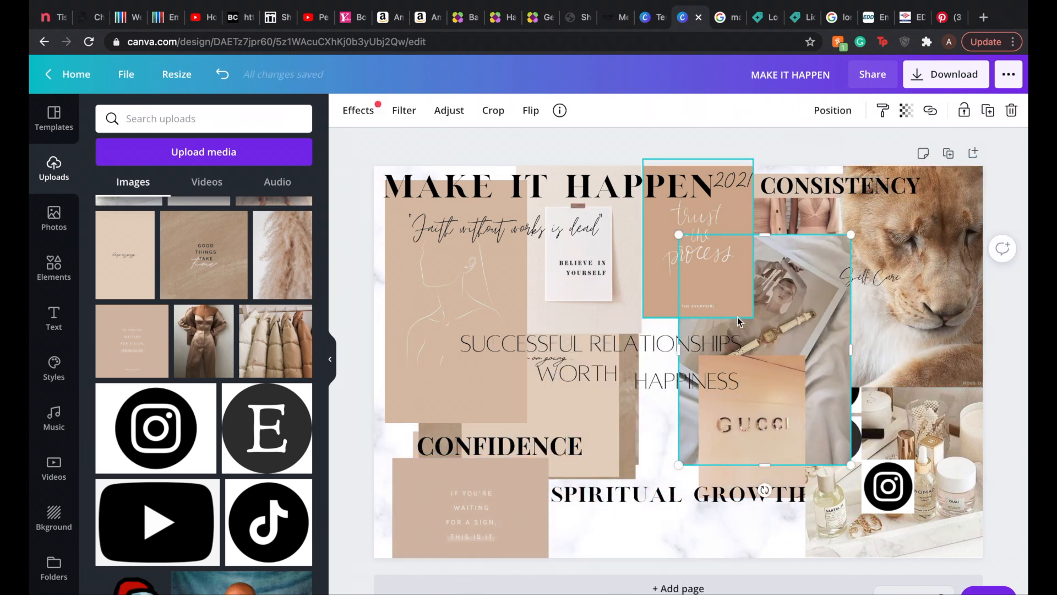
# Step: Move the "keep on going" card behind the Gucci image and the "good things take time" card to the board's lower center
pyautogui.moveTo(594, 426); pyautogui.dragTo(650, 505)
pyautogui.moveTo(636, 418); pyautogui.dragTo(849, 371)
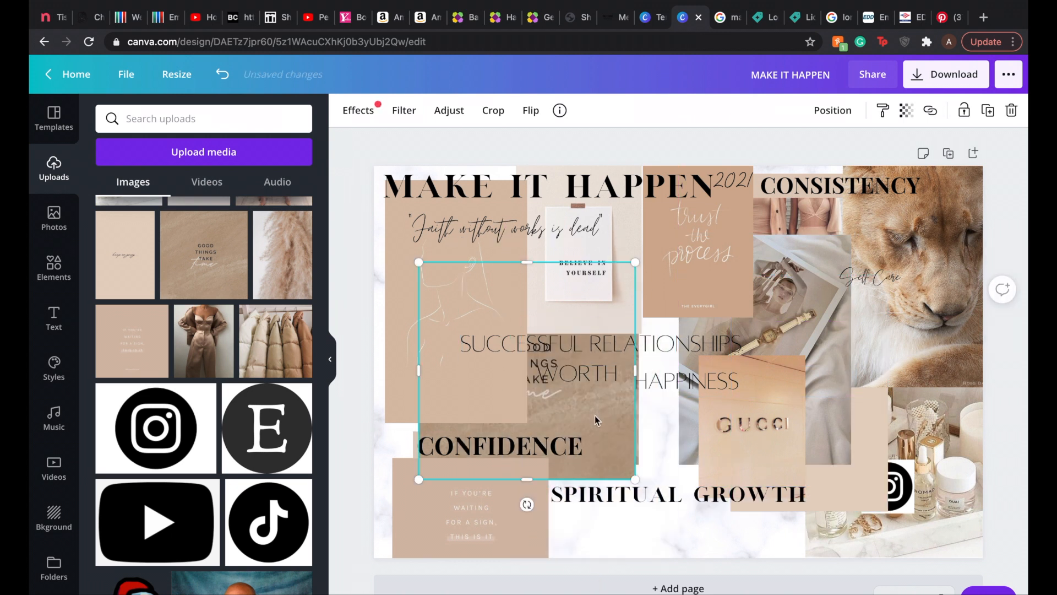
pyautogui.moveTo(597, 421); pyautogui.dragTo(645, 497)
pyautogui.moveTo(621, 423); pyautogui.dragTo(758, 513)
pyautogui.moveTo(860, 450); pyautogui.dragTo(810, 457)
# Step: Bring the pampas image forward against the board's left edge and fit the line-art card into the upper-left corner
pyautogui.moveTo(614, 426); pyautogui.dragTo(509, 511)
pyautogui.click(836, 113)
pyautogui.click(685, 160)
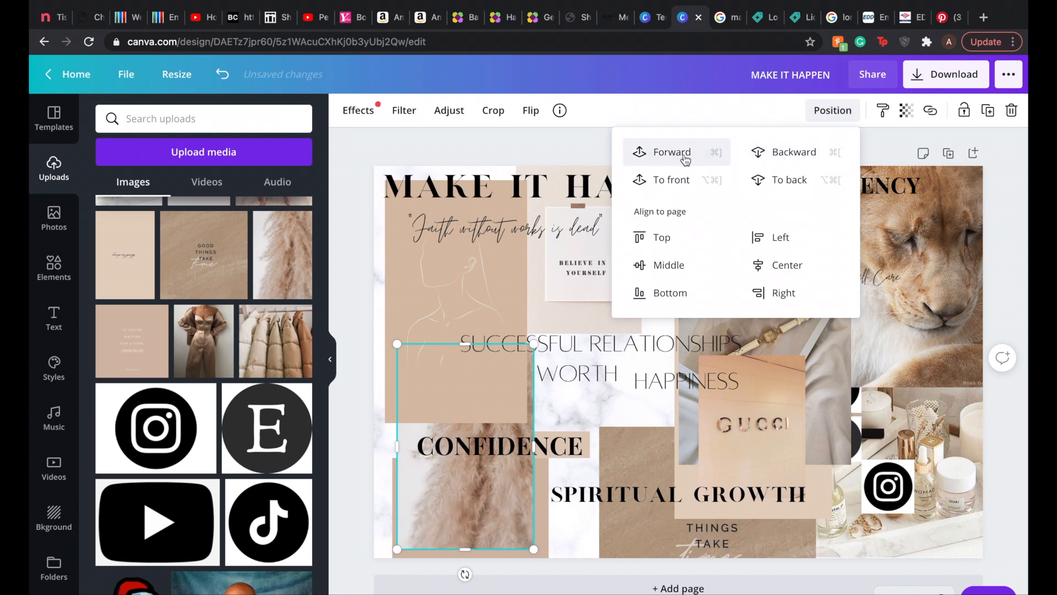
pyautogui.click(685, 160)
pyautogui.moveTo(468, 388); pyautogui.dragTo(439, 362)
pyautogui.moveTo(504, 277); pyautogui.dragTo(494, 243)
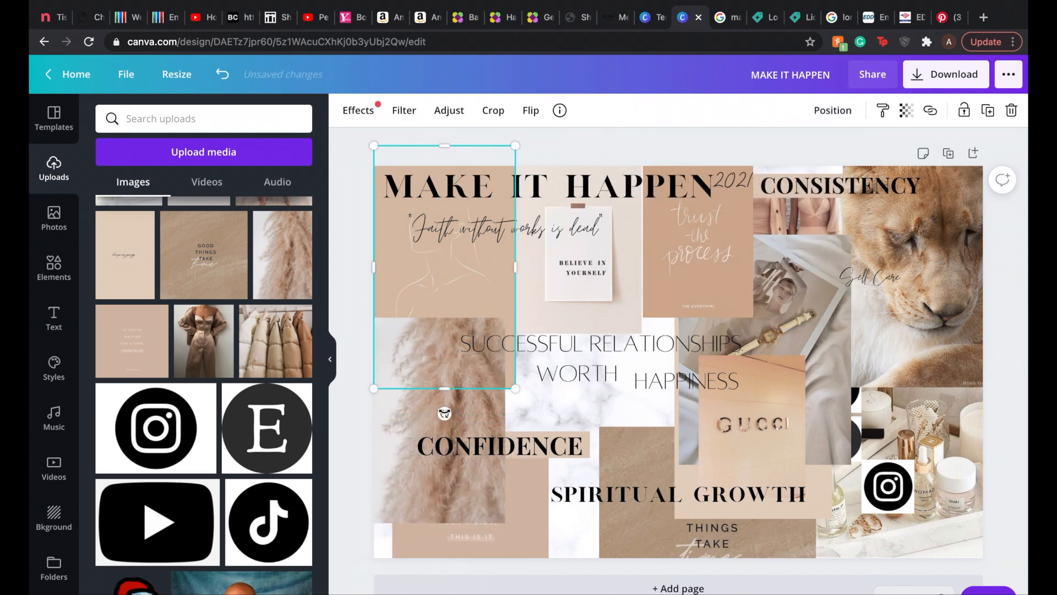
# Step: Shorten the pampas image from below and fit the "waiting for a sign" card into the board's bottom-left corner
pyautogui.moveTo(550, 375); pyautogui.dragTo(550, 388)
pyautogui.click(414, 496)
pyautogui.moveTo(436, 523); pyautogui.dragTo(436, 473)
pyautogui.moveTo(501, 526); pyautogui.dragTo(482, 526)
# Step: Move the Gucci image below Self Care and the Dior image to the board's center beside the pampas image
pyautogui.moveTo(757, 408); pyautogui.dragTo(872, 319)
pyautogui.moveTo(786, 442); pyautogui.dragTo(609, 504)
# Step: Move the CONSISTENCY heading and its beige backing strip to the board's top edge, with the text in front
pyautogui.moveTo(803, 239); pyautogui.dragTo(803, 237)
pyautogui.moveTo(807, 188); pyautogui.dragTo(806, 215)
pyautogui.moveTo(814, 177); pyautogui.dragTo(814, 169)
pyautogui.click(830, 111)
pyautogui.click(672, 179)
pyautogui.click(881, 214)
pyautogui.click(914, 112)
pyautogui.click(742, 180)
pyautogui.moveTo(826, 213); pyautogui.dragTo(826, 245)
pyautogui.moveTo(842, 178); pyautogui.dragTo(840, 177)
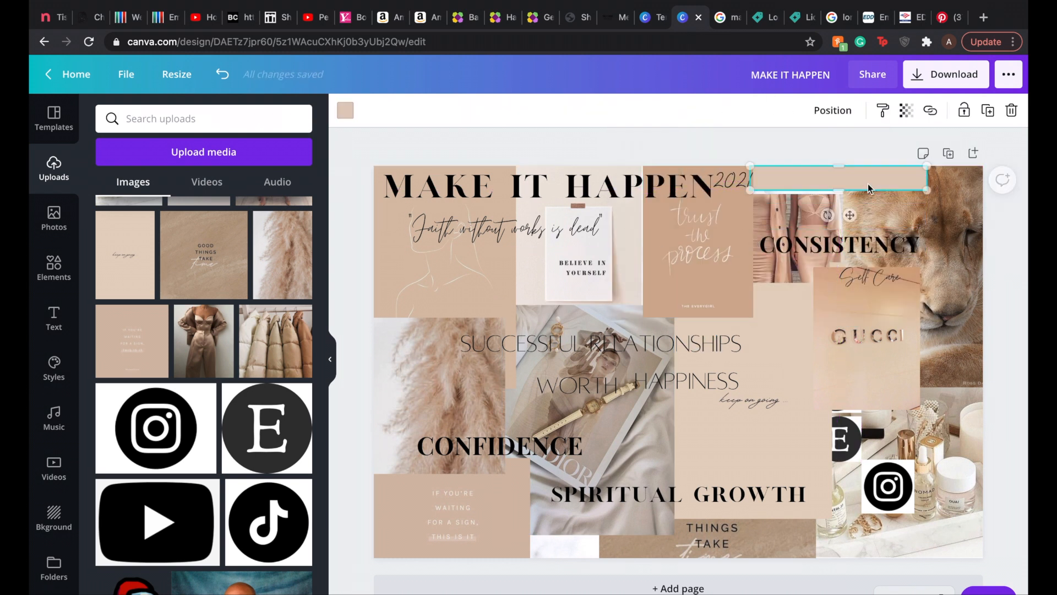
pyautogui.click(897, 243)
pyautogui.moveTo(898, 244); pyautogui.dragTo(898, 176)
pyautogui.click(903, 146)
# Step: Delete the "good things take time" card and lower CONFIDENCE slightly
pyautogui.click(670, 555)
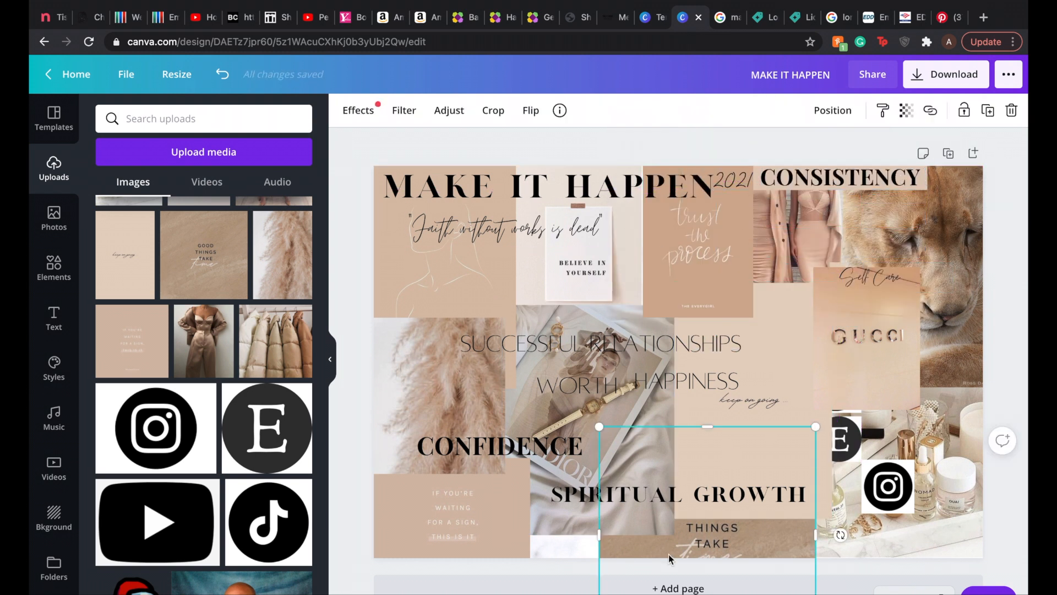
pyautogui.press('Delete')
pyautogui.moveTo(523, 446); pyautogui.dragTo(525, 455)
# Step: Trim the Dior image's upper edge, layer the "believe in yourself" card over it, and move the Dior image up to meet the card
pyautogui.click(636, 325)
pyautogui.moveTo(588, 304); pyautogui.dragTo(588, 344)
pyautogui.click(600, 276)
pyautogui.click(832, 111)
pyautogui.click(675, 179)
pyautogui.click(625, 430)
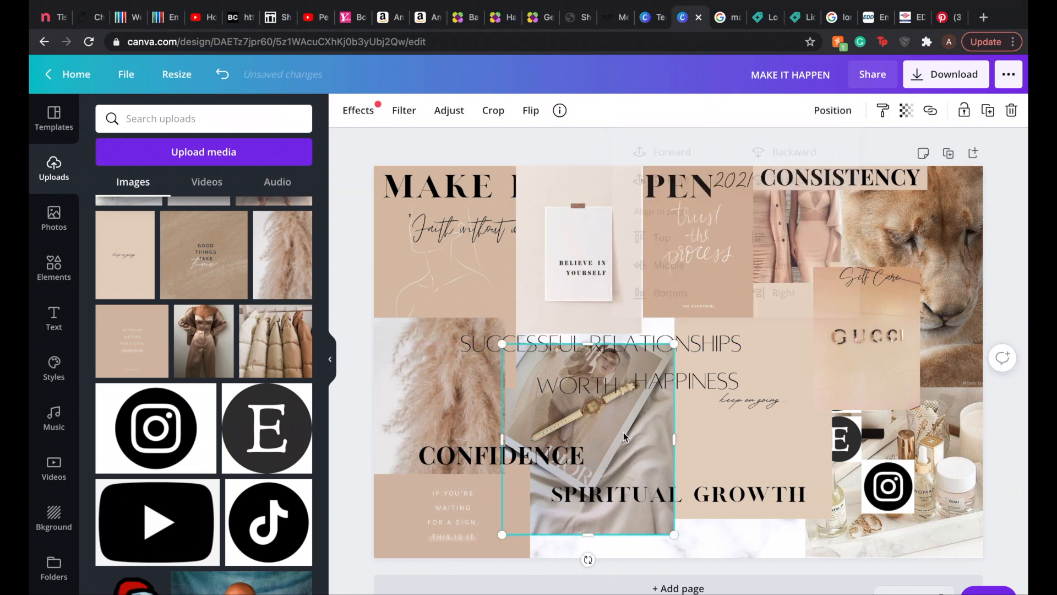
pyautogui.click(601, 275)
pyautogui.click(833, 111)
pyautogui.click(680, 189)
pyautogui.click(903, 111)
pyautogui.click(743, 179)
pyautogui.click(619, 387)
pyautogui.moveTo(622, 433); pyautogui.dragTo(622, 400)
pyautogui.click(668, 528)
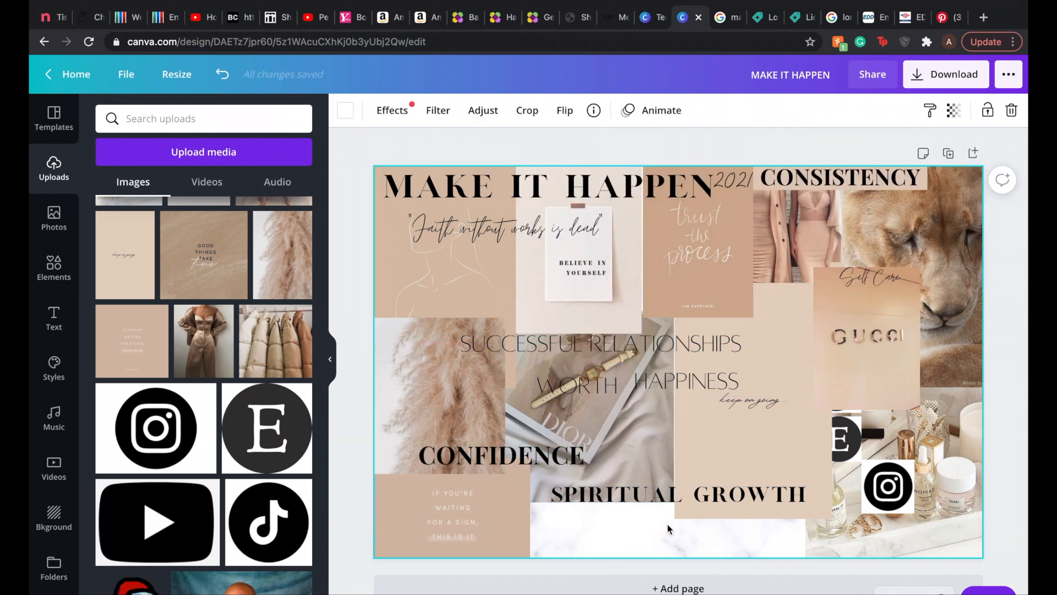
# Step: Narrow the SUCCESSFUL RELATIONSHIPS text box and move it up across the bottom of the "trust the process" card
pyautogui.click(686, 347)
pyautogui.moveTo(366, 345); pyautogui.dragTo(549, 344)
pyautogui.moveTo(712, 346); pyautogui.dragTo(736, 313)
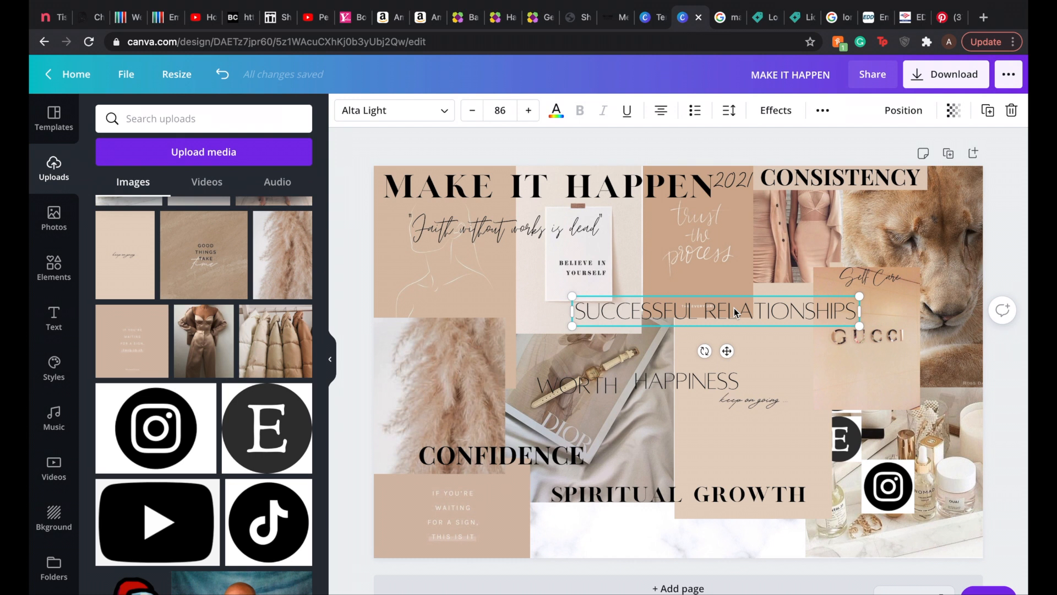
# Step: Move the lion image to the board's bottom center with the Gucci image beside it, shortening the "keep on going" card from below
pyautogui.moveTo(947, 215); pyautogui.dragTo(615, 525)
pyautogui.click(751, 460)
pyautogui.moveTo(752, 518); pyautogui.dragTo(753, 474)
pyautogui.moveTo(873, 373); pyautogui.dragTo(735, 541)
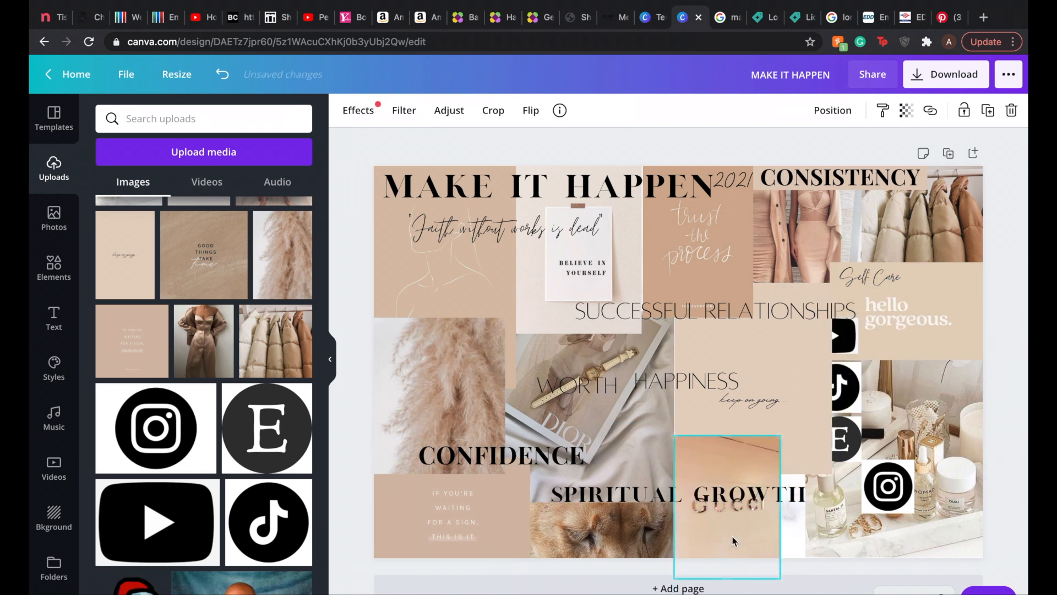
# Step: Shift and resize the "keep on going" card to fit between the nude dresses and Gucci images
pyautogui.click(798, 344)
pyautogui.moveTo(783, 336); pyautogui.dragTo(783, 303)
pyautogui.moveTo(752, 250); pyautogui.dragTo(752, 304)
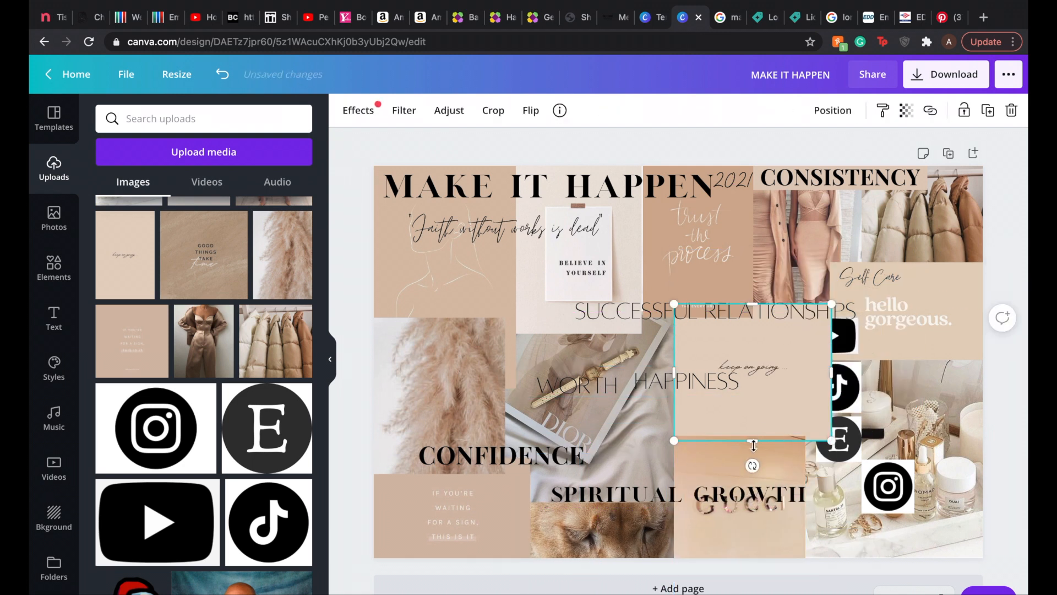
# Step: Shift SPIRITUAL GROWTH left and raise MAKE IT HAPPEN and 2021 to the board's top edge
pyautogui.moveTo(756, 494); pyautogui.dragTo(712, 493)
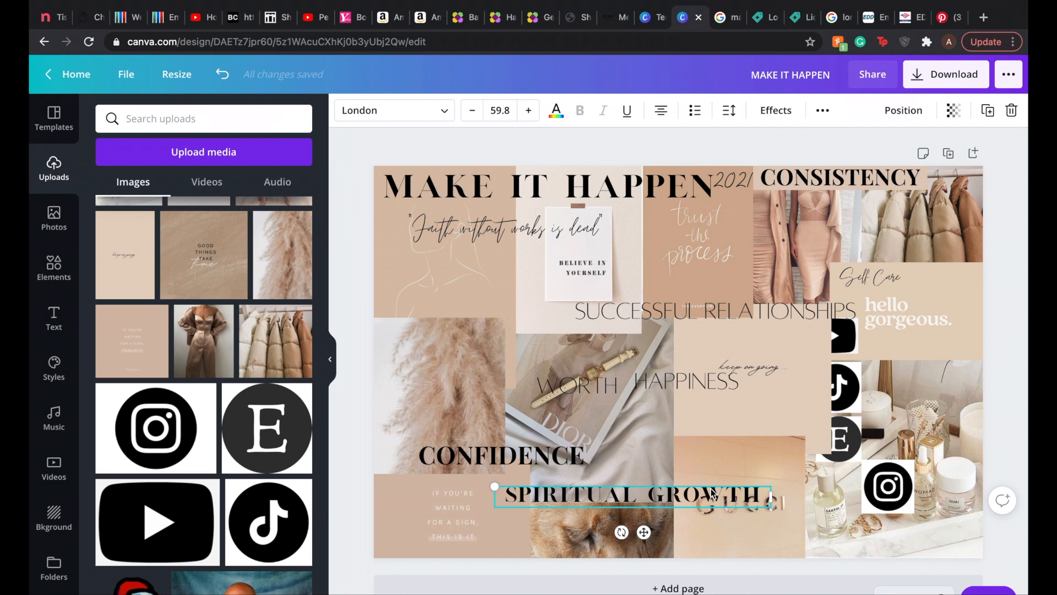
pyautogui.moveTo(617, 188); pyautogui.dragTo(610, 181)
pyautogui.moveTo(715, 192)
pyautogui.mouseDown()
pyautogui.moveTo(699, 190)
pyautogui.moveTo(718, 179)
pyautogui.mouseUp()
pyautogui.click(725, 307)
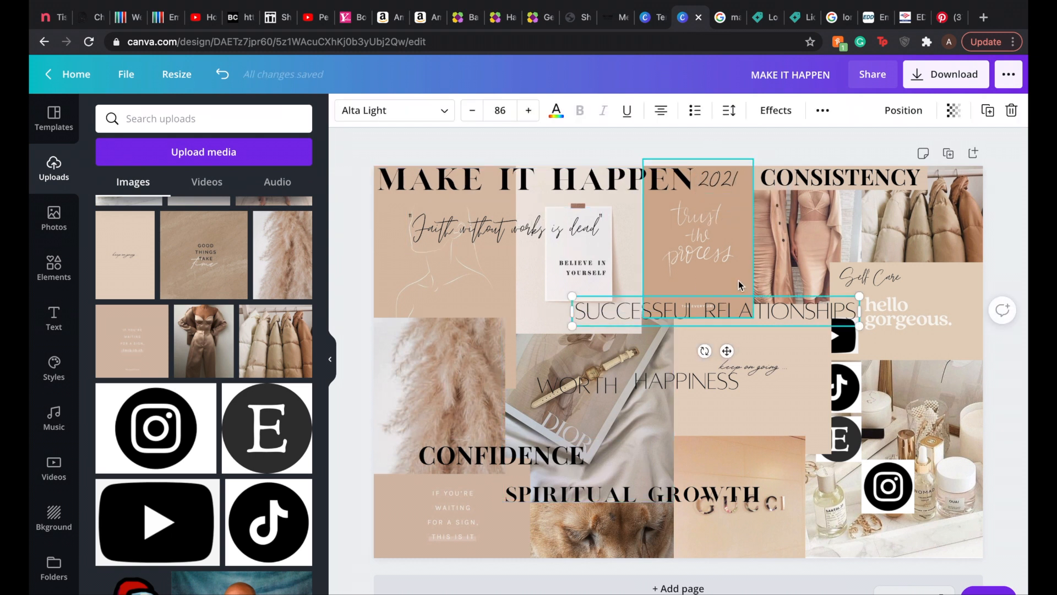
# Step: Move the YouTube logo below the "hello gorgeous" card and shift HAPPINESS left beside WORTH
pyautogui.moveTo(846, 338); pyautogui.dragTo(928, 374)
pyautogui.click(845, 384)
pyautogui.moveTo(845, 383); pyautogui.dragTo(863, 382)
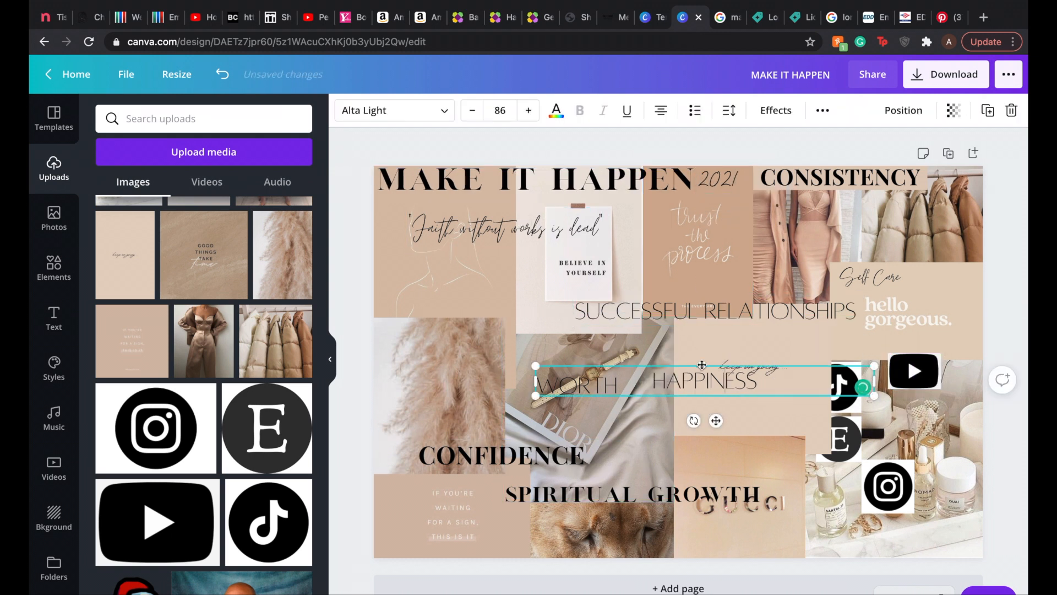
pyautogui.moveTo(701, 366); pyautogui.dragTo(656, 365)
# Step: Place the Etsy logo on the pampas image and bring the TikTok logo in front of the "keep on going" card
pyautogui.moveTo(843, 439); pyautogui.dragTo(426, 406)
pyautogui.click(837, 117)
pyautogui.click(671, 152)
pyautogui.click(836, 387)
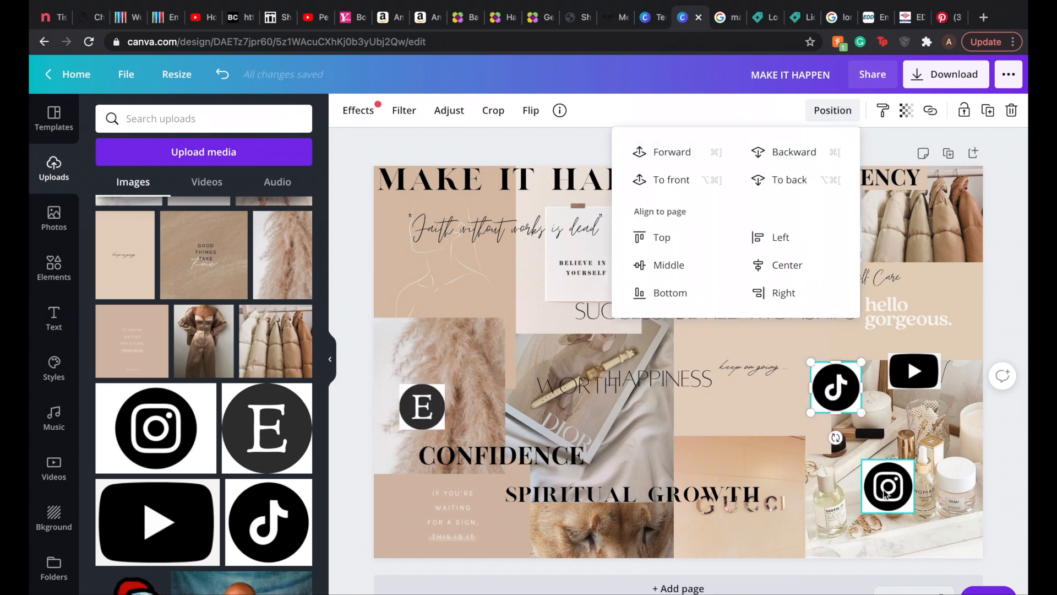
pyautogui.click(425, 147)
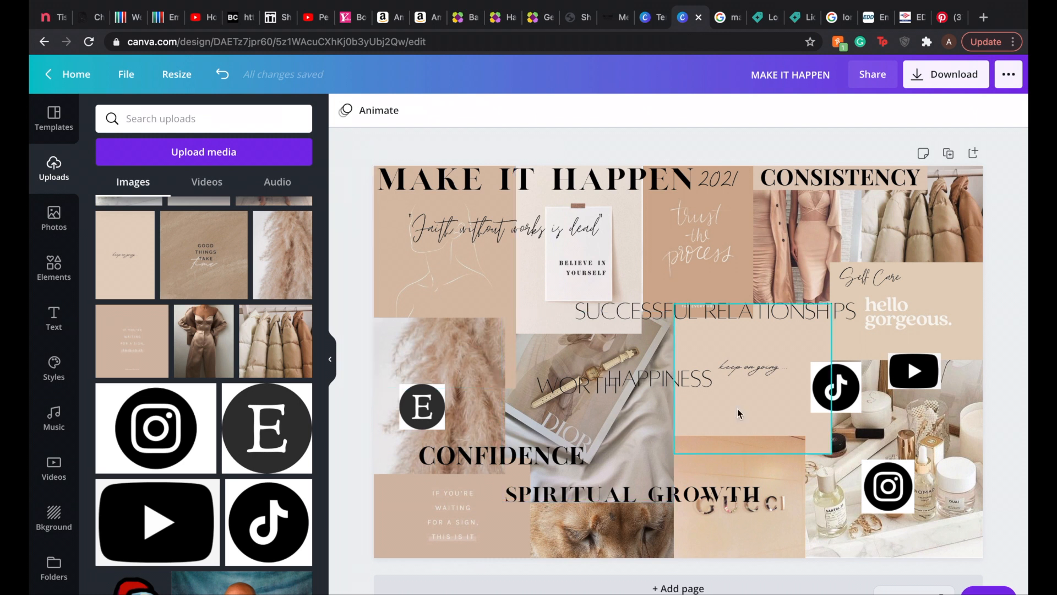
# Step: Nudge the YouTube logo up and shift "Faith without works is dead" up and to the left
pyautogui.moveTo(904, 387); pyautogui.dragTo(912, 380)
pyautogui.moveTo(540, 226); pyautogui.dragTo(516, 217)
pyautogui.click(724, 247)
pyautogui.click(404, 110)
pyautogui.click(175, 171)
pyautogui.click(120, 161)
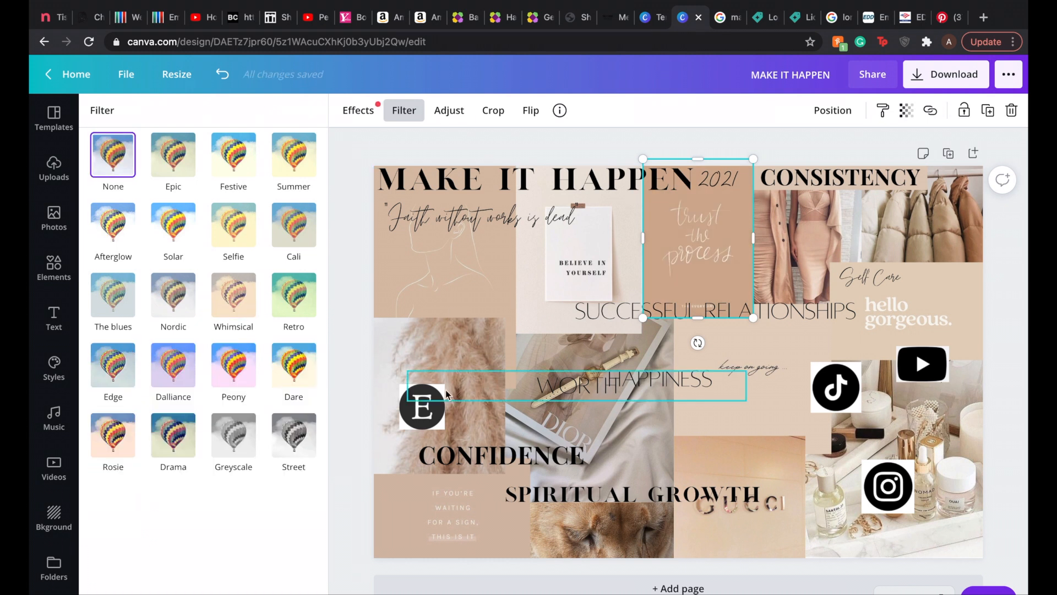
# Step: Shrink SPIRITUAL GROWTH to font size 46 and place it above the Gucci image
pyautogui.moveTo(611, 495); pyautogui.dragTo(656, 434)
pyautogui.moveTo(815, 424); pyautogui.dragTo(753, 428)
pyautogui.moveTo(661, 437); pyautogui.dragTo(725, 421)
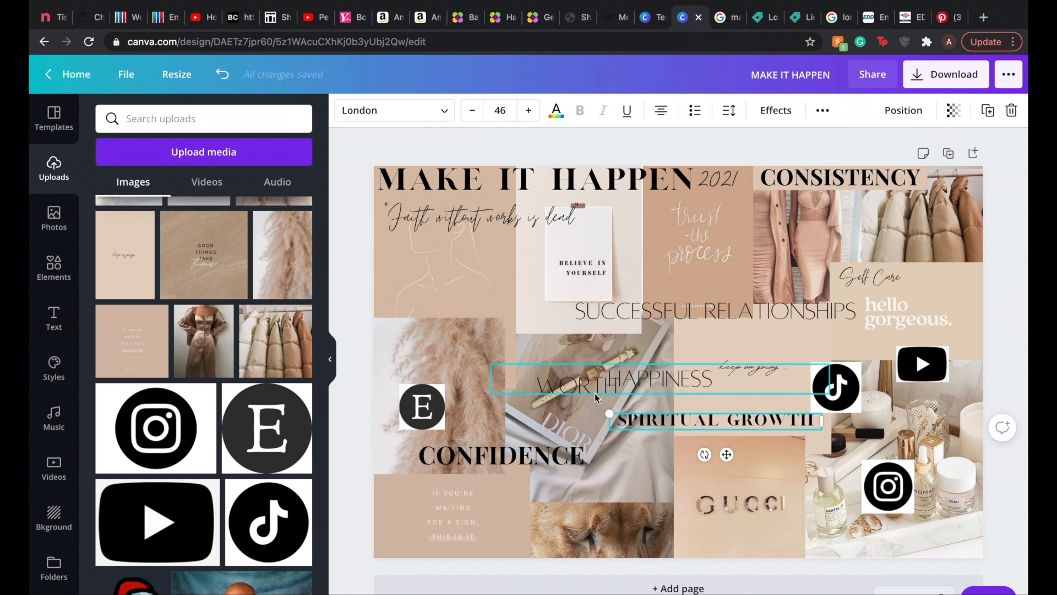
# Step: Shrink SUCCESSFUL RELATIONSHIPS and place it below the Faith quote, and move CONFIDENCE beneath the "trust the process" card
pyautogui.moveTo(634, 315); pyautogui.dragTo(516, 348)
pyautogui.moveTo(741, 361); pyautogui.dragTo(641, 351)
pyautogui.moveTo(550, 341); pyautogui.dragTo(519, 303)
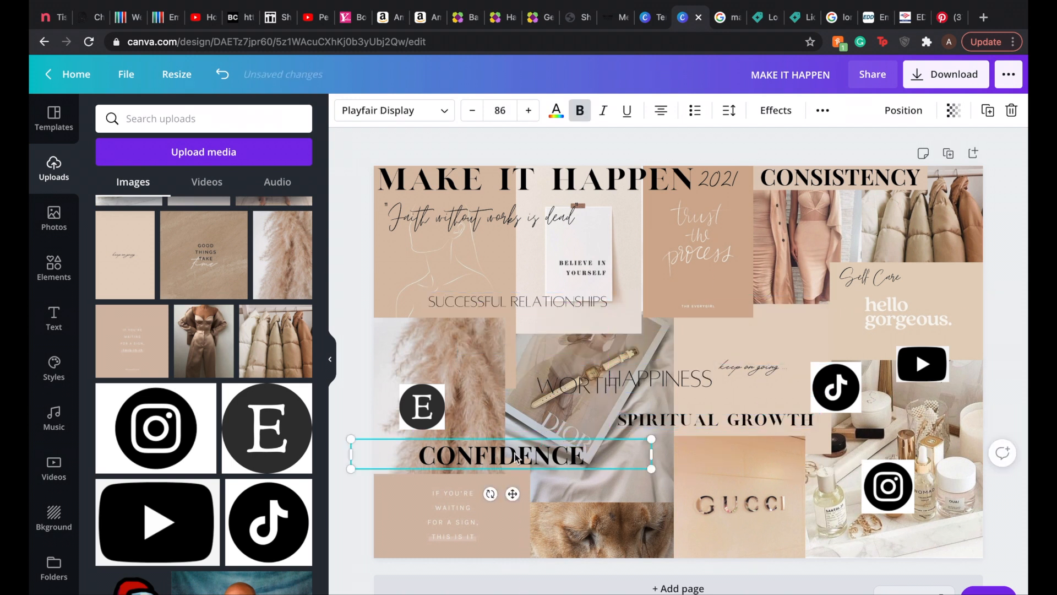
pyautogui.moveTo(521, 456); pyautogui.dragTo(698, 308)
# Step: Move the YouTube logo onto the Gucci image above its lettering and bring the logo to the front
pyautogui.moveTo(917, 362); pyautogui.dragTo(727, 478)
pyautogui.click(832, 111)
pyautogui.click(720, 156)
pyautogui.click(744, 495)
pyautogui.click(833, 111)
pyautogui.click(832, 110)
pyautogui.click(797, 156)
pyautogui.click(797, 155)
pyautogui.click(671, 181)
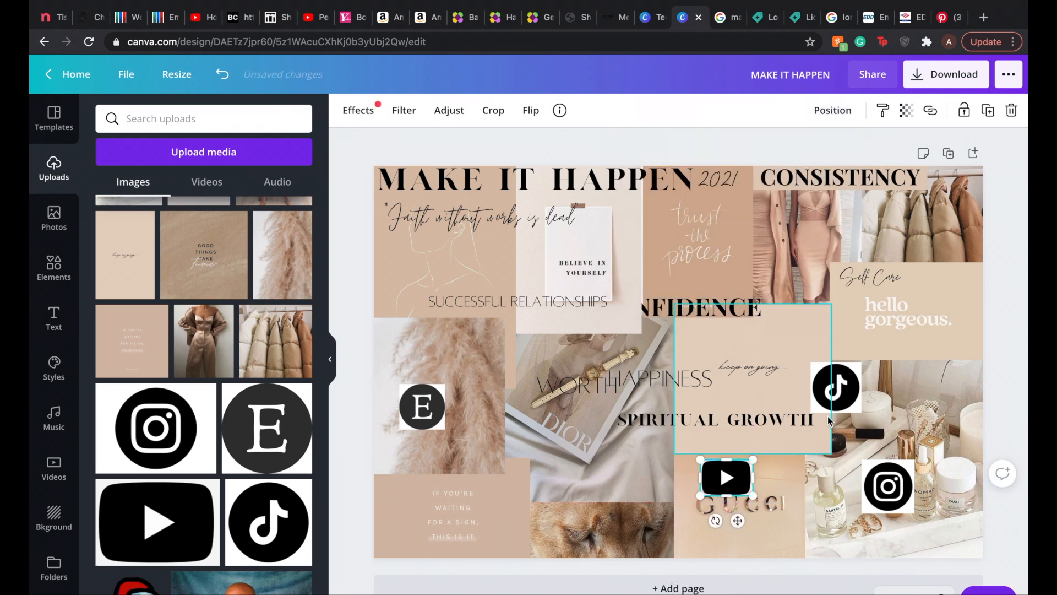
# Step: Shift the TikTok logo left onto the "keep on going" card and move the Instagram logo up among the skincare bottles
pyautogui.moveTo(836, 401); pyautogui.dragTo(804, 398)
pyautogui.click(836, 115)
pyautogui.moveTo(888, 487); pyautogui.dragTo(891, 445)
# Step: Trim the left edges of the "hello gorgeous" card and puffer coats image and the right edge of the "trust the process" card
pyautogui.click(861, 336)
pyautogui.moveTo(831, 311); pyautogui.dragTo(840, 311)
pyautogui.click(897, 231)
pyautogui.moveTo(862, 229); pyautogui.dragTo(870, 229)
pyautogui.click(846, 276)
pyautogui.click(716, 240)
pyautogui.moveTo(753, 238); pyautogui.dragTo(734, 238)
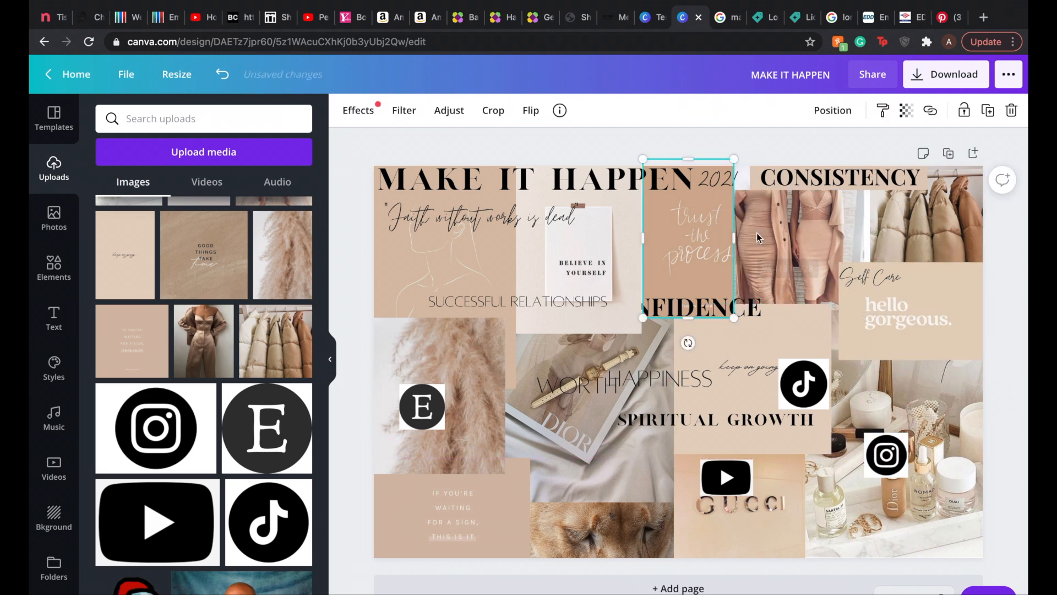
# Step: Shrink the nude dresses image and fit it under CONSISTENCY between "trust the process" and the puffer coats
pyautogui.click(756, 245)
pyautogui.moveTo(716, 189); pyautogui.dragTo(734, 208)
pyautogui.moveTo(787, 264); pyautogui.dragTo(791, 250)
pyautogui.click(861, 145)
# Step: Shrink the "trust the process" card, move it up against the board's top edge, and shift CONSISTENCY slightly left
pyautogui.click(706, 258)
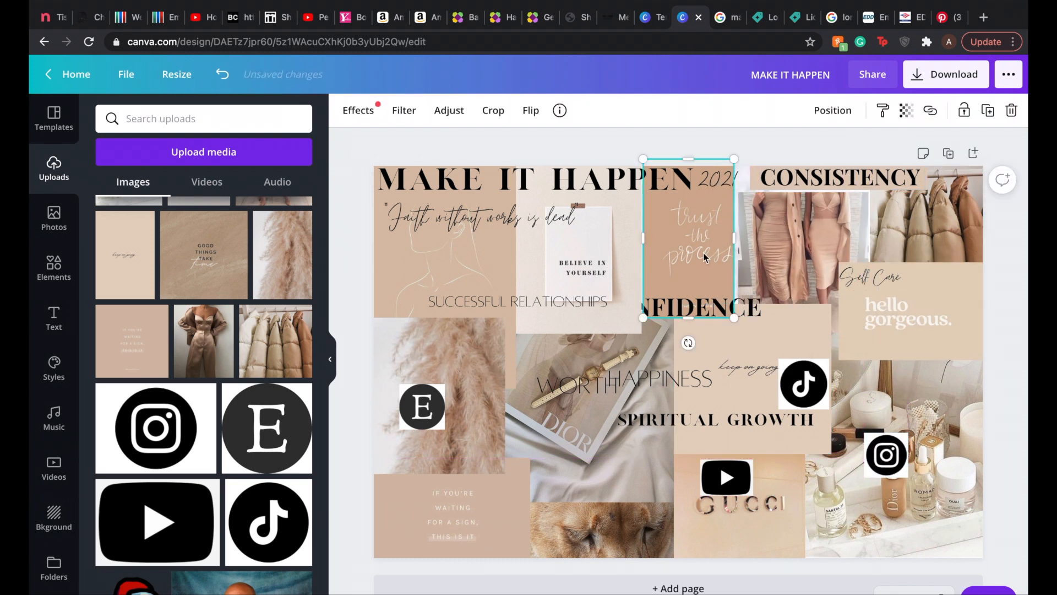
pyautogui.moveTo(645, 238); pyautogui.dragTo(653, 238)
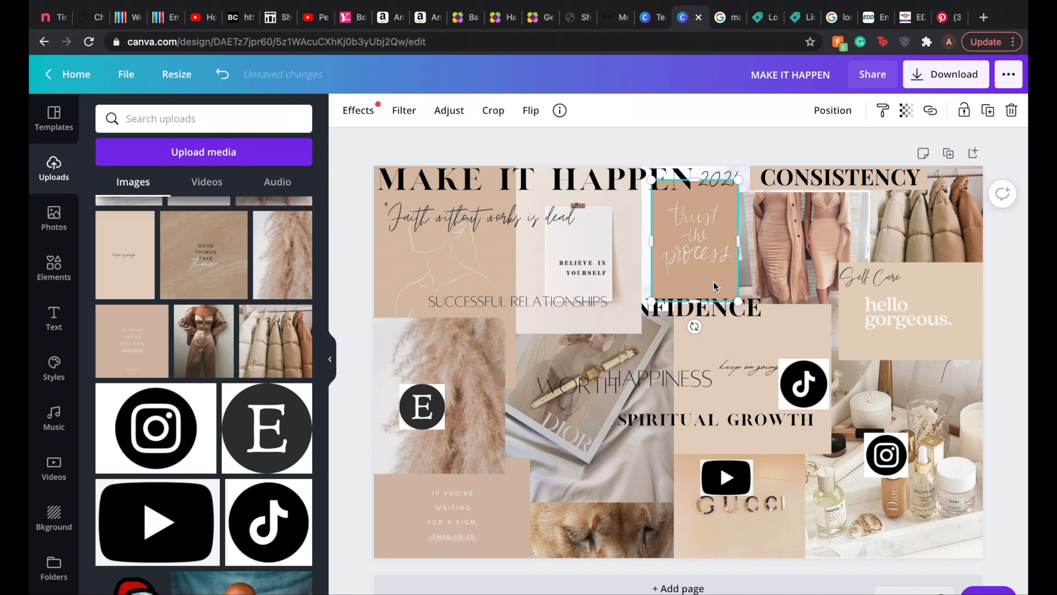
pyautogui.moveTo(715, 223); pyautogui.dragTo(715, 209)
pyautogui.moveTo(815, 178); pyautogui.dragTo(799, 178)
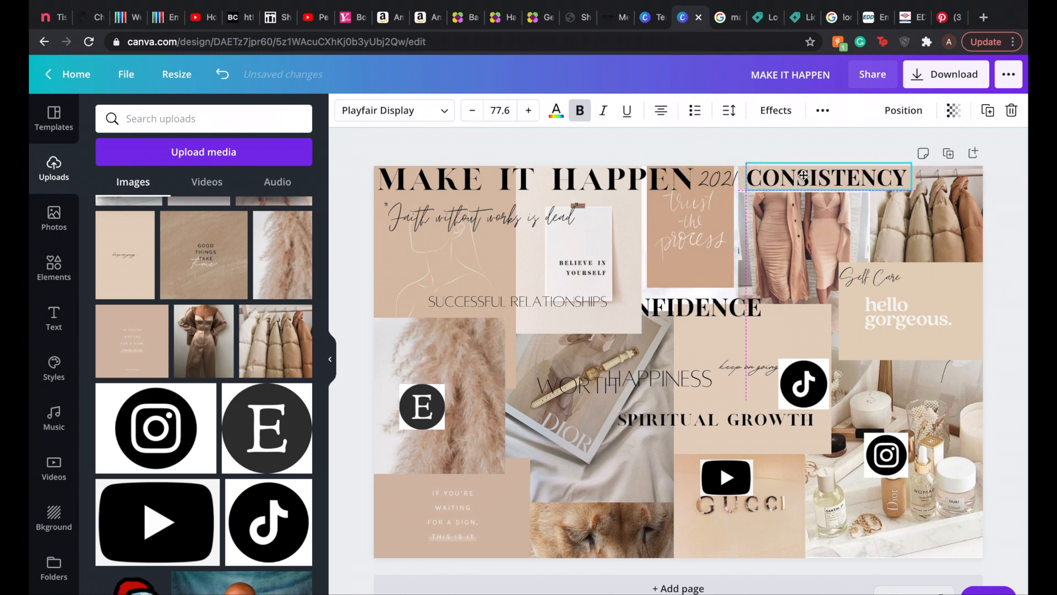
pyautogui.click(815, 147)
# Step: Make the "keep on going" card semi-transparent
pyautogui.click(754, 359)
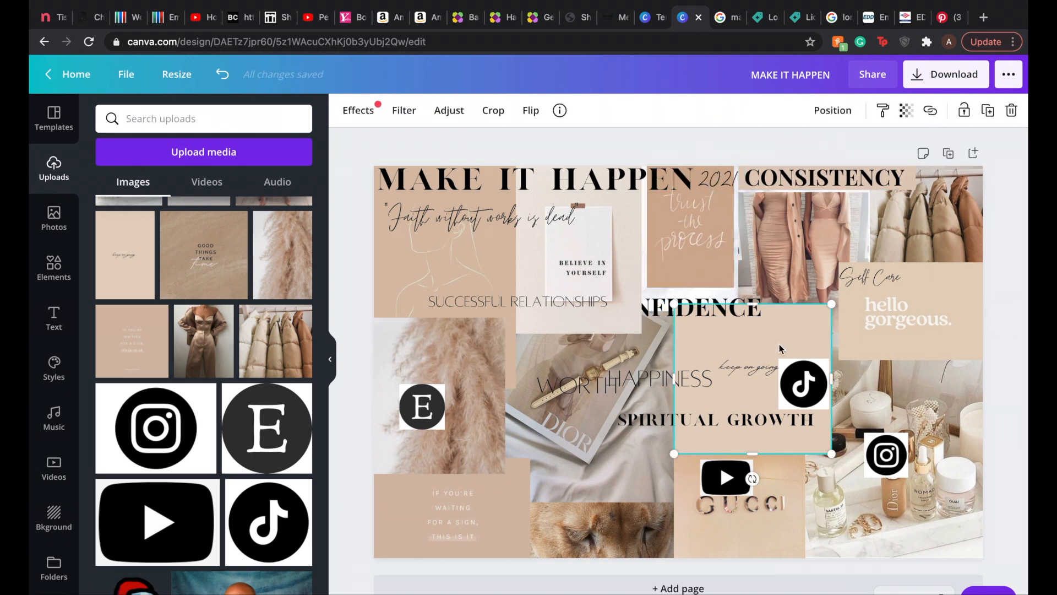
pyautogui.click(906, 110)
pyautogui.moveTo(864, 147); pyautogui.dragTo(838, 147)
pyautogui.click(874, 279)
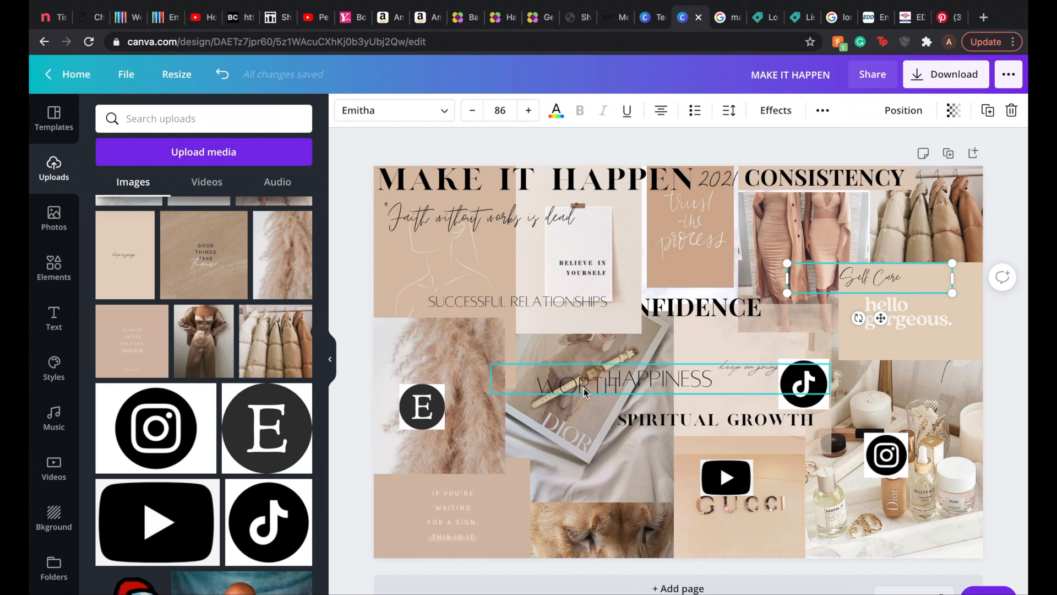
# Step: Reduce the line-art card slightly within the upper-left corner and nudge the "believe in yourself" card right
pyautogui.click(489, 289)
pyautogui.moveTo(516, 267); pyautogui.dragTo(511, 267)
pyautogui.moveTo(446, 146); pyautogui.dragTo(452, 205)
pyautogui.moveTo(472, 285); pyautogui.dragTo(474, 246)
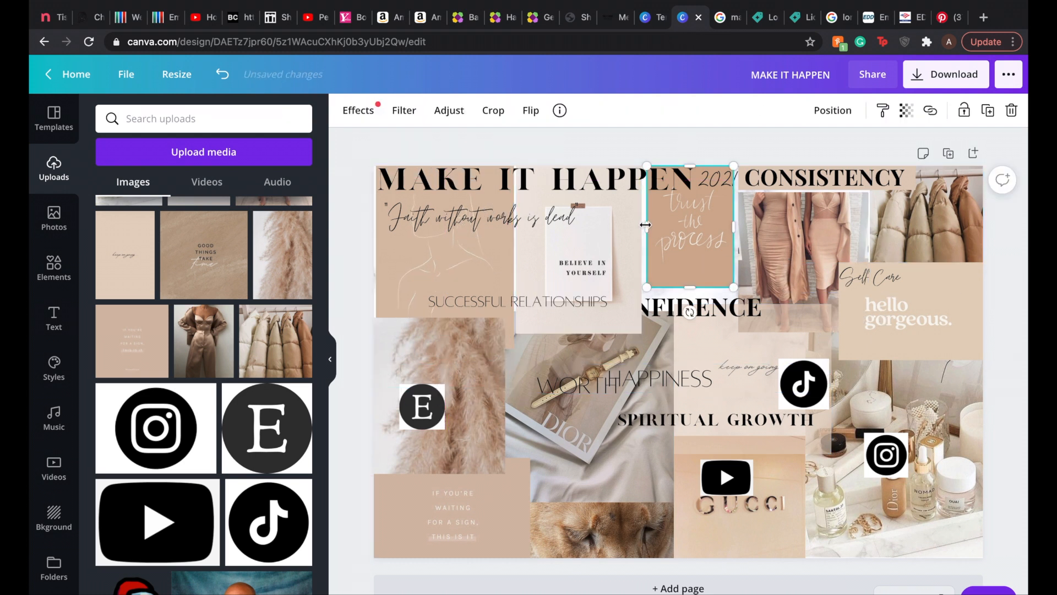
pyautogui.moveTo(621, 239); pyautogui.dragTo(622, 240)
pyautogui.click(912, 180)
pyautogui.click(825, 146)
# Step: Make the pampas image semi-transparent
pyautogui.click(474, 384)
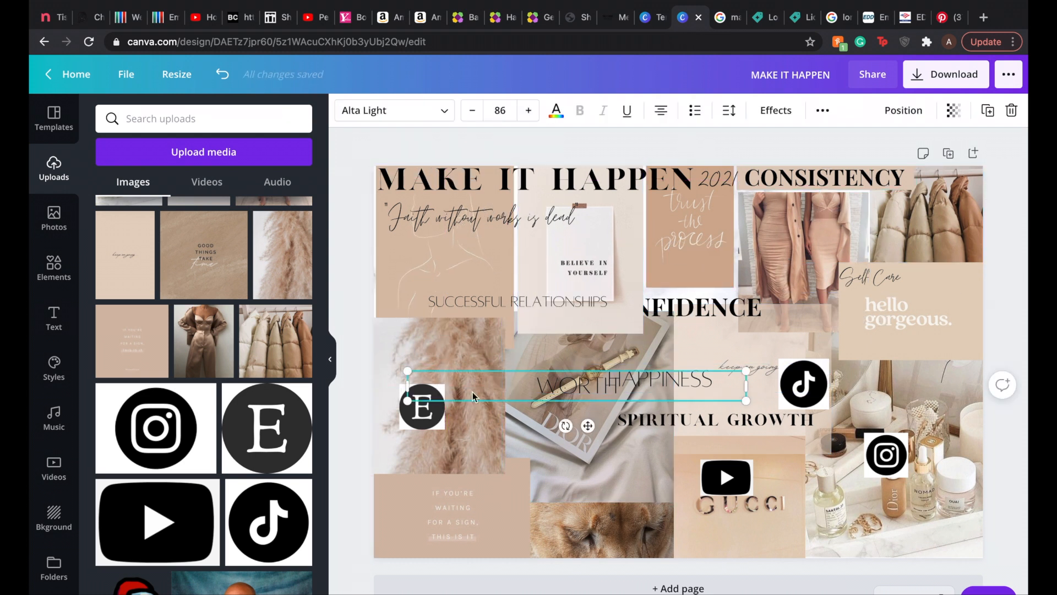
pyautogui.click(469, 352)
pyautogui.click(906, 111)
pyautogui.click(534, 544)
# Step: Add a square shape, flatten it into a strip behind SPIRITUAL GROWTH, and color it white
pyautogui.click(715, 423)
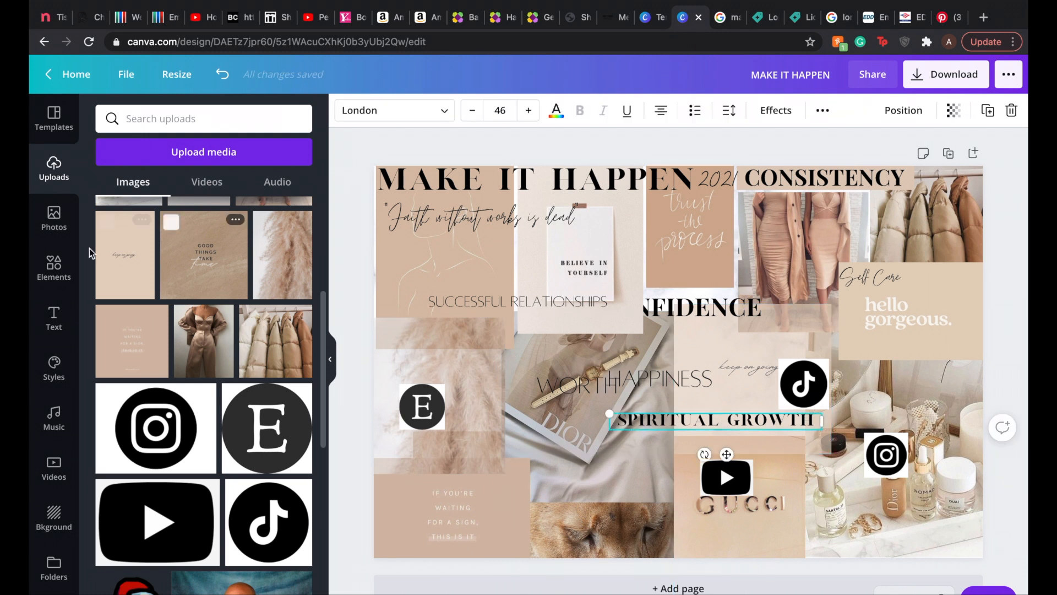
pyautogui.click(53, 267)
pyautogui.click(120, 214)
pyautogui.click(345, 111)
pyautogui.click(223, 251)
pyautogui.click(185, 250)
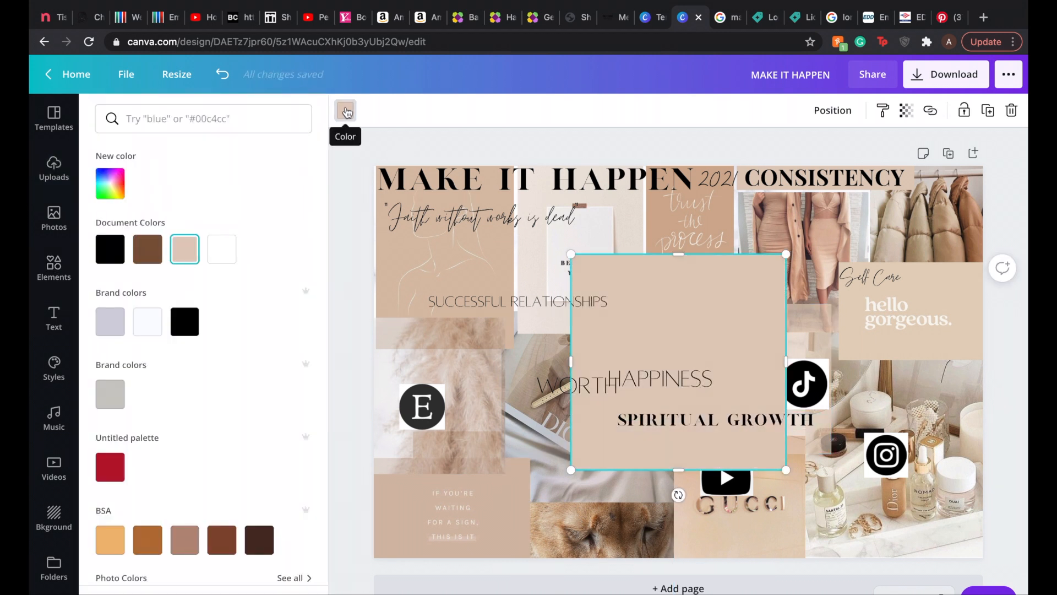
pyautogui.moveTo(674, 253); pyautogui.dragTo(674, 401)
pyautogui.moveTo(680, 470); pyautogui.dragTo(680, 436)
pyautogui.click(222, 249)
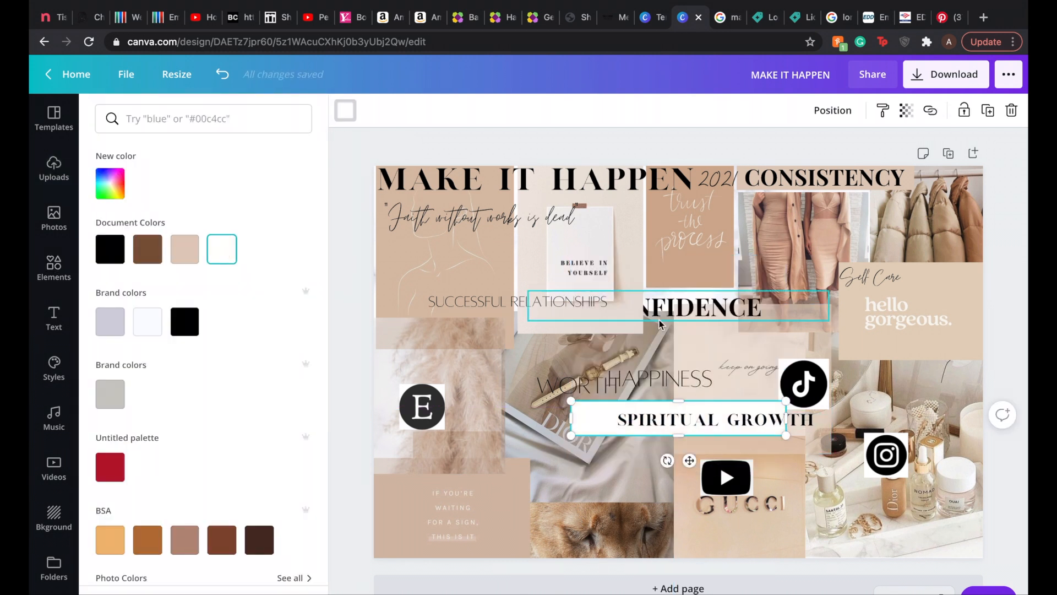
# Step: Undo the white strip and the preceding transparency, card-size and CONSISTENCY position changes
pyautogui.press('super+z')
pyautogui.press('super+z')
pyautogui.press('super+z')
pyautogui.press('super+z')
pyautogui.press('super+z')
# Step: Undo the recent layout changes to the goal words, logos and images, and redo the first few of them
pyautogui.press('super+z')
pyautogui.press('super+z')
pyautogui.press('super+z')
pyautogui.press('super+z')
pyautogui.press('super+z')
pyautogui.press('super+z')
pyautogui.press('super+z')
pyautogui.press('super+z')
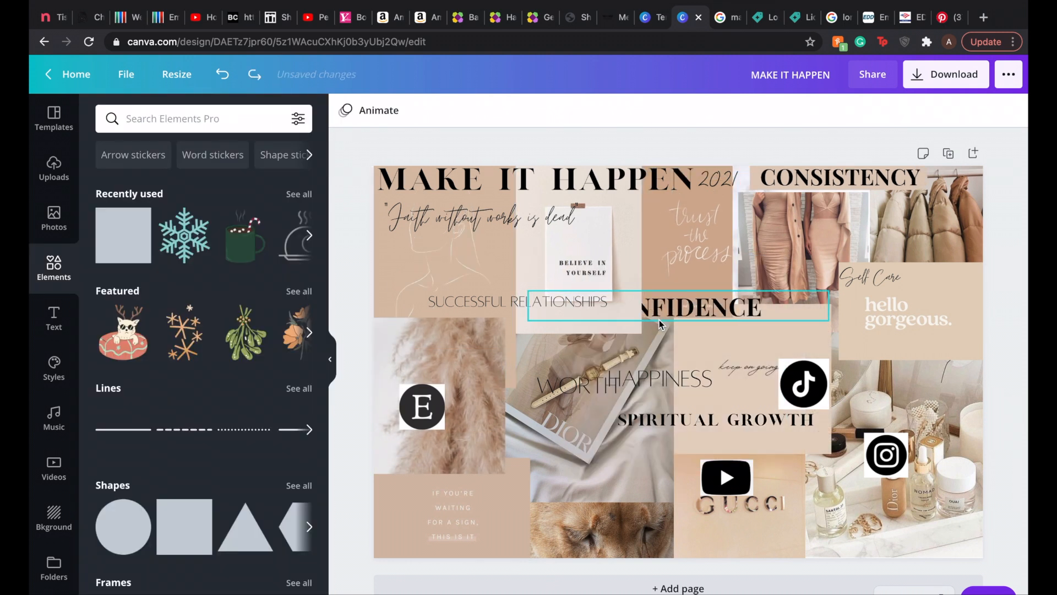
pyautogui.press('super+z')
pyautogui.press('super+z')
pyautogui.press('super+z')
pyautogui.press('super+z')
pyautogui.press('super+z')
pyautogui.press('super+z')
pyautogui.press('super+z')
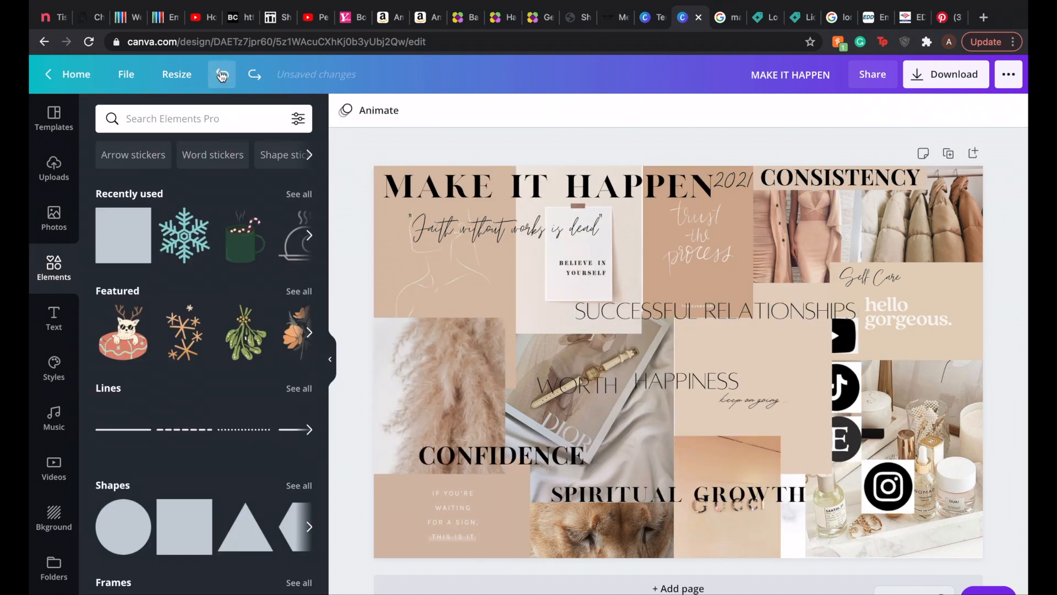
pyautogui.click(254, 77)
pyautogui.click(253, 77)
pyautogui.click(254, 76)
pyautogui.click(253, 77)
pyautogui.click(253, 76)
pyautogui.click(254, 77)
pyautogui.click(254, 77)
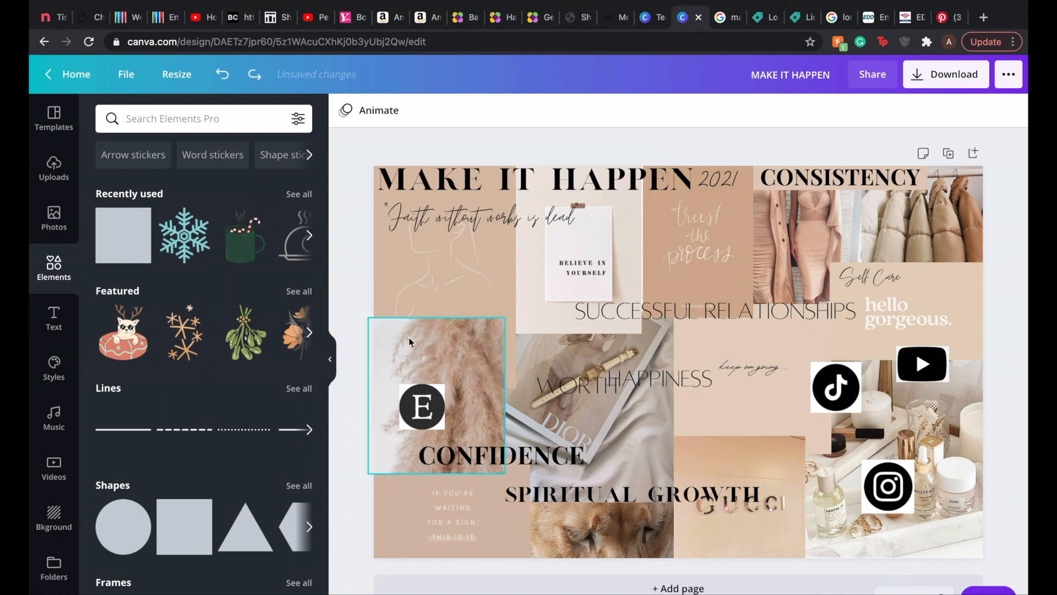
# Step: Add a square shape, color it white, and flatten it into a strip above the pampas image
pyautogui.click(550, 380)
pyautogui.click(115, 248)
pyautogui.click(349, 109)
pyautogui.click(222, 250)
pyautogui.moveTo(678, 255); pyautogui.dragTo(679, 438)
pyautogui.moveTo(681, 457); pyautogui.dragTo(484, 316)
# Step: Move CONFIDENCE up over the pampas image and shorten the white strip above it
pyautogui.moveTo(501, 456); pyautogui.dragTo(473, 390)
pyautogui.click(633, 339)
pyautogui.click(468, 312)
pyautogui.click(469, 312)
pyautogui.moveTo(588, 312); pyautogui.dragTo(545, 311)
# Step: Nudge HAPPINESS slightly and move WORTH down to just above SPIRITUAL GROWTH
pyautogui.moveTo(655, 379); pyautogui.dragTo(652, 379)
pyautogui.click(573, 386)
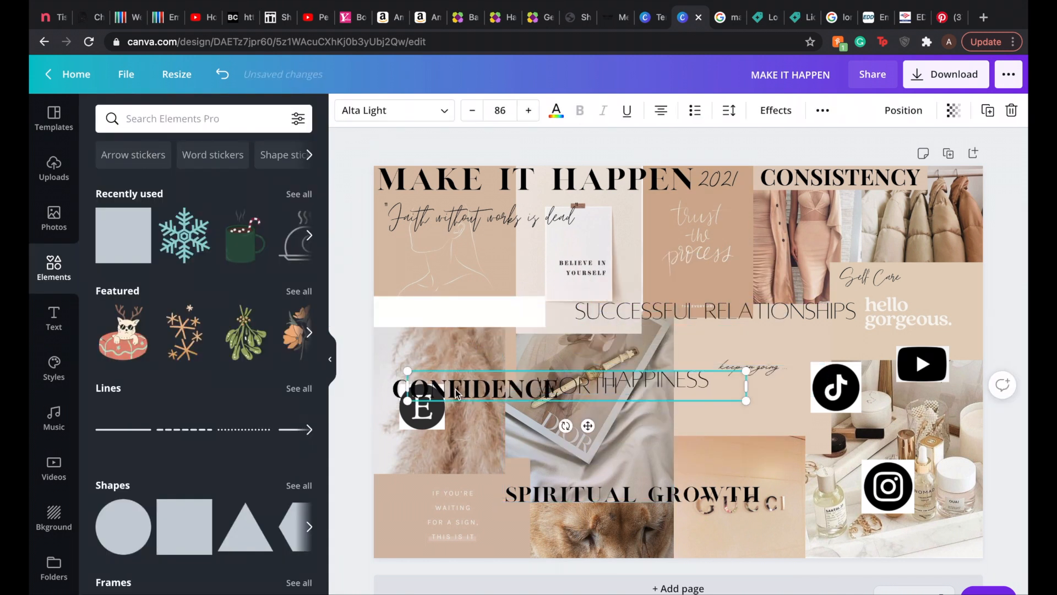
pyautogui.moveTo(572, 385); pyautogui.dragTo(687, 474)
# Step: Adjust the white strip's transparency and height, and center CONFIDENCE on it
pyautogui.moveTo(472, 388); pyautogui.dragTo(458, 300)
pyautogui.click(725, 427)
pyautogui.click(478, 312)
pyautogui.click(907, 110)
pyautogui.moveTo(863, 146); pyautogui.dragTo(855, 146)
pyautogui.click(512, 349)
pyautogui.moveTo(459, 264); pyautogui.dragTo(474, 380)
pyautogui.moveTo(459, 303); pyautogui.dragTo(460, 299)
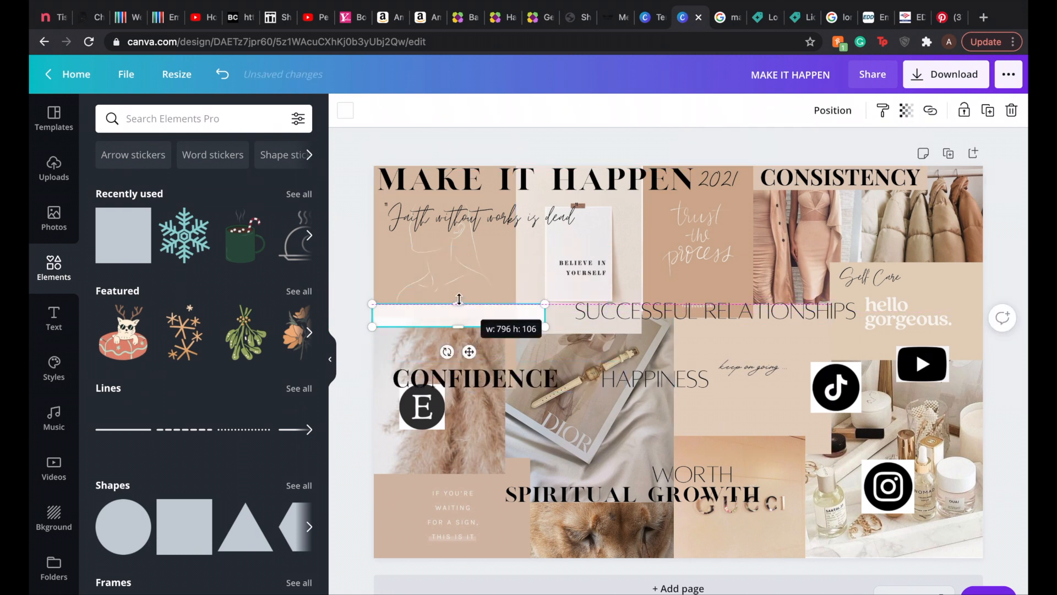
pyautogui.moveTo(475, 380); pyautogui.dragTo(459, 312)
# Step: Move SUCCESSFUL RELATIONSHIPS up across the "believe in yourself" and "trust the process" cards
pyautogui.click(617, 350)
pyautogui.moveTo(774, 324); pyautogui.dragTo(714, 225)
# Step: Try swapping the pampas image with the "keep on going" card, layering the card behind its neighbors
pyautogui.moveTo(468, 363); pyautogui.dragTo(874, 392)
pyautogui.moveTo(691, 337); pyautogui.dragTo(390, 358)
pyautogui.click(838, 118)
pyautogui.click(682, 154)
pyautogui.moveTo(838, 409); pyautogui.dragTo(732, 368)
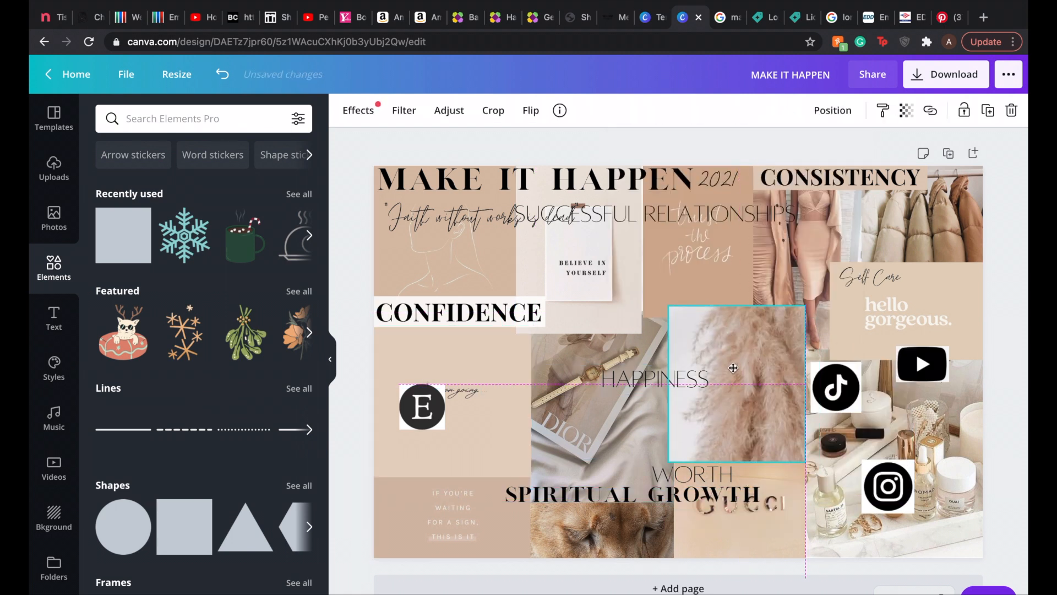
# Step: Try layering the dresses image and the "hello gorgeous" card in front of their neighboring images
pyautogui.click(870, 278)
pyautogui.click(799, 226)
pyautogui.click(833, 111)
pyautogui.click(698, 157)
pyautogui.click(698, 157)
pyautogui.click(895, 321)
pyautogui.click(834, 109)
pyautogui.click(683, 154)
pyautogui.click(1005, 207)
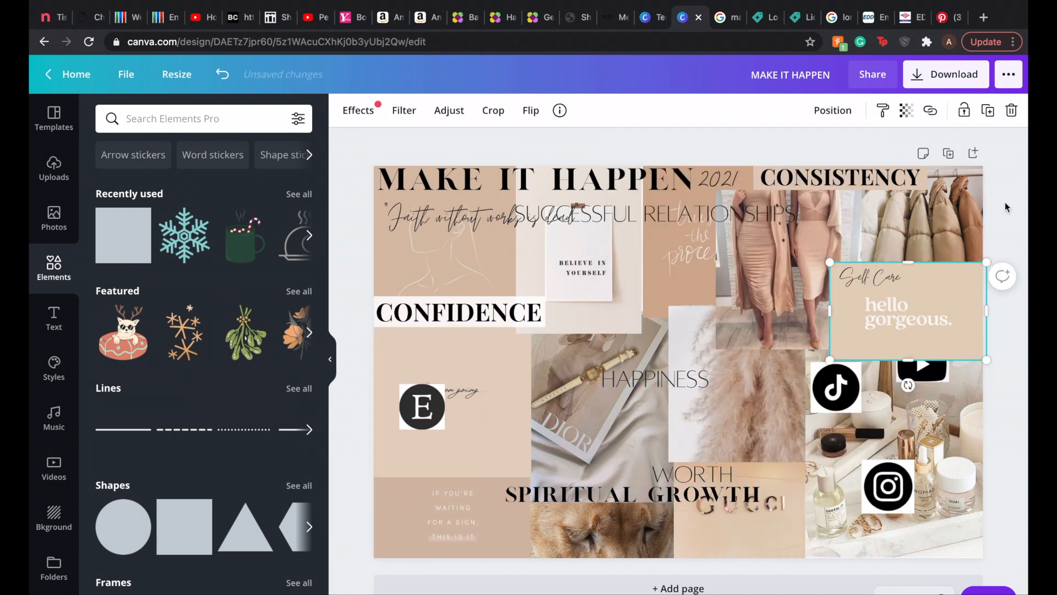
# Step: Try clearing the YouTube, TikTok, Instagram and Etsy logos off the board and repositioning SUCCESSFUL RELATIONSHIPS
pyautogui.moveTo(1026, 360); pyautogui.dragTo(1027, 348)
pyautogui.moveTo(836, 387); pyautogui.dragTo(1024, 387)
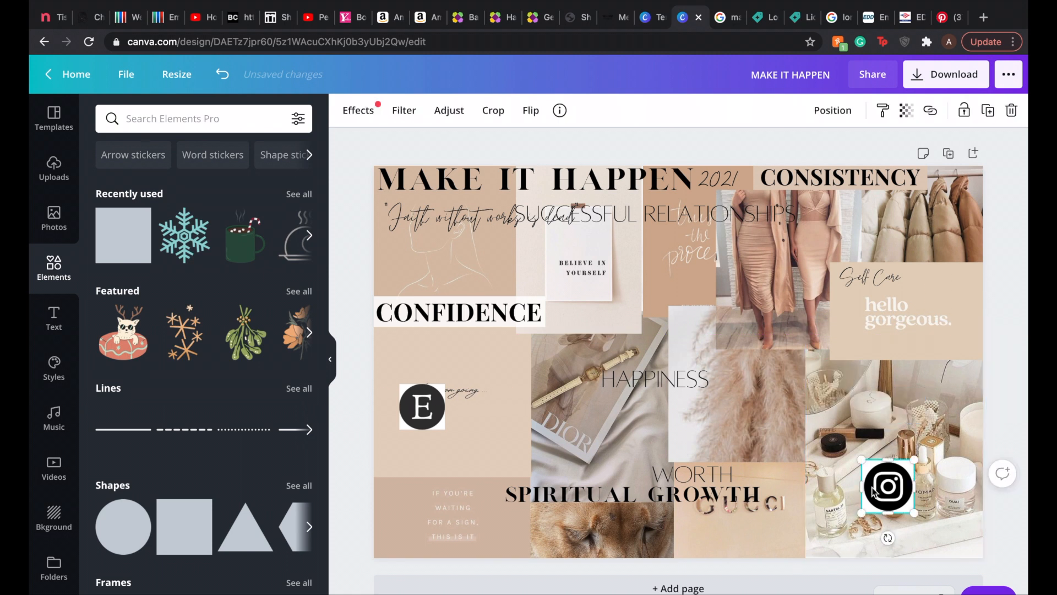
pyautogui.moveTo(888, 486); pyautogui.dragTo(1025, 486)
pyautogui.moveTo(422, 406); pyautogui.dragTo(352, 406)
pyautogui.click(698, 216)
pyautogui.moveTo(698, 215); pyautogui.dragTo(875, 184)
# Step: Undo the logo moves, layering changes and pampas image swap
pyautogui.press('super+z')
pyautogui.press('super+z')
pyautogui.press('super+z')
pyautogui.press('super+z')
pyautogui.press('super+z')
pyautogui.press('super+z')
pyautogui.press('super+z')
pyautogui.press('super+z')
pyautogui.press('super+z')
pyautogui.press('super+z')
pyautogui.press('super+z')
pyautogui.press('super+z')
pyautogui.press('super+z')
pyautogui.press('super+z')
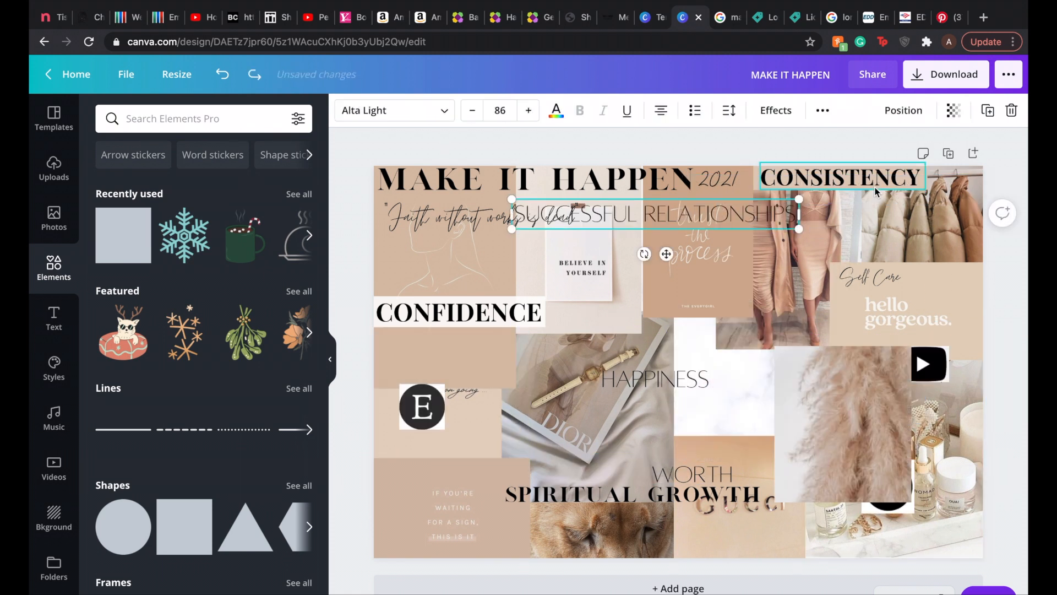
# Step: Nudge the "keep on going" card and shift the "hello gorgeous" card with Self Care to the right
pyautogui.moveTo(795, 325); pyautogui.dragTo(799, 341)
pyautogui.moveTo(957, 317); pyautogui.dragTo(971, 317)
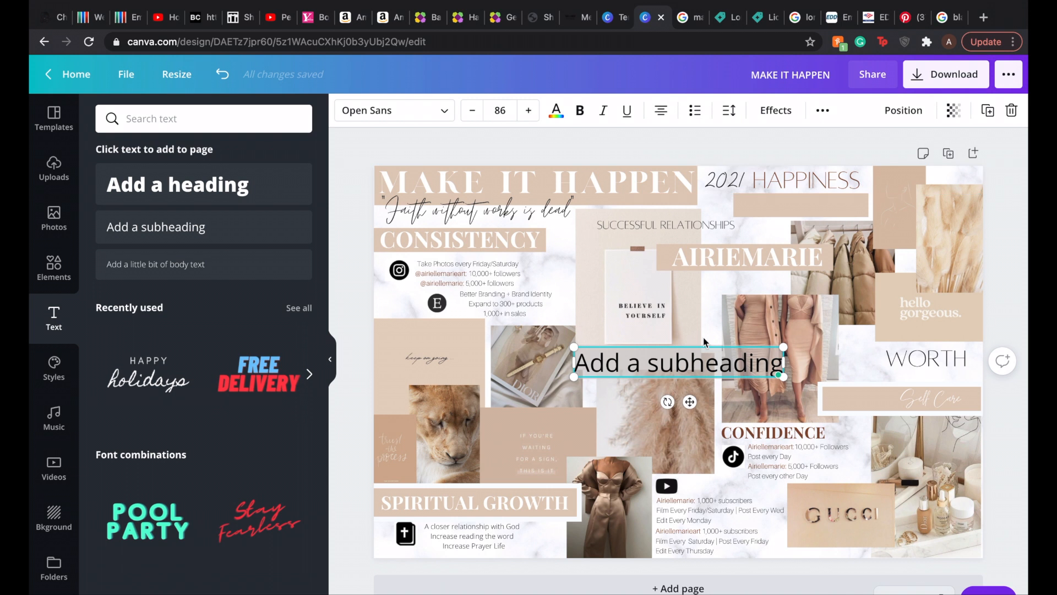
# Step: Enter ONE BIG ART SHOW as a new text line and set its size to 54
pyautogui.write('ONE BIG ART SHOW')
pyautogui.moveTo(795, 347); pyautogui.dragTo(742, 354)
pyautogui.click(773, 433)
pyautogui.click(732, 367)
pyautogui.click(773, 432)
pyautogui.click(739, 368)
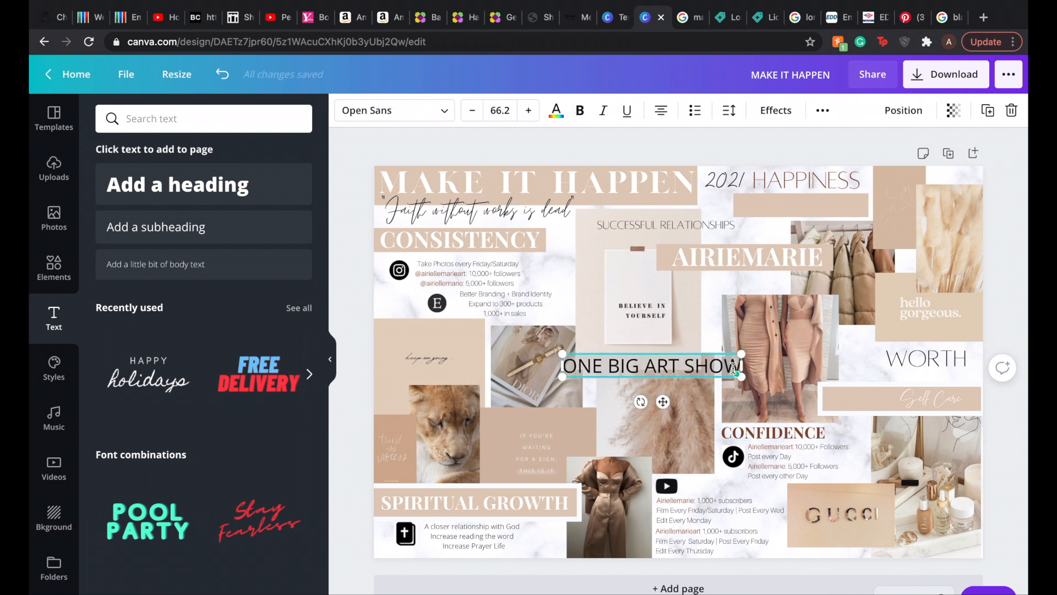
pyautogui.click(500, 111)
pyautogui.write('54')
pyautogui.press('Return')
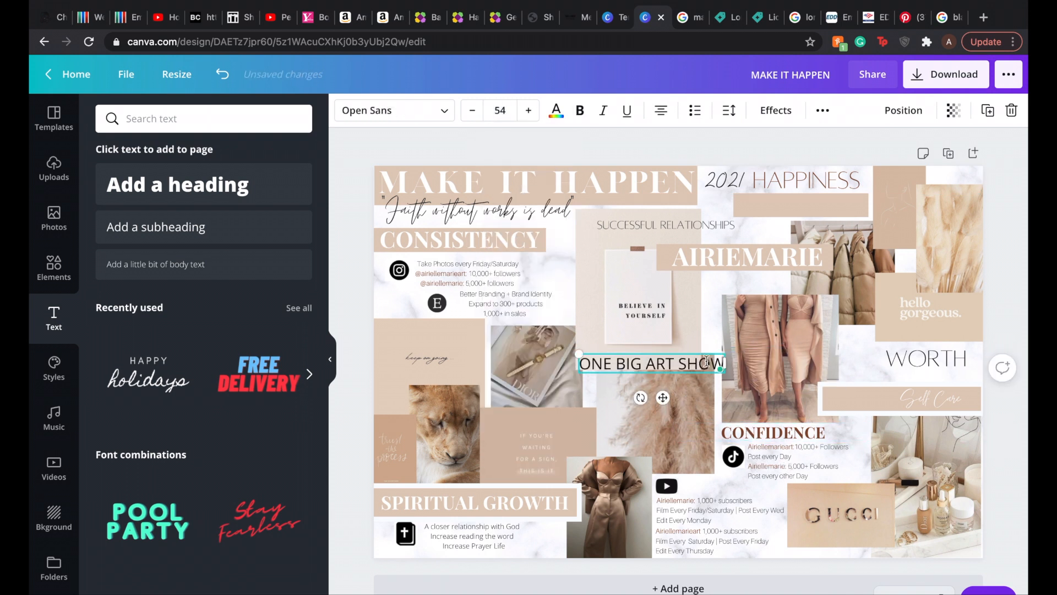
# Step: Format ONE BIG ART SHOW in bold Playfair Display and color it brown
pyautogui.click(394, 111)
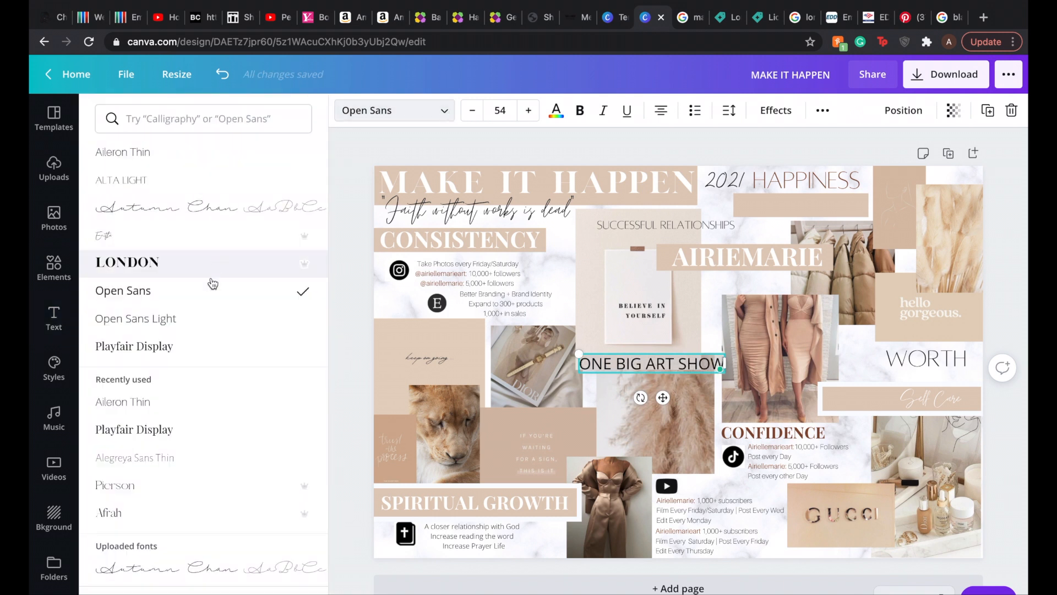
pyautogui.click(192, 347)
pyautogui.click(580, 110)
pyautogui.click(557, 111)
pyautogui.click(147, 249)
# Step: Scale ONE BIG ART SHOW to size 48.1 and center it on the widened beige strip below HAPPINESS
pyautogui.moveTo(663, 363); pyautogui.dragTo(812, 203)
pyautogui.moveTo(880, 194)
pyautogui.mouseDown()
pyautogui.moveTo(892, 196)
pyautogui.moveTo(875, 197)
pyautogui.mouseUp()
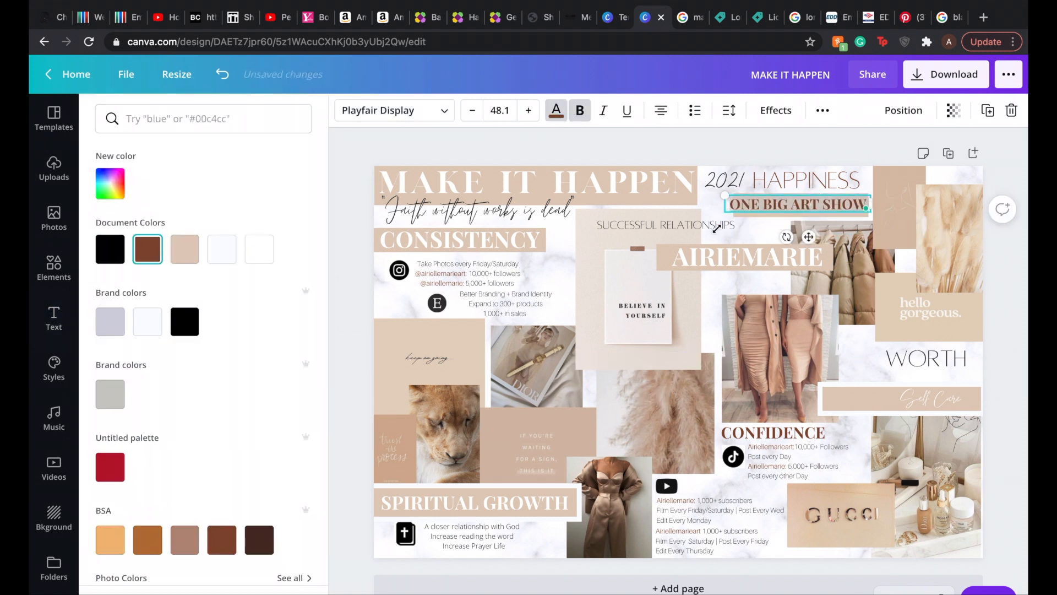
pyautogui.moveTo(793, 202); pyautogui.dragTo(893, 193)
pyautogui.click(788, 206)
pyautogui.moveTo(732, 206); pyautogui.dragTo(714, 205)
pyautogui.moveTo(903, 194); pyautogui.dragTo(801, 204)
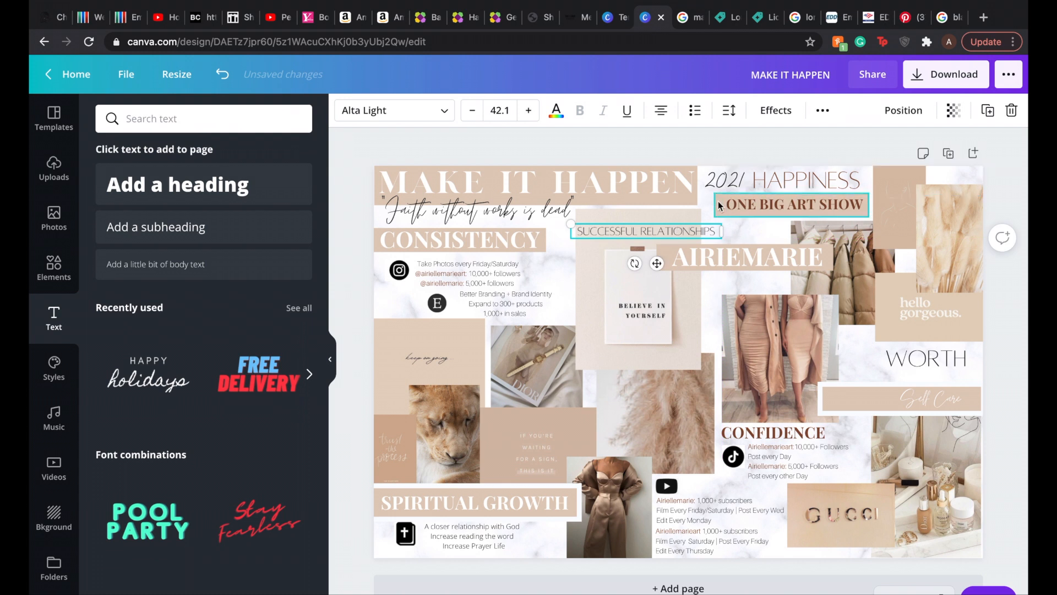
pyautogui.moveTo(719, 204); pyautogui.dragTo(714, 204)
pyautogui.moveTo(793, 204); pyautogui.dragTo(785, 205)
pyautogui.click(854, 141)
# Step: Move the brand-name heading and its beige strip down slightly, above the dresses image
pyautogui.moveTo(665, 256); pyautogui.dragTo(668, 275)
pyautogui.click(736, 251)
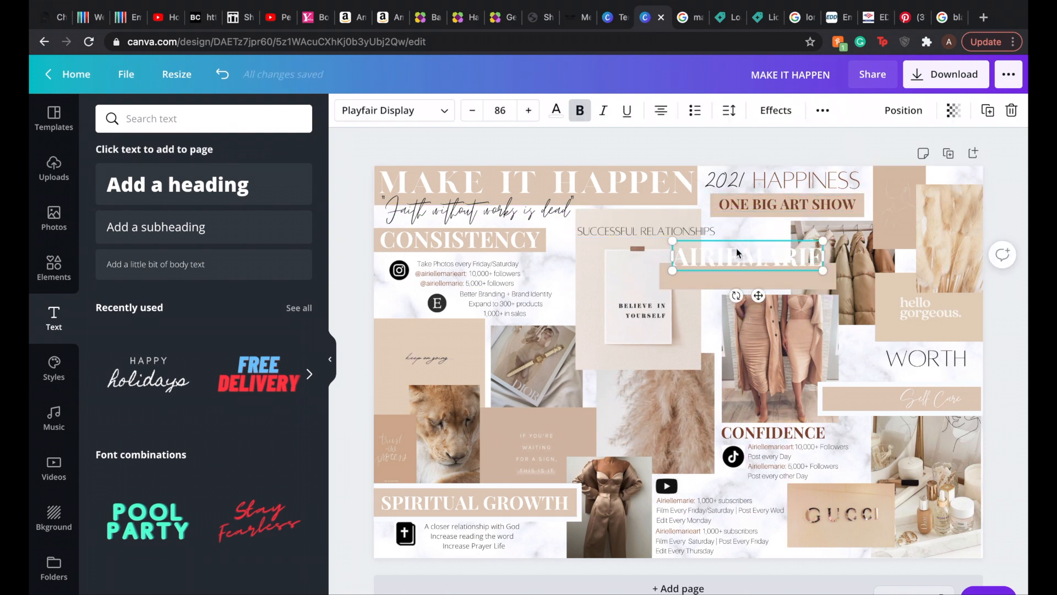
pyautogui.moveTo(737, 251); pyautogui.dragTo(737, 271)
pyautogui.click(855, 140)
pyautogui.click(468, 274)
pyautogui.click(353, 264)
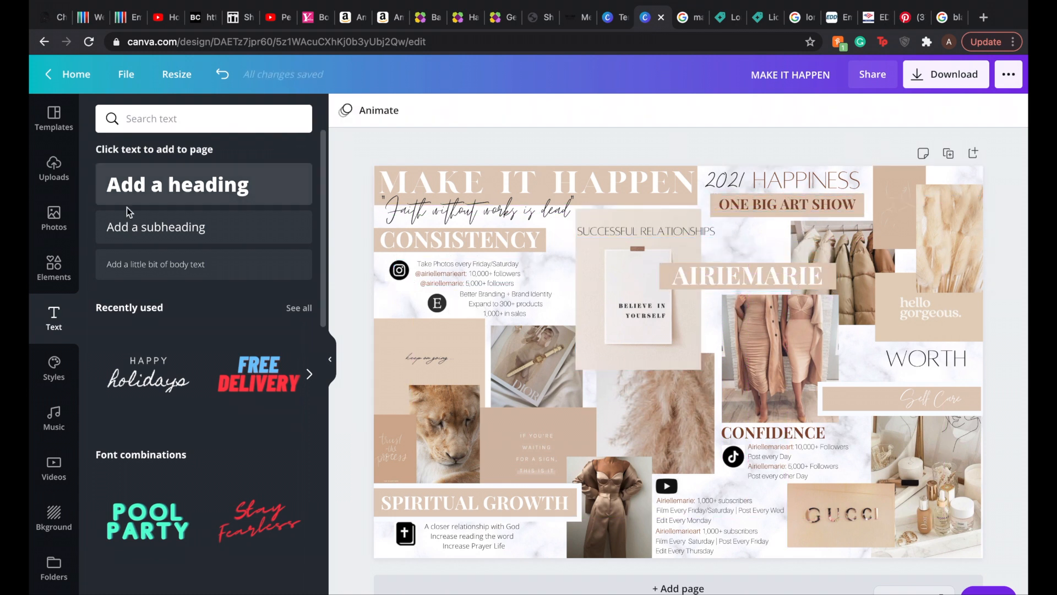
# Step: Add the small list "10 BIG PAINTINGS, 50 Prints, 5 Stickers" in Aileron Thin below ONE BIG ART SHOW, shifting SUCCESSFUL RELATIONSHIPS left to clear it
pyautogui.click(148, 265)
pyautogui.write('10 BIG PAINTINGS')
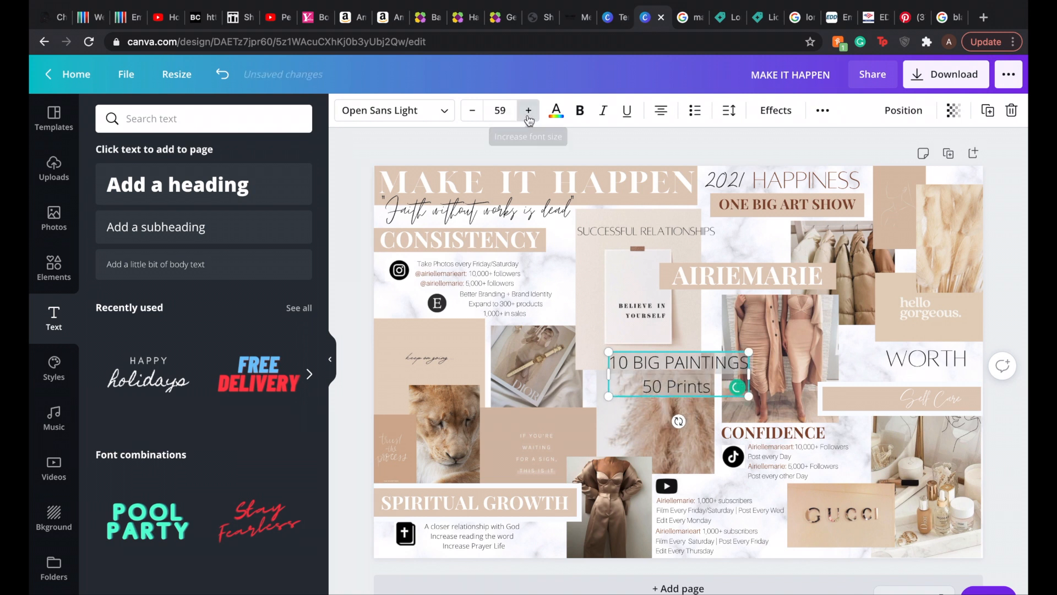
pyautogui.click(500, 111)
pyautogui.click(506, 316)
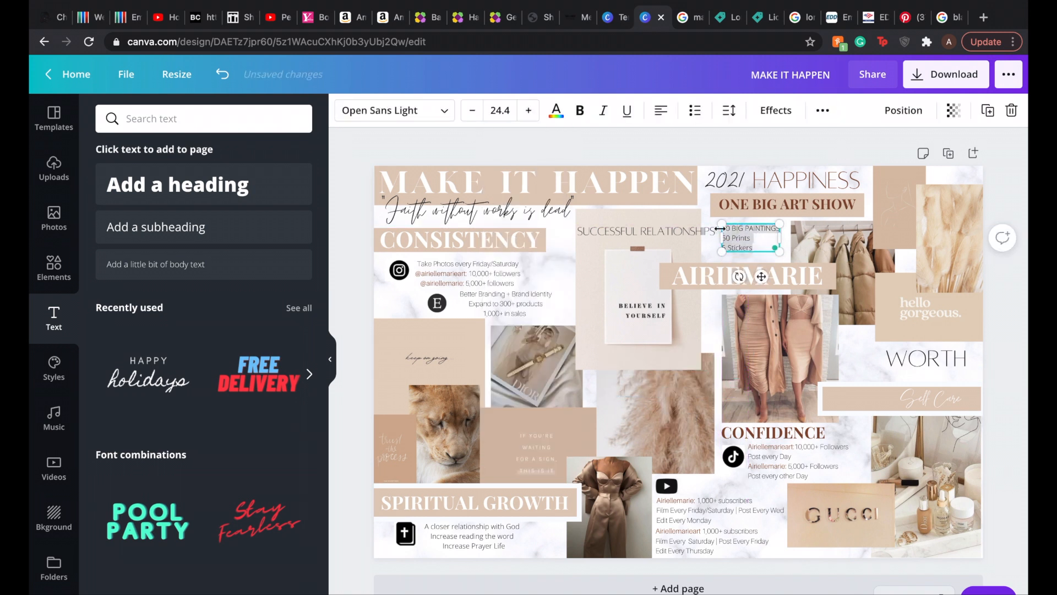
pyautogui.click(393, 110)
pyautogui.click(286, 159)
pyautogui.moveTo(722, 238); pyautogui.dragTo(639, 232)
# Step: Shift the "hello gorgeous" card and change WORTH to SELF-WORTH at size 70
pyautogui.moveTo(976, 320); pyautogui.dragTo(964, 328)
pyautogui.moveTo(925, 359); pyautogui.dragTo(910, 367)
pyautogui.click(500, 110)
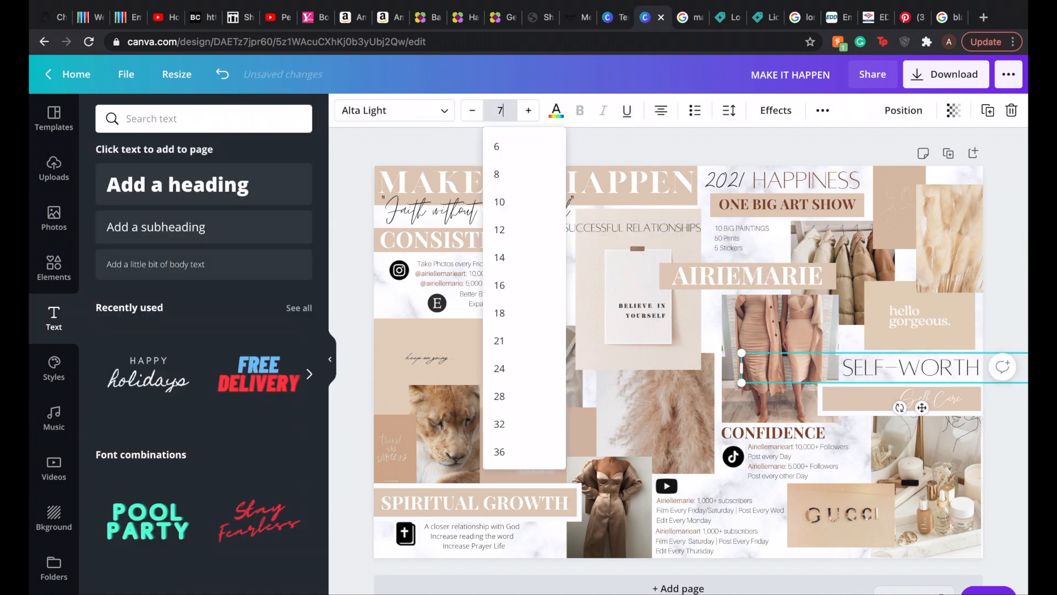
pyautogui.write('70')
pyautogui.press('Return')
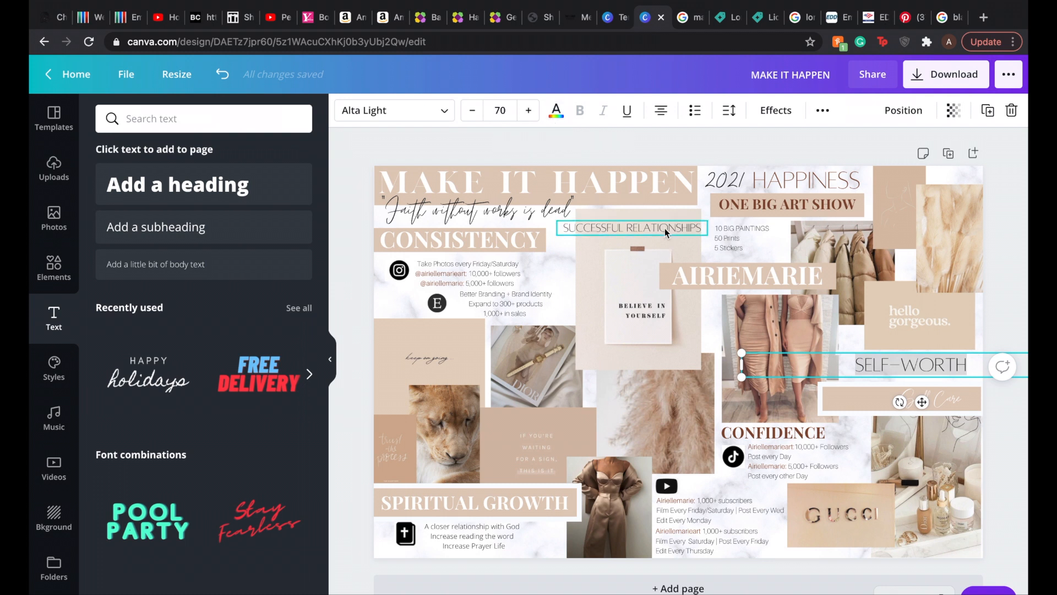
# Step: Move SUCCESSFUL RELATIONSHIPS onto the pampas image and add an off-white square flattened into a strip there
pyautogui.moveTo(666, 233); pyautogui.dragTo(679, 384)
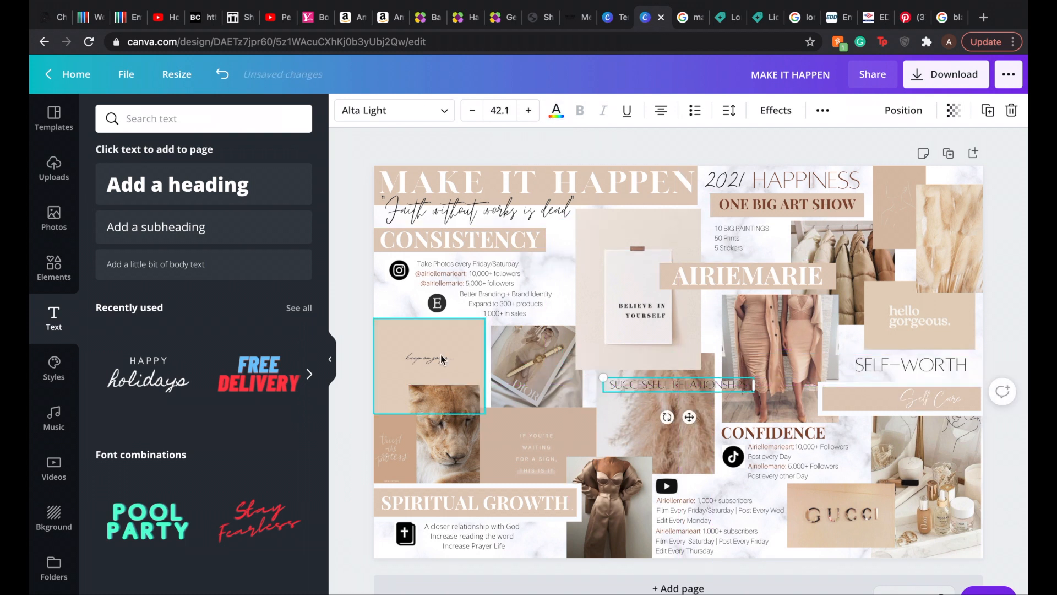
pyautogui.click(54, 268)
pyautogui.click(203, 218)
pyautogui.click(345, 111)
pyautogui.click(259, 249)
pyautogui.click(222, 249)
pyautogui.moveTo(678, 254); pyautogui.dragTo(671, 372)
pyautogui.moveTo(678, 468); pyautogui.dragTo(679, 392)
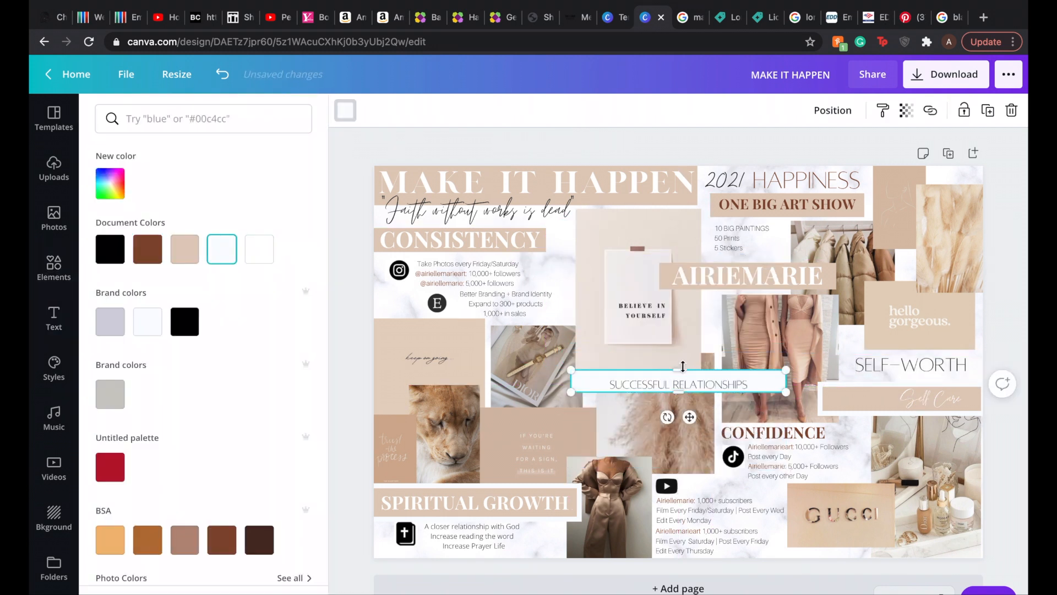
# Step: Shorten the strip to the width of SUCCESSFUL RELATIONSHIPS and center the text on it
pyautogui.moveTo(571, 392); pyautogui.dragTo(604, 393)
pyautogui.click(703, 385)
pyautogui.press('Escape')
pyautogui.moveTo(707, 385); pyautogui.dragTo(703, 384)
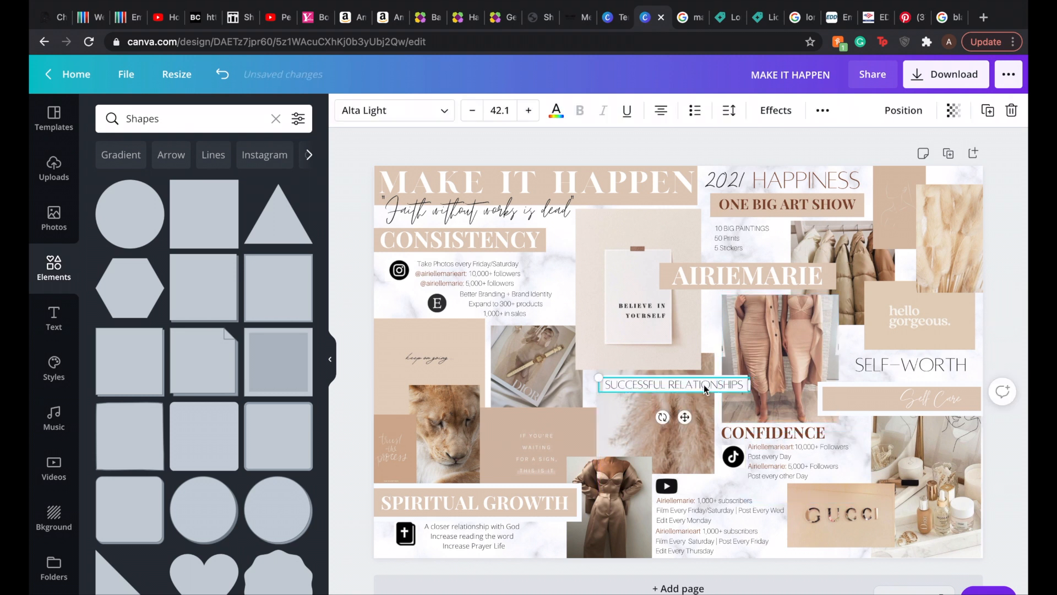
pyautogui.press('Escape')
pyautogui.click(704, 384)
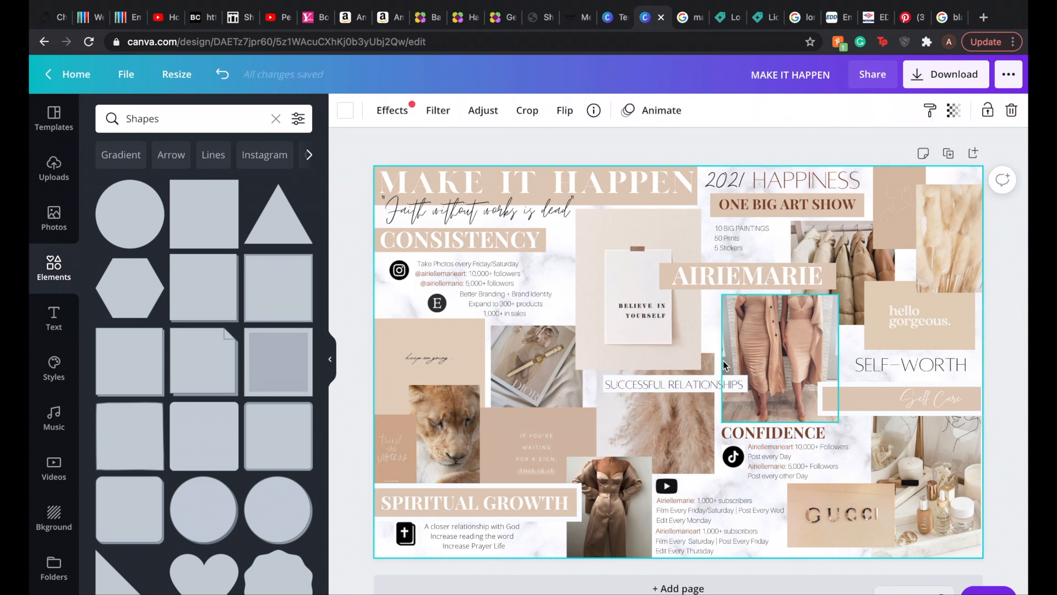
# Step: Restyle SUCCESSFUL RELATIONSHIPS as white, bold Playfair Display text on a beige strip
pyautogui.click(728, 384)
pyautogui.click(556, 111)
pyautogui.click(259, 247)
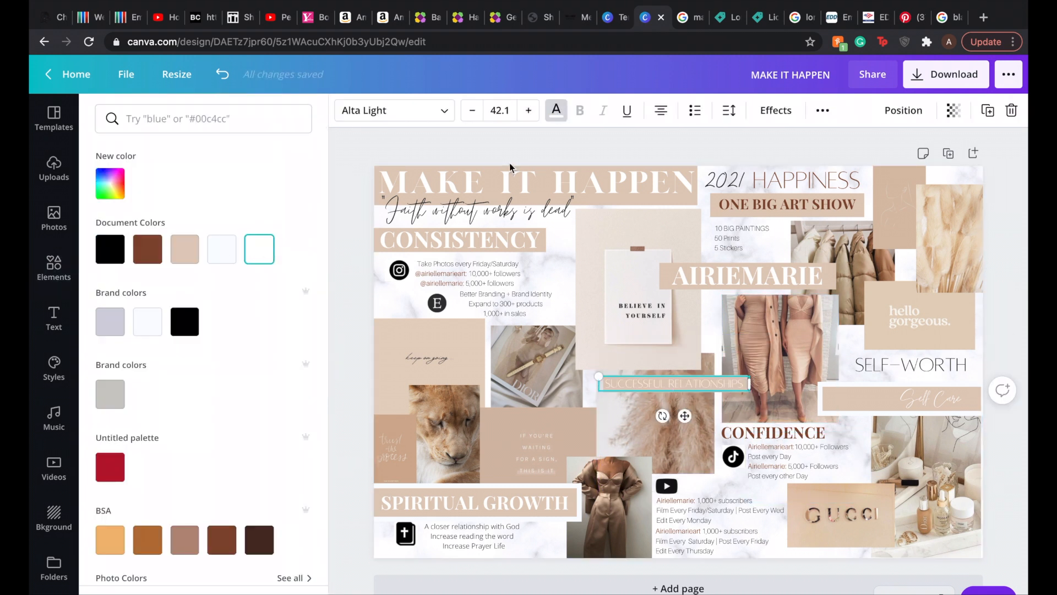
pyautogui.click(394, 110)
pyautogui.click(229, 319)
pyautogui.click(580, 110)
# Step: Try sizes 20 and 30 for SUCCESSFUL RELATIONSHIPS and settle on 36
pyautogui.click(500, 110)
pyautogui.write('20')
pyautogui.press('Return')
pyautogui.click(500, 126)
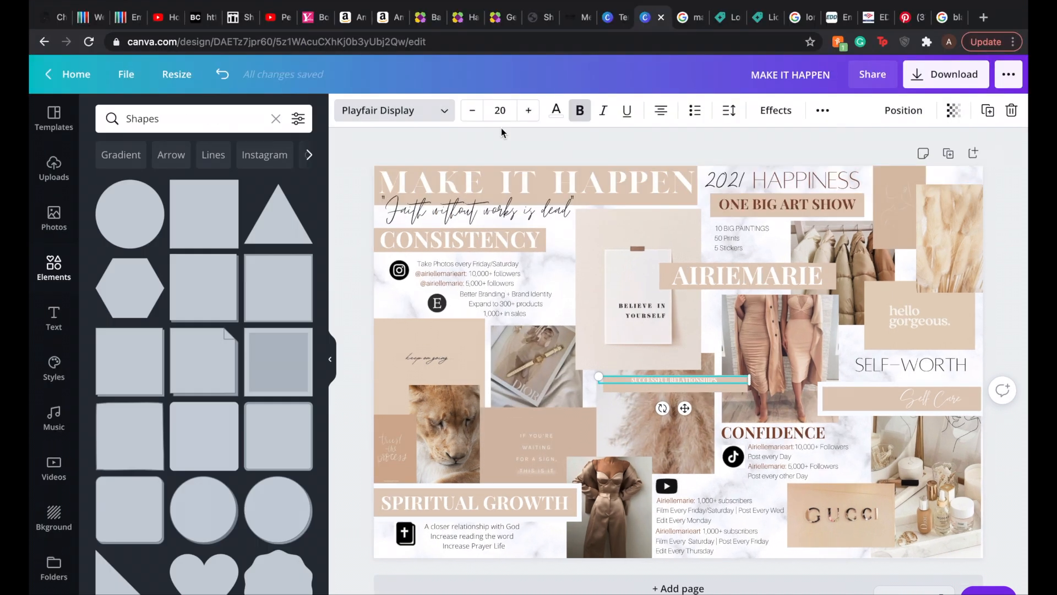
pyautogui.click(500, 111)
pyautogui.write('30')
pyautogui.press('Return')
pyautogui.click(500, 111)
pyautogui.write('36')
pyautogui.press('Return')
pyautogui.click(717, 396)
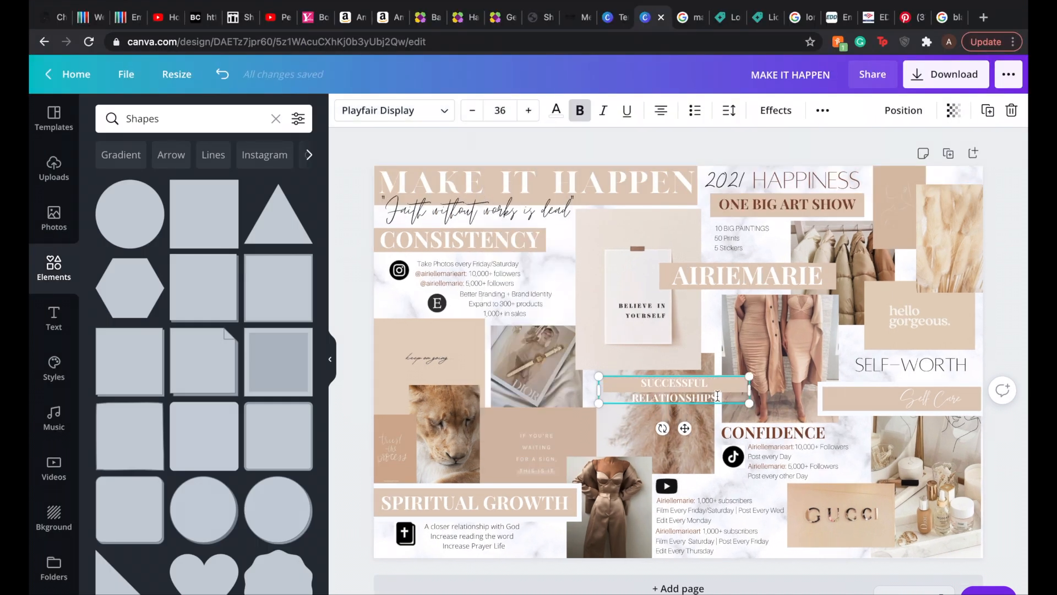
# Step: Replace SUCCESSFUL RELATIONSHIPS with FINANCIAL GOALS and move its beige strip below the Gucci image
pyautogui.click(739, 395)
pyautogui.click(623, 18)
pyautogui.moveTo(714, 399); pyautogui.dragTo(734, 286)
pyautogui.write('FINANCIAL GOALS')
pyautogui.click(849, 342)
pyautogui.moveTo(692, 383); pyautogui.dragTo(866, 549)
# Step: Reposition and shrink the Gucci image so it sits just above the beige strip
pyautogui.moveTo(841, 513); pyautogui.dragTo(845, 508)
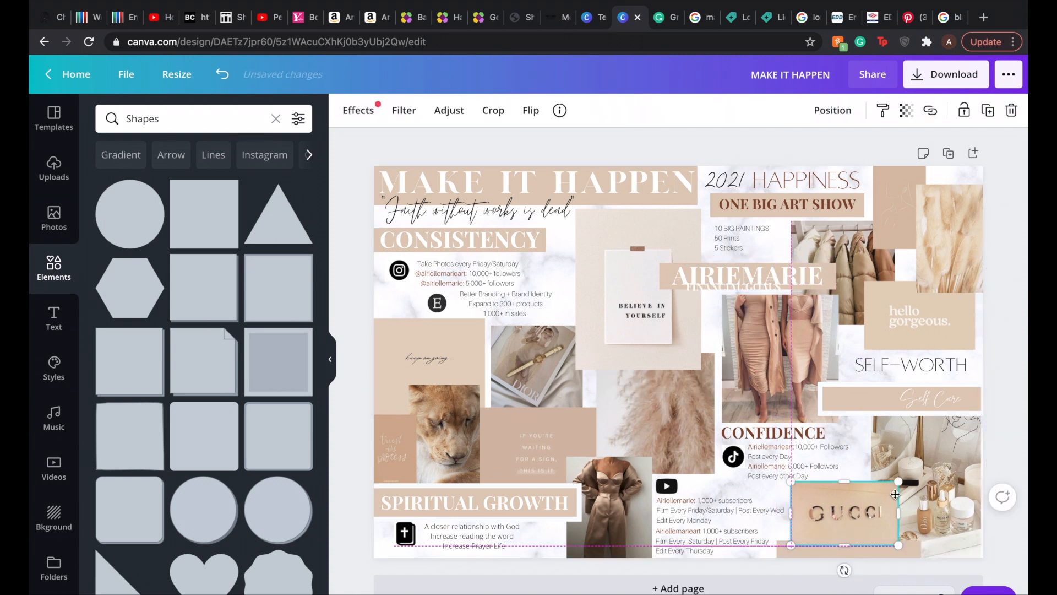
pyautogui.moveTo(791, 478); pyautogui.dragTo(858, 477)
pyautogui.click(851, 548)
pyautogui.moveTo(849, 542); pyautogui.dragTo(848, 532)
# Step: Place FINANCIAL GOALS on the beige strip below the Gucci image and set its size to 40
pyautogui.moveTo(747, 273); pyautogui.dragTo(843, 545)
pyautogui.click(500, 110)
pyautogui.write('40')
pyautogui.press('Return')
pyautogui.click(576, 86)
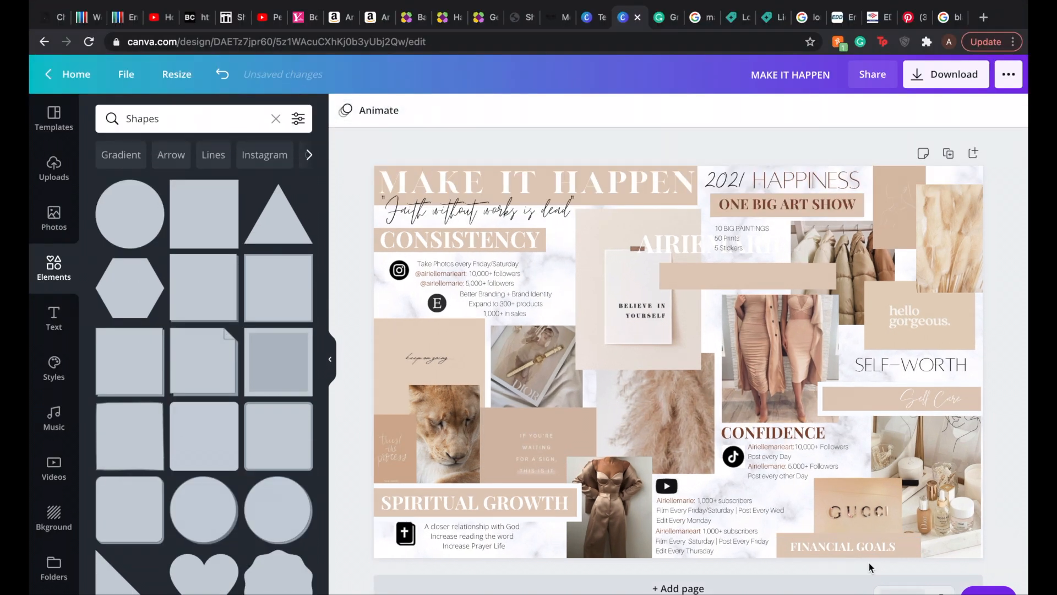
# Step: Set FINANCIAL GOALS to size 46 and move the brand-name heading back onto its beige strip
pyautogui.click(854, 547)
pyautogui.click(500, 110)
pyautogui.write('46')
pyautogui.press('Return')
pyautogui.moveTo(680, 246); pyautogui.dragTo(719, 279)
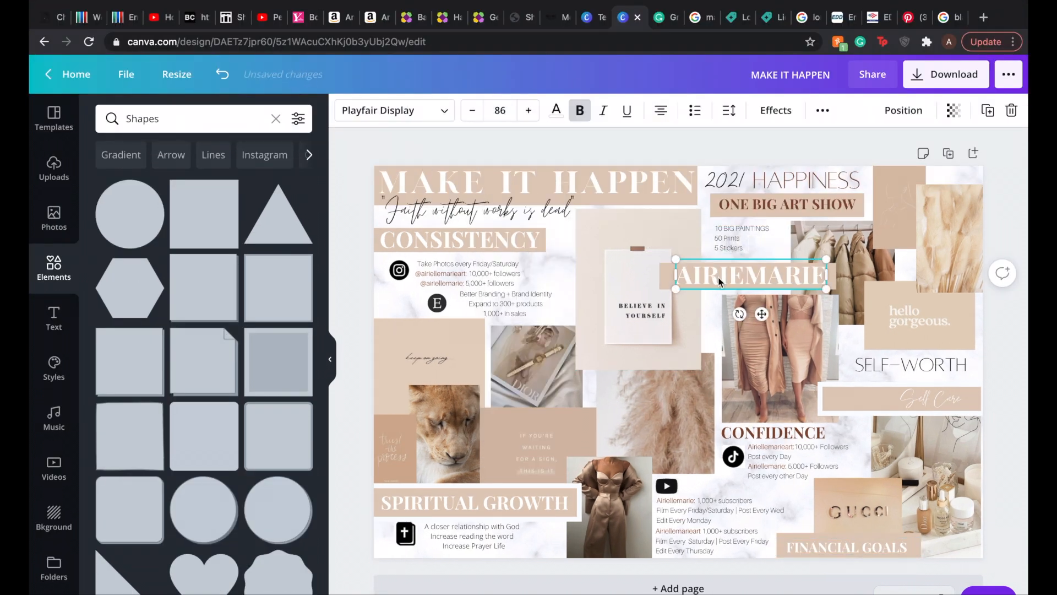
# Step: Shift HAPPINESS away from 2021 to leave more room for the year
pyautogui.click(1013, 237)
pyautogui.click(718, 276)
pyautogui.click(1014, 214)
pyautogui.moveTo(731, 183)
pyautogui.mouseDown()
pyautogui.moveTo(708, 183)
pyautogui.moveTo(750, 183)
pyautogui.mouseUp()
pyautogui.click(721, 186)
pyautogui.moveTo(646, 179); pyautogui.dragTo(845, 179)
pyautogui.moveTo(918, 167); pyautogui.dragTo(821, 165)
# Step: Change the 2021 text to the London font and set its size to 60
pyautogui.click(725, 179)
pyautogui.click(394, 111)
pyautogui.click(165, 264)
pyautogui.click(507, 114)
pyautogui.write('80')
pyautogui.press('Return')
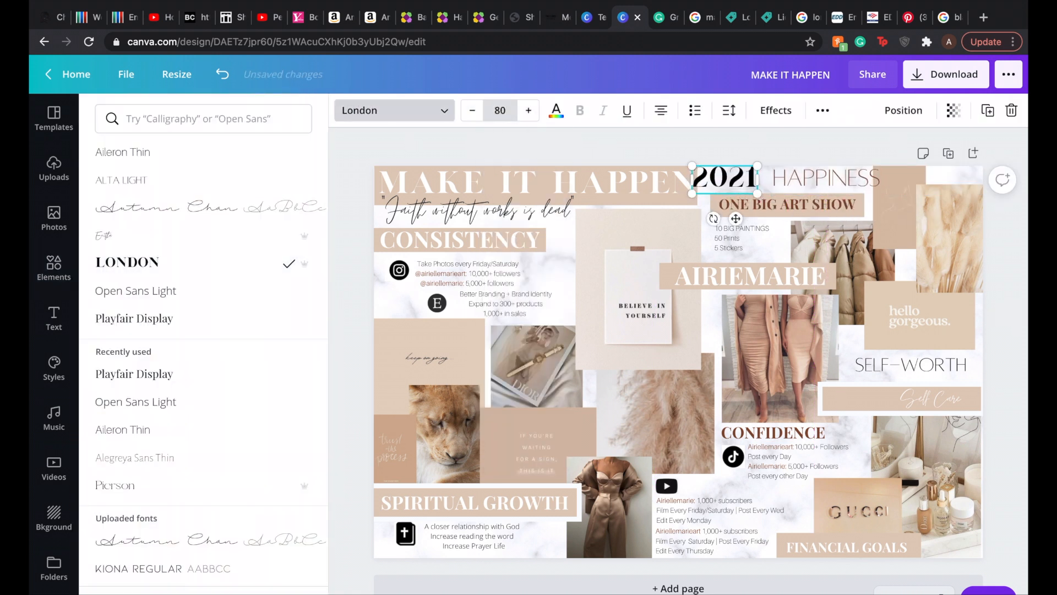
pyautogui.click(507, 114)
pyautogui.write('75')
pyautogui.press('Return')
pyautogui.click(507, 114)
pyautogui.write('60')
pyautogui.press('Return')
# Step: Recolor the 2021 text beige
pyautogui.click(733, 148)
pyautogui.click(727, 180)
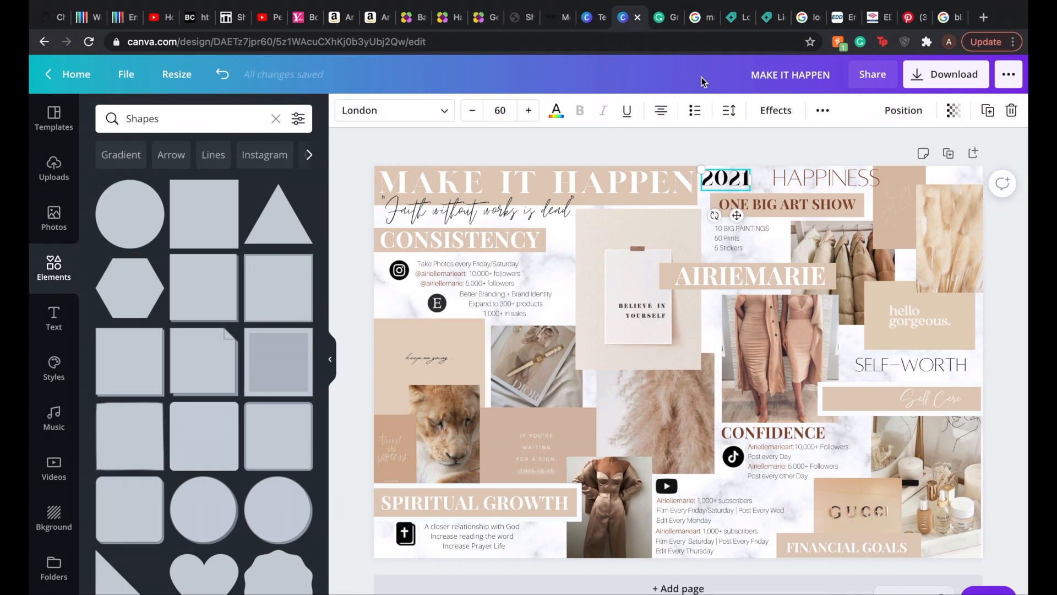
pyautogui.click(556, 110)
pyautogui.click(184, 177)
pyautogui.click(556, 110)
pyautogui.click(1011, 274)
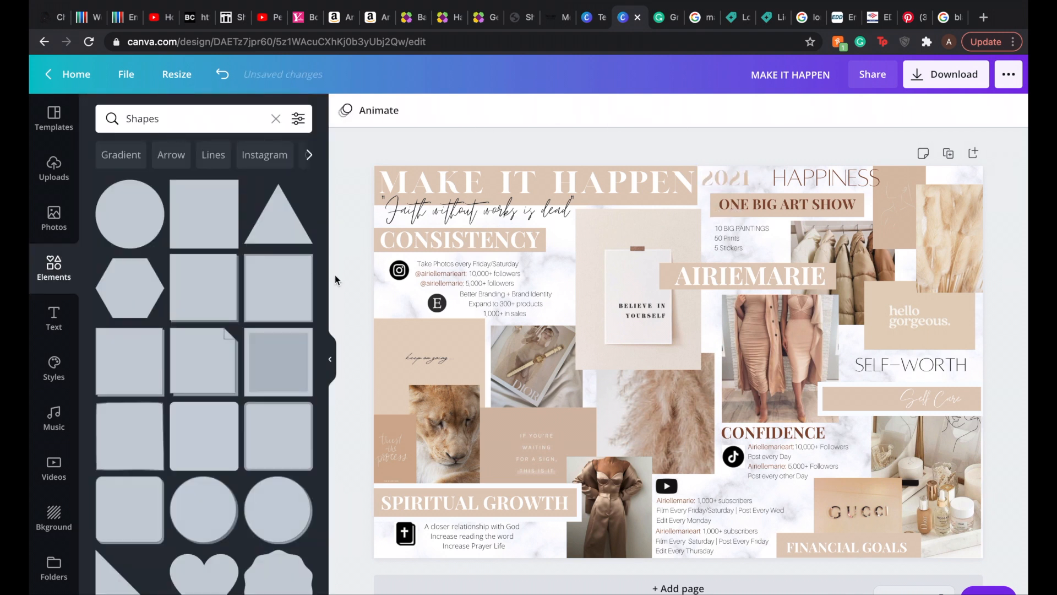
# Step: Add a brown square shape and resize it into a rectangle between MAKE IT HAPPEN and HAPPINESS
pyautogui.click(204, 214)
pyautogui.moveTo(679, 259); pyautogui.dragTo(808, 182)
pyautogui.moveTo(887, 184); pyautogui.dragTo(771, 184)
pyautogui.click(741, 219)
pyautogui.moveTo(732, 203); pyautogui.dragTo(722, 181)
pyautogui.click(726, 180)
# Step: Place the beige 2021 on top of the brown rectangle and narrow the rectangle to fit around it
pyautogui.moveTo(742, 189); pyautogui.dragTo(667, 274)
pyautogui.click(716, 178)
pyautogui.moveTo(695, 178); pyautogui.dragTo(701, 179)
pyautogui.click(667, 262)
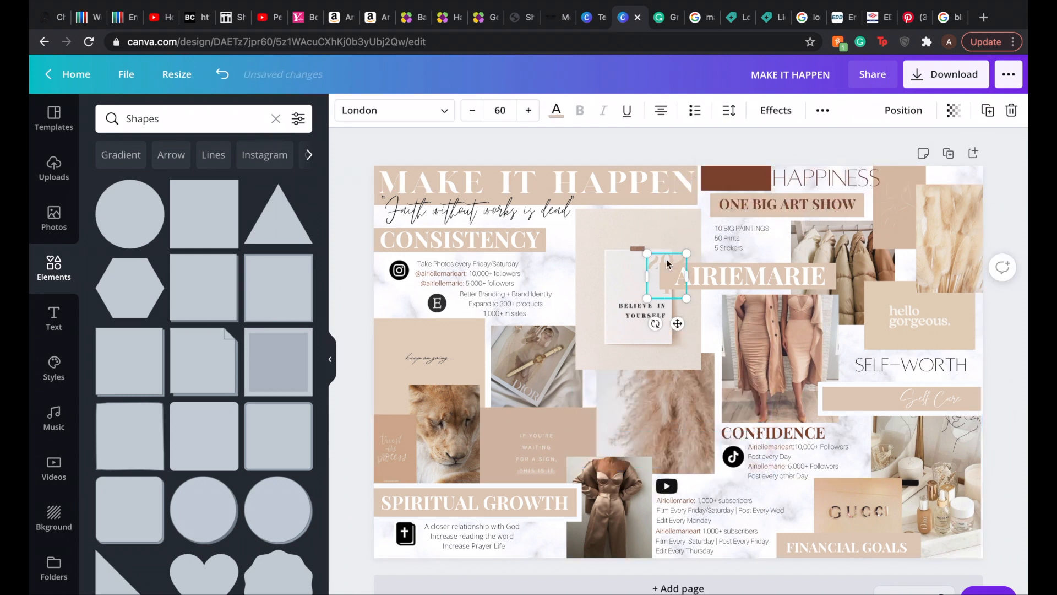
pyautogui.moveTo(666, 268); pyautogui.dragTo(728, 182)
pyautogui.moveTo(748, 190)
pyautogui.mouseDown()
pyautogui.moveTo(762, 191)
pyautogui.moveTo(762, 179)
pyautogui.mouseUp()
pyautogui.click(768, 179)
pyautogui.click(705, 179)
pyautogui.click(741, 151)
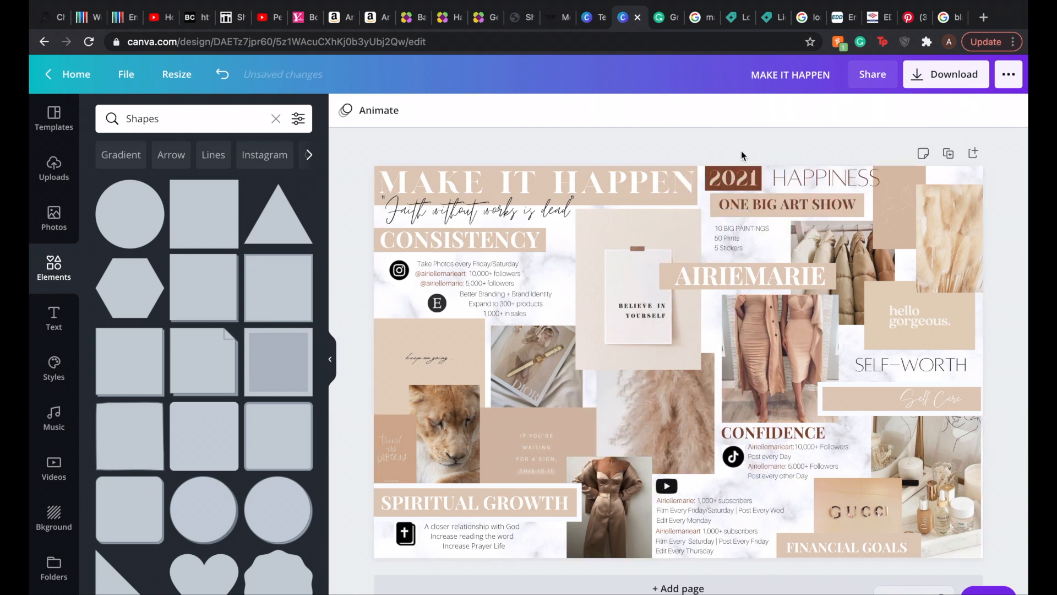
# Step: Add a brown square shape and resize it into a thin strip across the lower edge of the Dior image
pyautogui.click(203, 213)
pyautogui.moveTo(678, 249); pyautogui.dragTo(678, 432)
pyautogui.moveTo(790, 450); pyautogui.dragTo(725, 453)
pyautogui.moveTo(688, 451); pyautogui.dragTo(652, 394)
pyautogui.moveTo(610, 377); pyautogui.dragTo(610, 385)
pyautogui.moveTo(567, 397); pyautogui.dragTo(536, 397)
pyautogui.click(656, 141)
# Step: Add a subheading reading FITNESS: 142 LBS
pyautogui.click(54, 318)
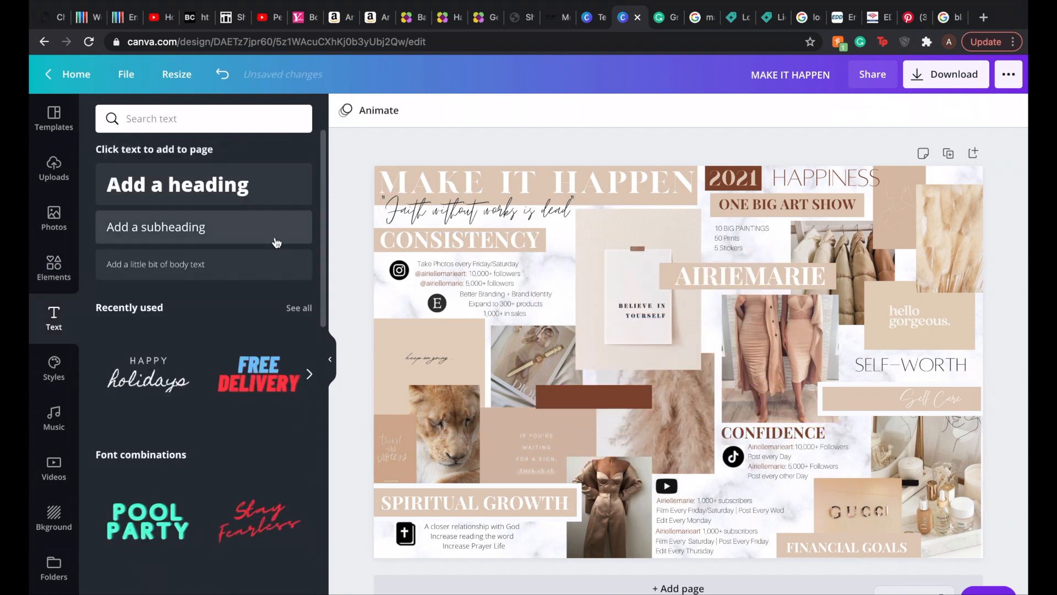
pyautogui.click(275, 238)
pyautogui.write('FITNESS: 142 LBS')
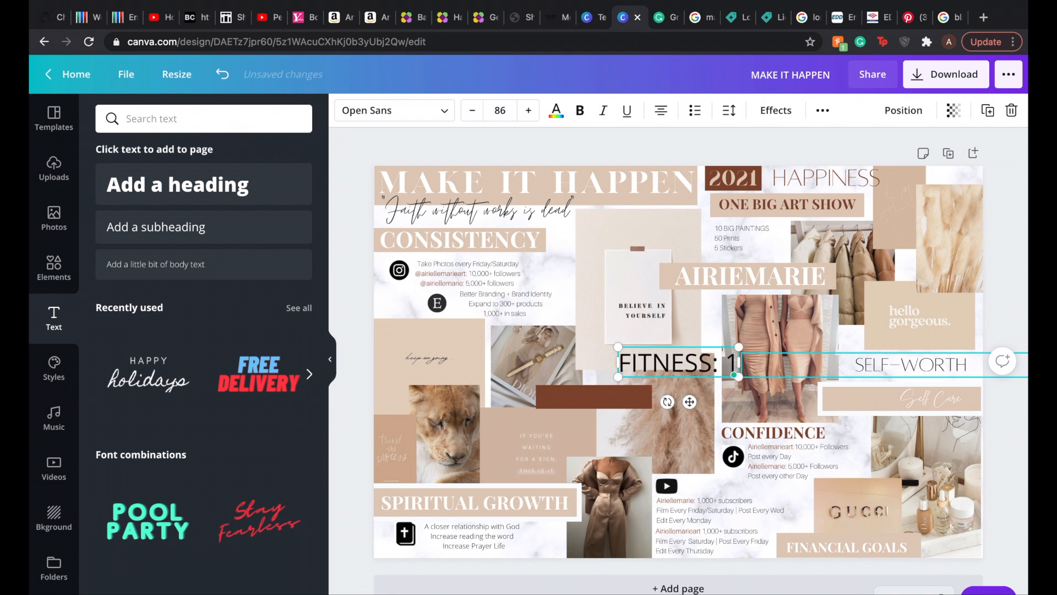
# Step: Format FITNESS: 142 LBS in bold Playfair Display and color it beige
pyautogui.click(394, 110)
pyautogui.click(133, 318)
pyautogui.click(580, 110)
pyautogui.click(556, 110)
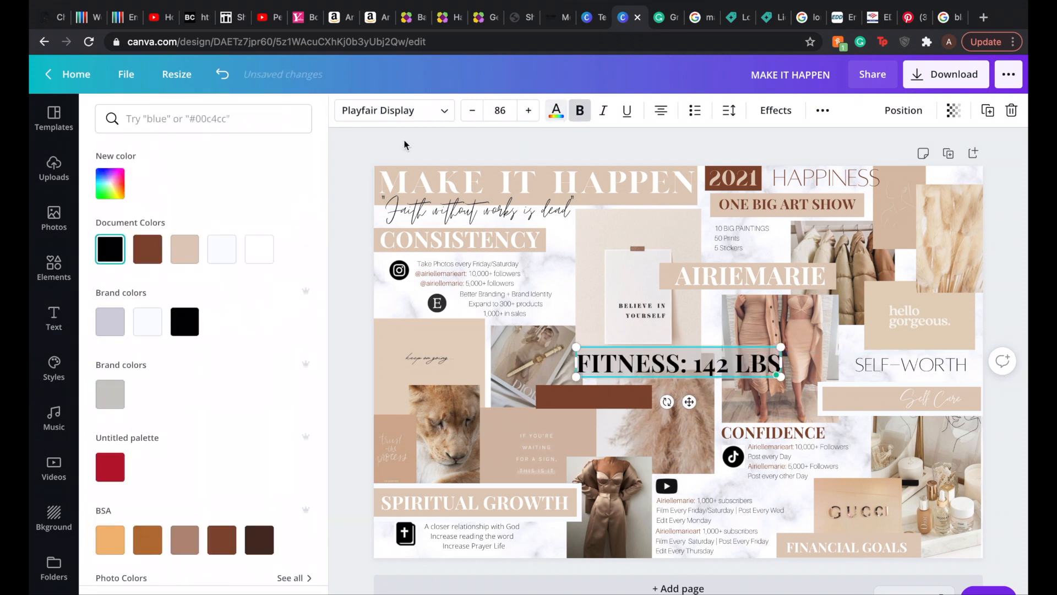
pyautogui.click(184, 249)
# Step: Place FITNESS: 142 LBS on the thin brown strip and reduce its size to 44 so it fits on one line
pyautogui.click(500, 110)
pyautogui.write('60')
pyautogui.moveTo(676, 360); pyautogui.dragTo(610, 398)
pyautogui.click(500, 110)
pyautogui.write('55')
pyautogui.click(500, 110)
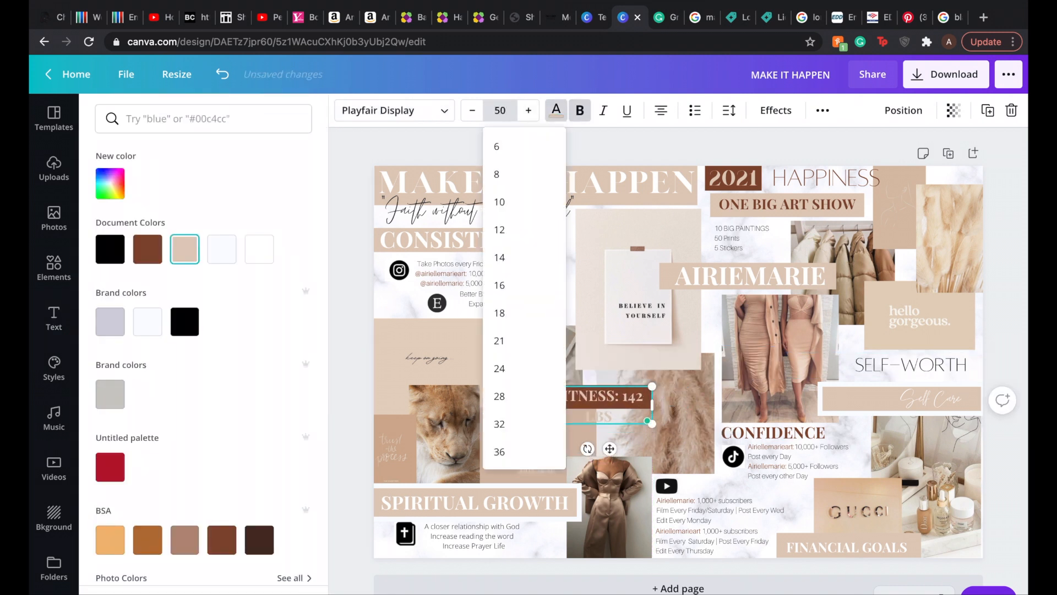
pyautogui.write('45')
pyautogui.press('Return')
pyautogui.click(472, 110)
pyautogui.click(760, 400)
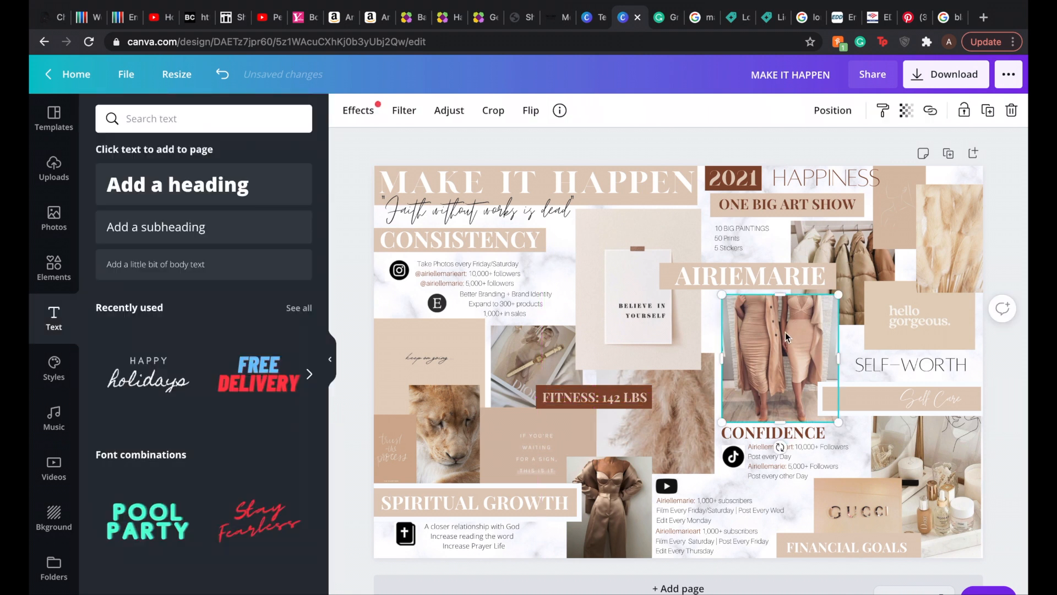
# Step: Try the London font on FITNESS: 142 LBS and reduce its size to fit the brown strip
pyautogui.click(595, 396)
pyautogui.click(394, 111)
pyautogui.click(165, 234)
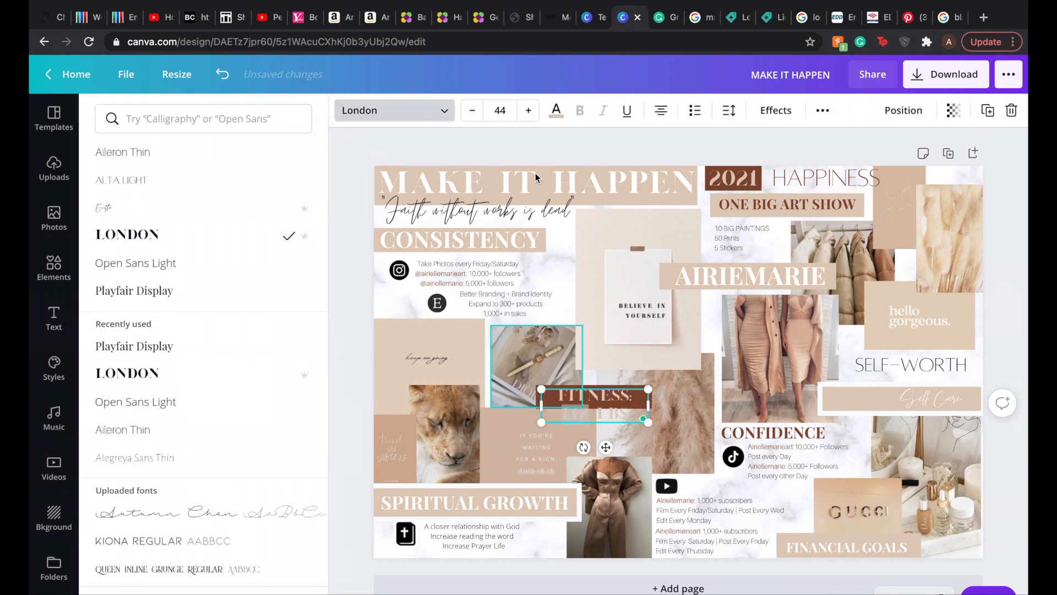
pyautogui.click(500, 110)
pyautogui.click(472, 110)
pyautogui.click(472, 110)
pyautogui.click(471, 110)
# Step: Align the fitness text with its brown strip and trim the strip's height and both ends around it
pyautogui.click(771, 394)
pyautogui.moveTo(606, 424); pyautogui.dragTo(597, 408)
pyautogui.click(597, 405)
pyautogui.moveTo(594, 392); pyautogui.dragTo(595, 397)
pyautogui.scroll(5, 815, 350)
pyautogui.moveTo(523, 416); pyautogui.dragTo(516, 417)
pyautogui.moveTo(308, 417); pyautogui.dragTo(317, 418)
pyautogui.click(597, 405)
pyautogui.scroll(-4, 671, 392)
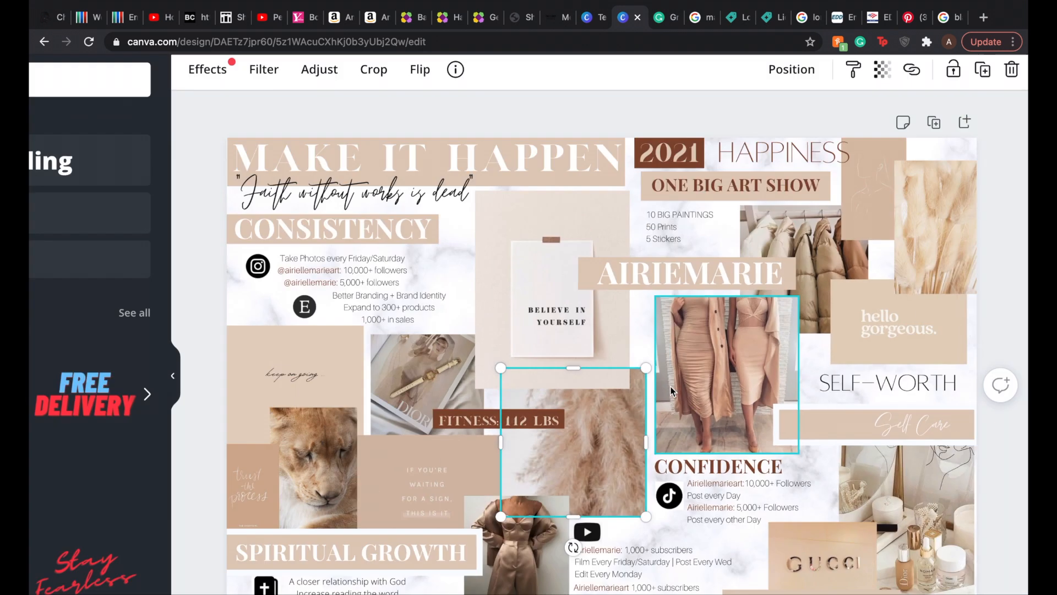
pyautogui.scroll(-3, 671, 391)
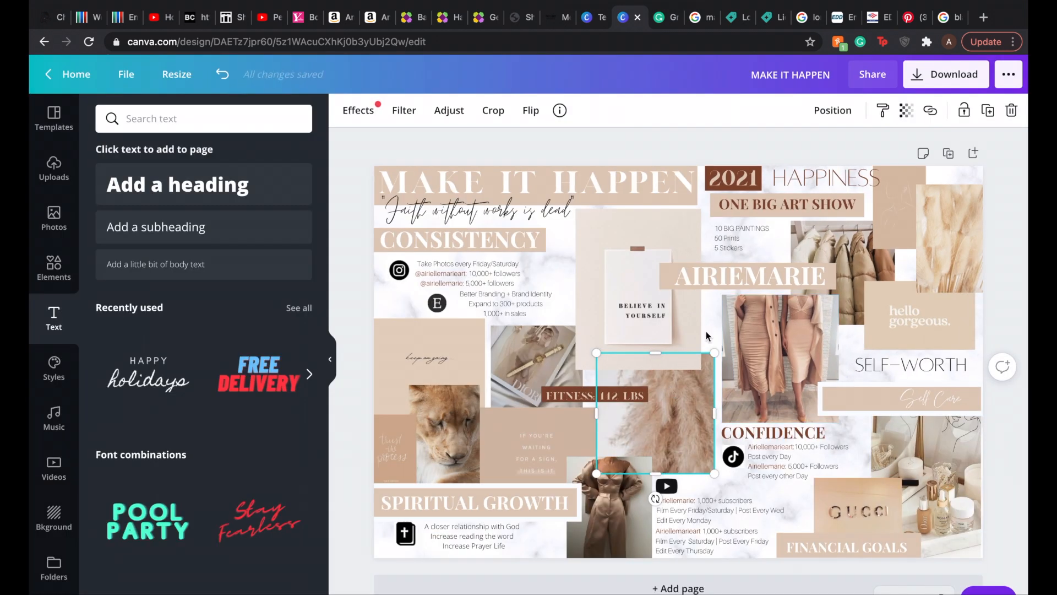
# Step: Add a new brown rectangle and move the beige strip from FINANCIAL GOALS up beside CONFIDENCE
pyautogui.click(809, 555)
pyautogui.click(63, 264)
pyautogui.click(278, 288)
pyautogui.moveTo(678, 255); pyautogui.dragTo(686, 439)
pyautogui.moveTo(809, 554); pyautogui.dragTo(822, 436)
# Step: Fit the brown rectangle behind FINANCIAL GOALS as its strip and recolor the heading in a light shade
pyautogui.moveTo(679, 456); pyautogui.dragTo(844, 546)
pyautogui.moveTo(736, 545); pyautogui.dragTo(771, 545)
pyautogui.moveTo(953, 546); pyautogui.dragTo(926, 545)
pyautogui.click(368, 111)
pyautogui.click(222, 249)
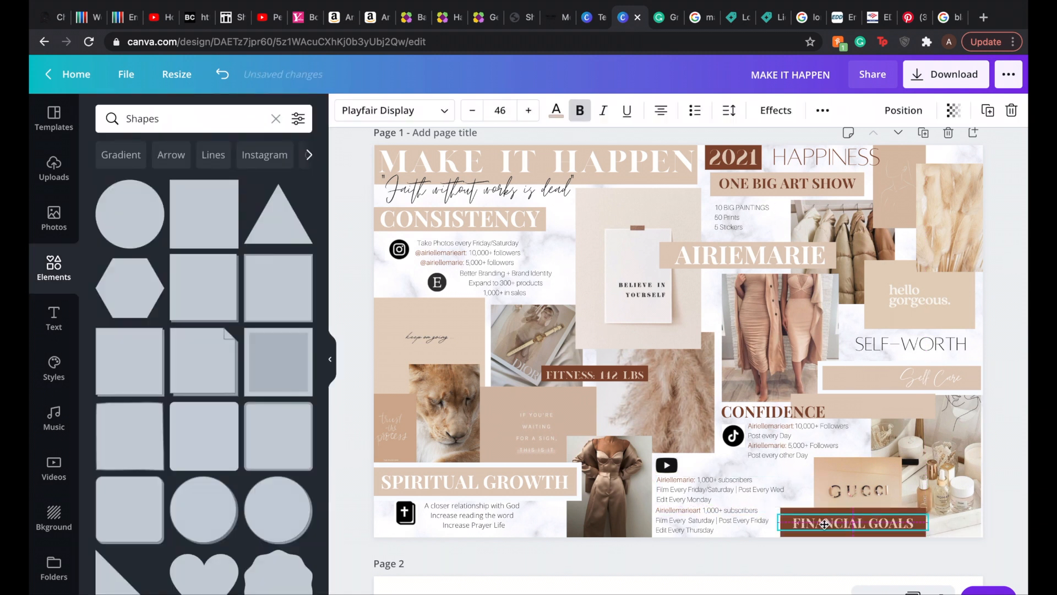
# Step: Enlarge FINANCIAL GOALS to fill its strip, and set FITNESS: 142 LBS in Playfair Display at a size filling its strip
pyautogui.click(528, 110)
pyautogui.click(529, 110)
pyautogui.click(529, 110)
pyautogui.click(528, 110)
pyautogui.click(528, 110)
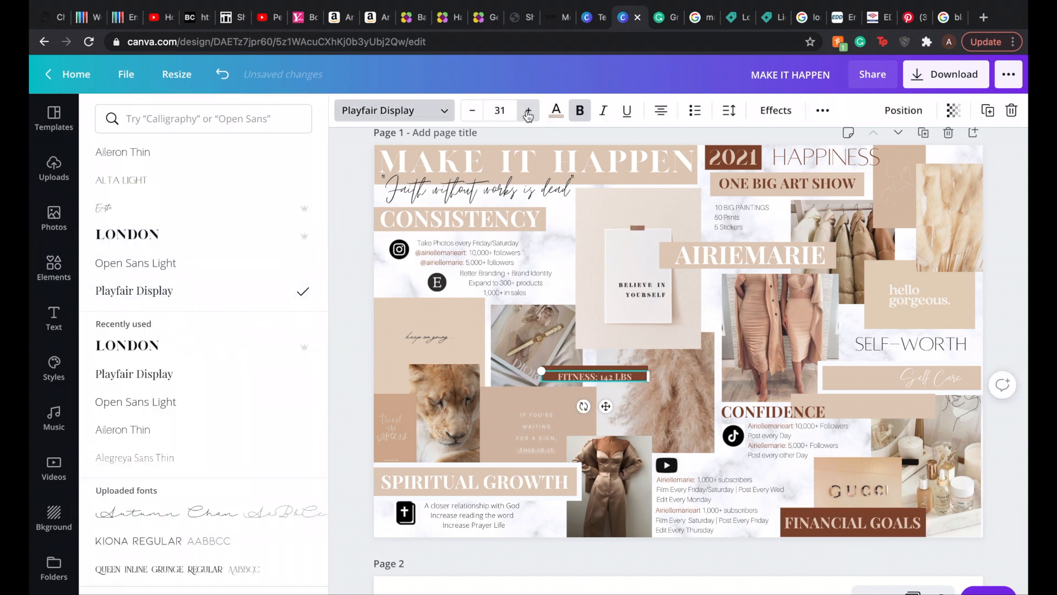
pyautogui.click(528, 111)
pyautogui.click(528, 111)
pyautogui.click(528, 111)
pyautogui.click(528, 111)
pyautogui.click(528, 111)
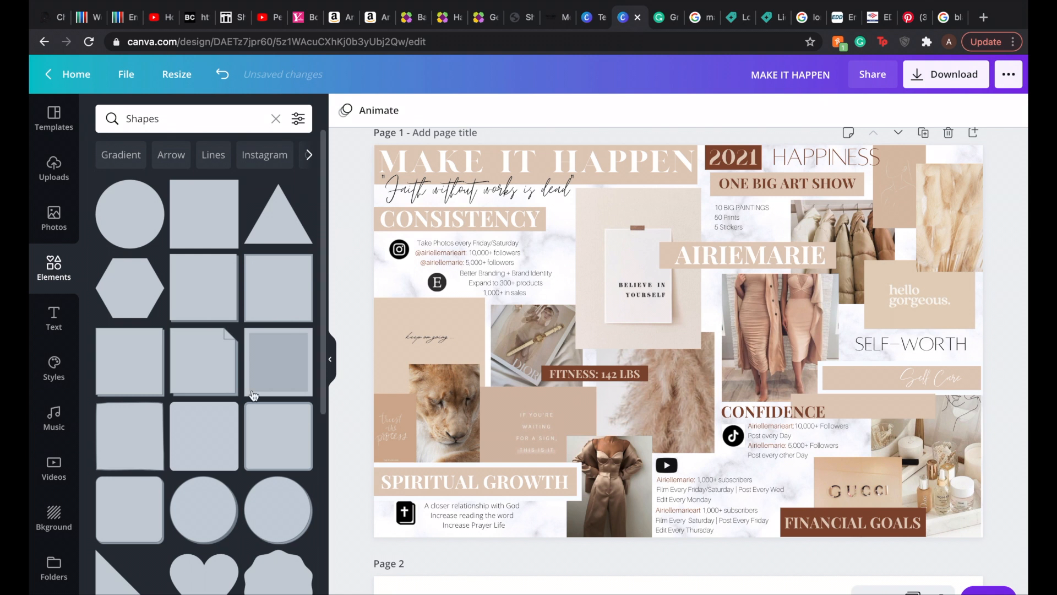
# Step: Recolor the goal list under SPIRITUAL GROWTH brown
pyautogui.click(424, 513)
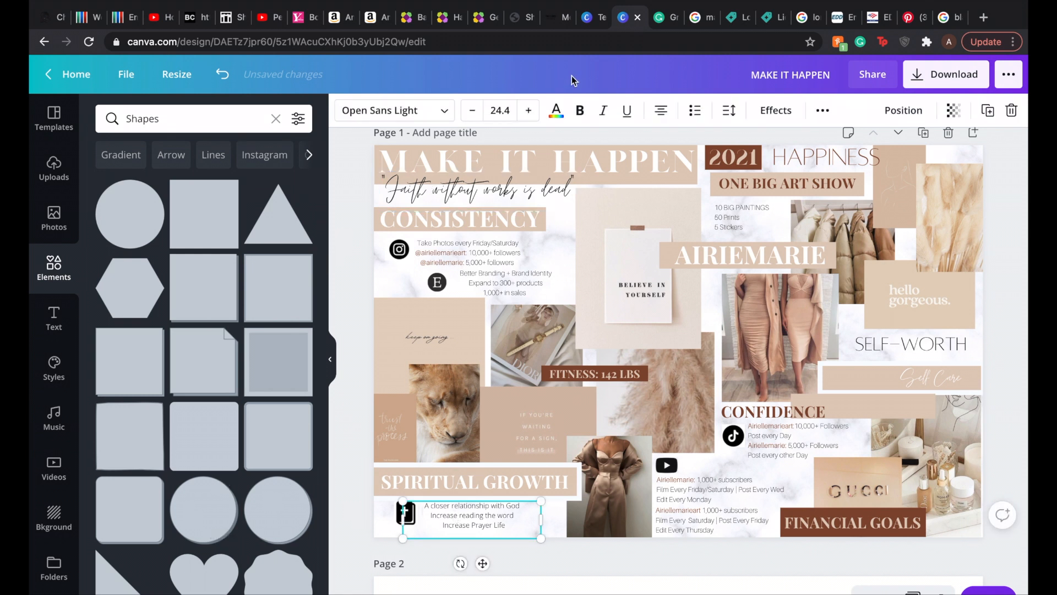
pyautogui.click(556, 111)
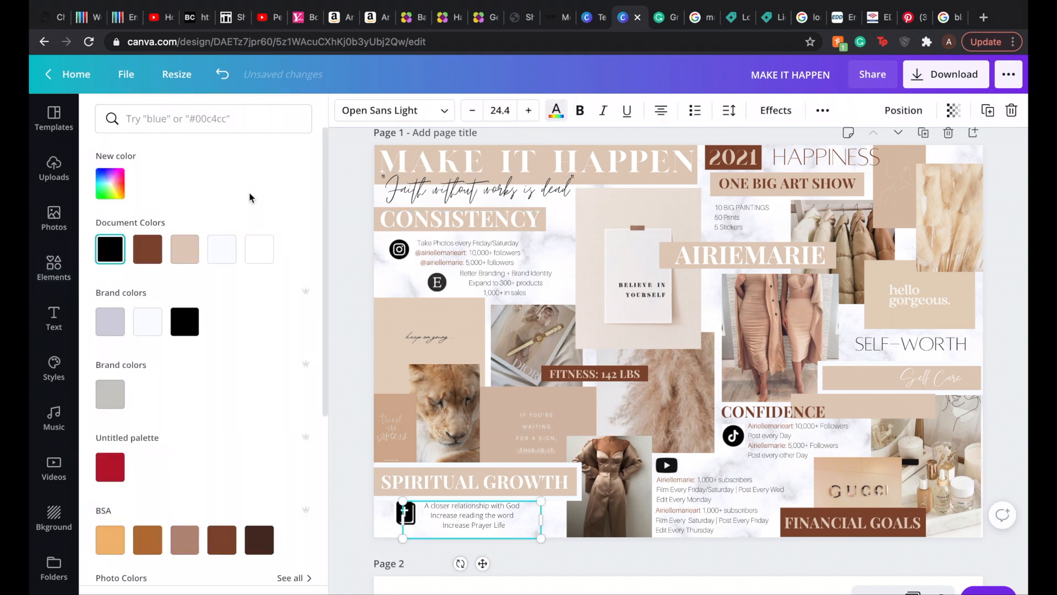
pyautogui.click(148, 249)
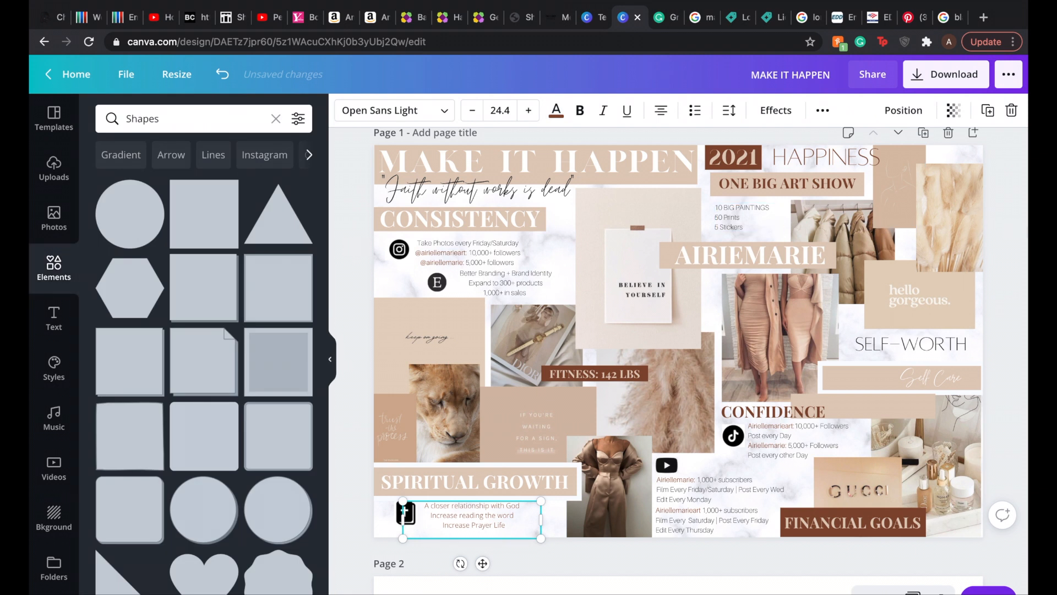
pyautogui.click(1026, 226)
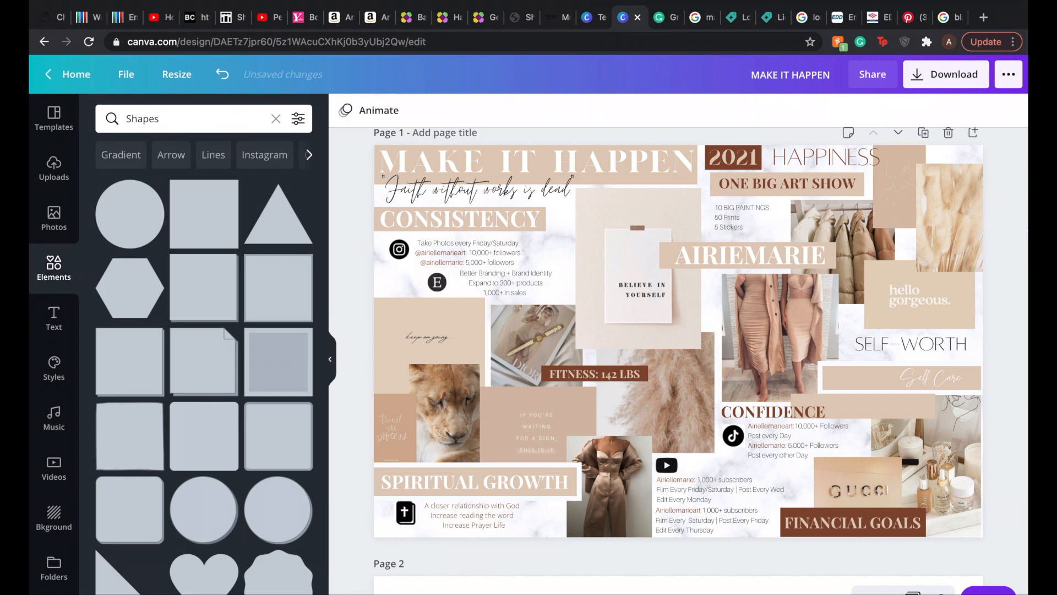
# Step: Download only Page 1 of the design as a PNG
pyautogui.click(936, 81)
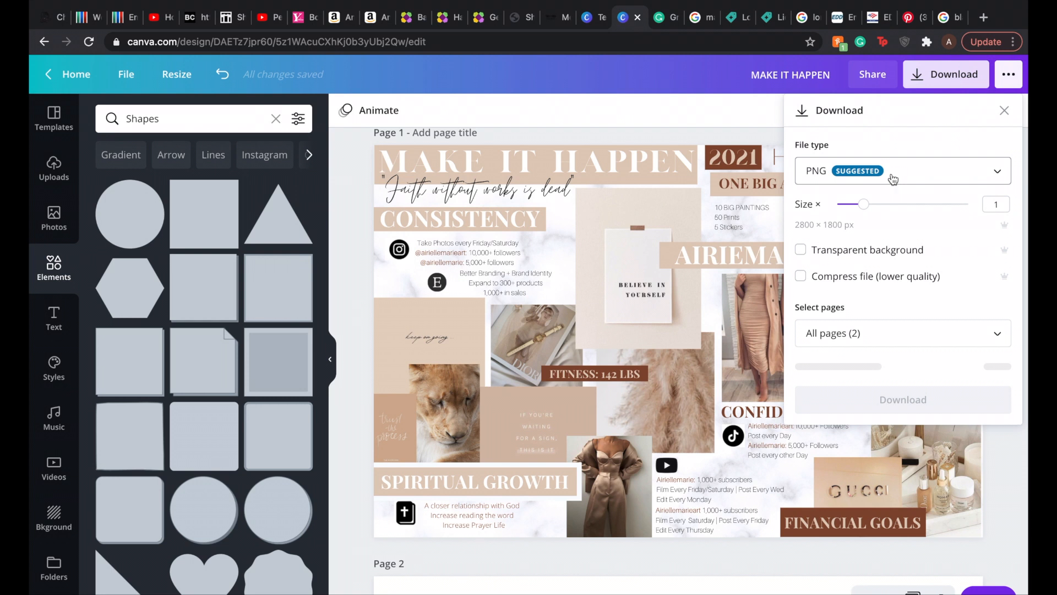
pyautogui.click(871, 343)
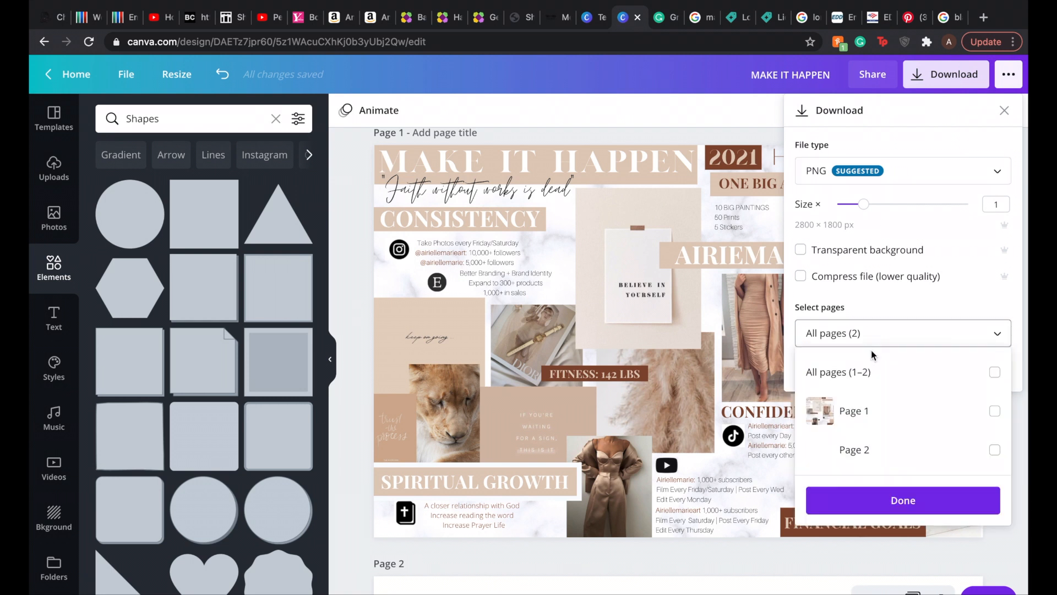
pyautogui.click(872, 409)
pyautogui.click(882, 501)
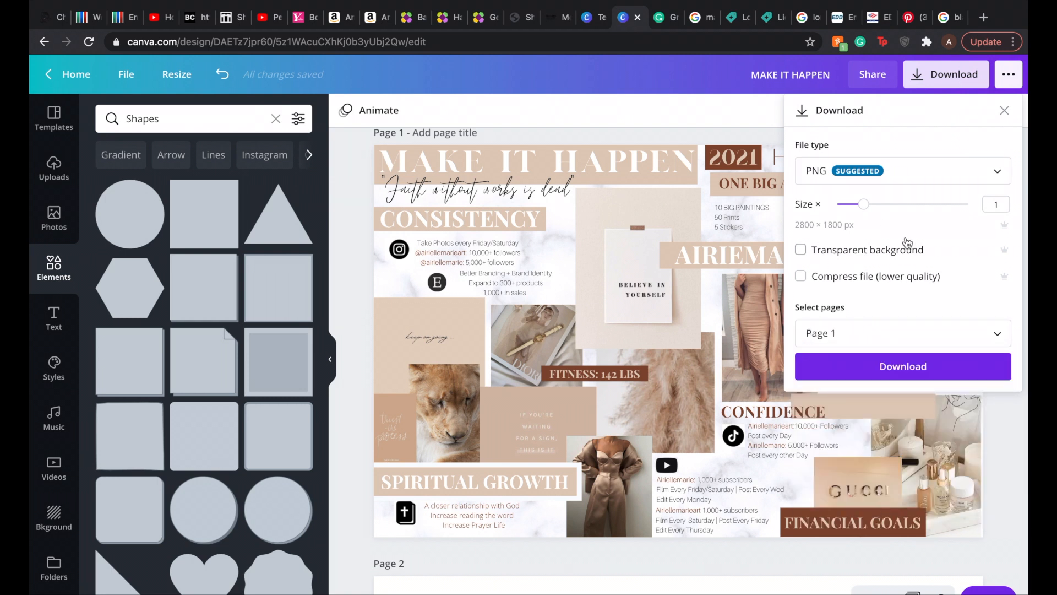
pyautogui.click(895, 367)
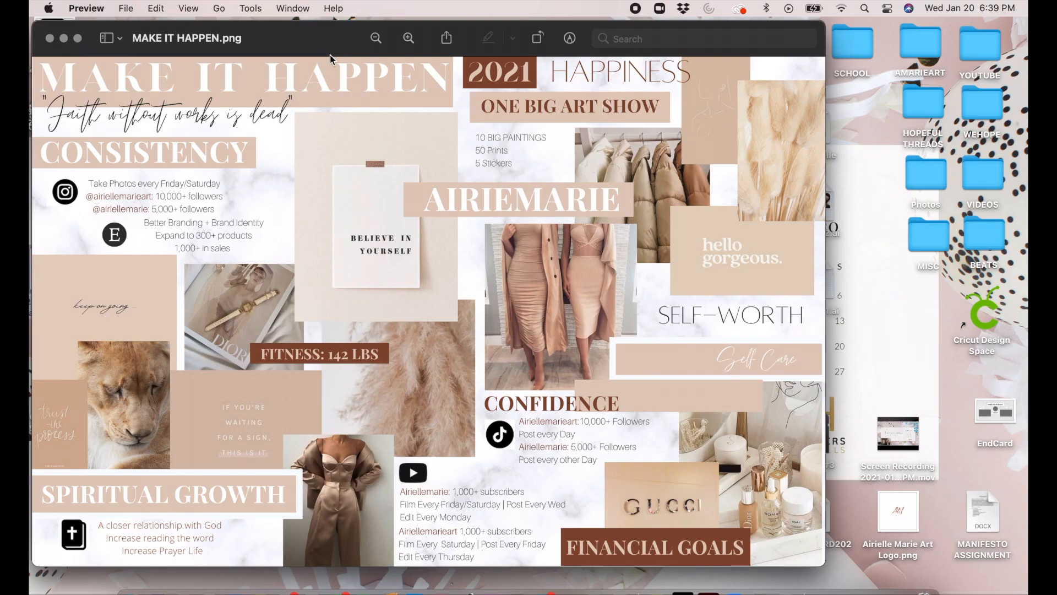
# Step: Save the downloaded MAKE IT HAPPEN.png in Preview and change its location from Downloads to Desktop
pyautogui.moveTo(303, 46); pyautogui.dragTo(399, 42)
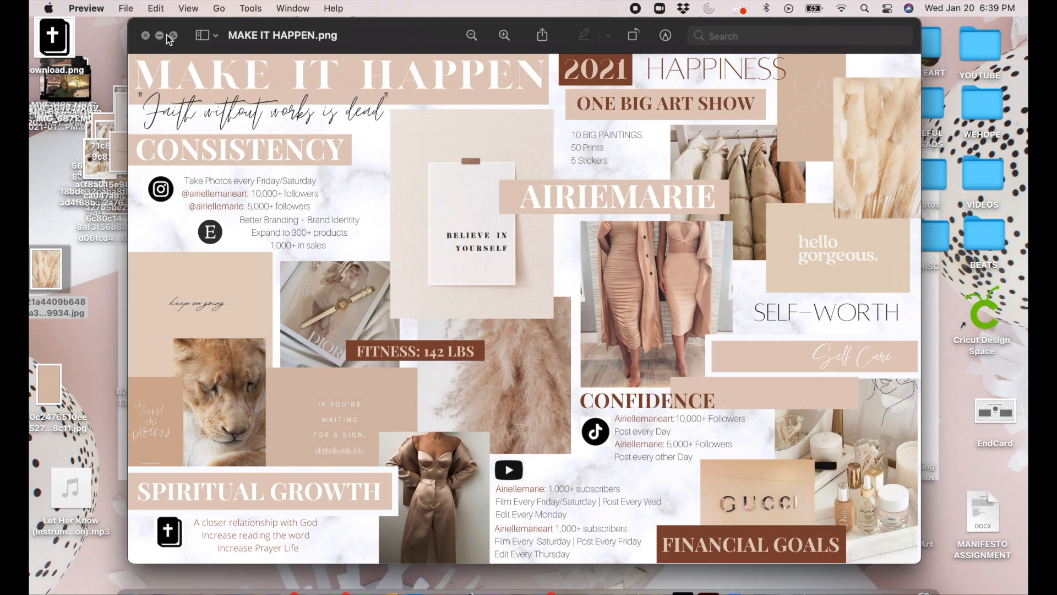
pyautogui.click(126, 8)
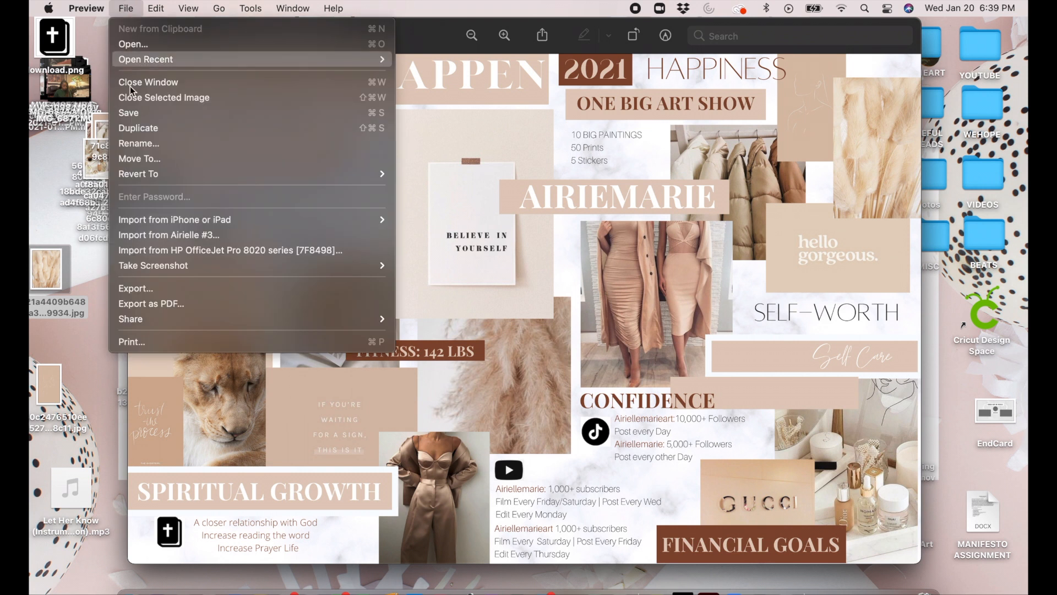
pyautogui.click(148, 114)
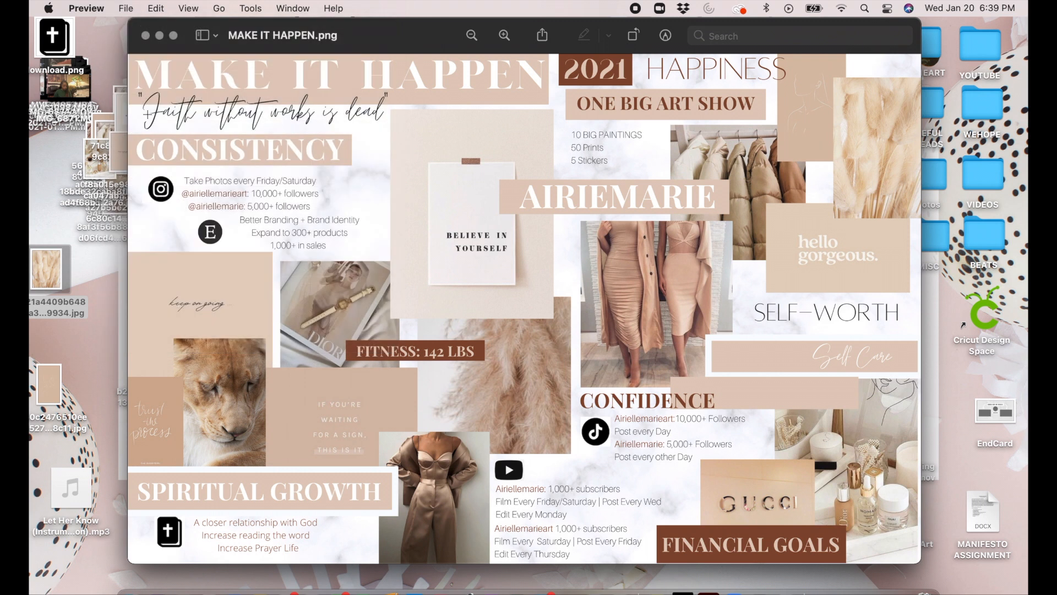
pyautogui.click(312, 35)
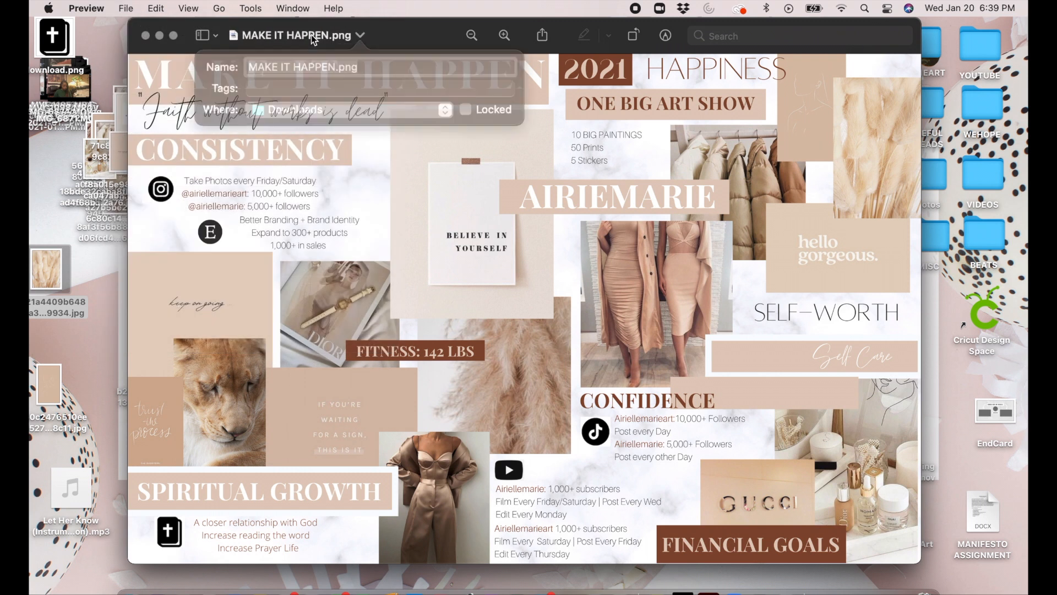
pyautogui.click(309, 104)
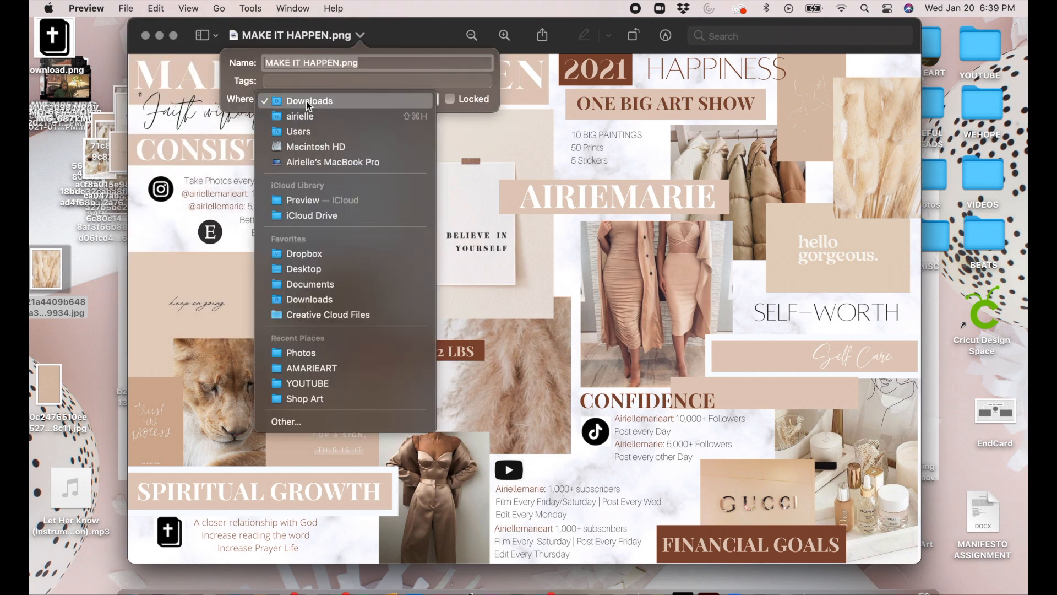
pyautogui.click(311, 271)
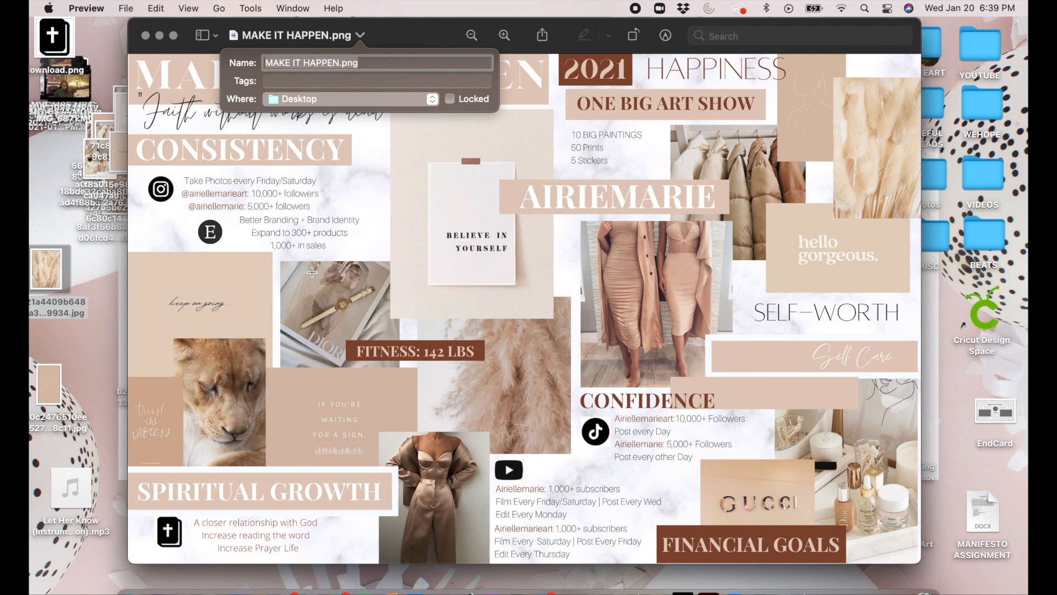
pyautogui.click(391, 37)
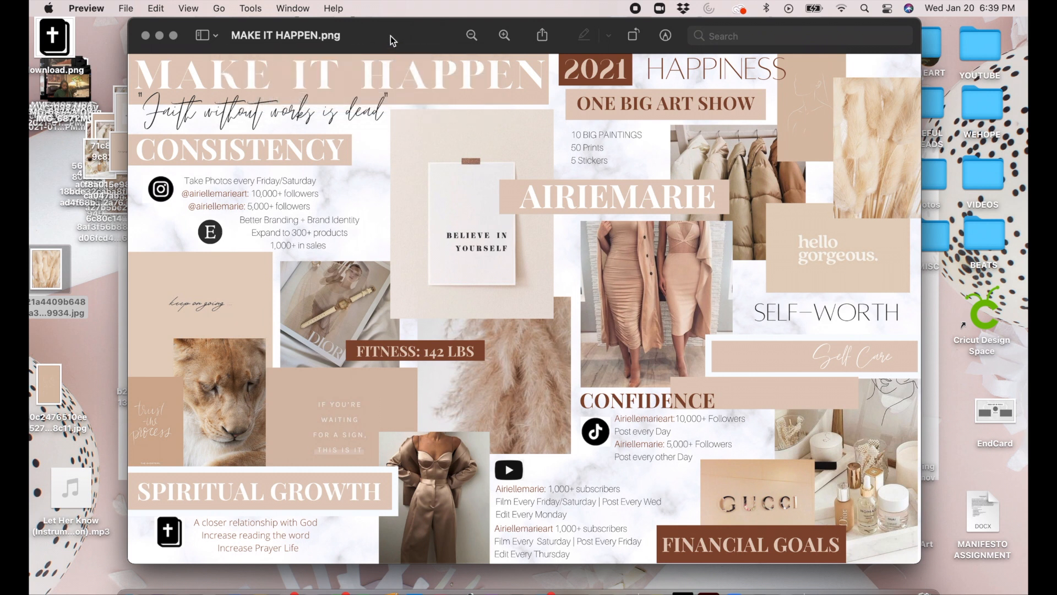
# Step: Minimize the image, open System Preferences through a search for "setting", and set MAKE IT HAPPEN from the Desktop folder as the wallpaper
pyautogui.click(160, 36)
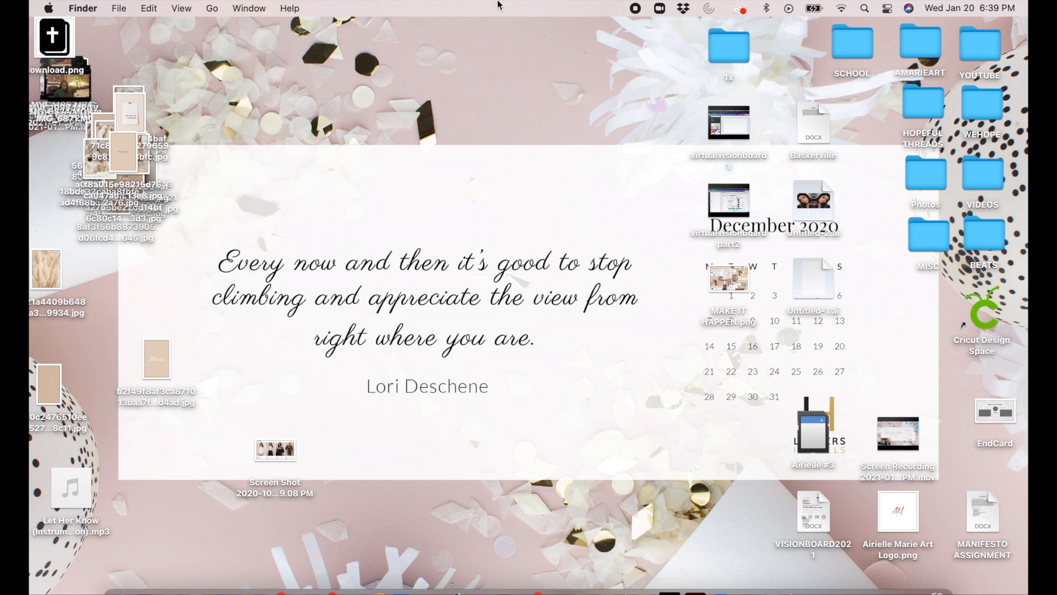
pyautogui.click(865, 9)
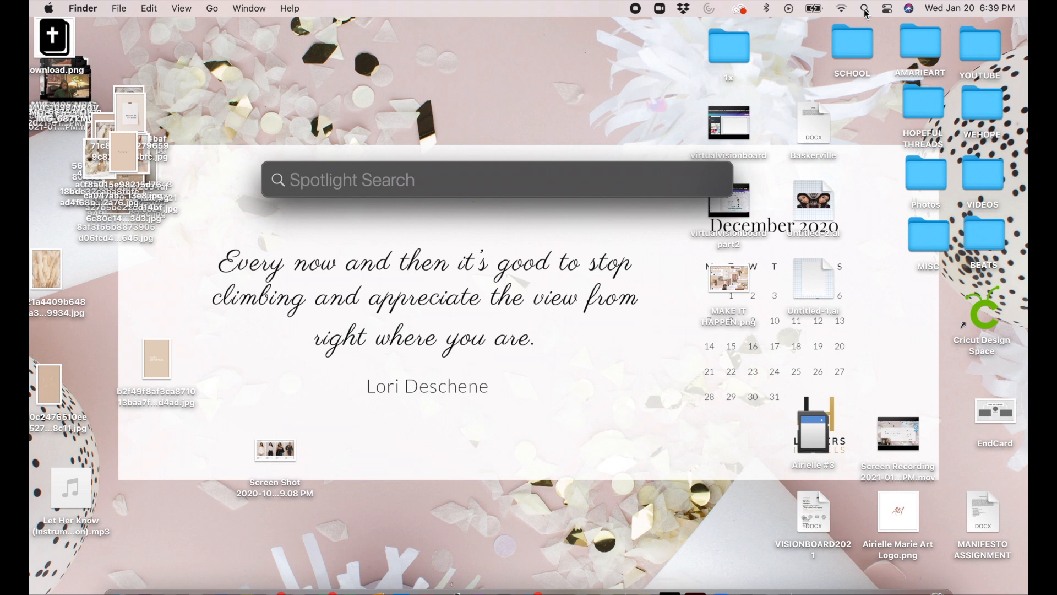
pyautogui.write('setting')
pyautogui.press('Return')
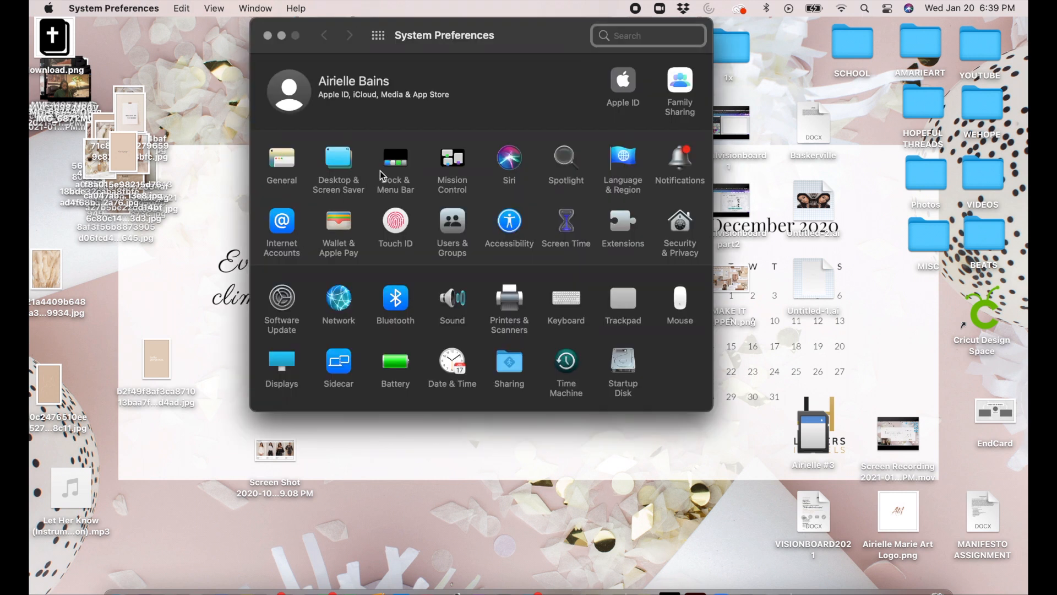
pyautogui.click(380, 174)
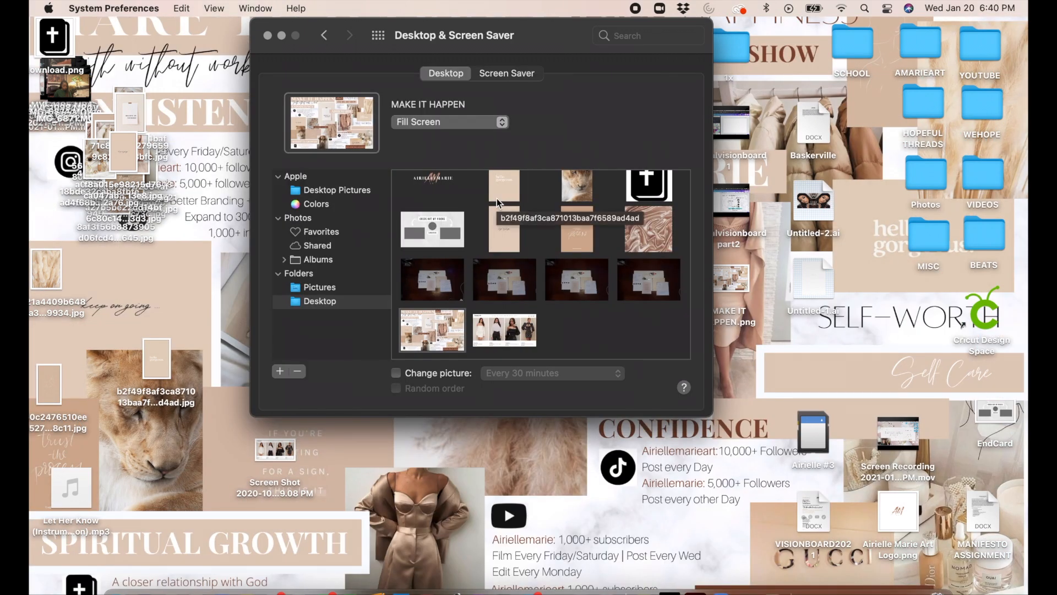
# Step: Close the wallpaper settings and tidy the desktop: move download.png into Photos, keeping both copies, and put the two virtualvisionboard files beneath the 1x folder
pyautogui.click(268, 35)
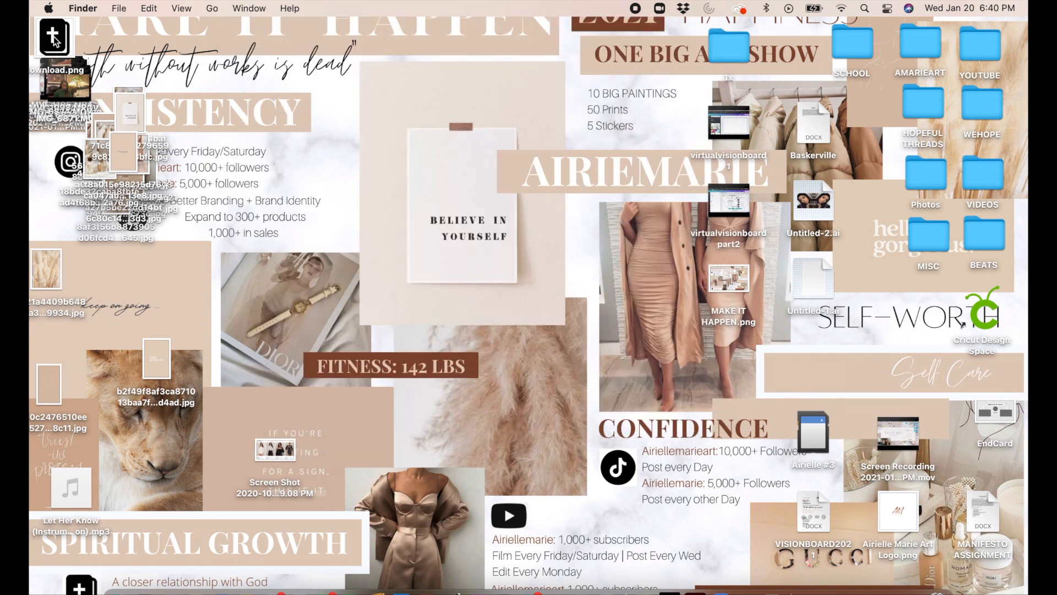
pyautogui.moveTo(54, 41); pyautogui.dragTo(936, 173)
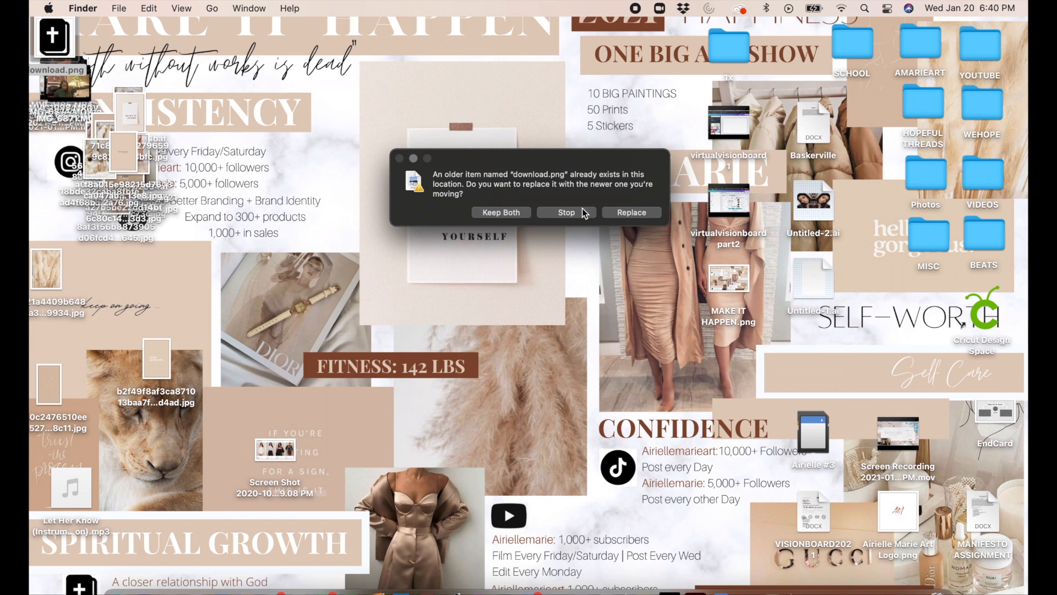
pyautogui.click(510, 215)
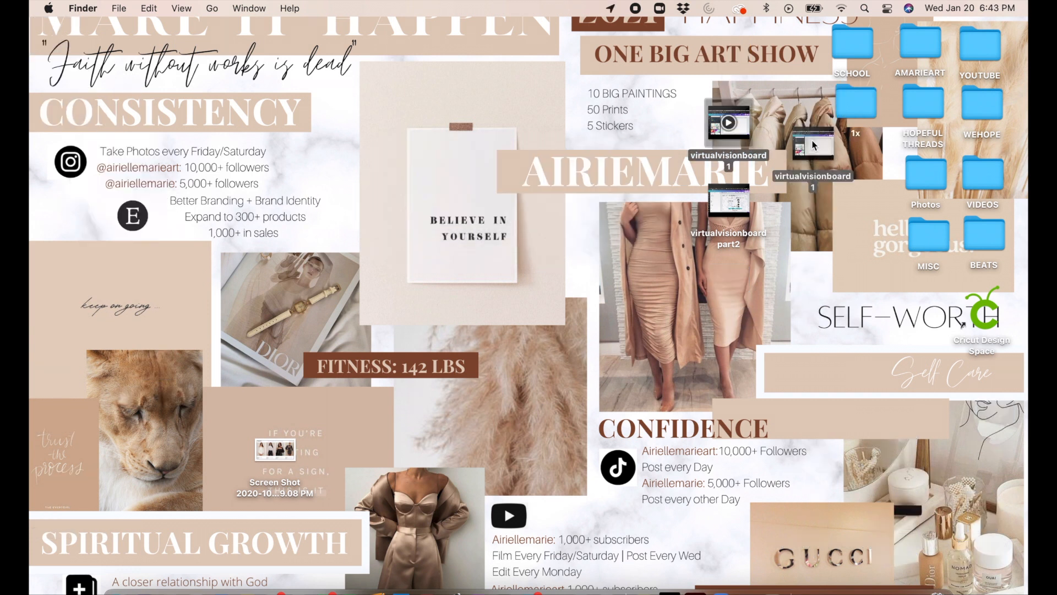
pyautogui.moveTo(728, 126); pyautogui.dragTo(854, 164)
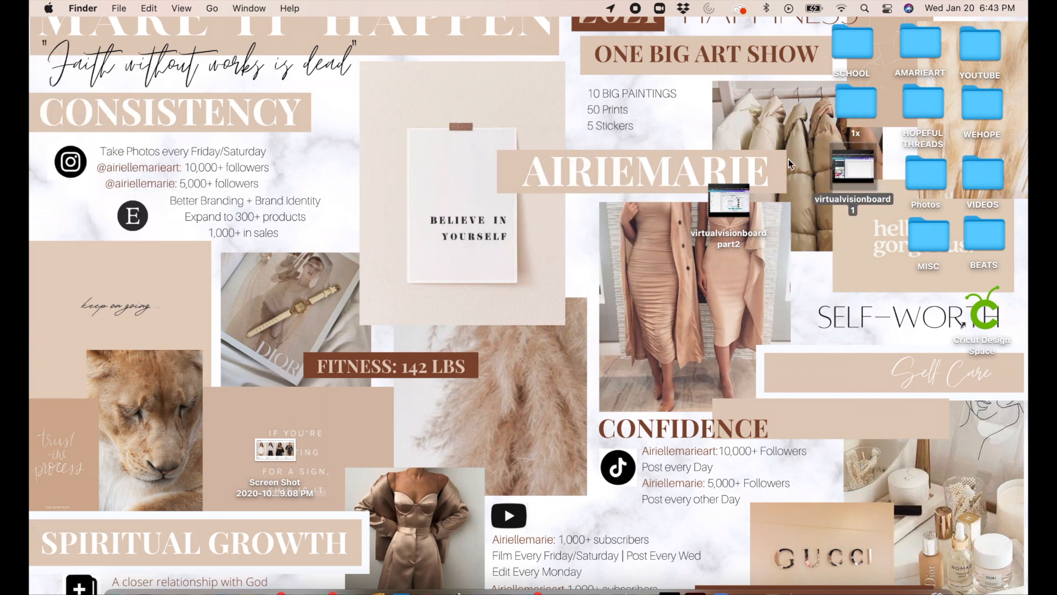
pyautogui.moveTo(722, 216); pyautogui.dragTo(849, 182)
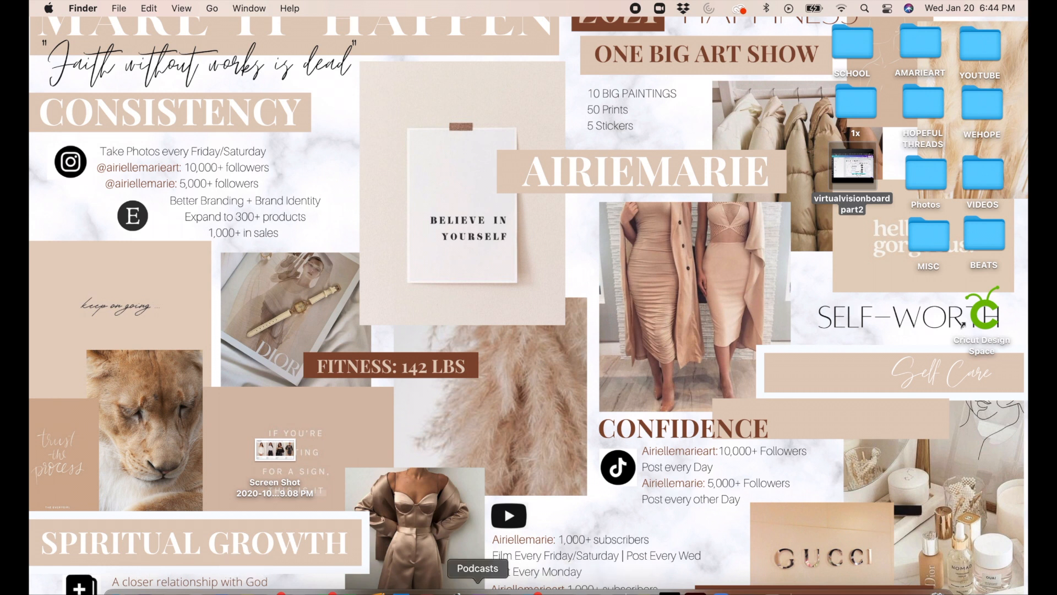
# Step: Switch back to the Canva design in Chrome and delete the tan rectangle overlapping the CONFIDENCE heading
pyautogui.click(604, 593)
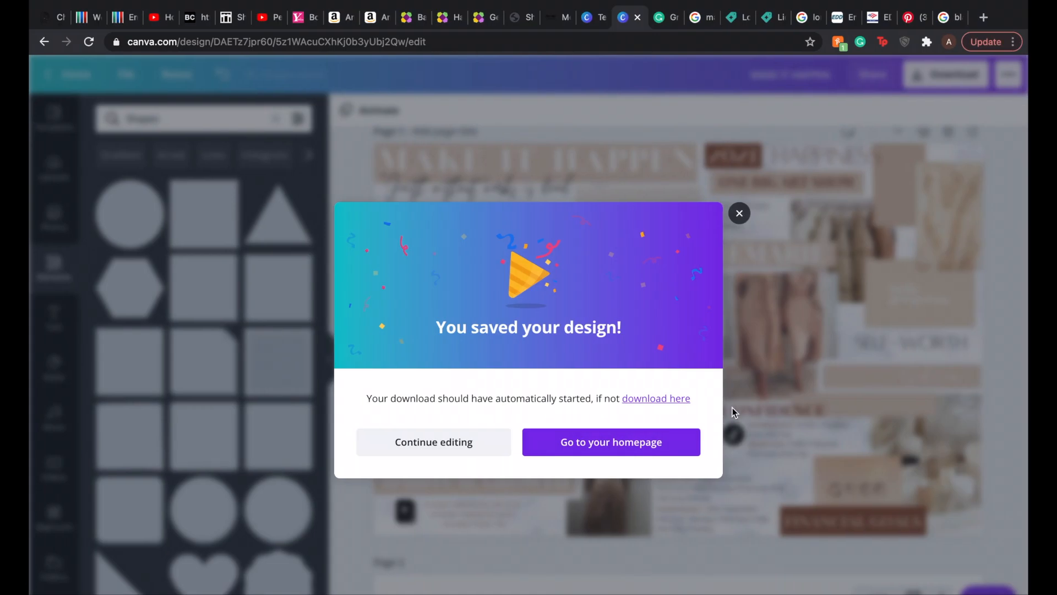
pyautogui.click(740, 212)
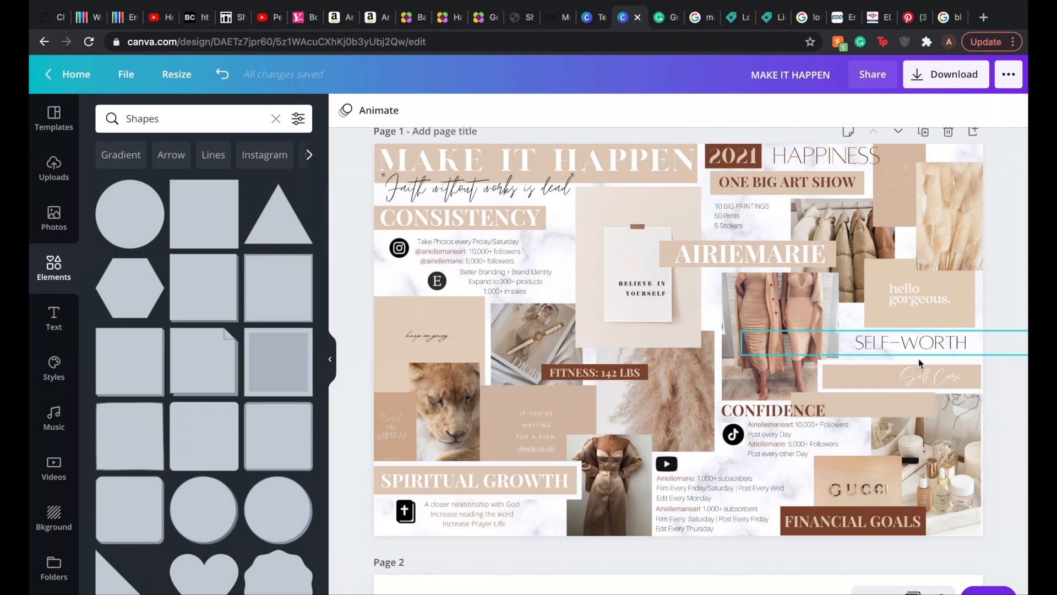
pyautogui.click(903, 408)
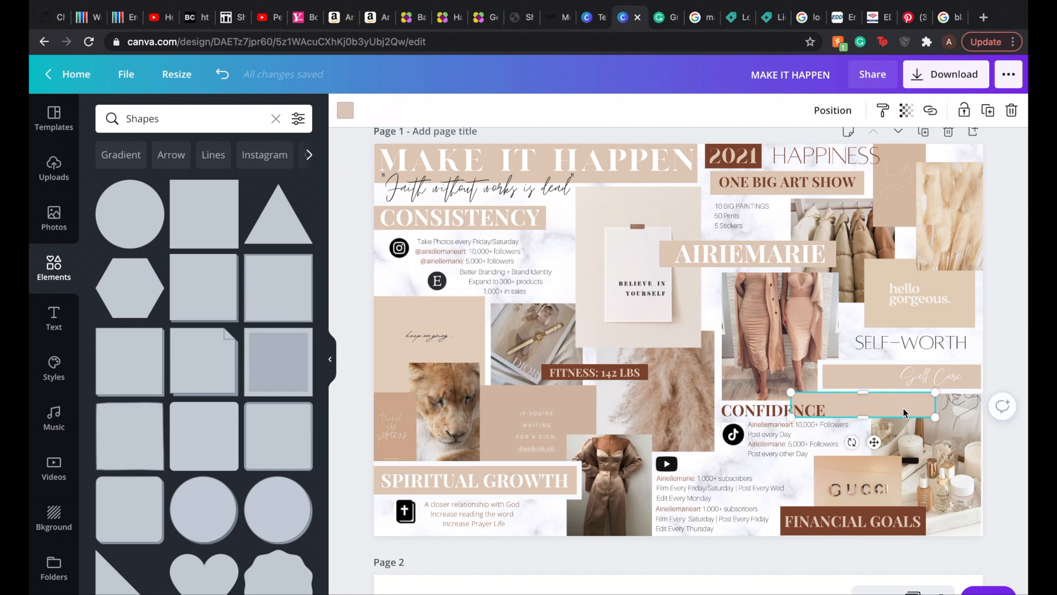
pyautogui.press('BackSpace')
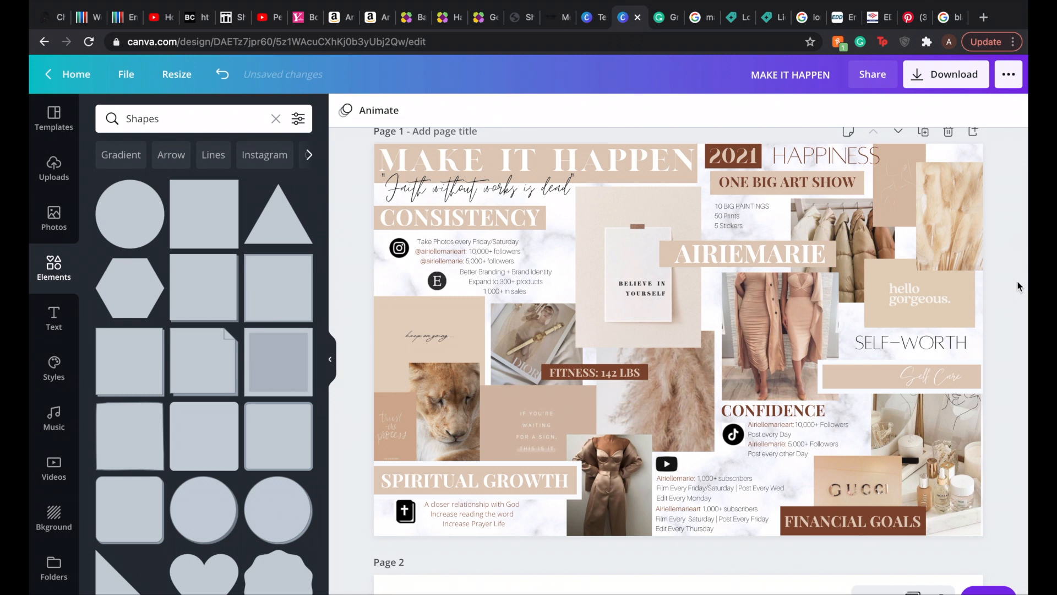
pyautogui.scroll(1, 1019, 285)
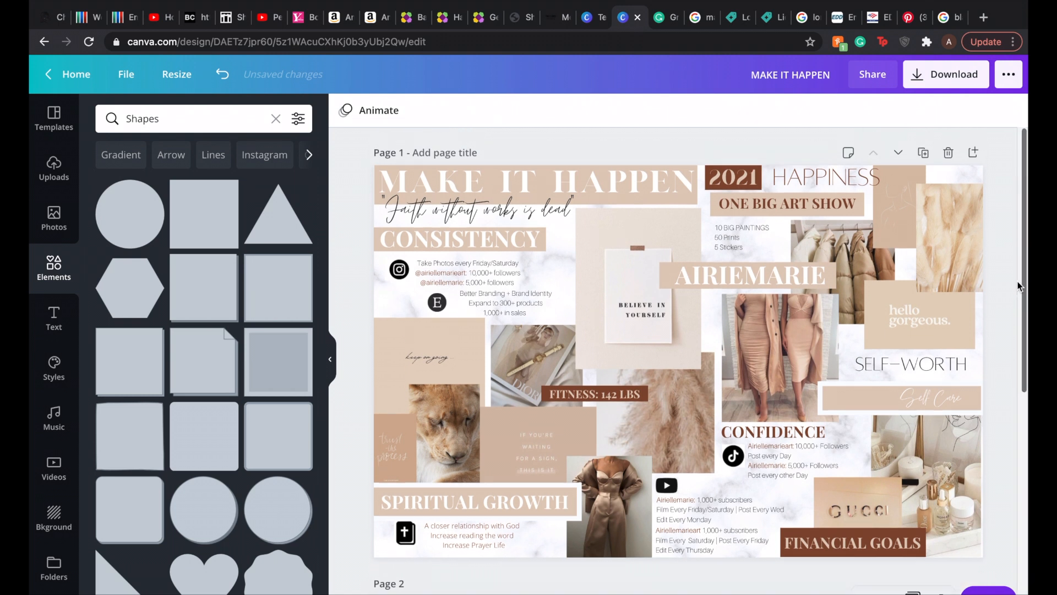
pyautogui.scroll(-1, 1019, 286)
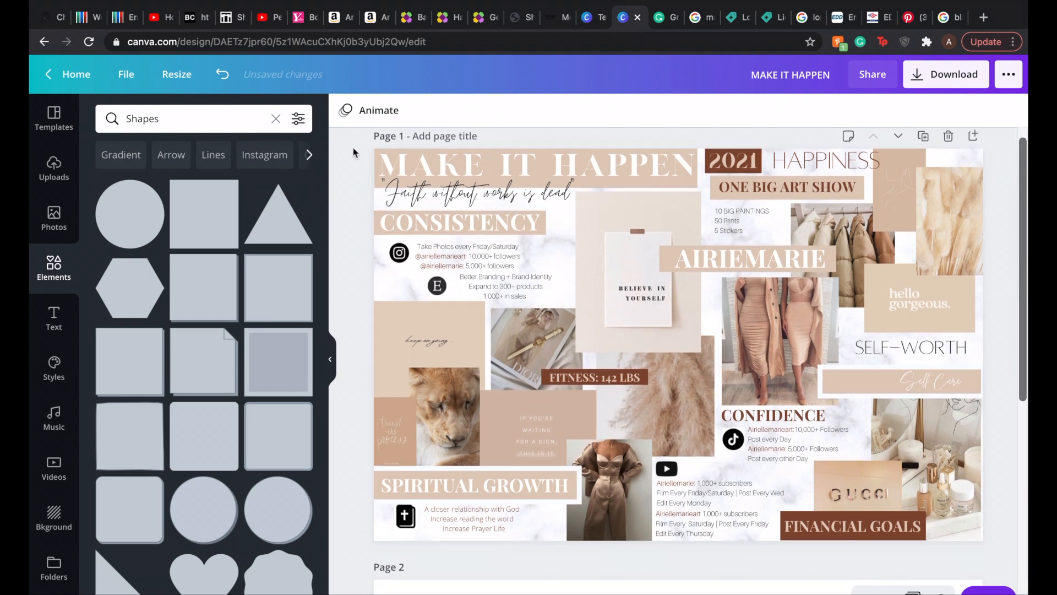
pyautogui.moveTo(352, 148); pyautogui.dragTo(993, 557)
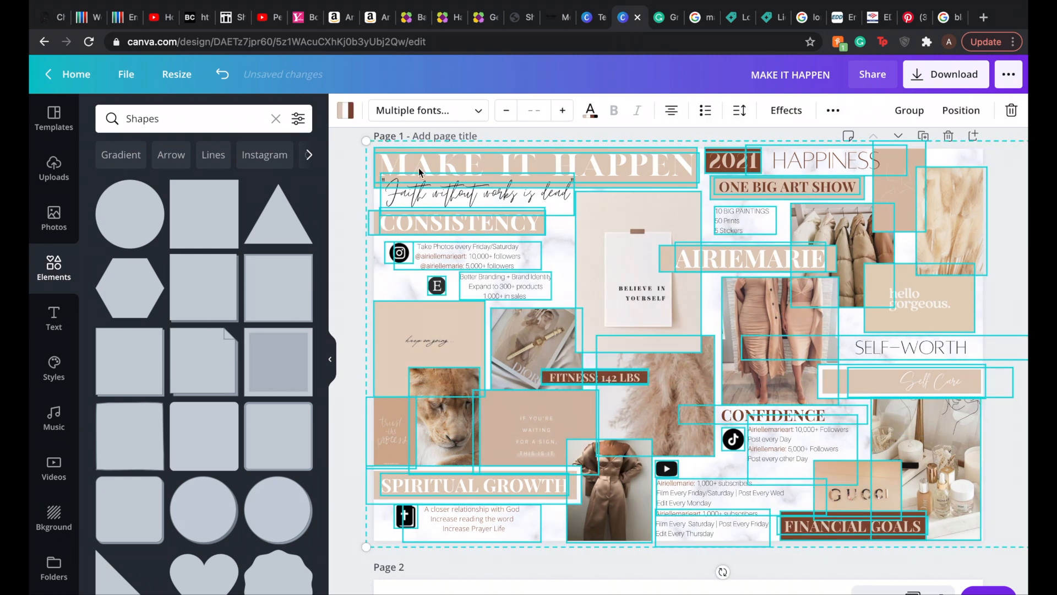
pyautogui.moveTo(363, 141); pyautogui.dragTo(475, 169)
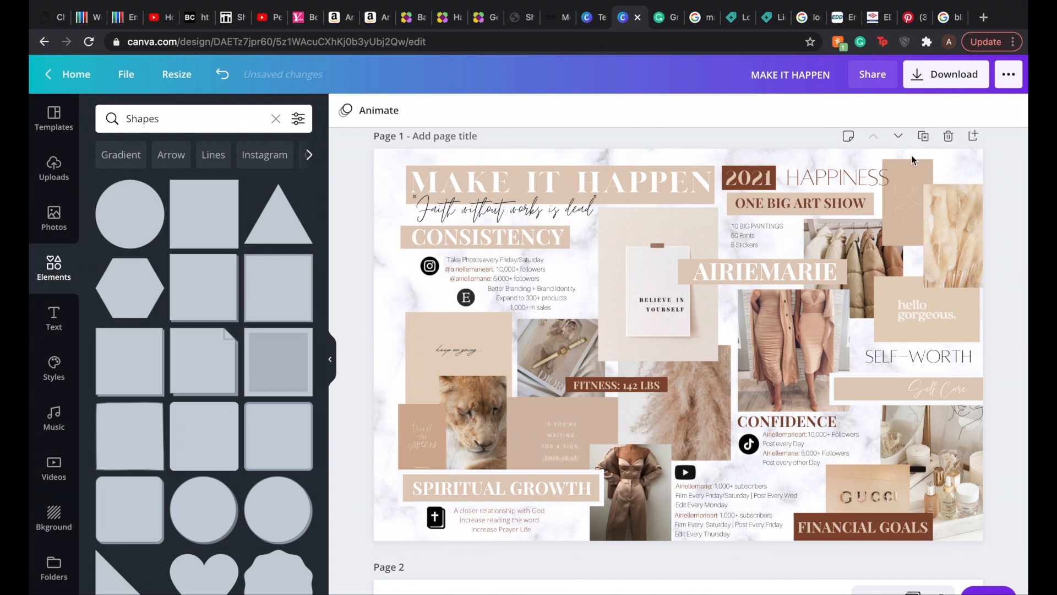
pyautogui.hotkey('ctrl', 'z')
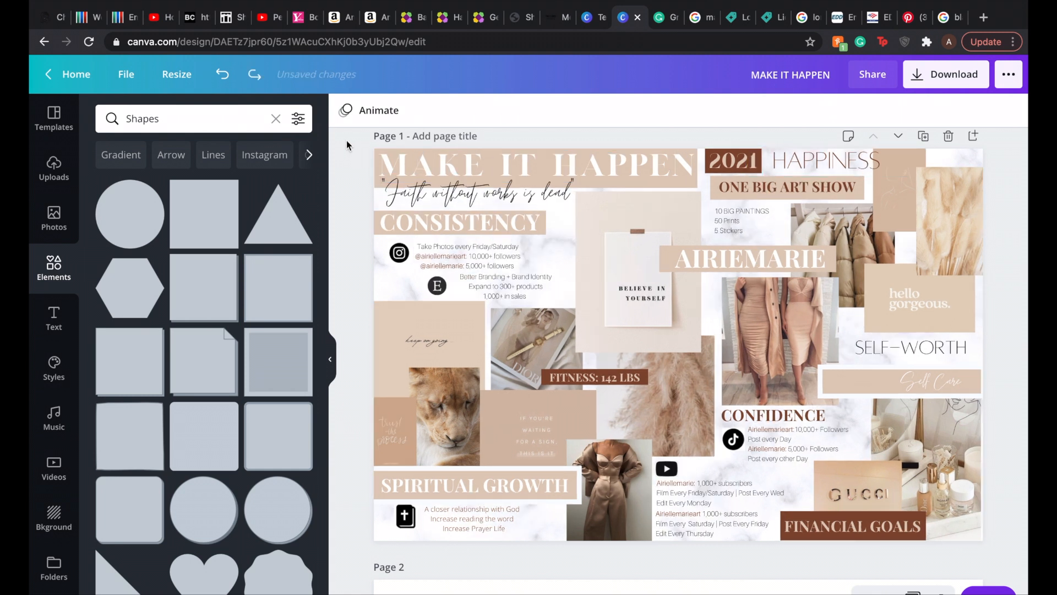
# Step: Select all elements on Page 1, scale them down together, and center them on the marble background with a margin around the collage
pyautogui.moveTo(352, 140); pyautogui.dragTo(1018, 557)
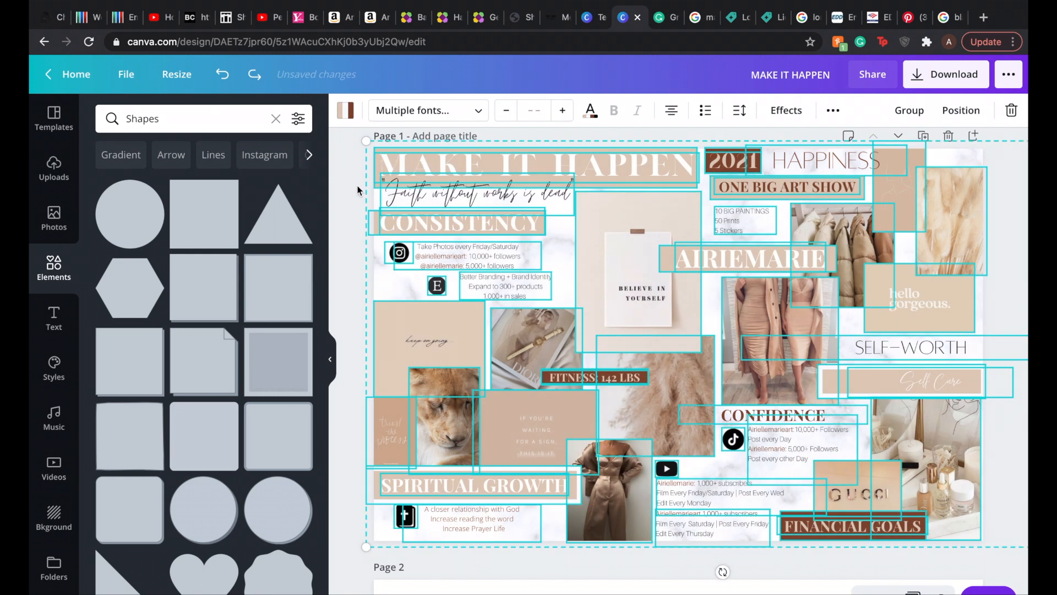
pyautogui.moveTo(366, 141); pyautogui.dragTo(458, 181)
pyautogui.moveTo(677, 250); pyautogui.dragTo(616, 226)
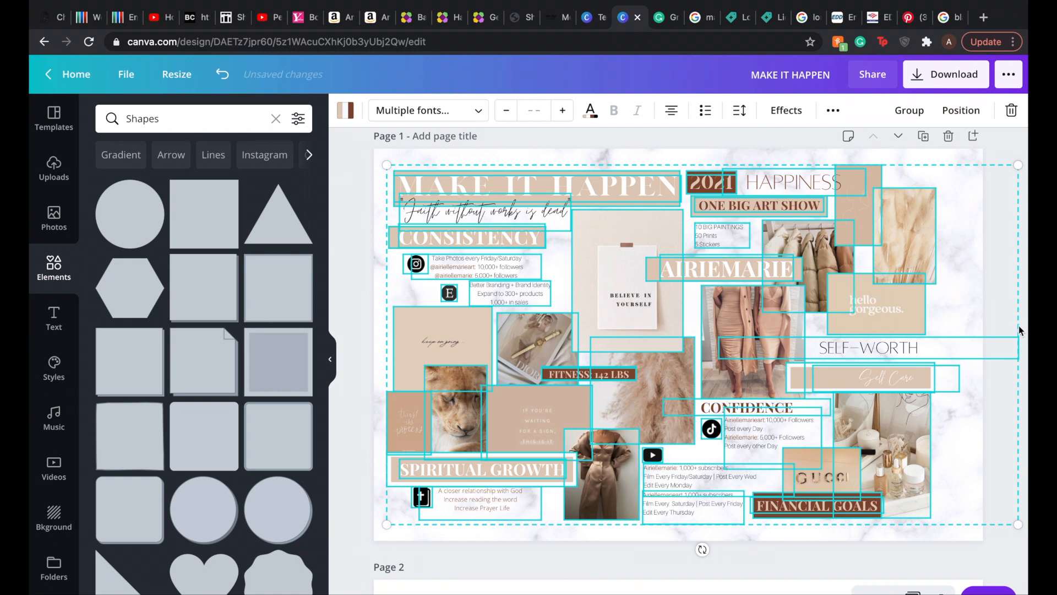
pyautogui.moveTo(1018, 165)
pyautogui.mouseDown()
pyautogui.moveTo(991, 171)
pyautogui.moveTo(1025, 160)
pyautogui.mouseUp()
pyautogui.moveTo(721, 269); pyautogui.dragTo(733, 274)
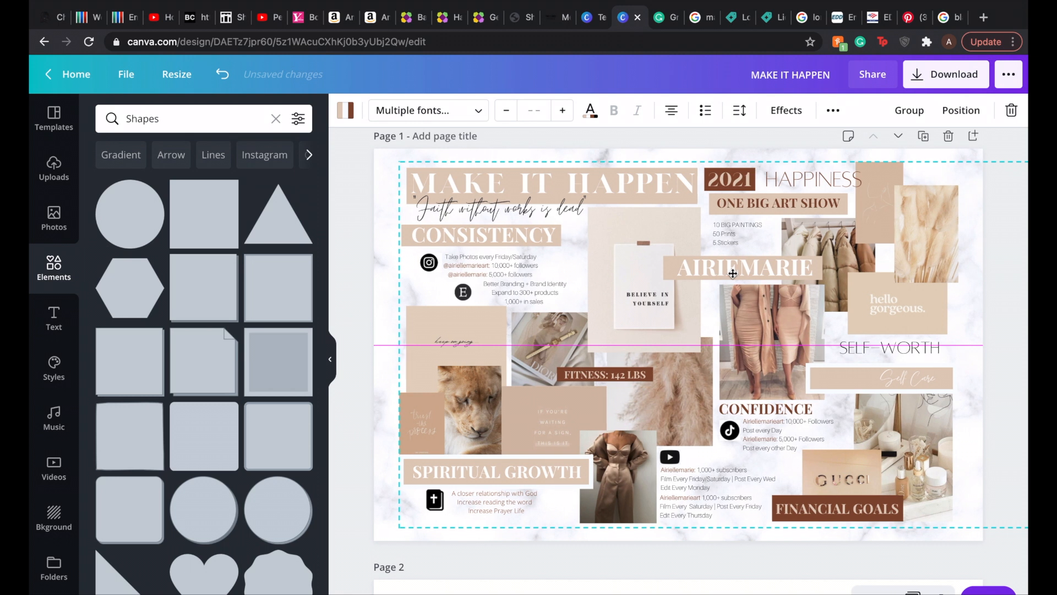
pyautogui.click(359, 224)
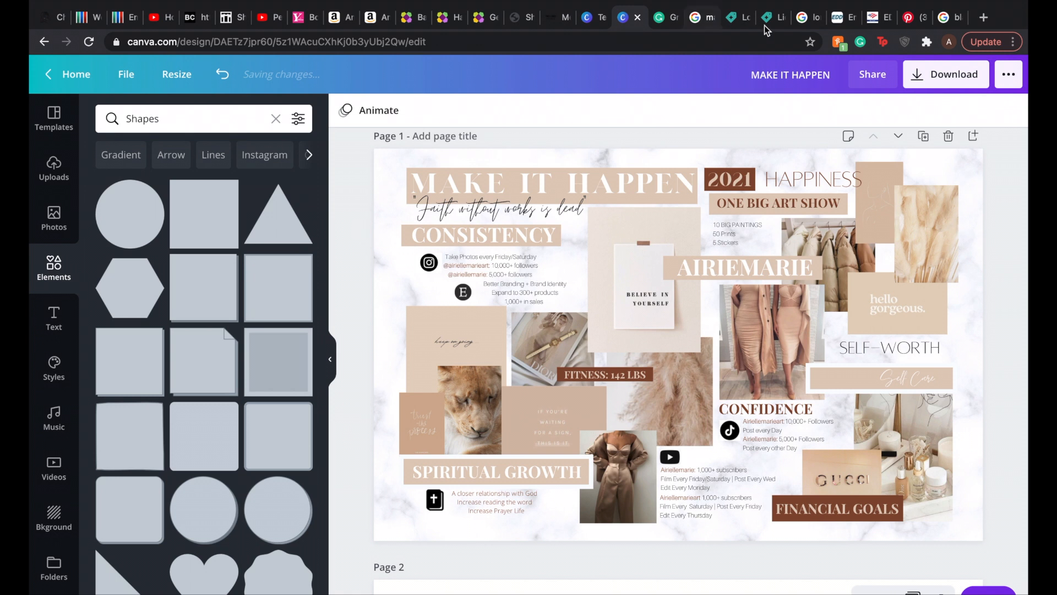
# Step: Download both pages of the revised MAKE IT HAPPEN design as PNG images and dismiss the download dialog
pyautogui.click(949, 83)
pyautogui.click(881, 366)
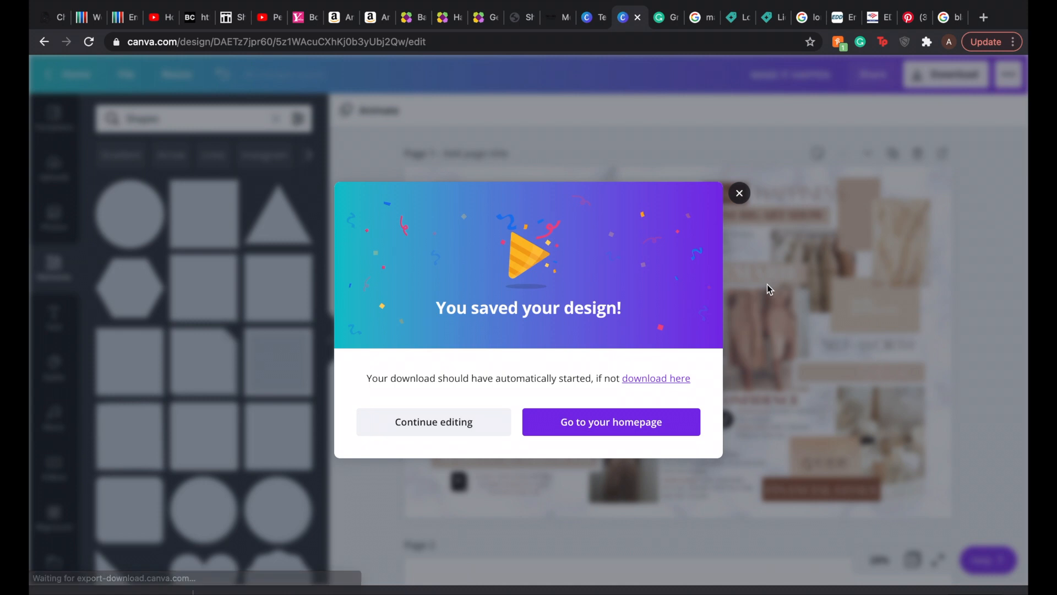
pyautogui.click(767, 284)
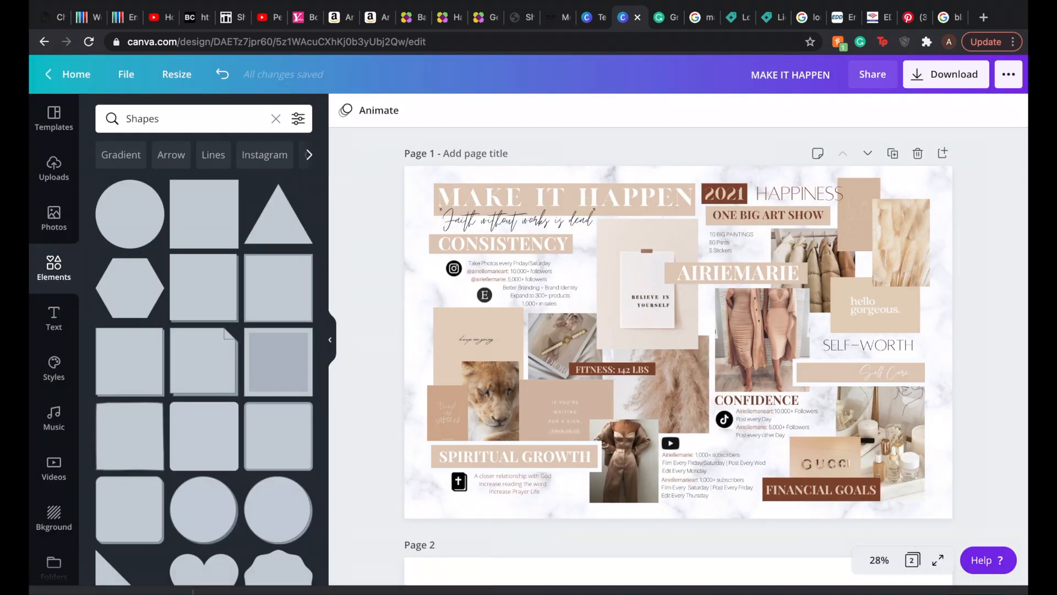
# Step: Take the browser out of full screen and minimize it, and move the desktop screenshot file into the AMARIEART folder
pyautogui.moveTo(453, 593)
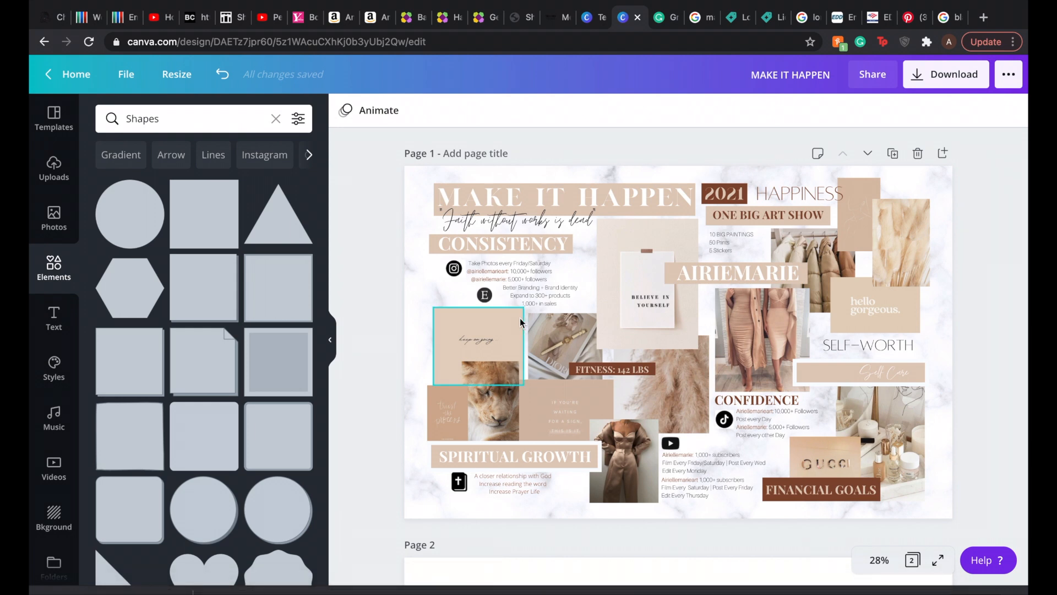
pyautogui.hotkey('ctrl', 'Right')
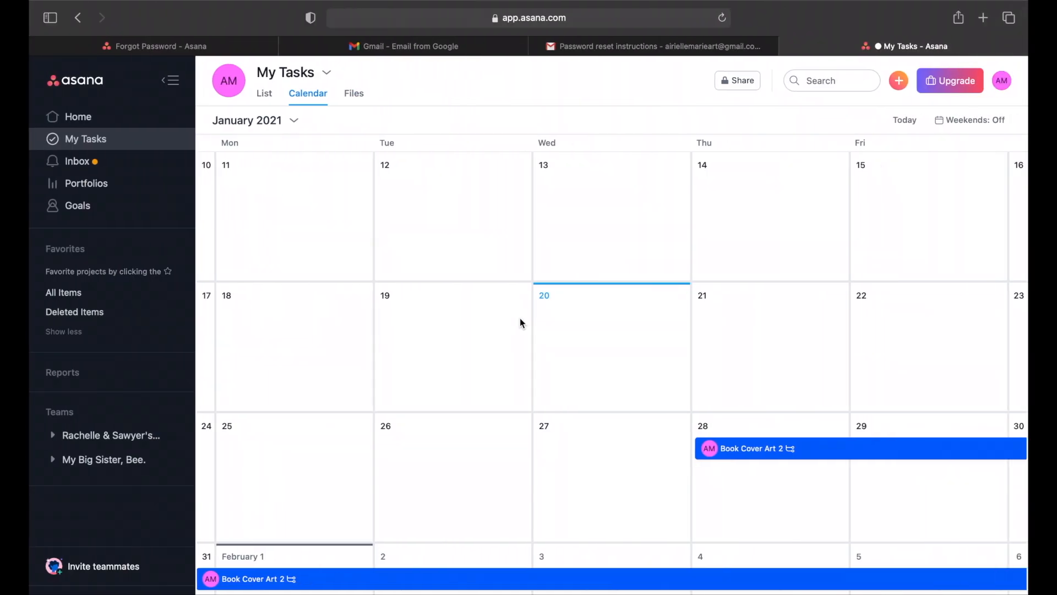
pyautogui.hotkey('ctrl', 'Left')
pyautogui.moveTo(90, 9)
pyautogui.click(76, 26)
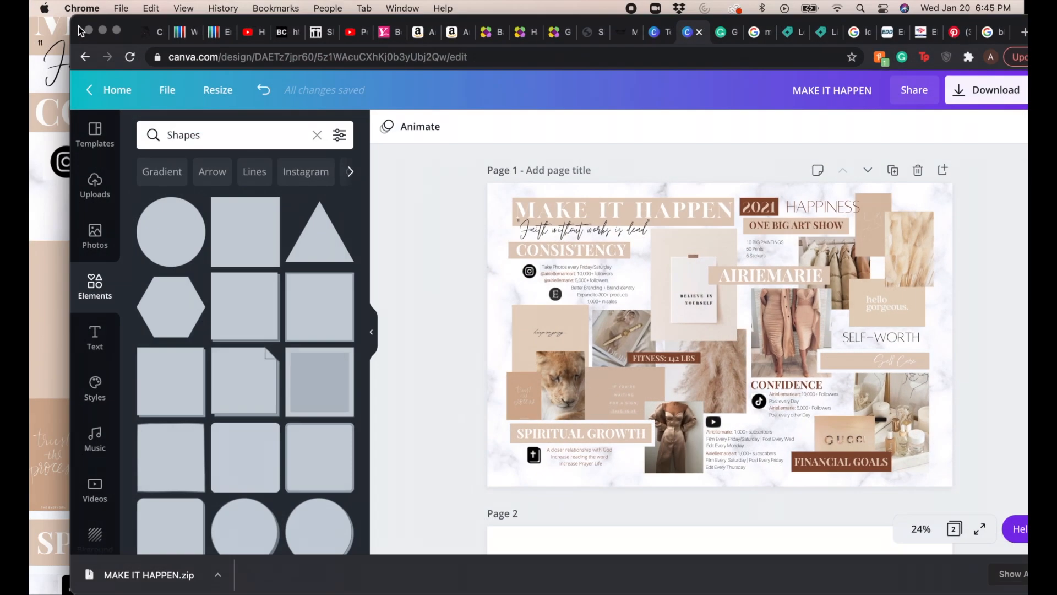
pyautogui.click(111, 34)
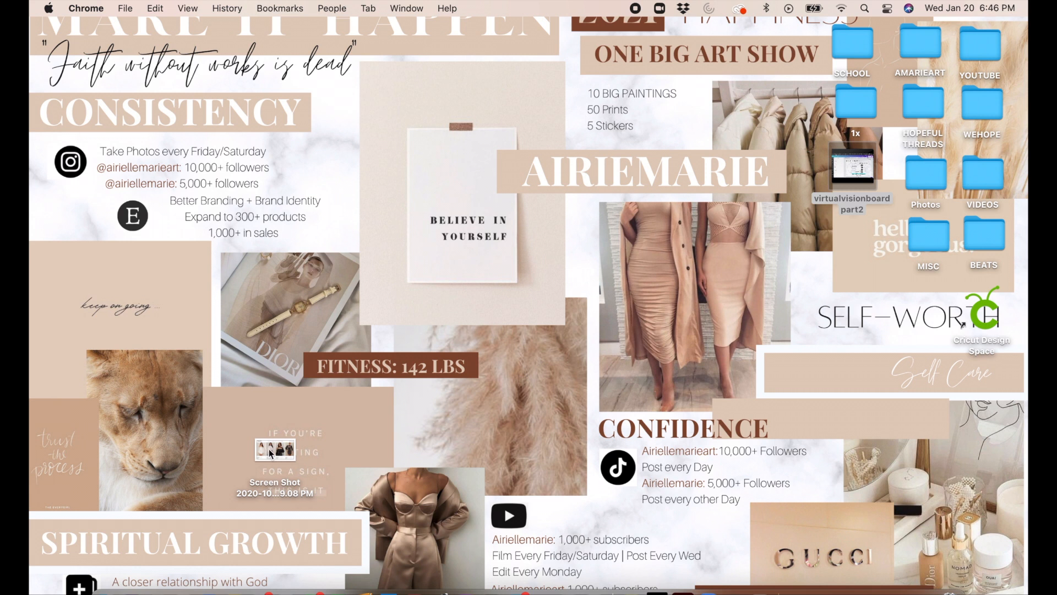
pyautogui.moveTo(270, 453); pyautogui.dragTo(920, 47)
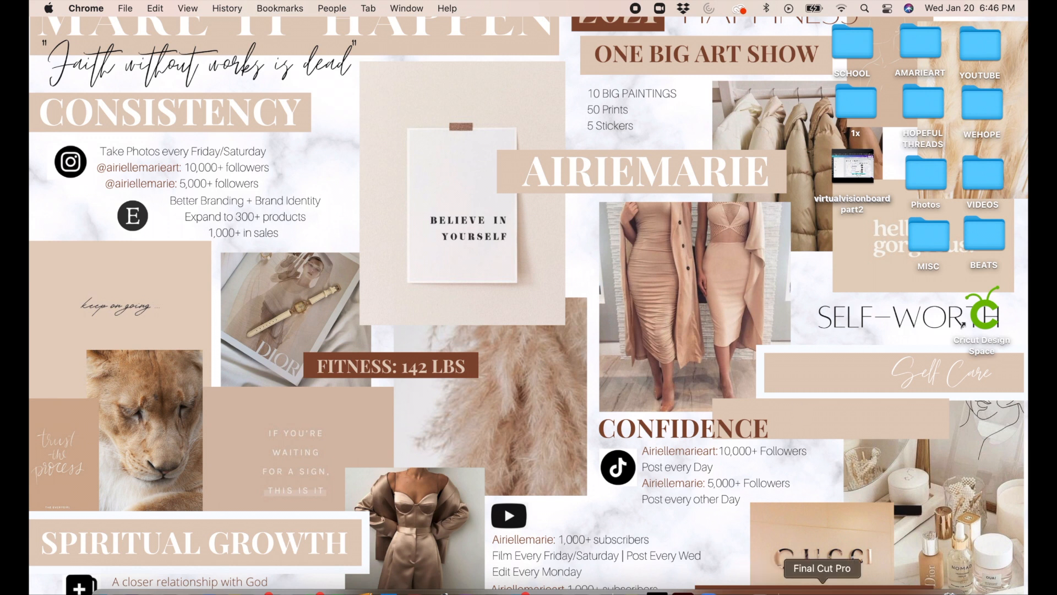
# Step: Restore the browser, extract the downloaded MAKE IT HAPPEN.zip, and open 1.png from its folder in Preview
pyautogui.click(944, 591)
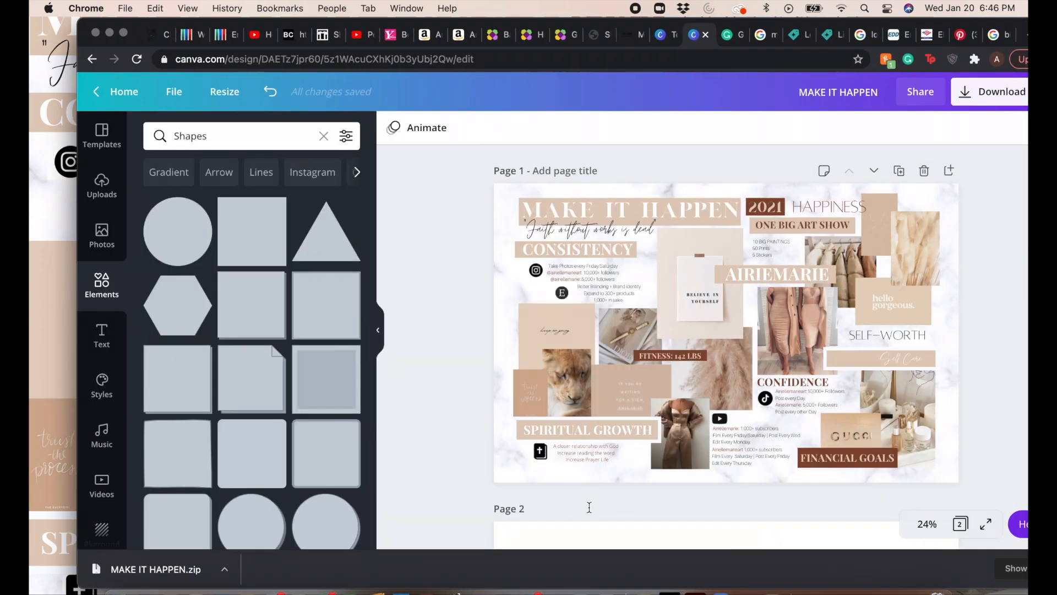
pyautogui.click(224, 569)
pyautogui.click(251, 516)
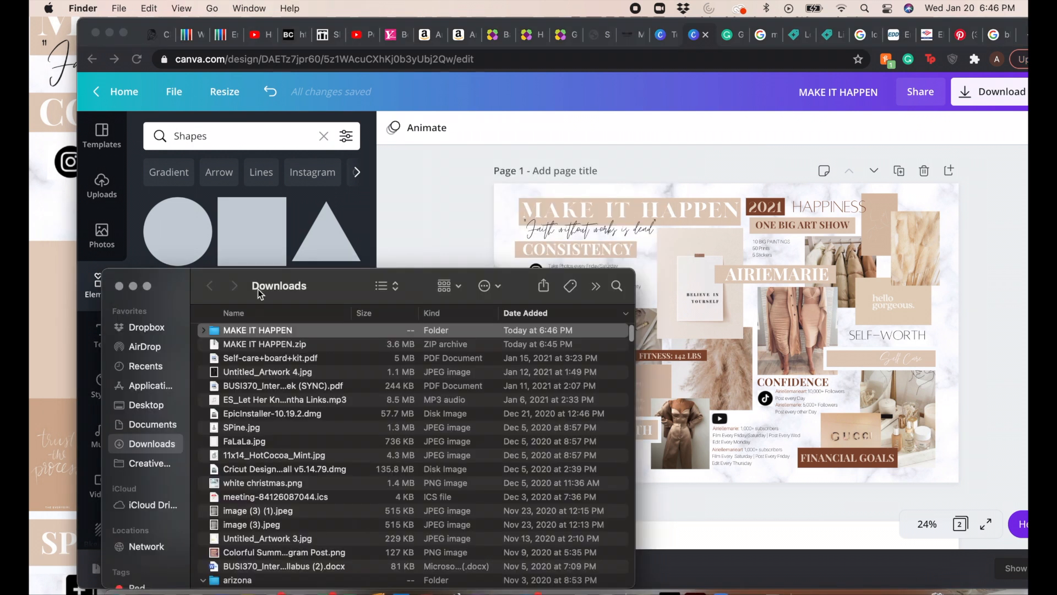
pyautogui.doubleClick(259, 330)
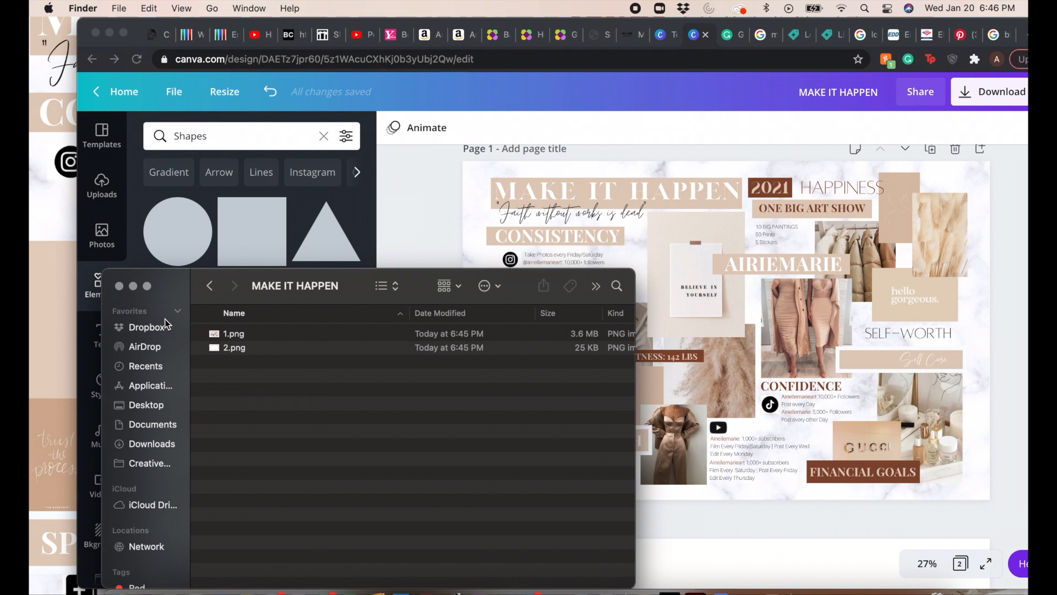
pyautogui.doubleClick(253, 333)
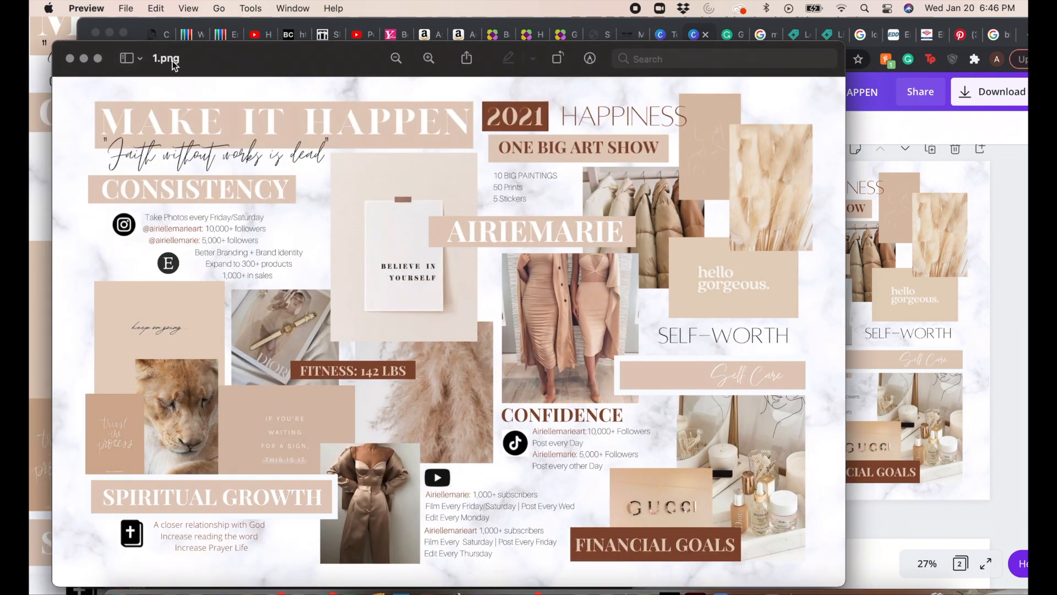
# Step: Rename 1.png as MAKE IT HAPPEN and change its location to Desktop
pyautogui.click(201, 58)
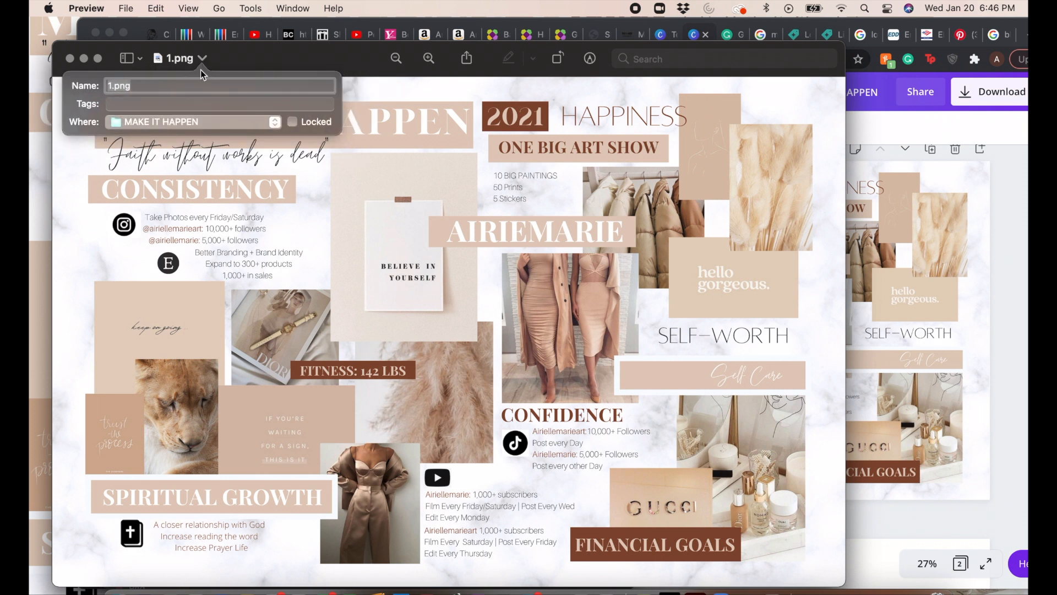
pyautogui.write('MAKIE TIT')
pyautogui.press('BackSpace')
pyautogui.press('BackSpace')
pyautogui.press('BackSpace')
pyautogui.press('BackSpace')
pyautogui.press('BackSpace')
pyautogui.press('BackSpace')
pyautogui.write('E IT HAPPEN')
pyautogui.click(207, 122)
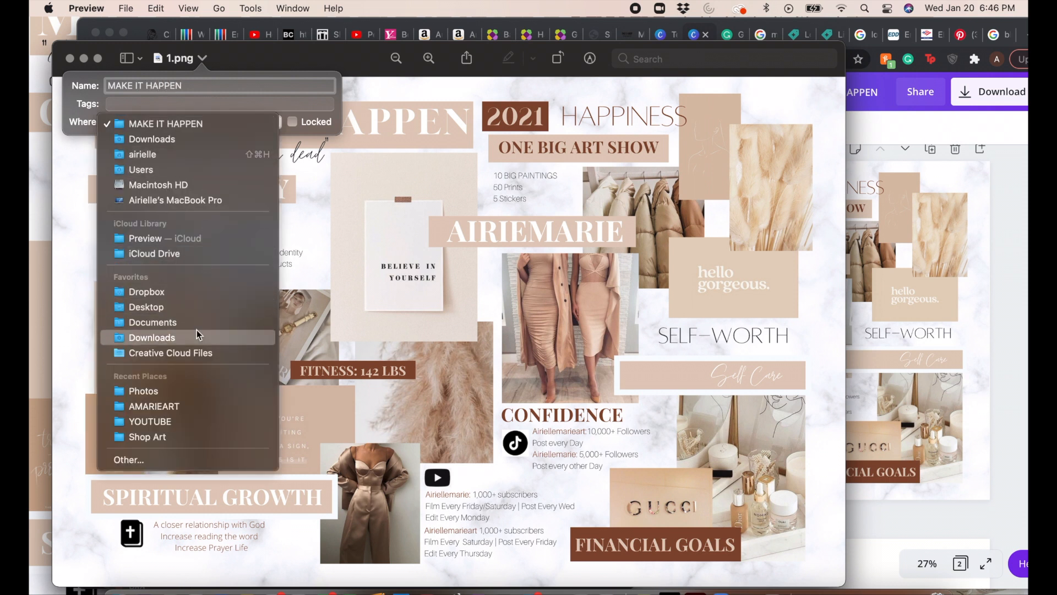
pyautogui.click(196, 311)
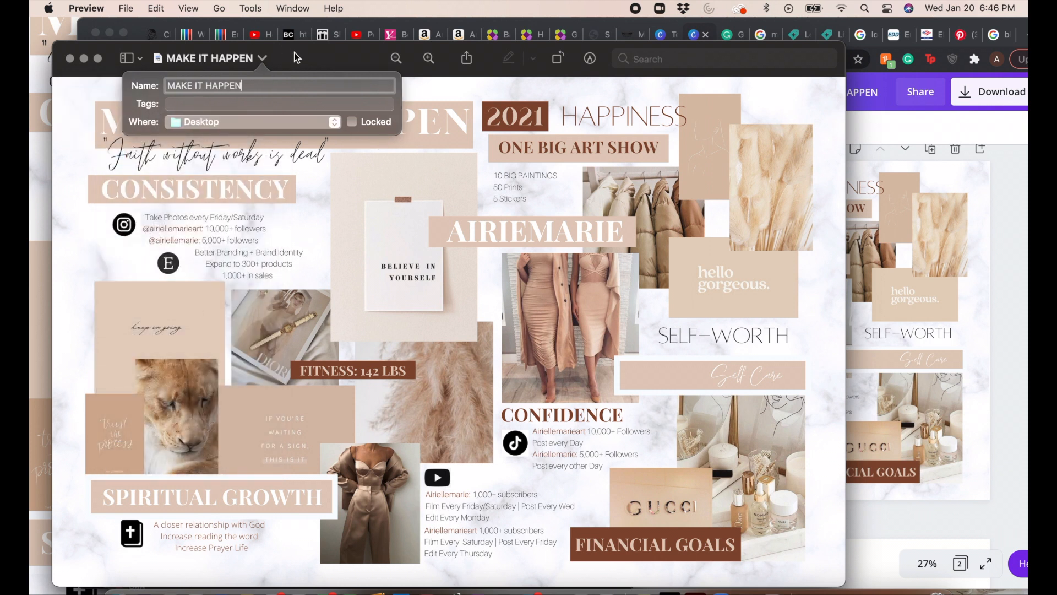
pyautogui.click(294, 54)
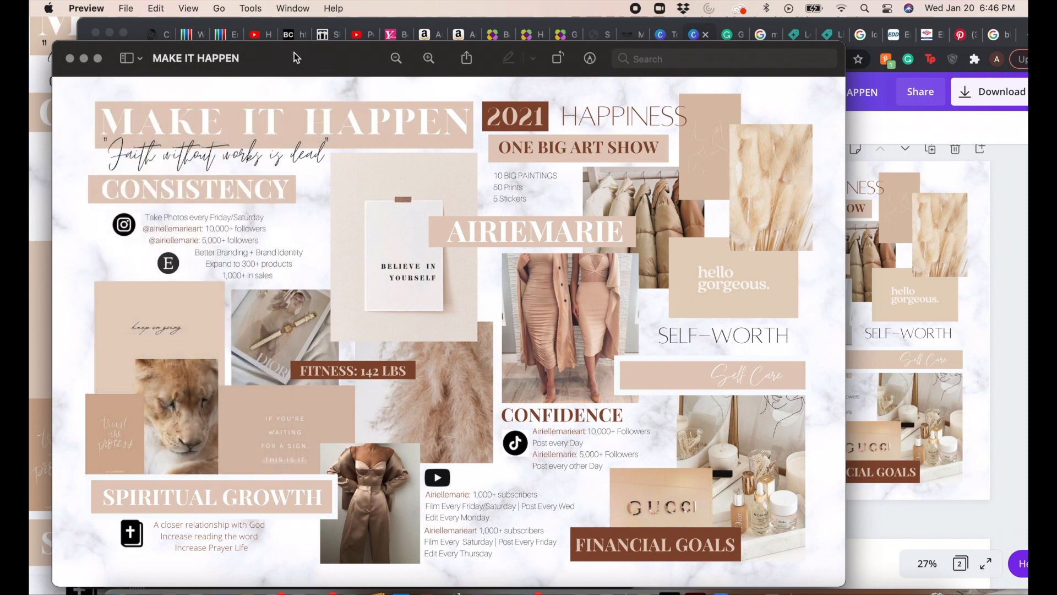
# Step: Minimize the image and browser windows and close the MAKE IT HAPPEN folder window to clear the desktop
pyautogui.click(85, 59)
pyautogui.click(110, 33)
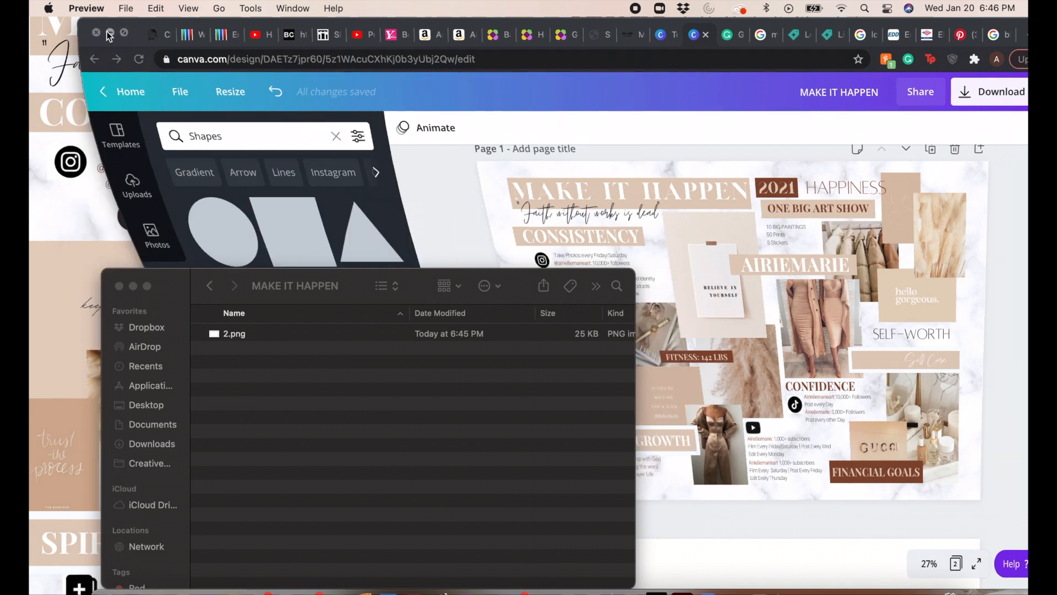
pyautogui.click(120, 285)
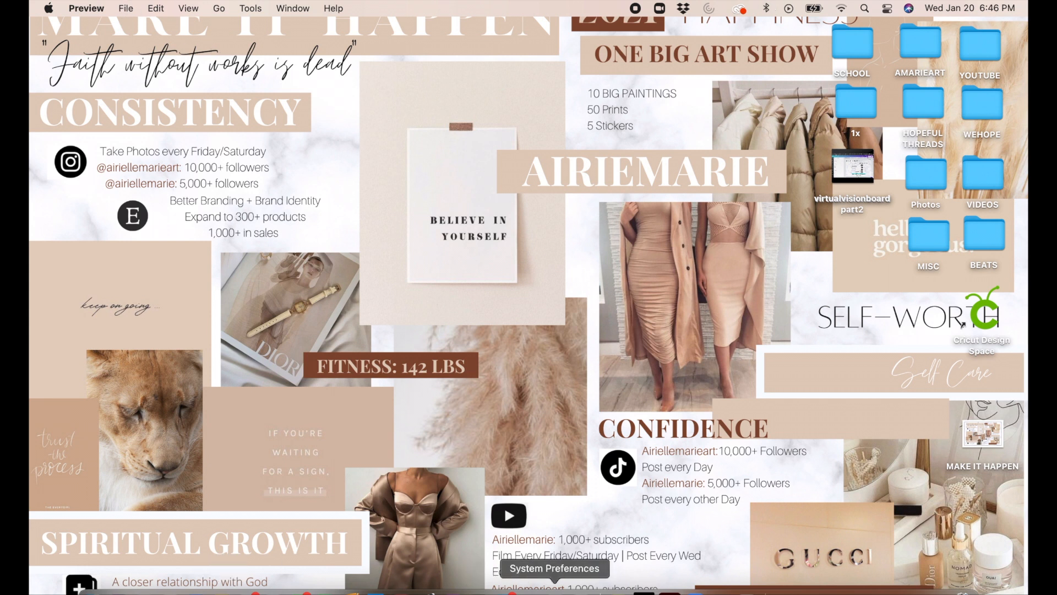
# Step: Set MAKE IT HAPPEN as the desktop picture in System Preferences, toggle Change picture on and off to refresh it, and minimize the window
pyautogui.click(551, 588)
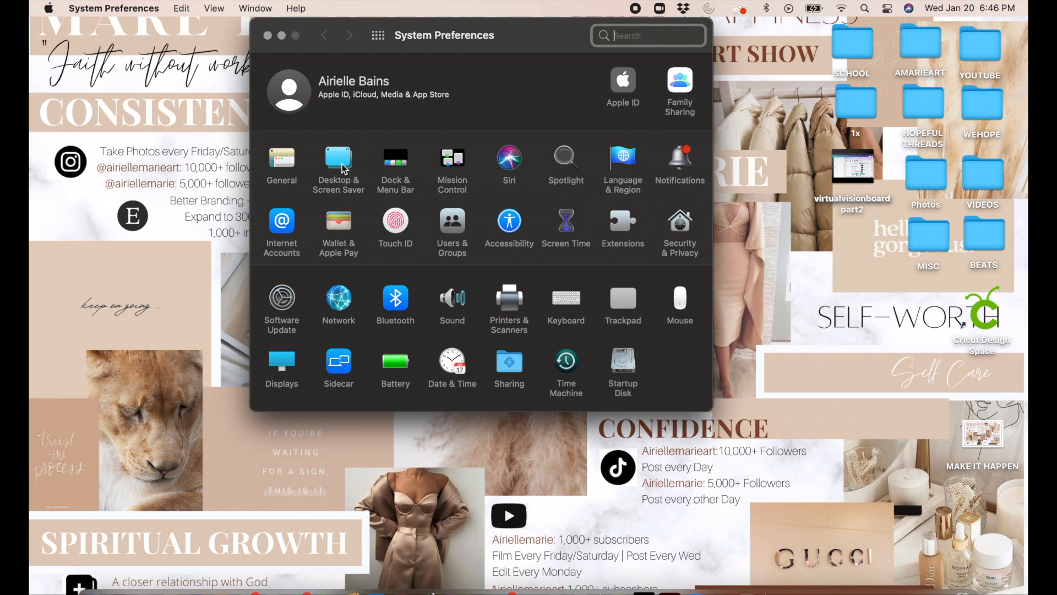
pyautogui.click(344, 169)
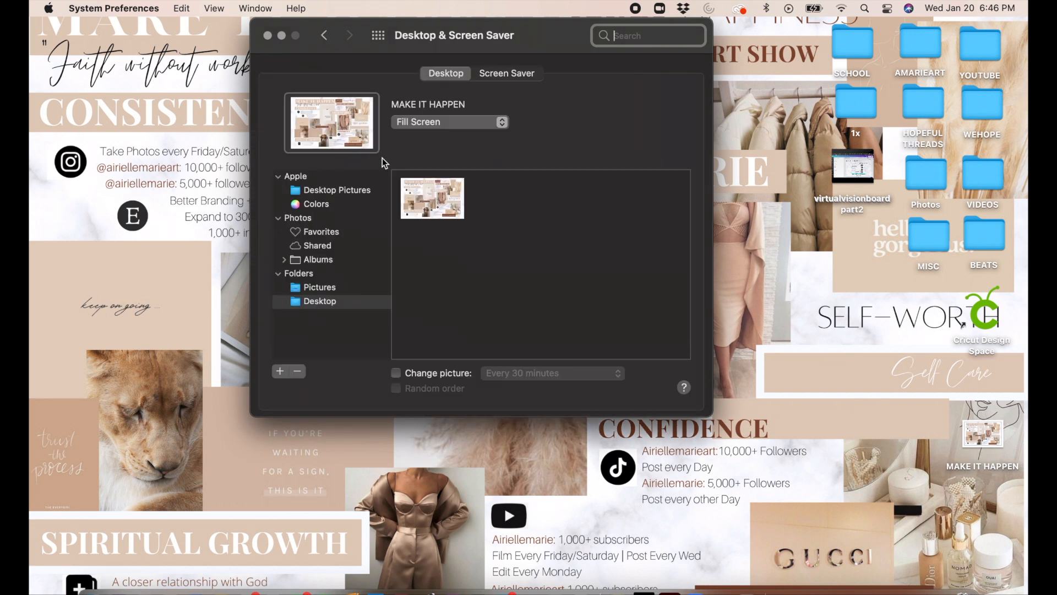
pyautogui.click(423, 194)
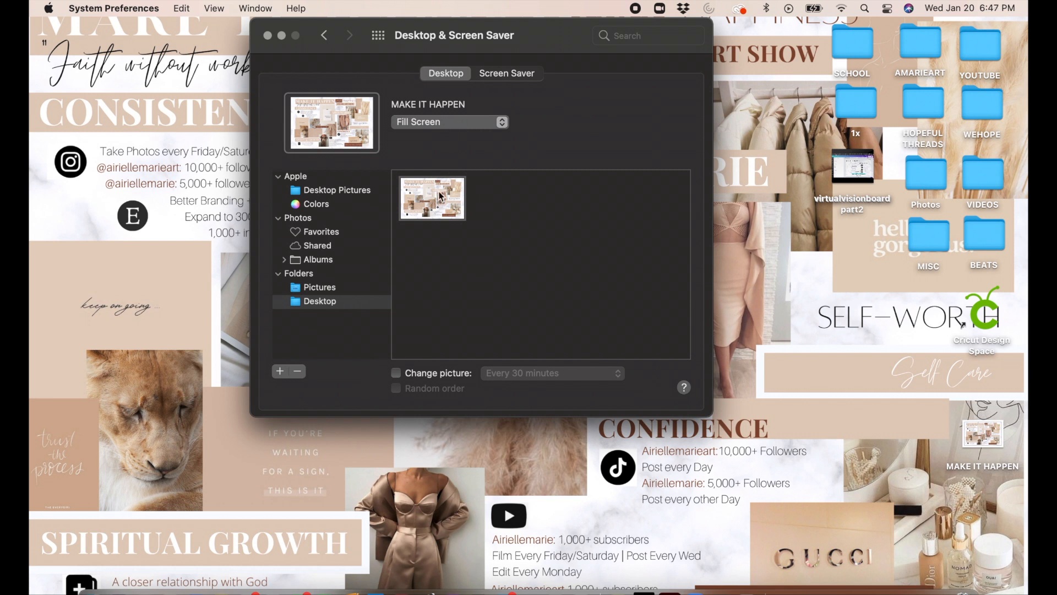
pyautogui.click(396, 374)
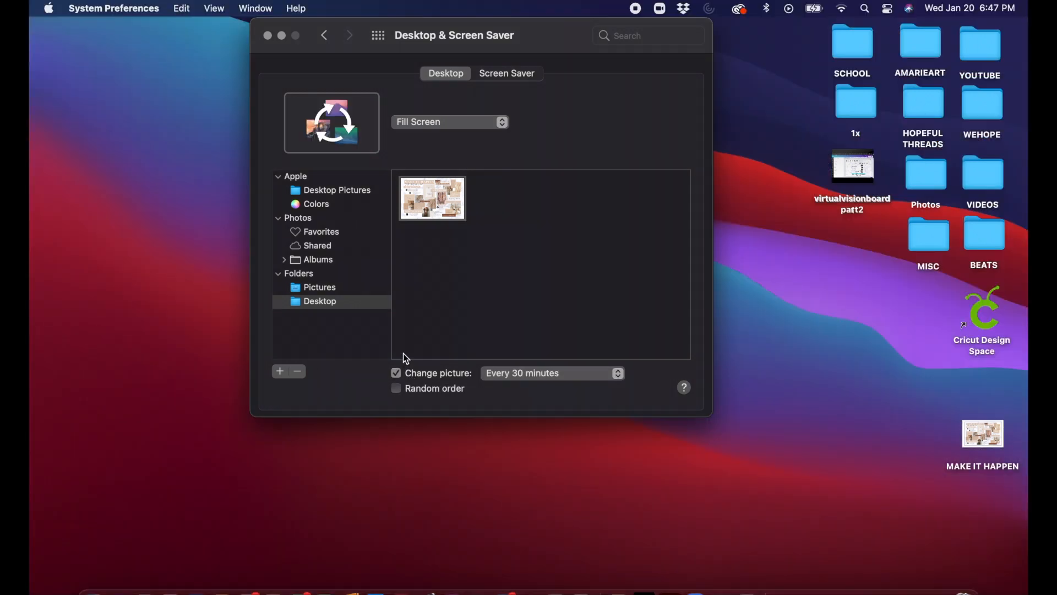
pyautogui.click(396, 373)
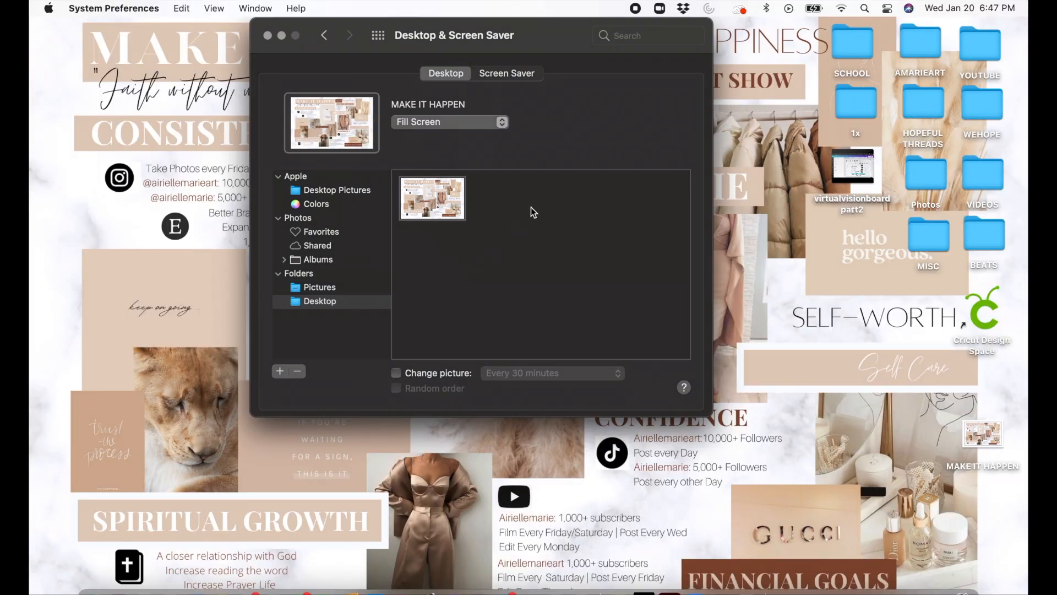
pyautogui.click(281, 36)
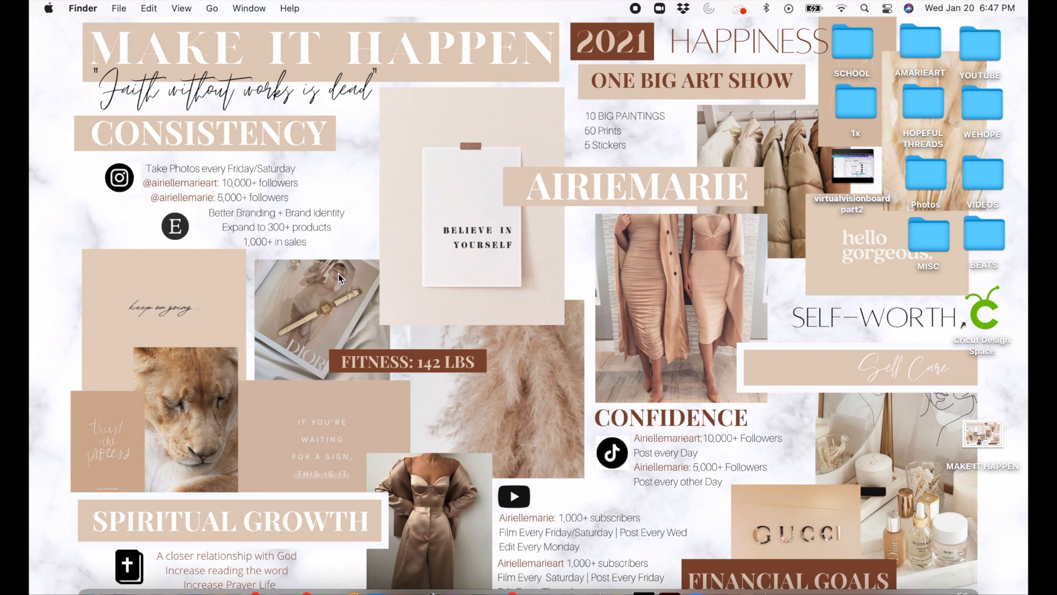
# Step: Move the MAKE IT HAPPEN image from the desktop into the MISC folder, keeping both files
pyautogui.moveTo(988, 430); pyautogui.dragTo(931, 234)
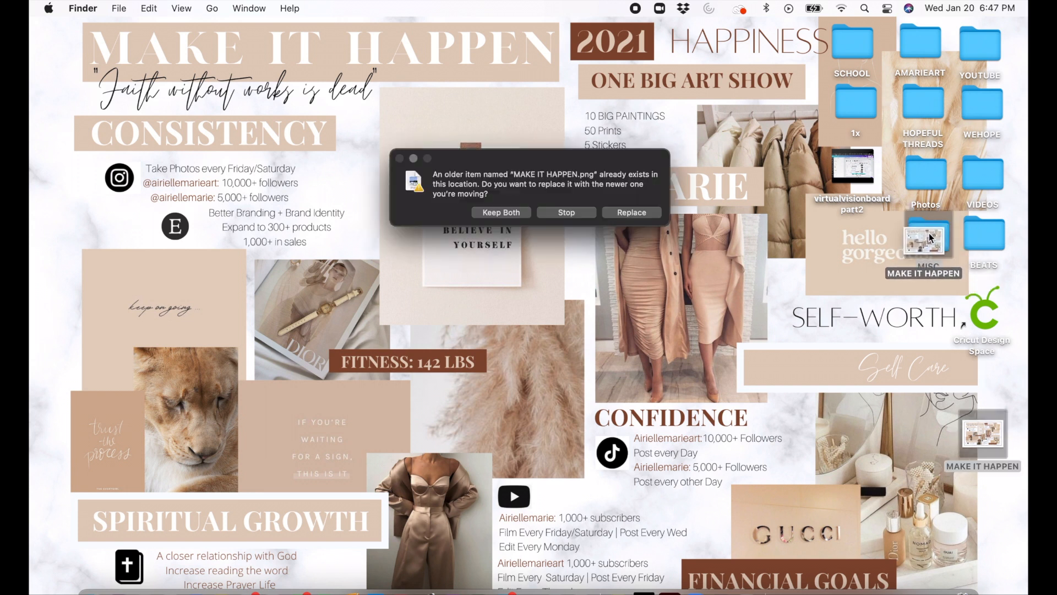
pyautogui.click(501, 215)
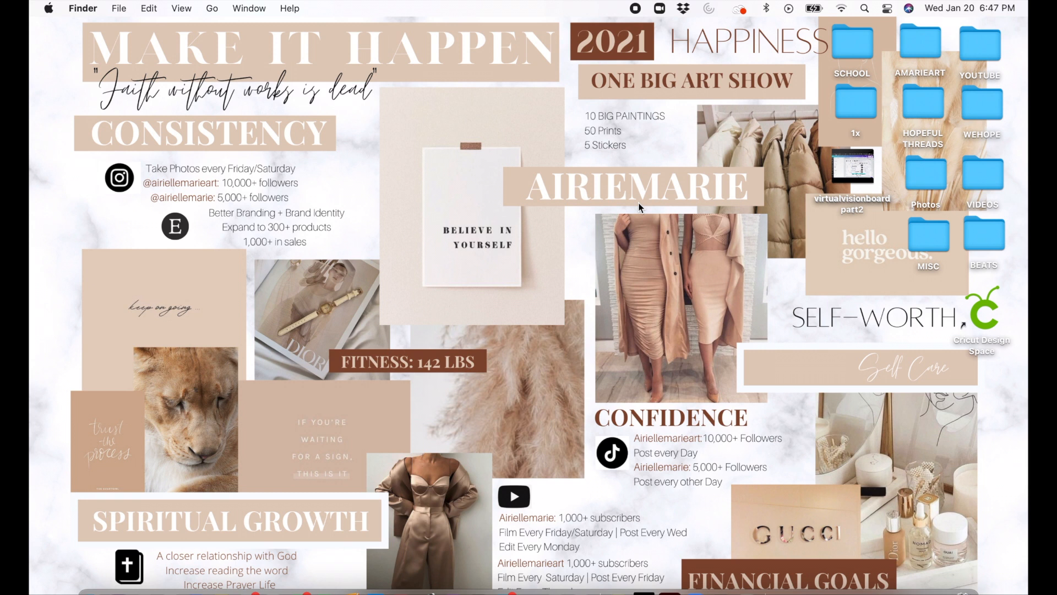
# Step: Create a desktop folder named FOLDERS and place it in the open area beside the SCHOOL and 1x folders
pyautogui.press('super+shift+n')
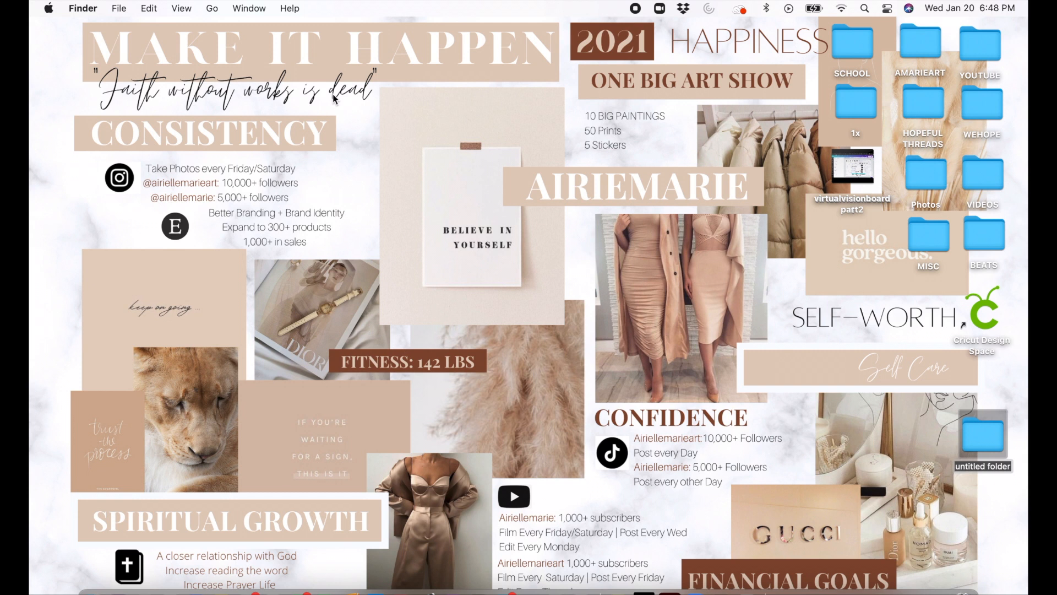
pyautogui.write('fold')
pyautogui.press('BackSpace')
pyautogui.press('BackSpace')
pyautogui.press('BackSpace')
pyautogui.press('BackSpace')
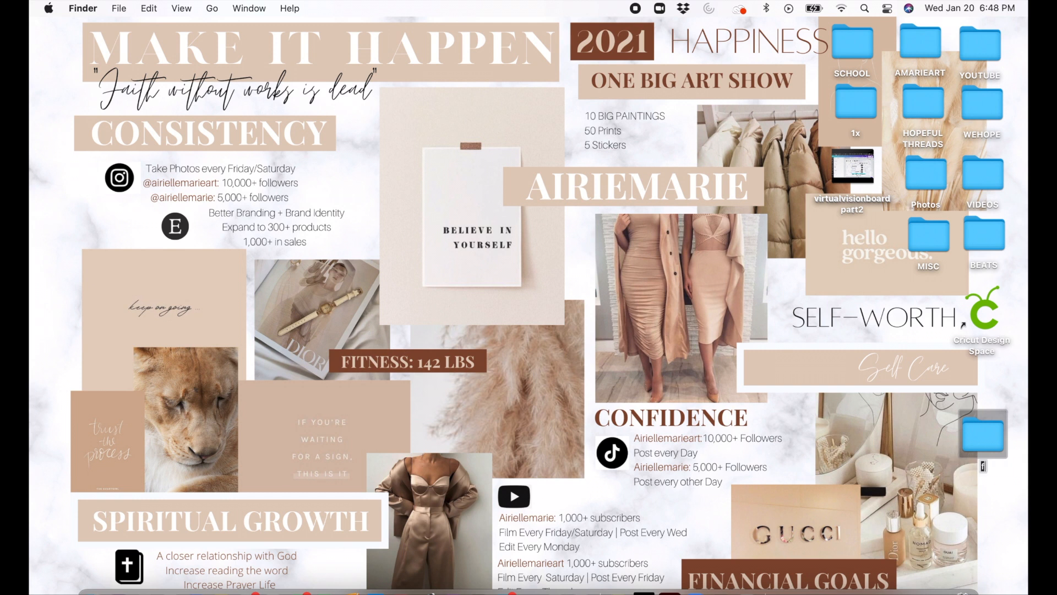
pyautogui.write('FOLDERS')
pyautogui.press('Return')
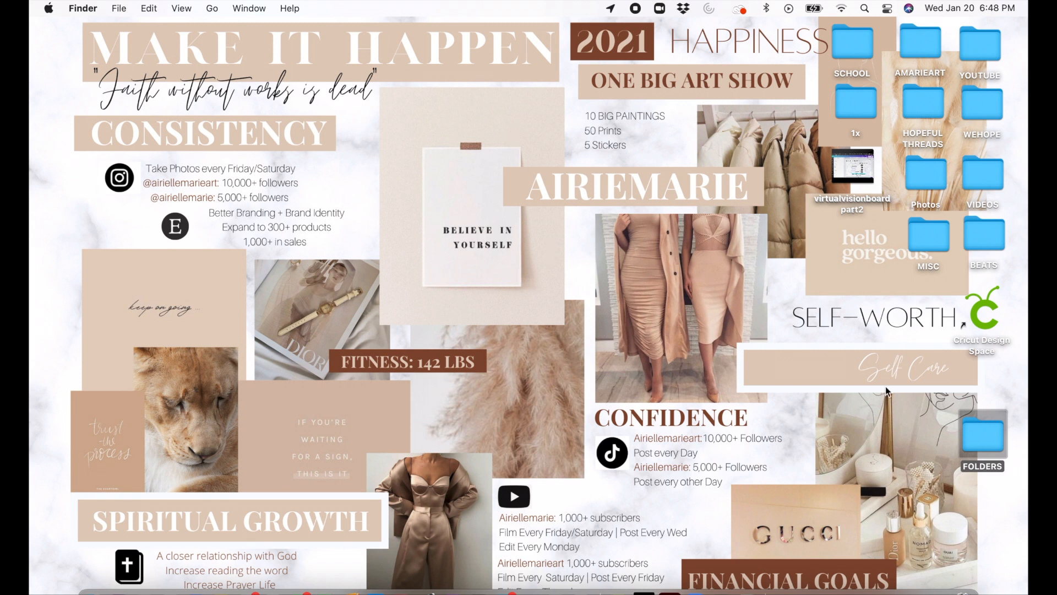
pyautogui.moveTo(975, 433); pyautogui.dragTo(758, 93)
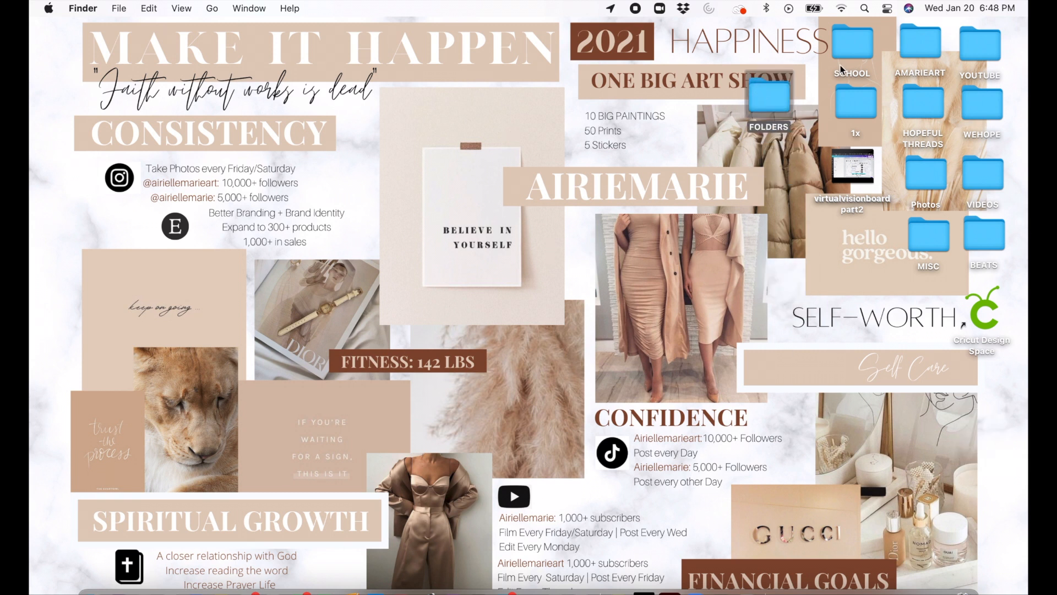
# Step: Move the SCHOOL, 1x, AMARIEART, YOUTUBE and HOPEFUL THREADS folders into the FOLDERS folder
pyautogui.moveTo(848, 48); pyautogui.dragTo(769, 104)
pyautogui.click(917, 44)
pyautogui.moveTo(917, 44); pyautogui.dragTo(771, 98)
pyautogui.moveTo(970, 45); pyautogui.dragTo(765, 104)
pyautogui.moveTo(931, 113); pyautogui.dragTo(782, 113)
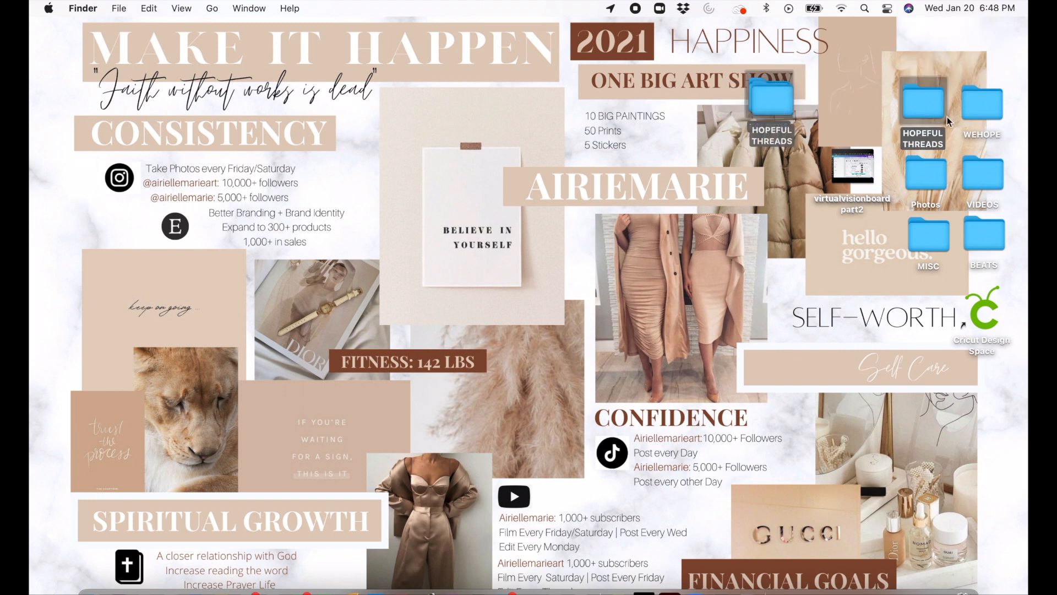
# Step: Move the WEHOPE, VIDEOS, BEATS, Photos and MISC folders into FOLDERS, and place FOLDERS in the desktop's upper-right corner
pyautogui.moveTo(982, 107); pyautogui.dragTo(768, 102)
pyautogui.moveTo(988, 192); pyautogui.dragTo(787, 122)
pyautogui.moveTo(782, 118); pyautogui.dragTo(777, 105)
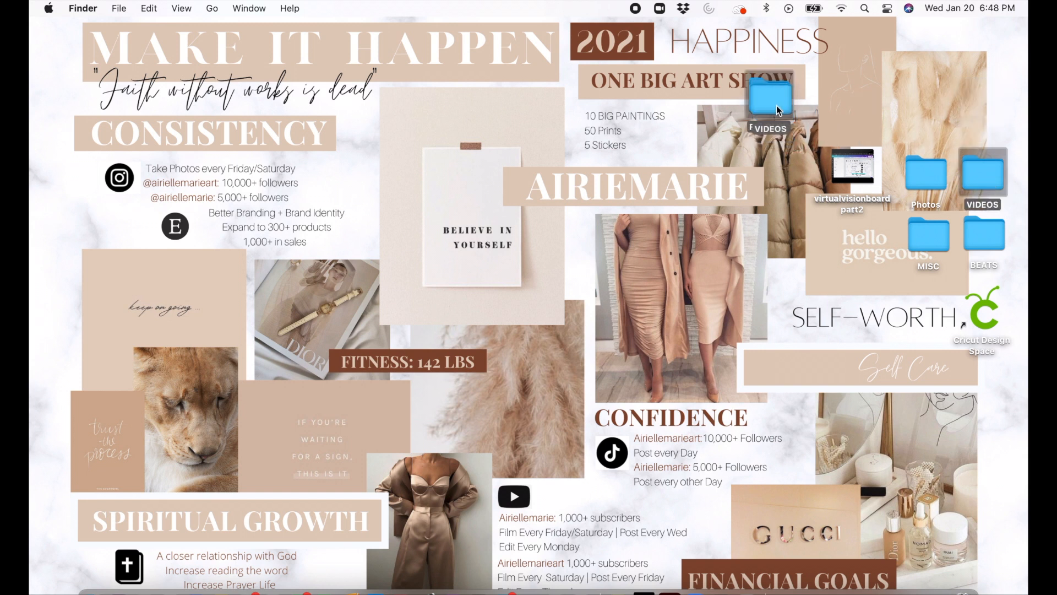
pyautogui.moveTo(986, 234); pyautogui.dragTo(791, 104)
pyautogui.moveTo(905, 176); pyautogui.dragTo(779, 103)
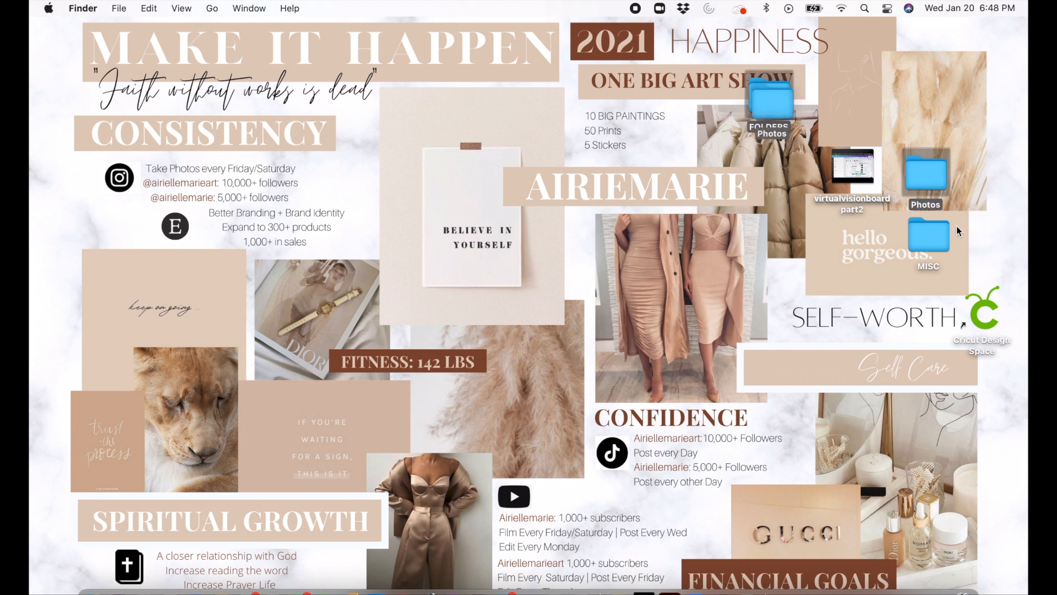
pyautogui.moveTo(940, 235); pyautogui.dragTo(969, 49)
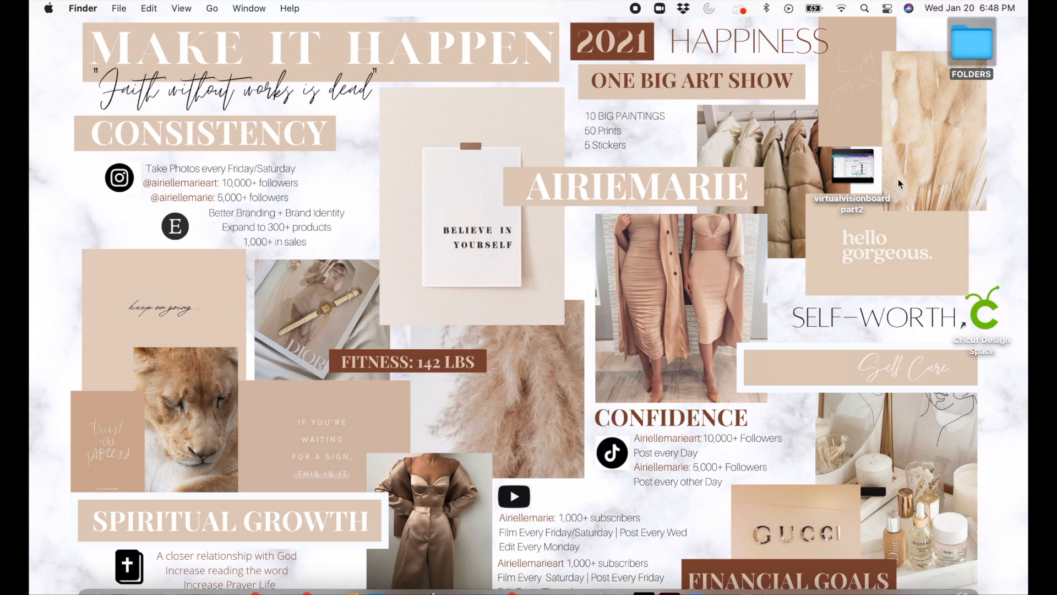